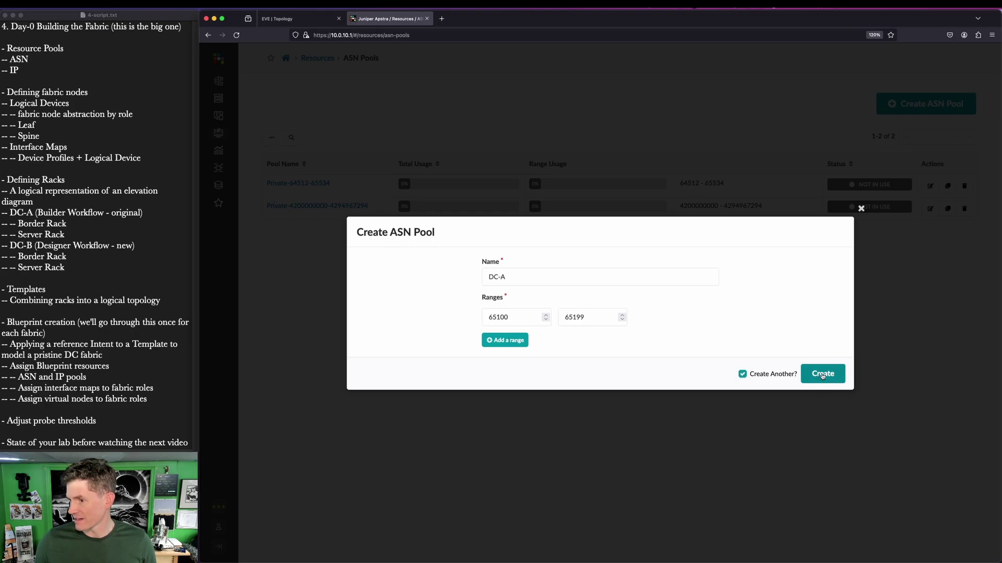
- Create an ASN pool named DC-B with the range 65200 to 65299
click(546, 277)
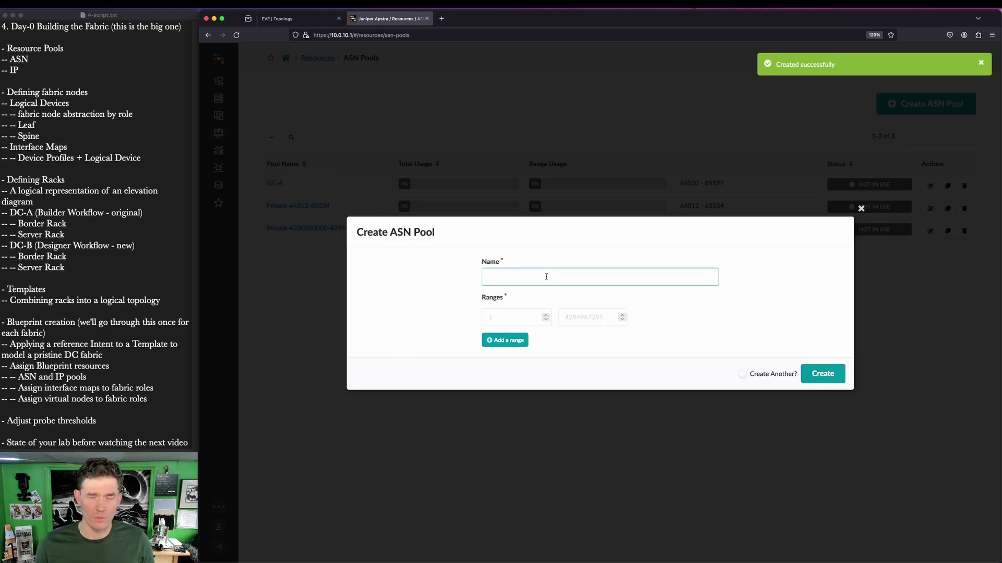
text(DC-B)
key(Tab)
text(65200)
key(Tab)
text(65299)
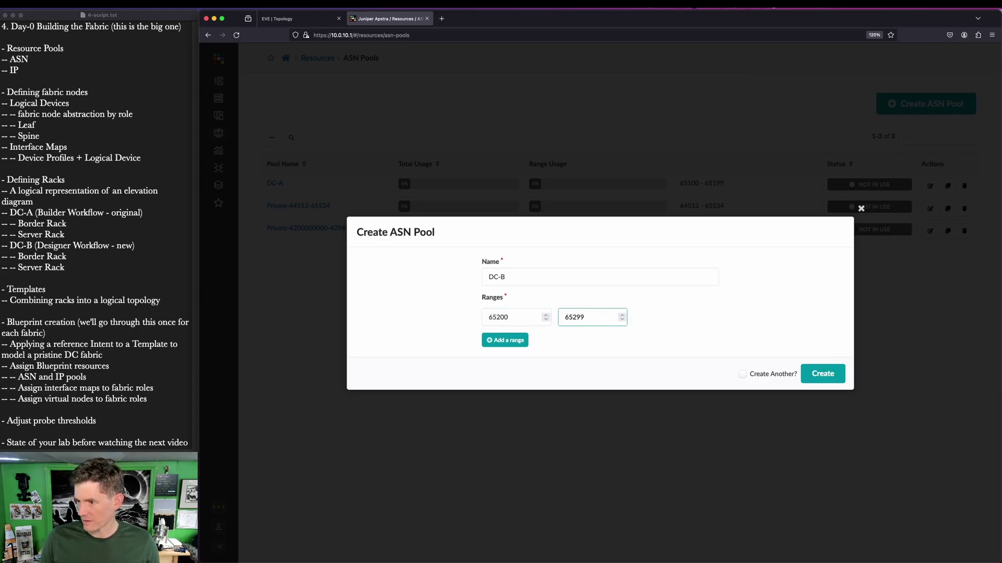
click(812, 374)
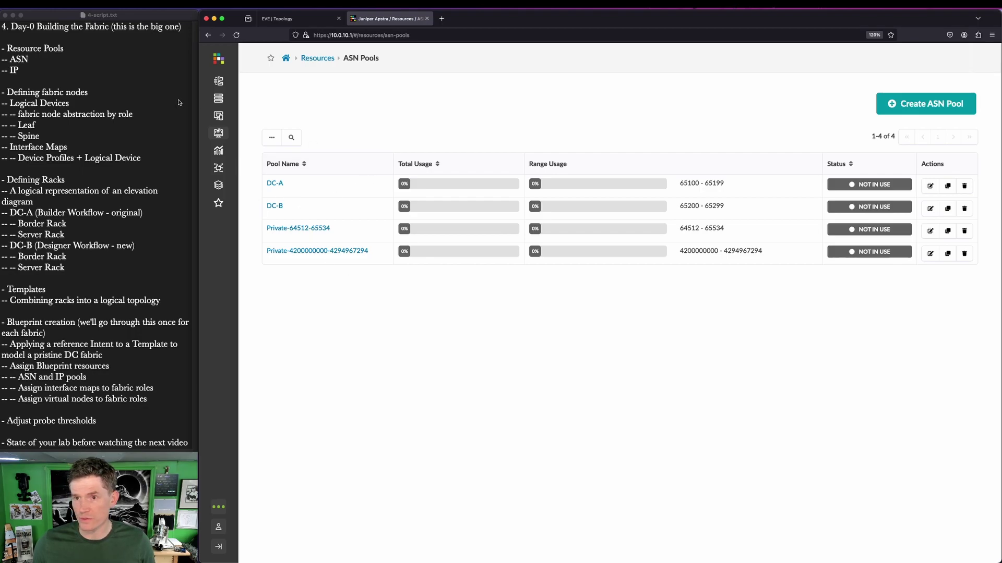
- Create an IP pool named DC-A Loopback with subnet 192.168.1.0/24, with the option to create another enabled
mouse_move(218, 133)
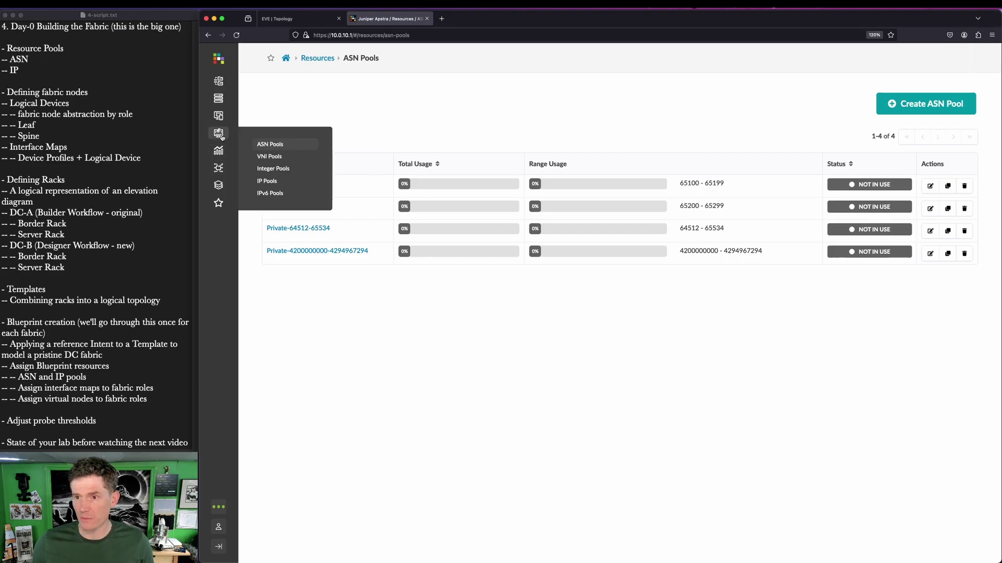
click(285, 181)
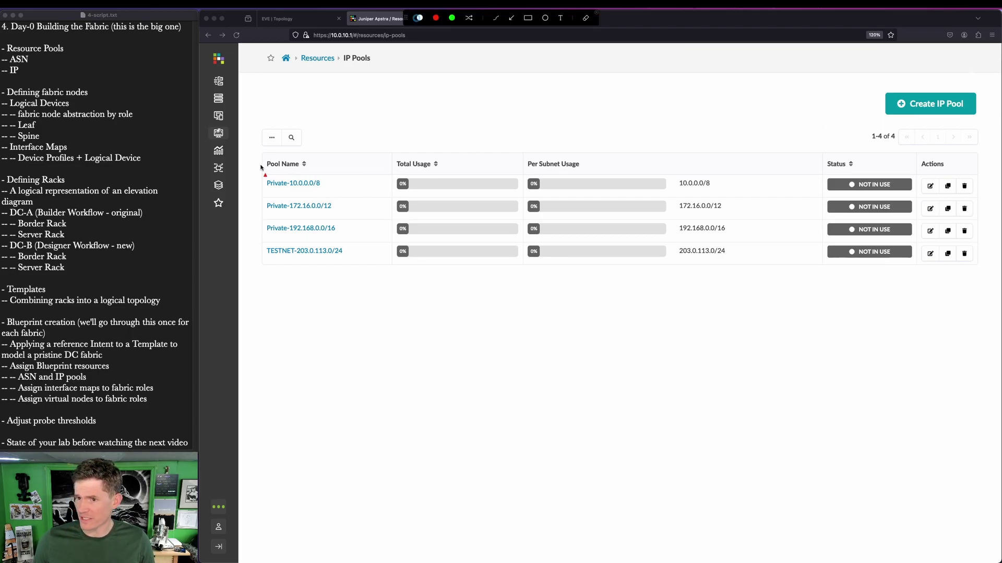
click(933, 104)
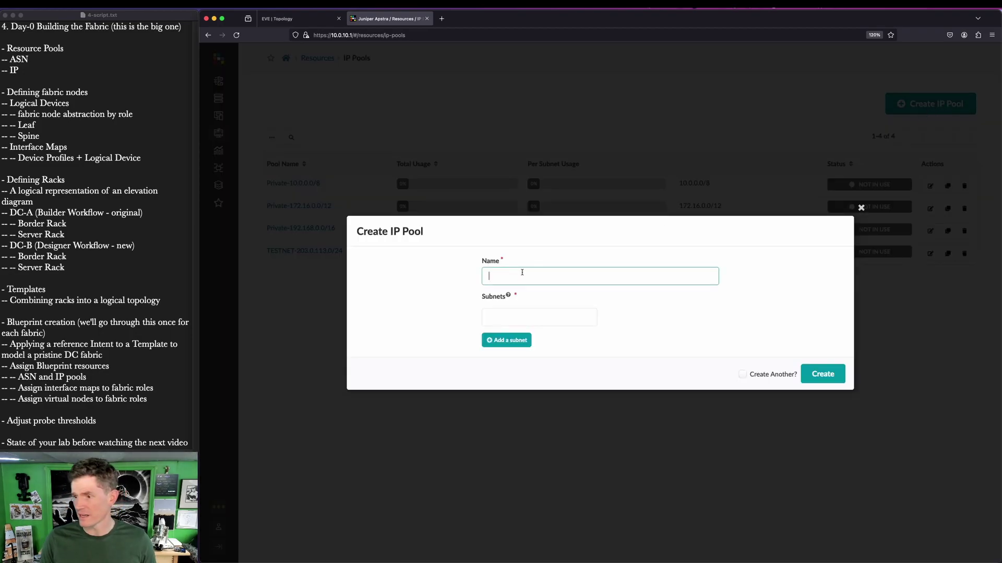
text(DC-A Loopback)
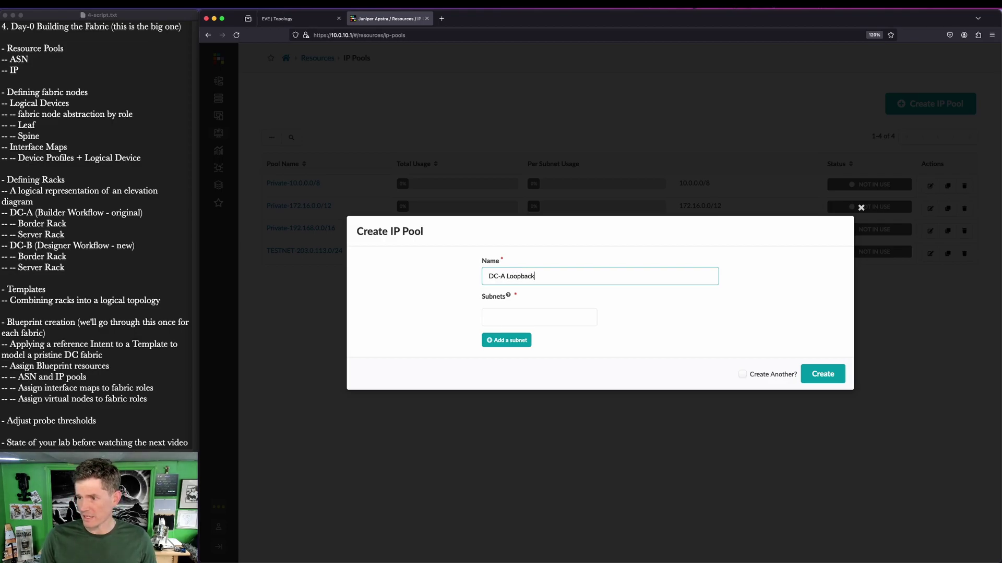
key(Tab)
text(192.168.1.0/24)
click(741, 374)
click(823, 374)
- Create an IP pool named DC-B Loopback with subnet 192.168.2.0/24, with the option to create another enabled
click(514, 277)
text(DC)
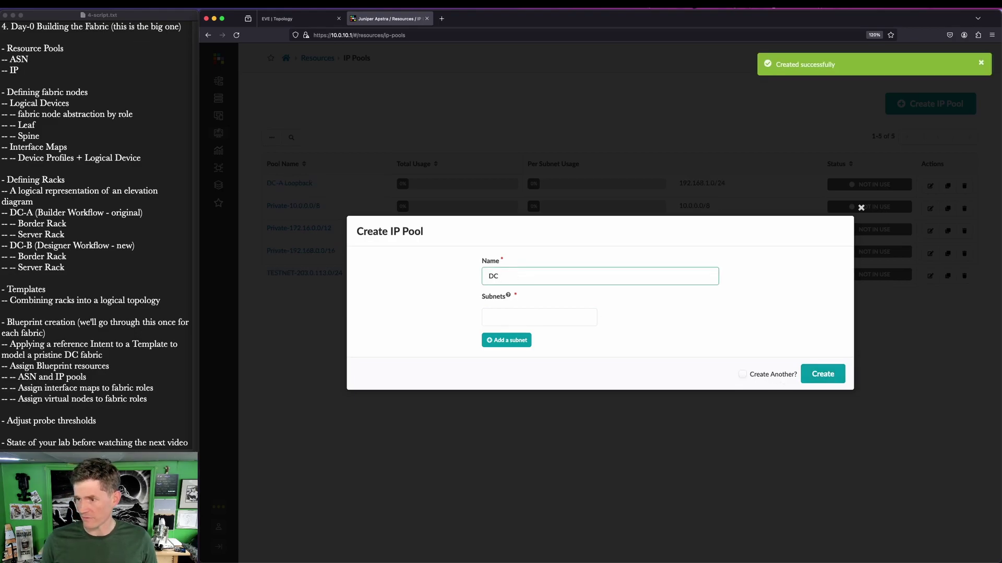
text(-B)
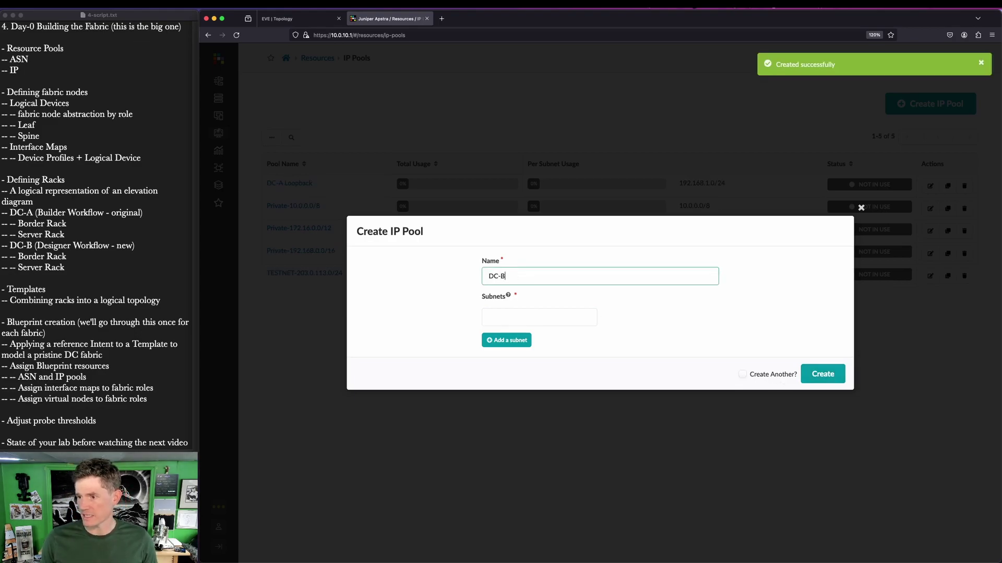
text( Loopback)
key(Tab)
text(19)
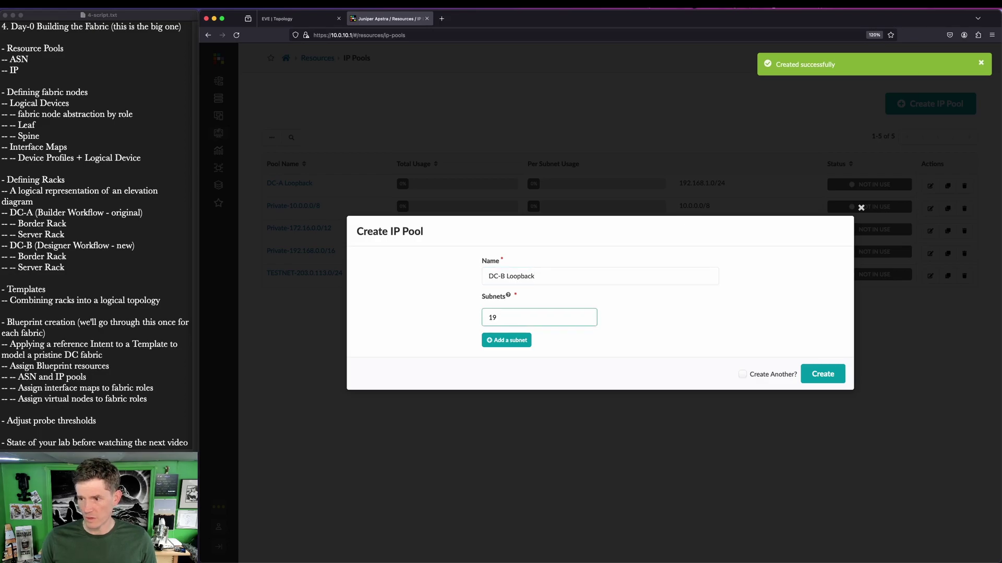
text(2.168.2.0/24)
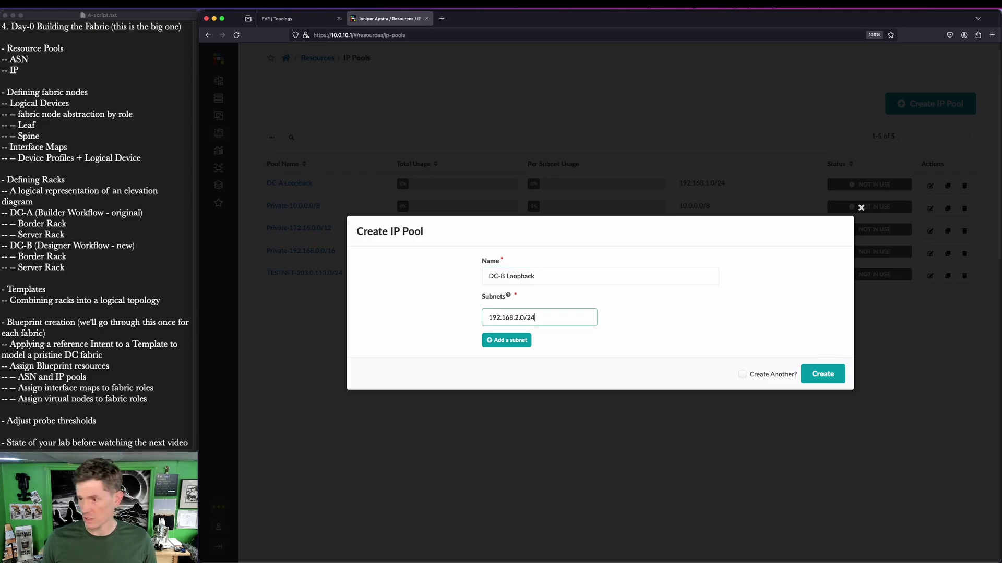
click(742, 374)
click(823, 374)
- Create an IP pool named DC-A Fabric with subnet 10.1.0.0/16, with the option to create another enabled
click(557, 275)
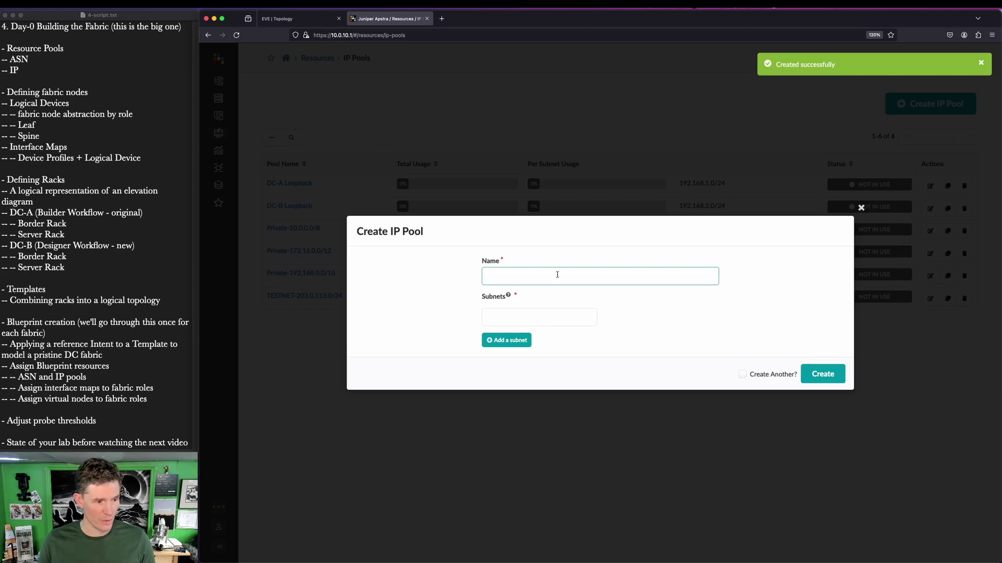
text(DC-A F)
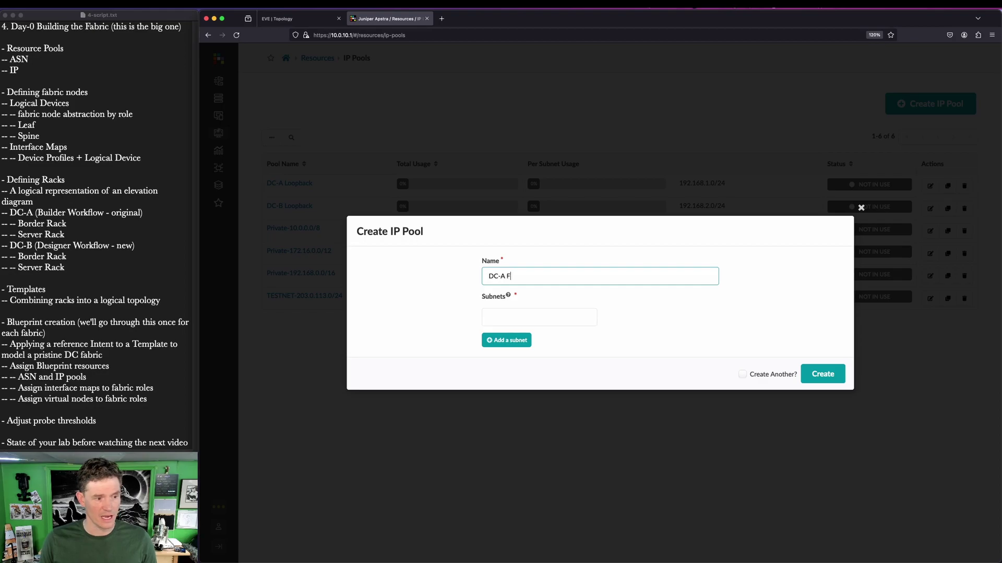
text(abra)
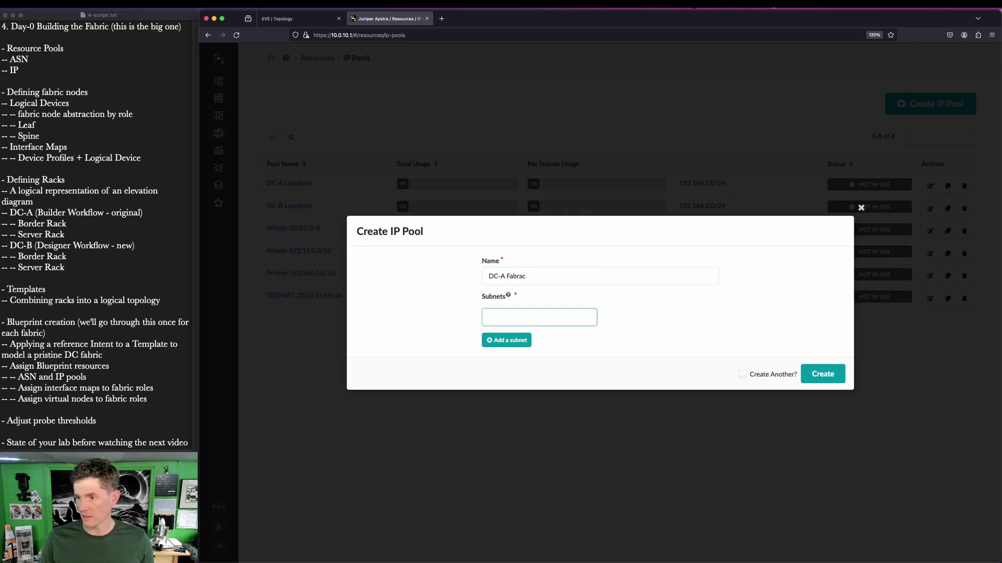
key(BackSpace)
text(ic)
key(Tab)
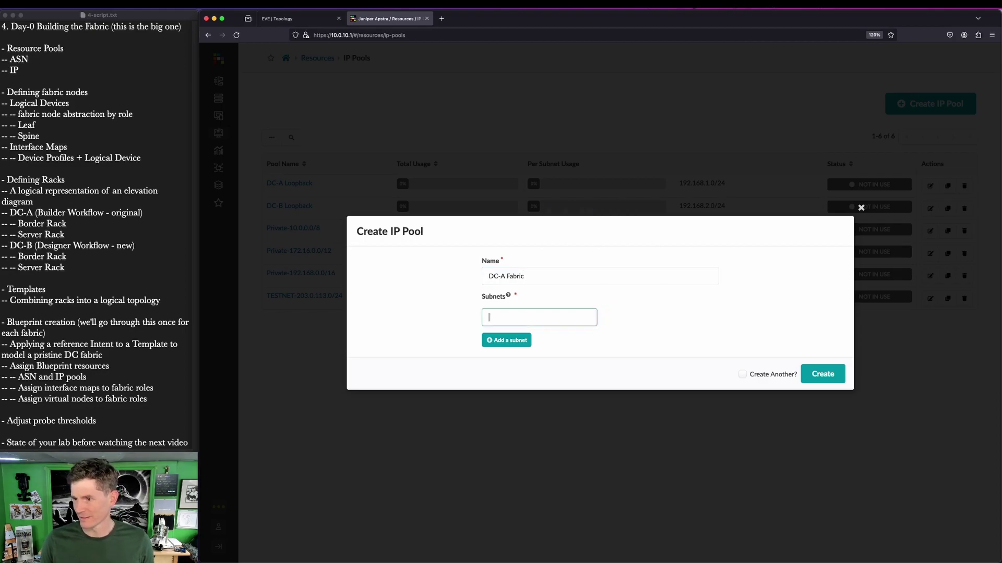
text(10.1)
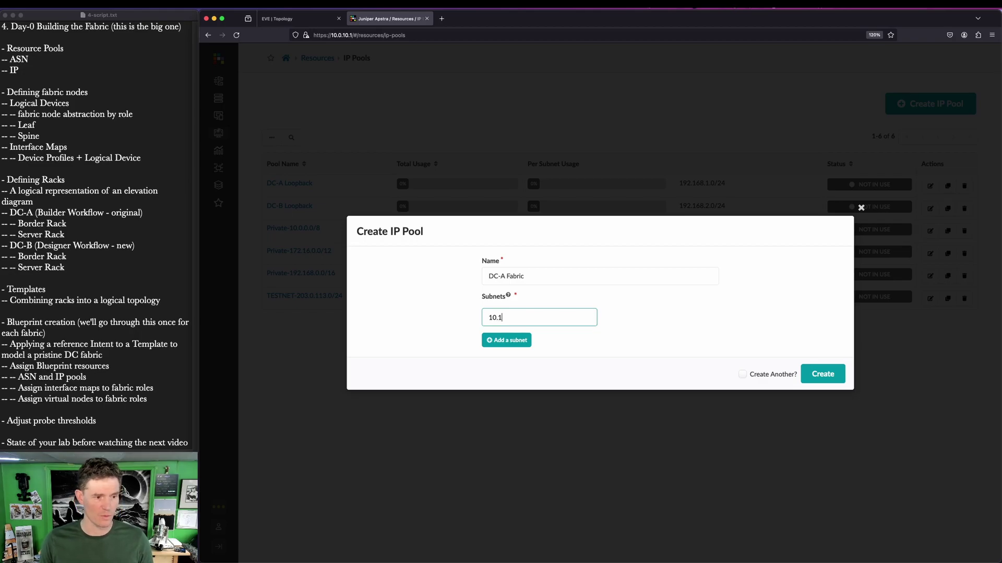
text(.0.0/16)
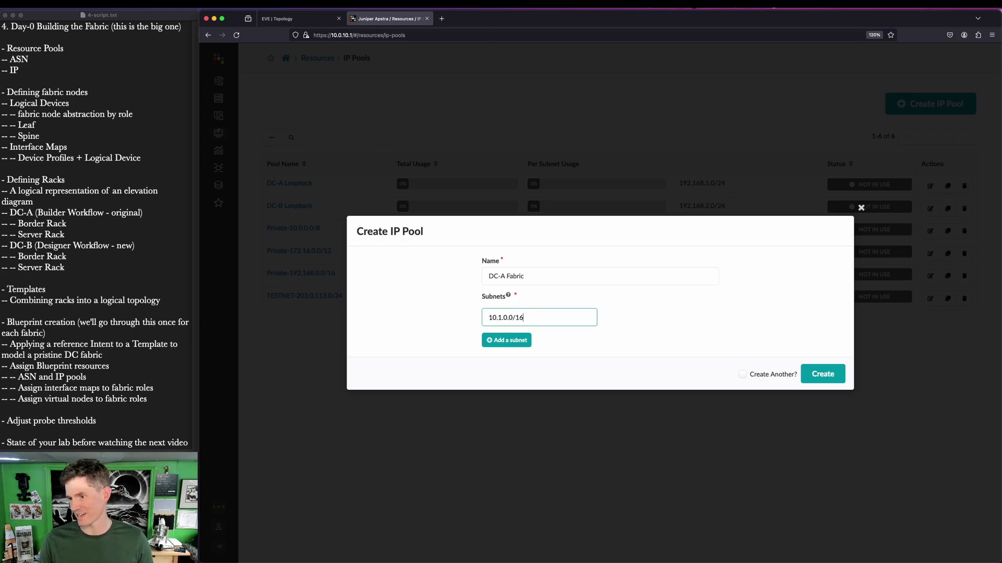
click(781, 374)
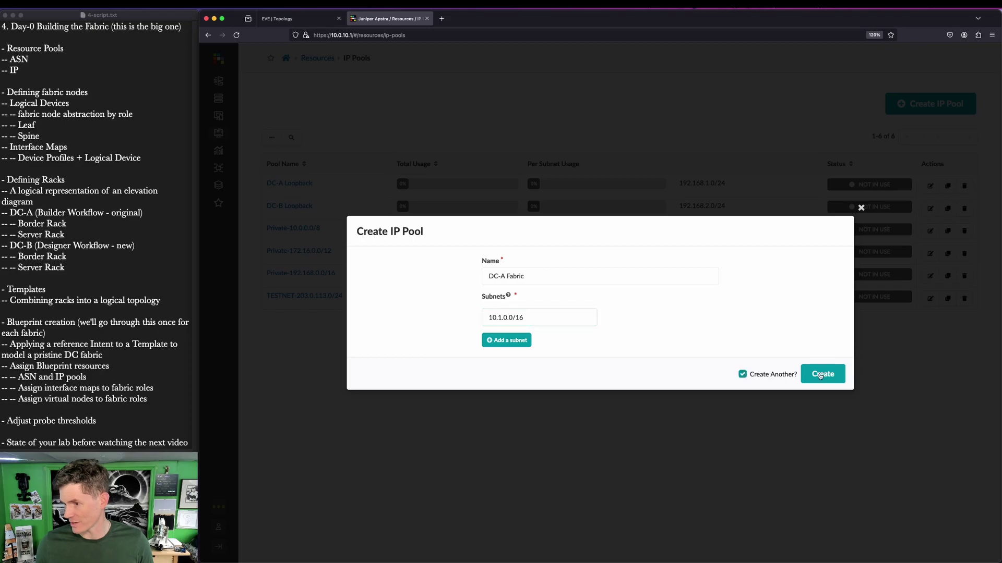
click(823, 375)
- Create an IP pool named DC-B Fabric with subnet 10.2.0.0/16, with the option to create another enabled
click(583, 277)
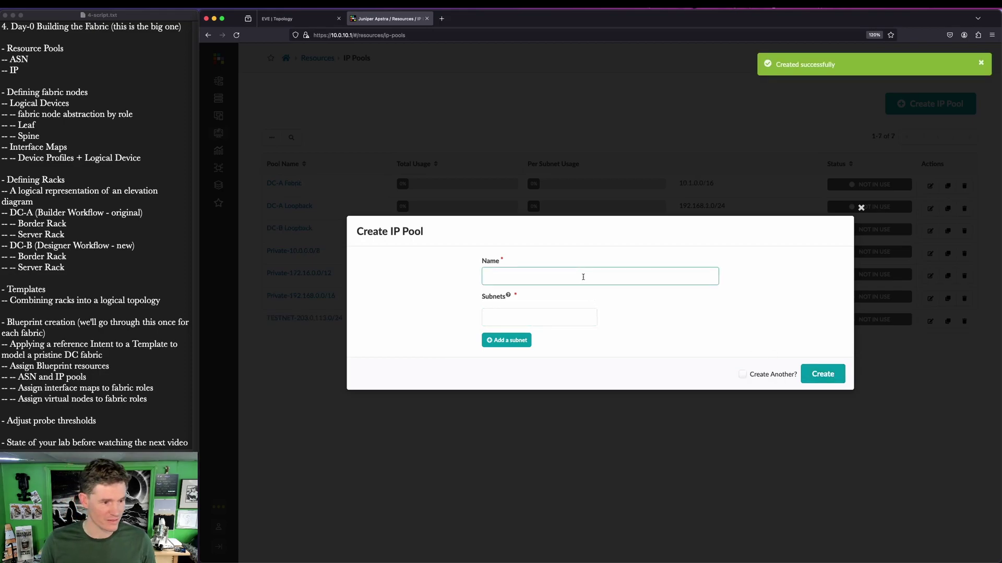
text(10.2.0.0/16)
key(Tab)
key(shift+Tab)
key(ctrl+x)
key(Tab)
key(ctrl+v)
key(shift+Tab)
text(DC-B)
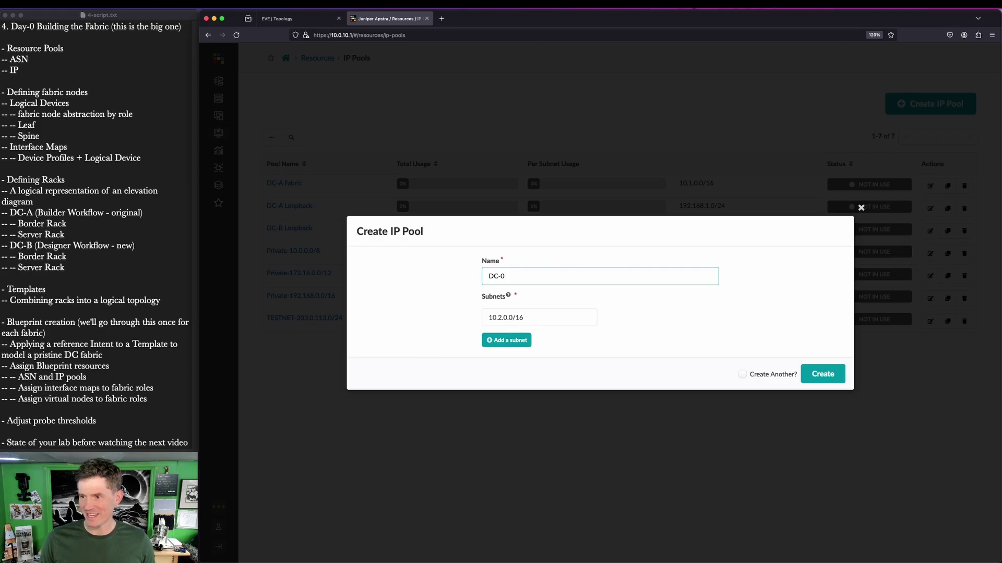
text( Fabr)
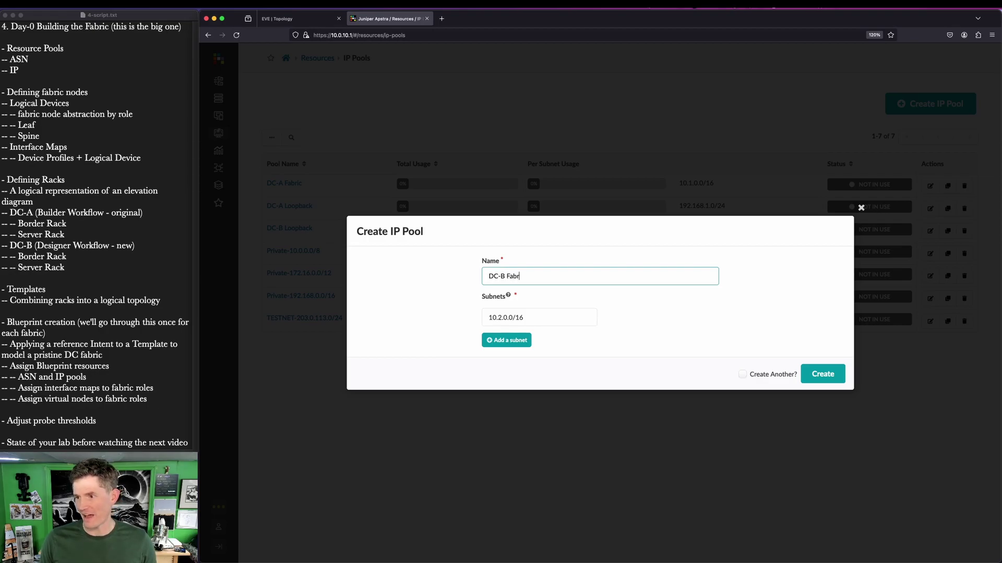
text(ic)
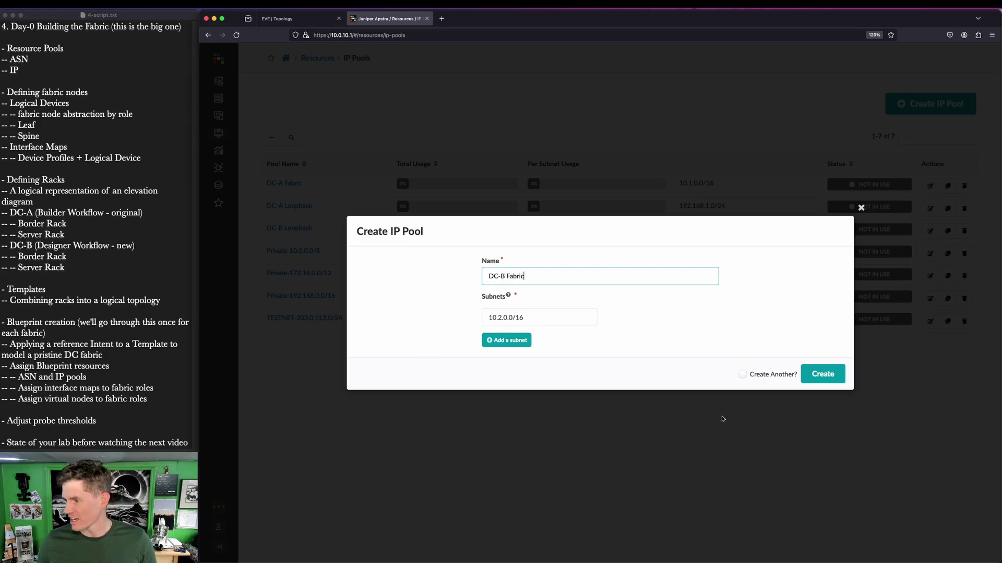
click(742, 374)
click(823, 374)
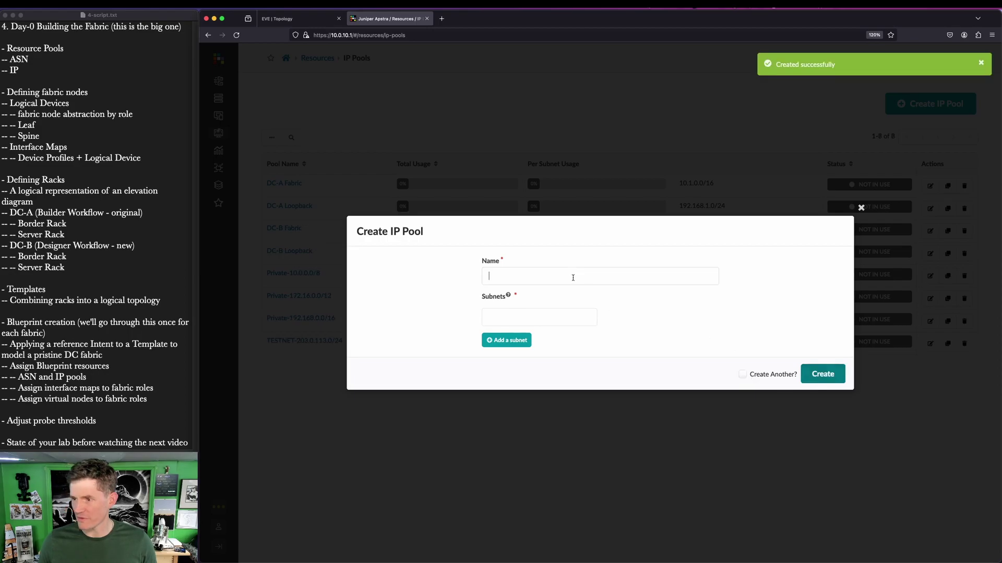
- Create a last IP pool named External Links with subnet 10.3.0.0/16
text(External)
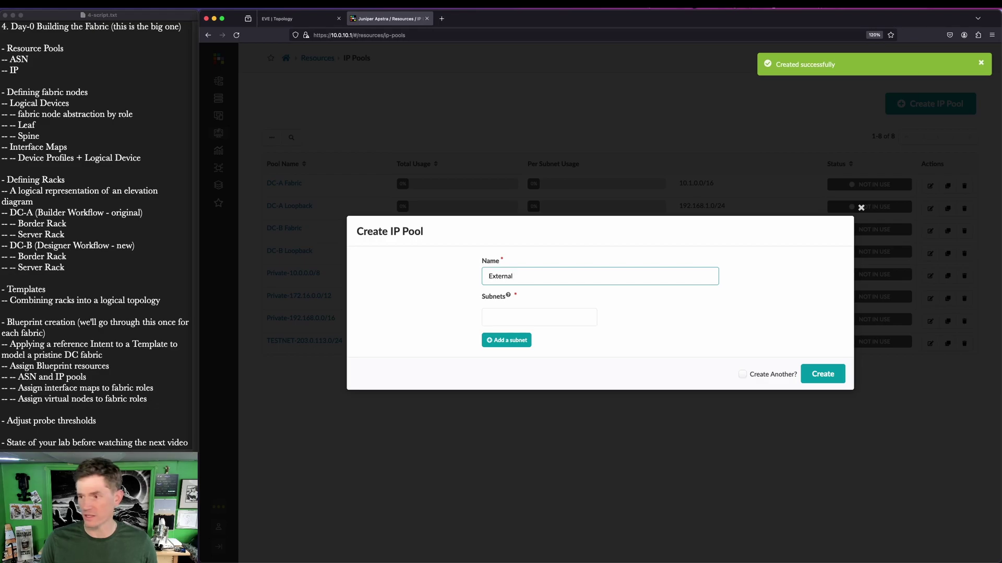
text( Link)
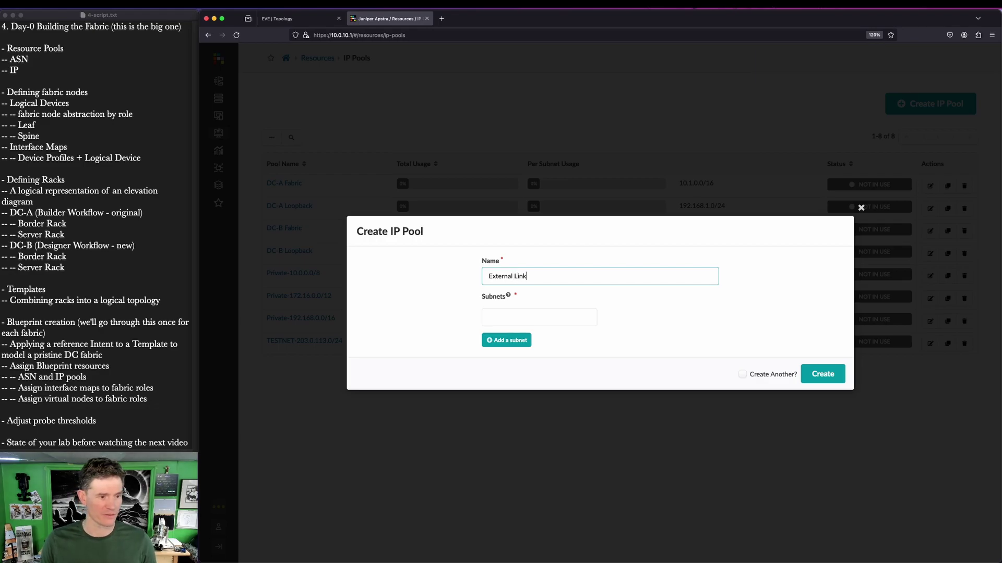
text(s)
key(Tab)
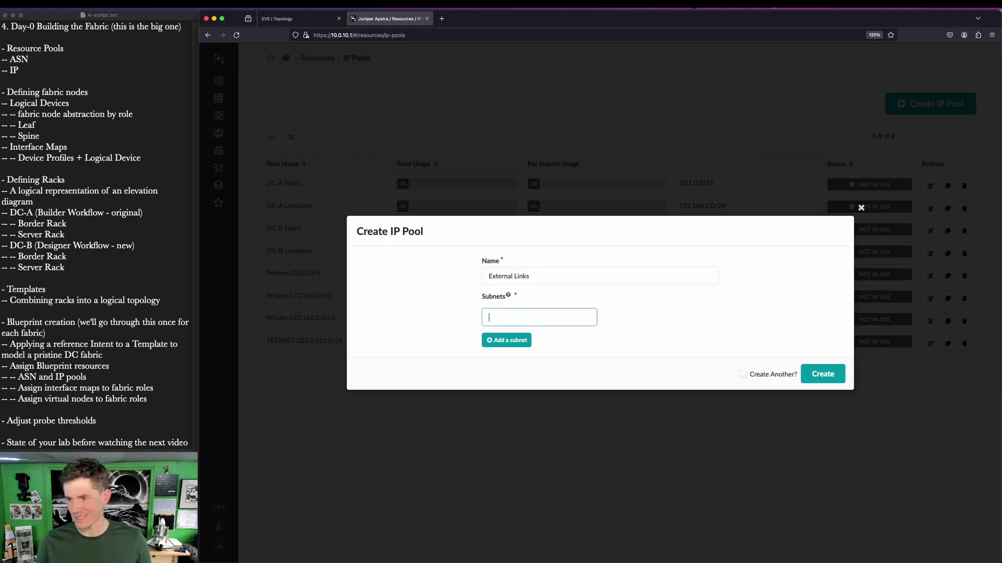
text(10.)
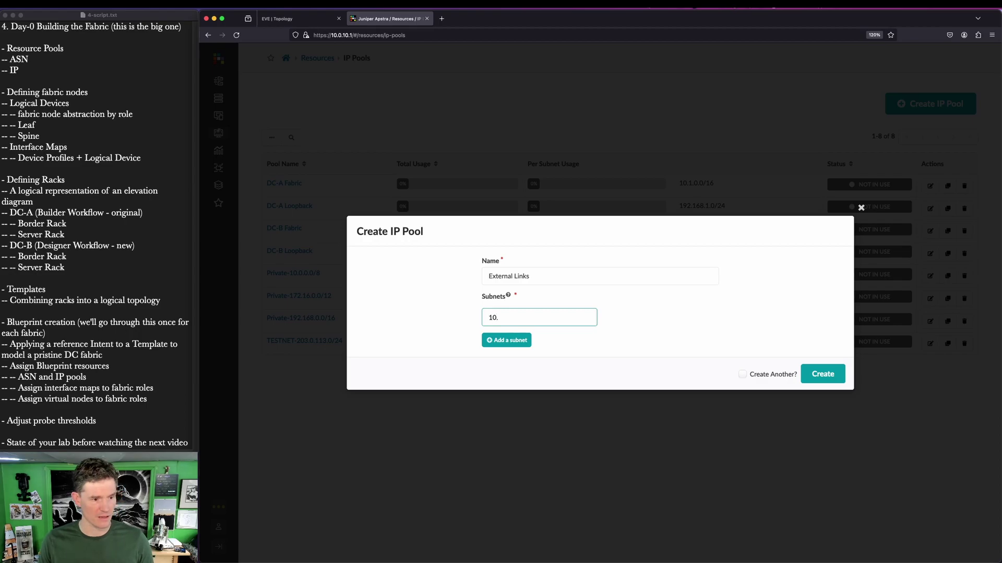
text(3.0.0/16)
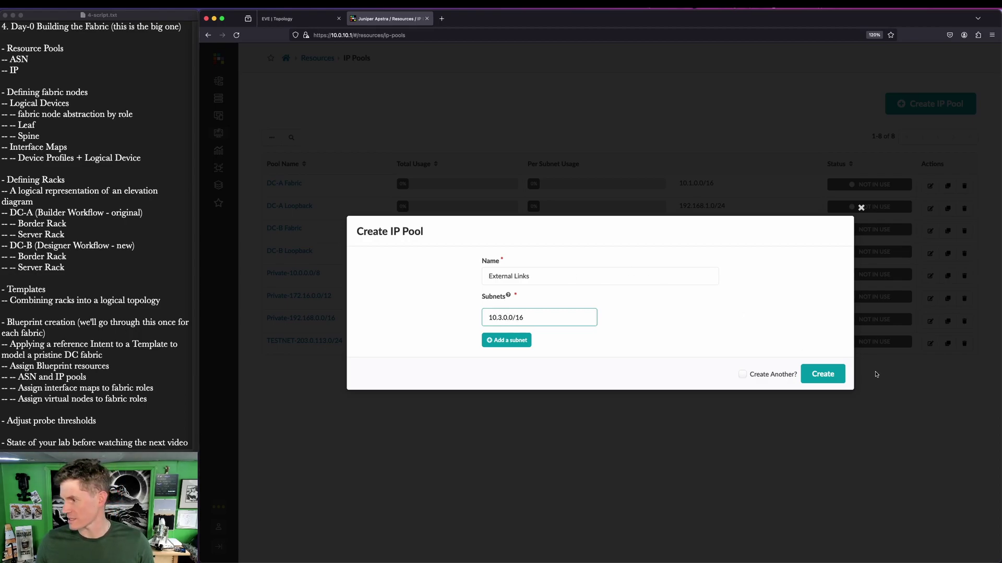
click(832, 373)
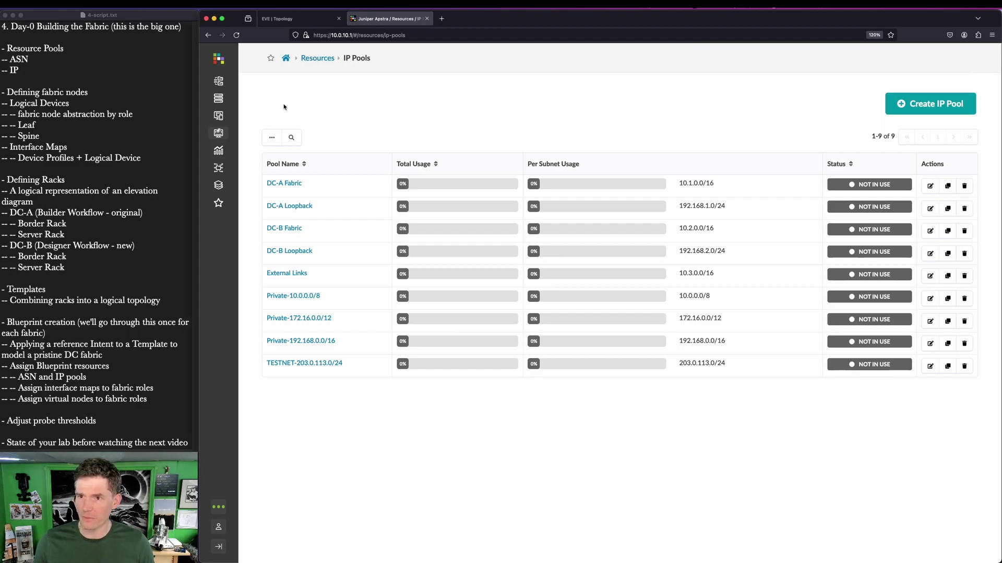
- Start a new logical device in the design catalog and name it vJunos-10x1-Spine
click(217, 117)
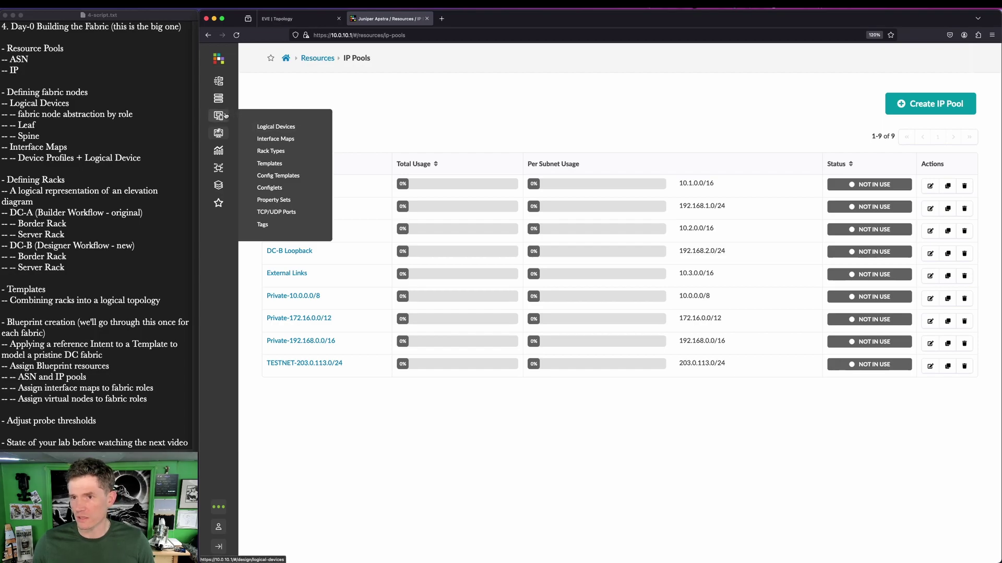
click(275, 127)
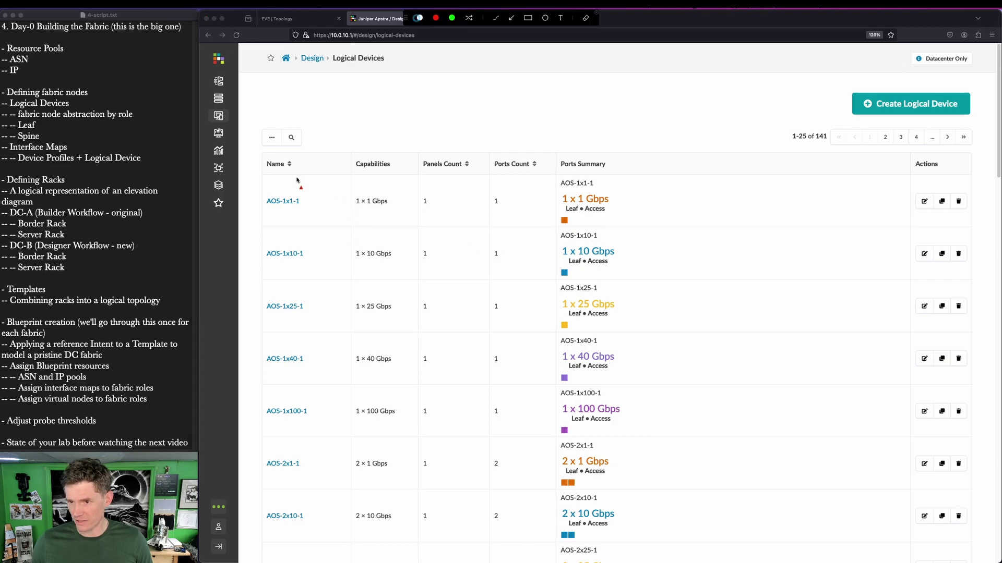
drag(253, 183, 333, 501)
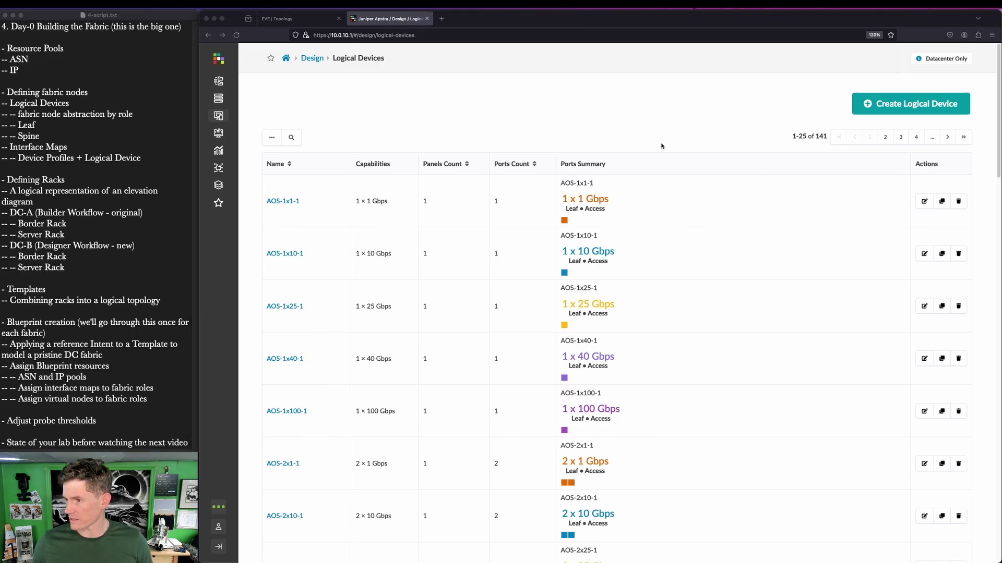
click(934, 107)
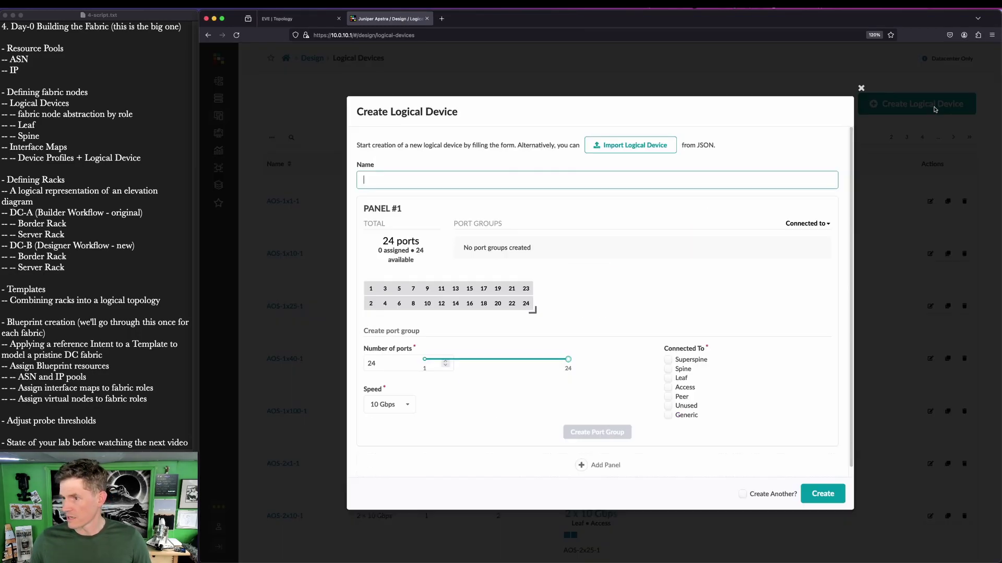
text(vJunos-10x1)
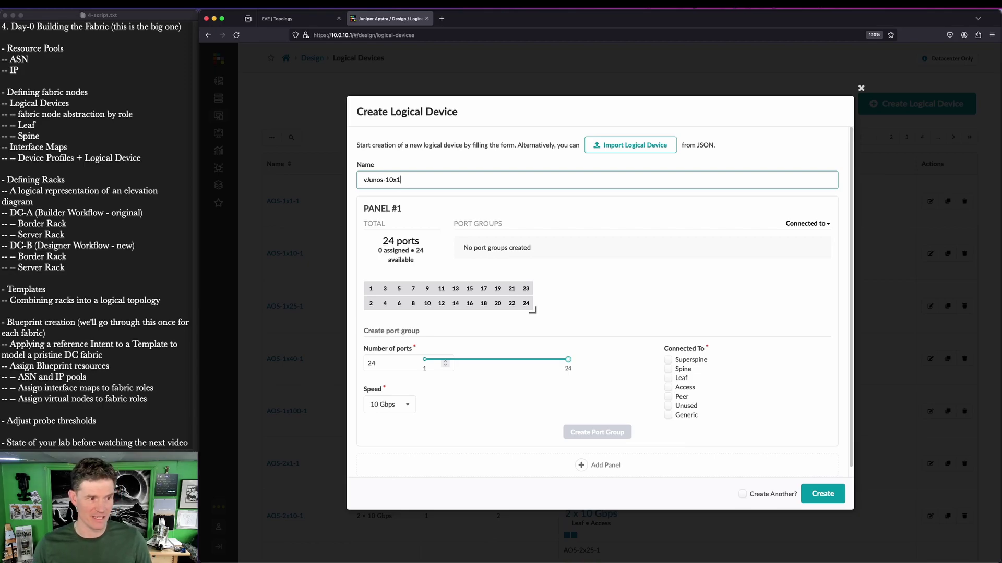
text(-Spine)
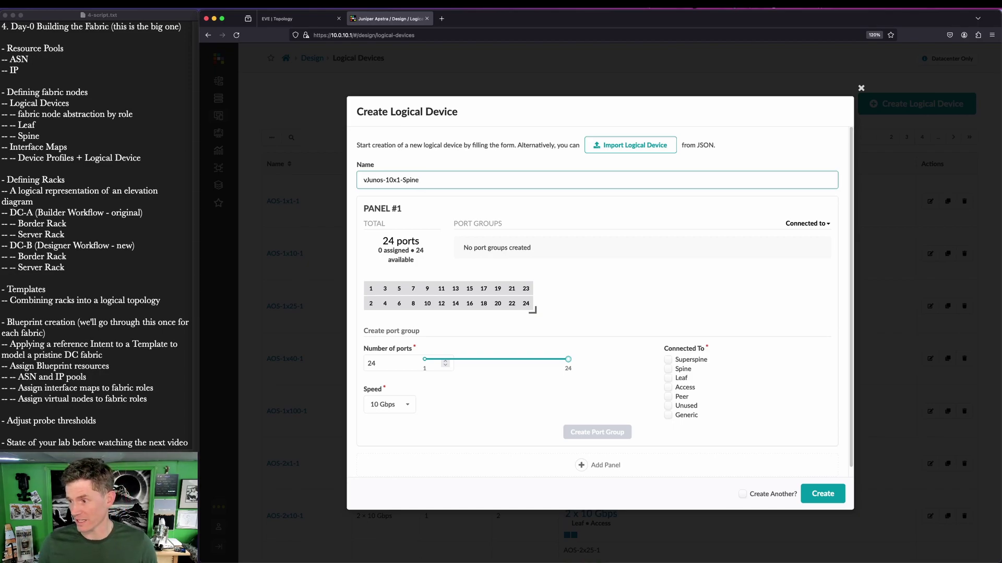
key(ctrl+alt+a)
drag(649, 331, 721, 444)
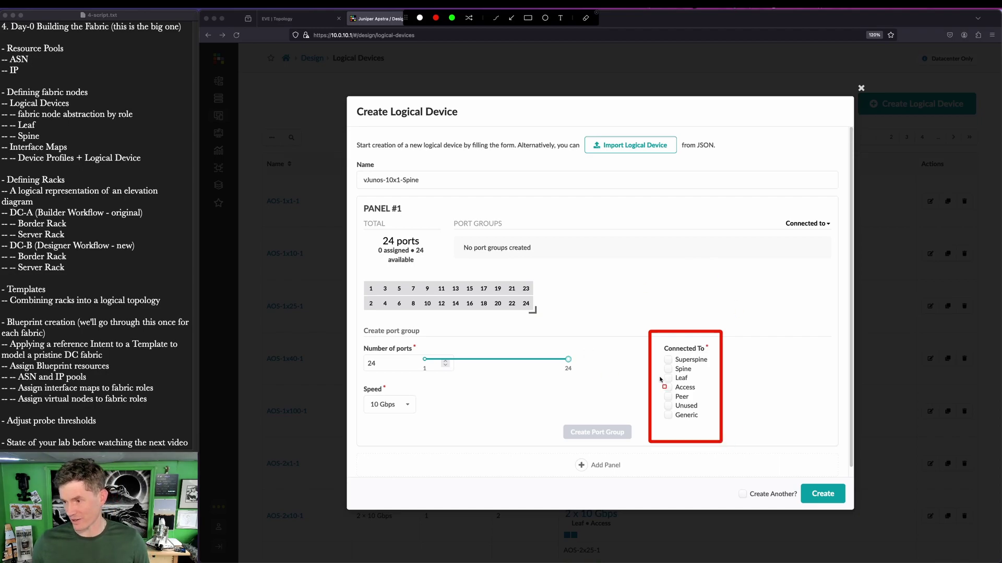
drag(718, 270, 704, 334)
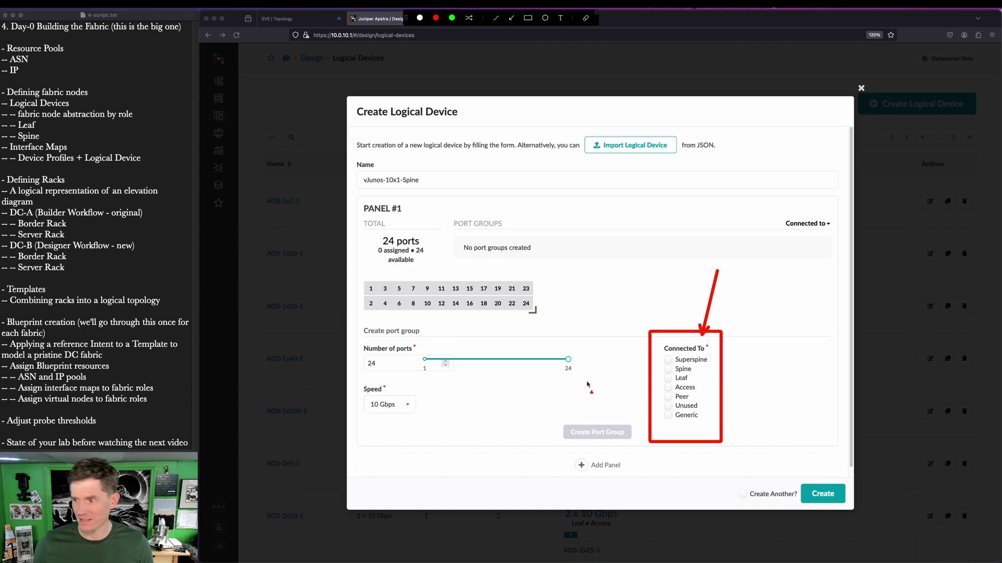
key(Escape)
click(668, 379)
click(668, 378)
key(ctrl+shift+a)
drag(395, 157, 469, 218)
drag(807, 371, 699, 372)
key(Escape)
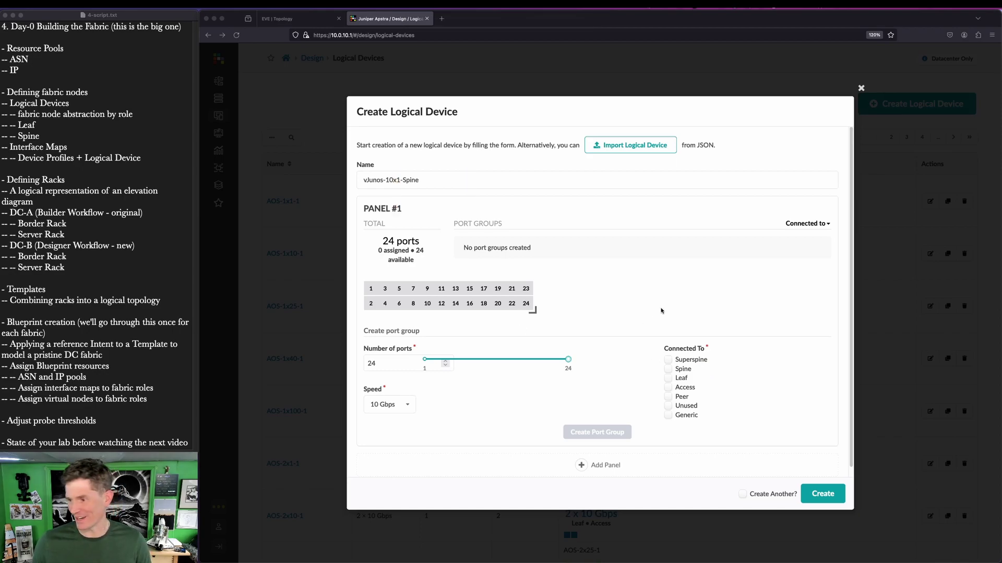
- Assign 10 ports at 1 Gbps connected to Leaf, and create the spine logical device with the option to create another enabled
click(668, 378)
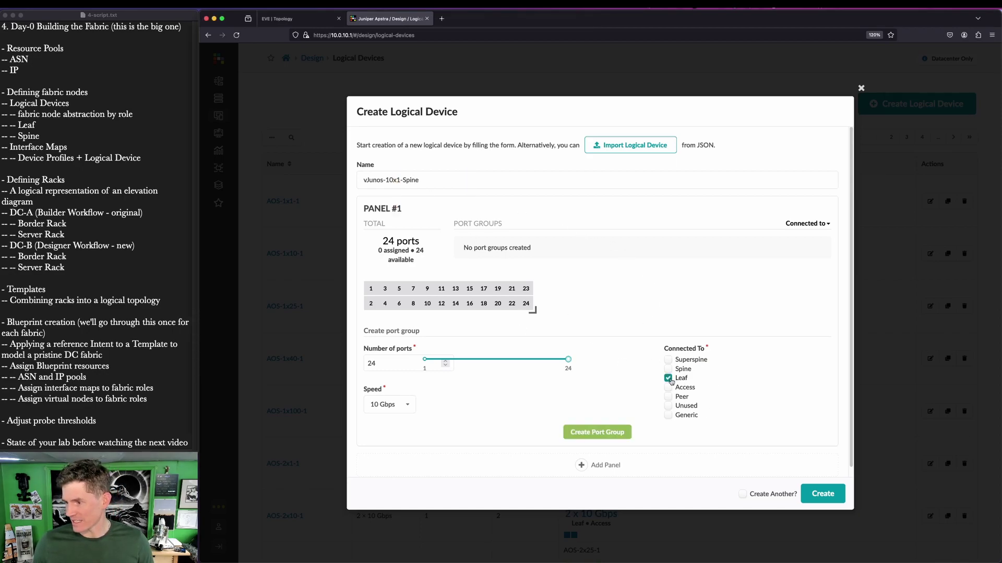
drag(534, 310, 501, 286)
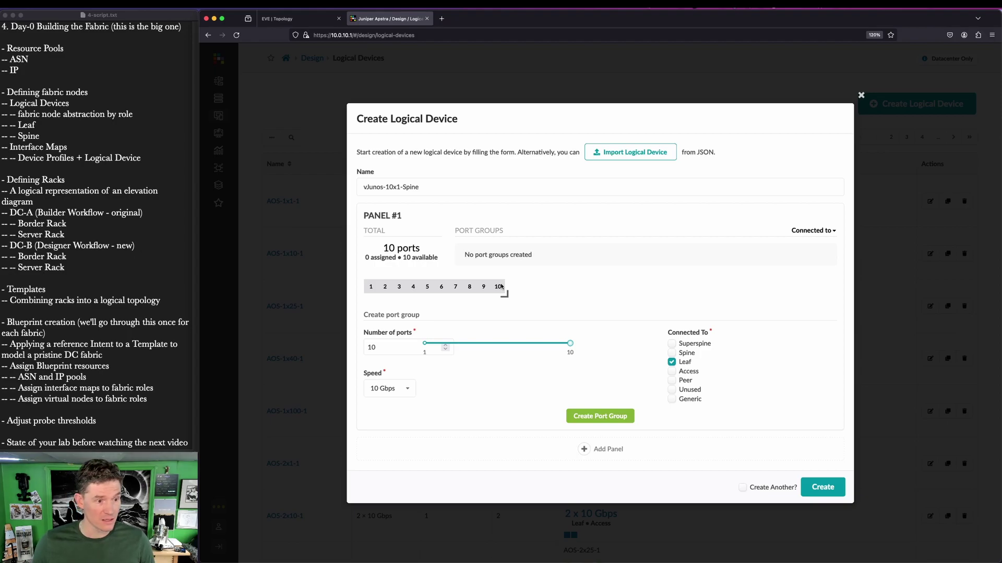
click(407, 388)
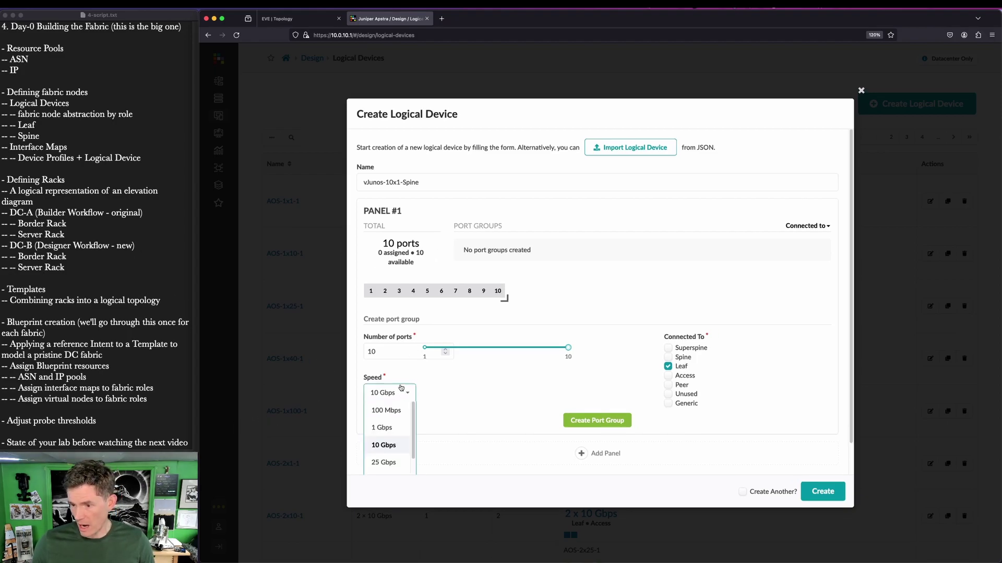
click(389, 428)
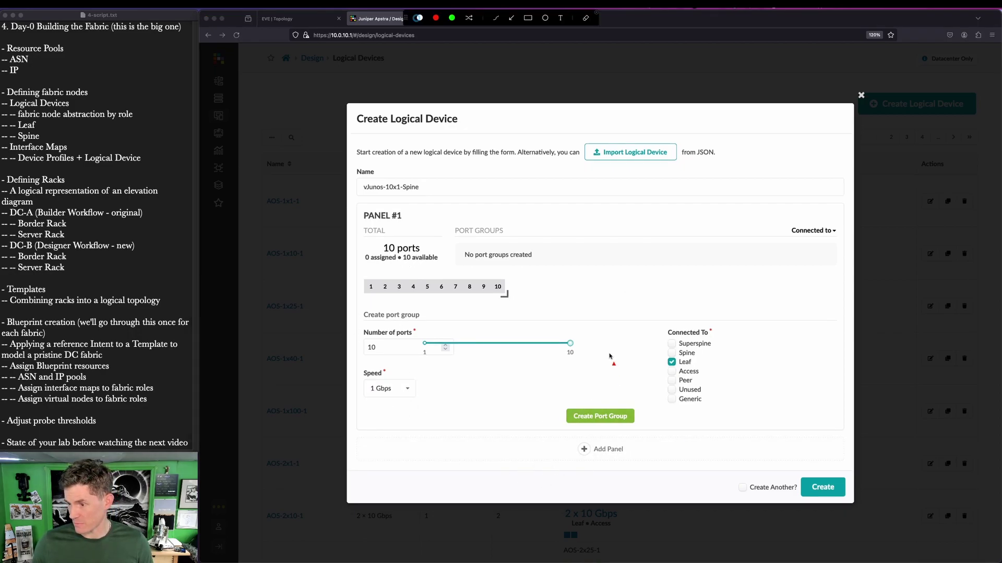
click(609, 417)
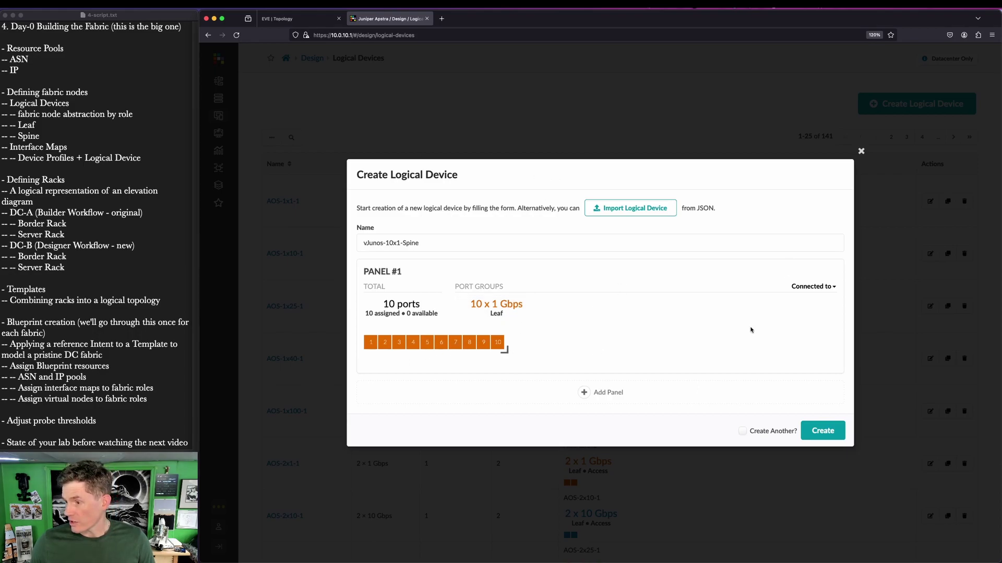
click(789, 432)
click(822, 431)
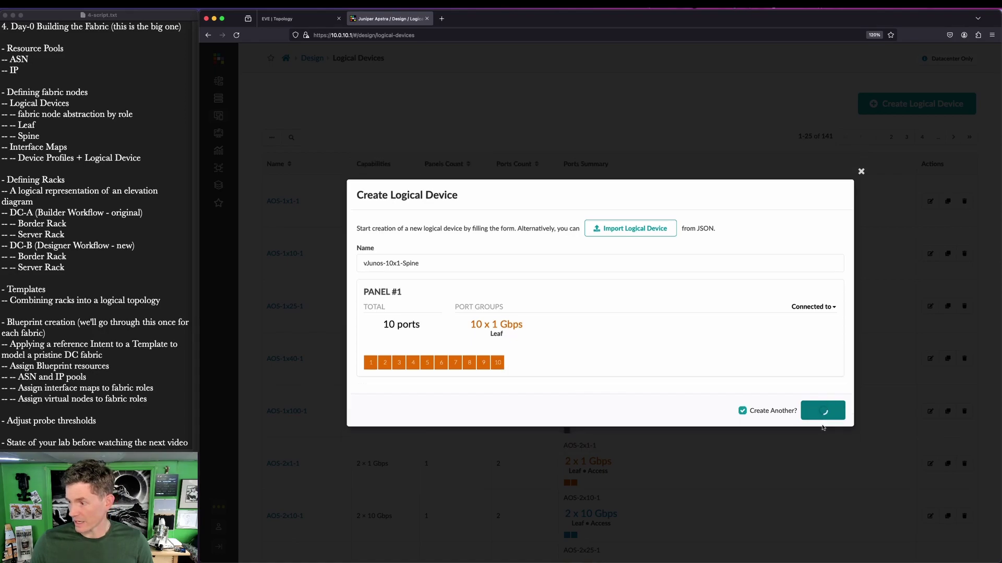
- Name the next logical device vJunos-10x1-Leaf
click(414, 174)
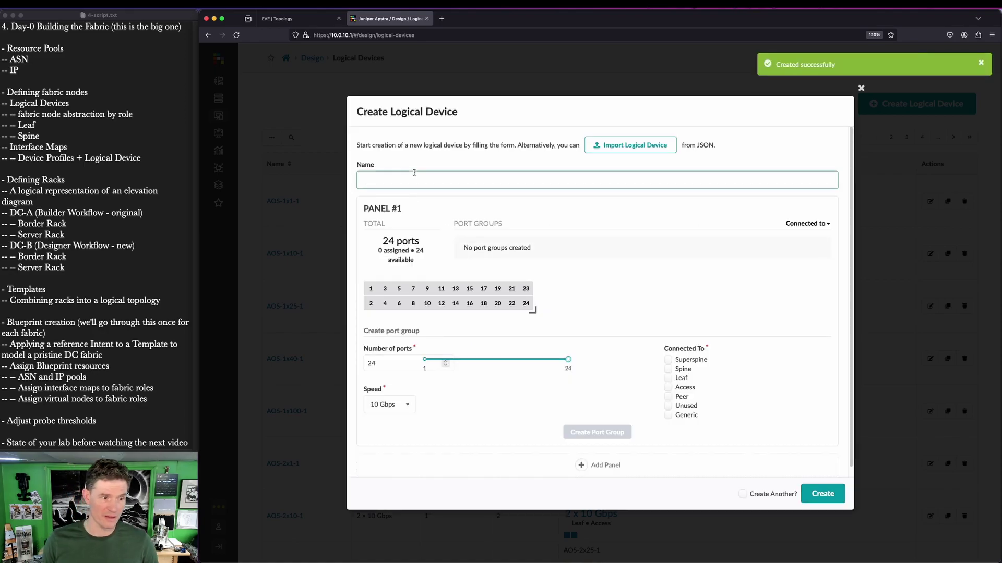
text(vJunos-10x1-Leaf)
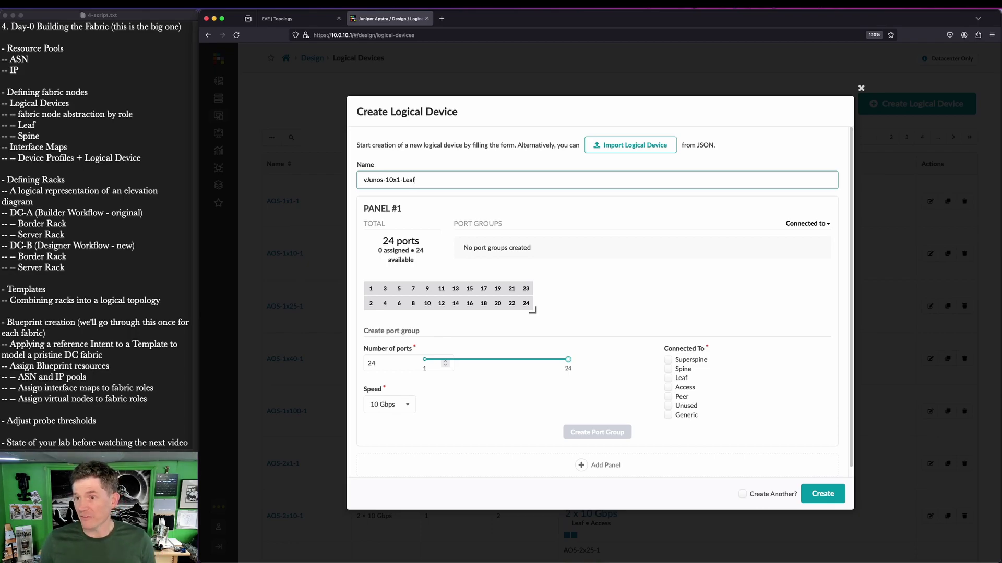
drag(422, 179, 371, 164)
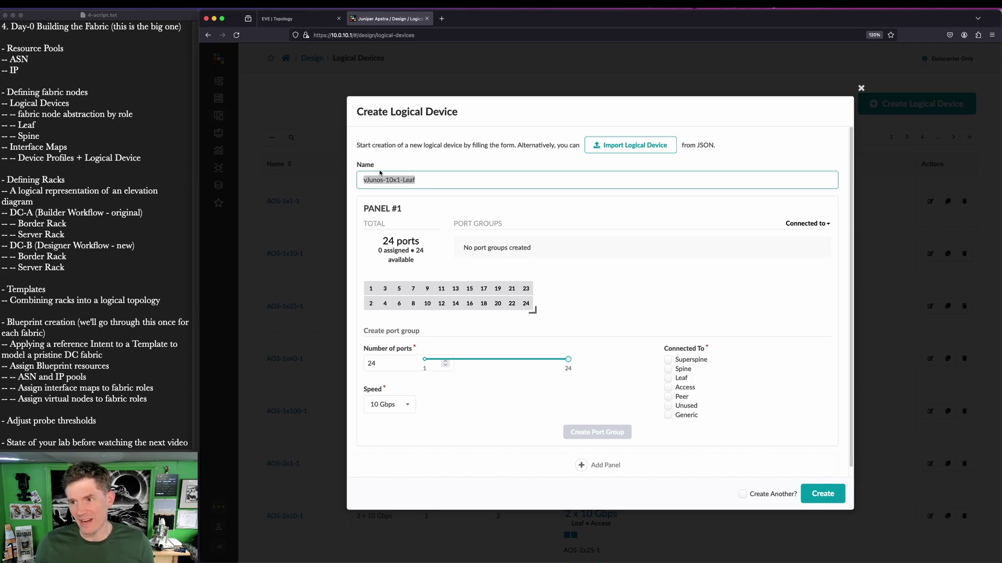
click(449, 180)
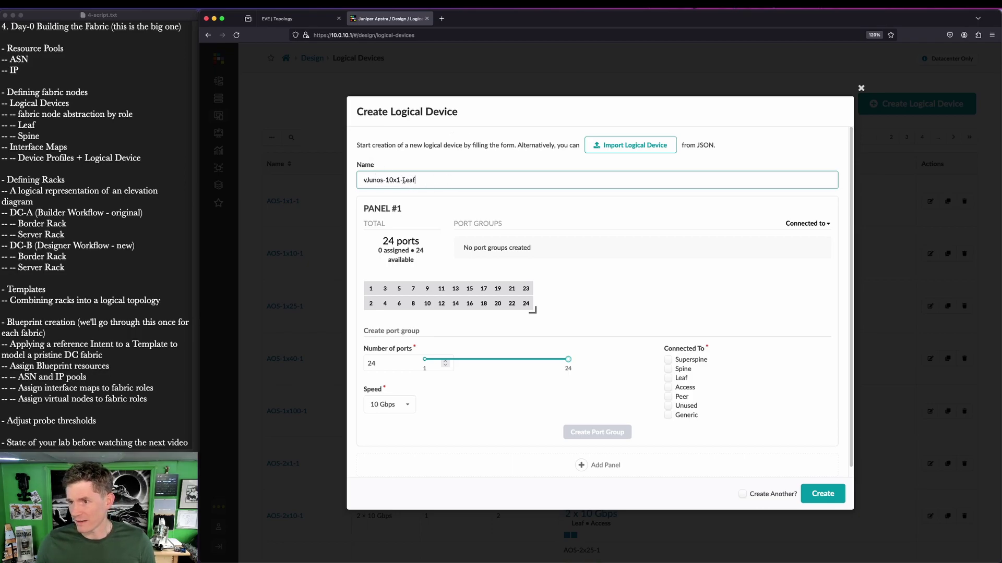
drag(385, 180, 399, 179)
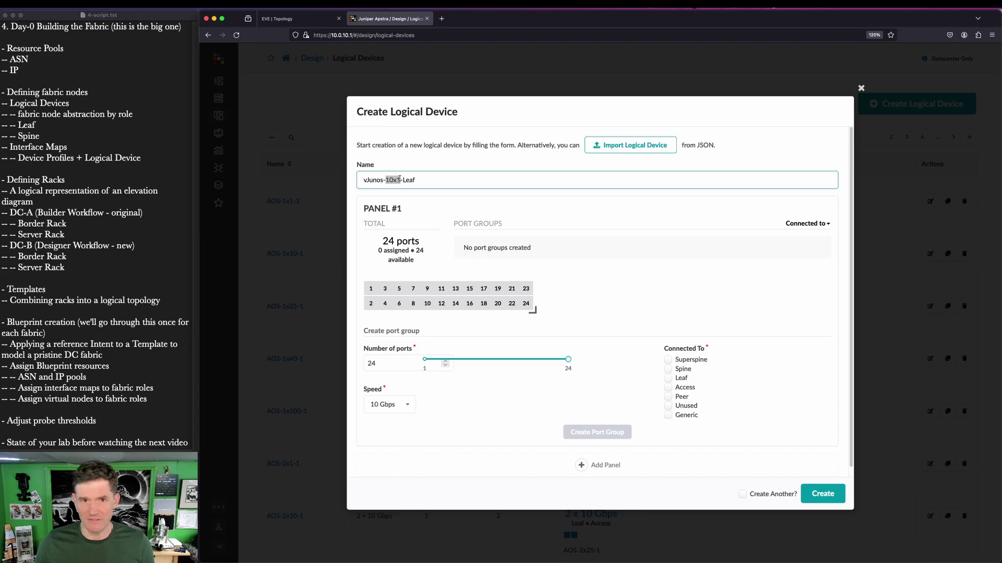
double_click(369, 180)
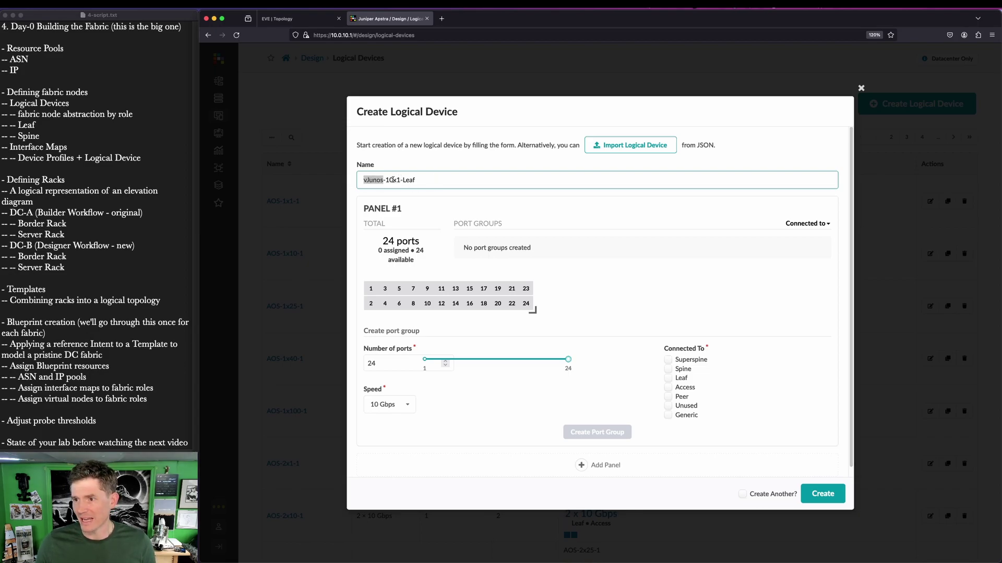
double_click(394, 181)
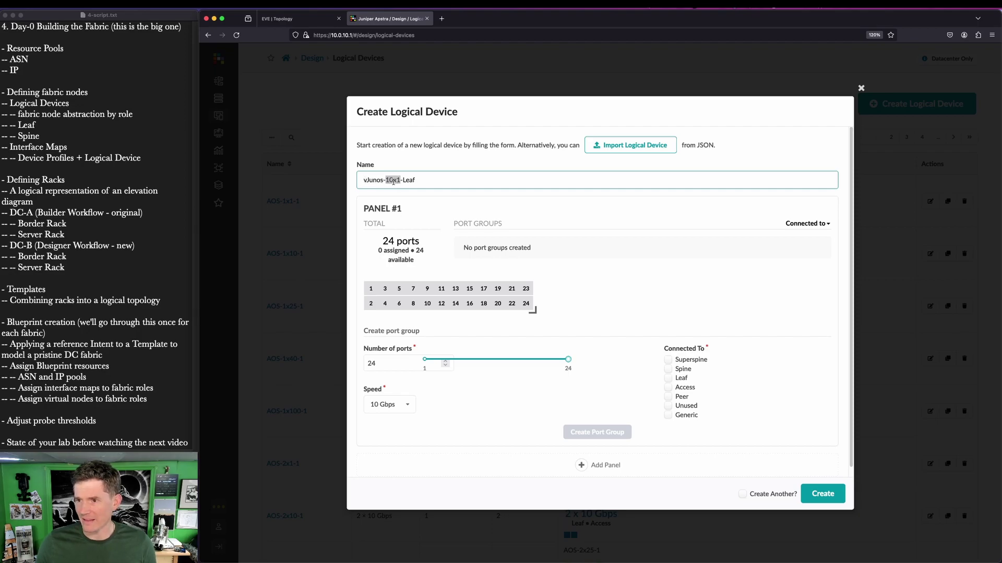
click(451, 180)
double_click(409, 180)
click(435, 177)
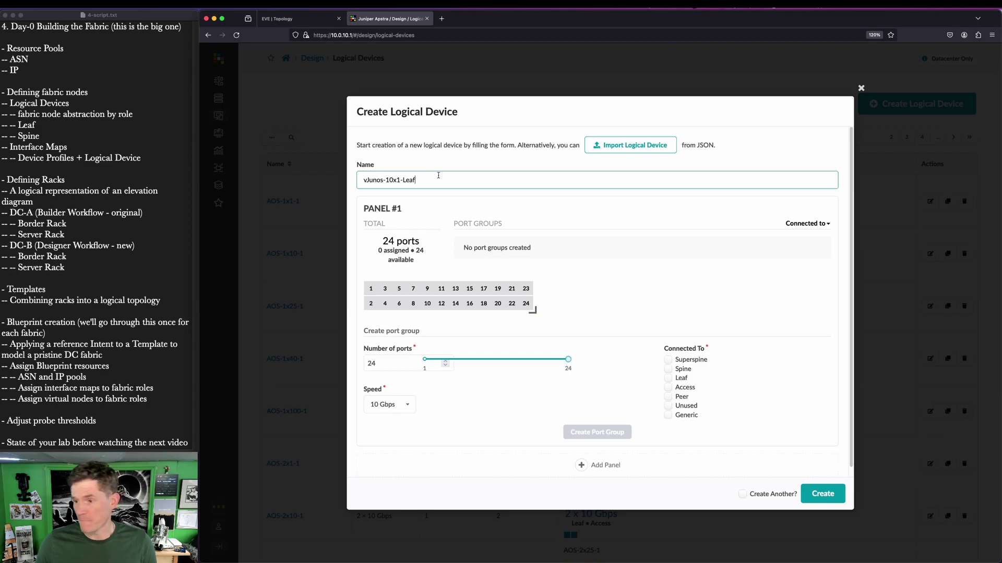
key(ctrl+alt+a)
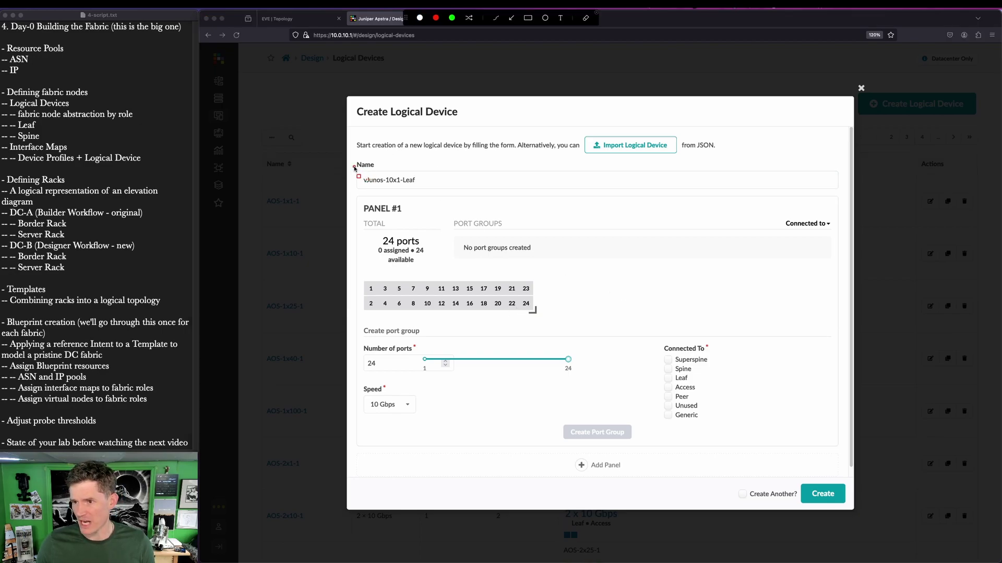
drag(354, 166, 426, 187)
key(Escape)
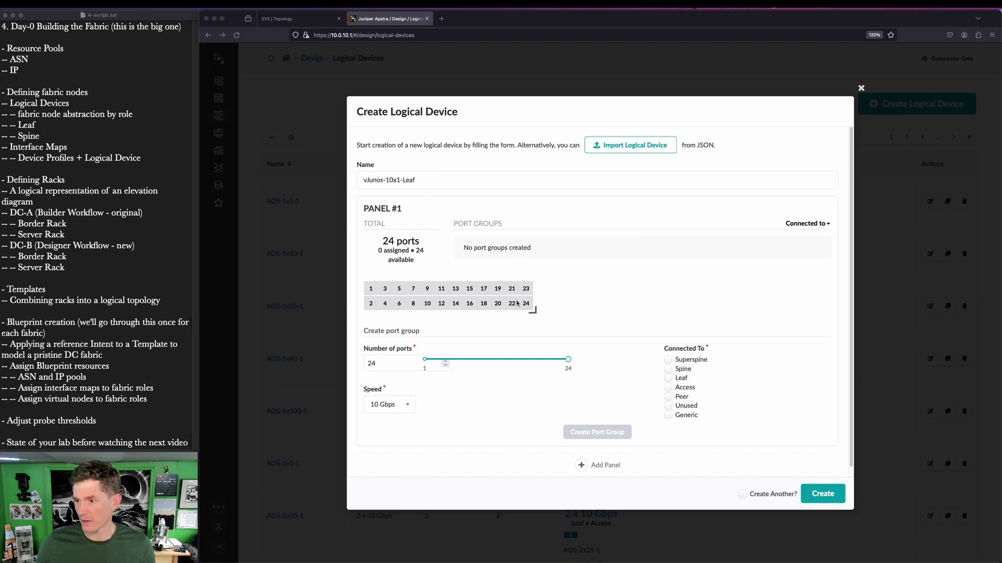
- Assign 10 ports at 1 Gbps connected to Spine and Generic, and create the vJunos leaf device with the option to create another enabled
drag(532, 310, 505, 293)
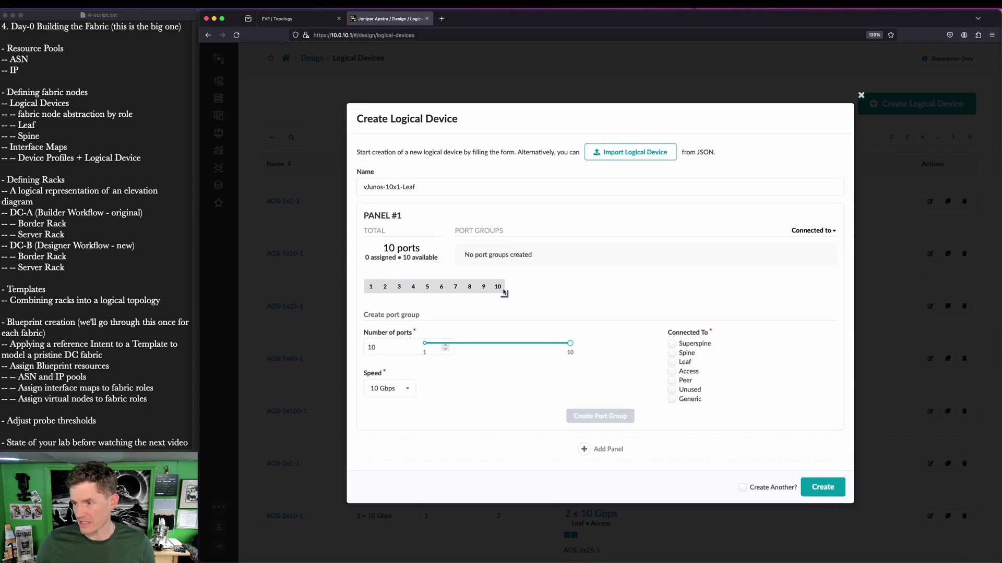
click(672, 352)
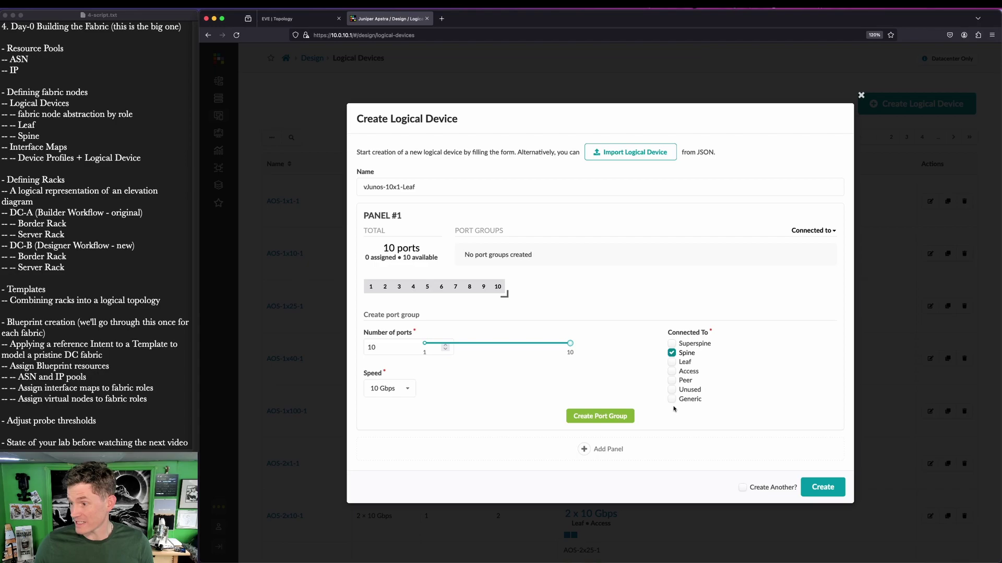
click(671, 401)
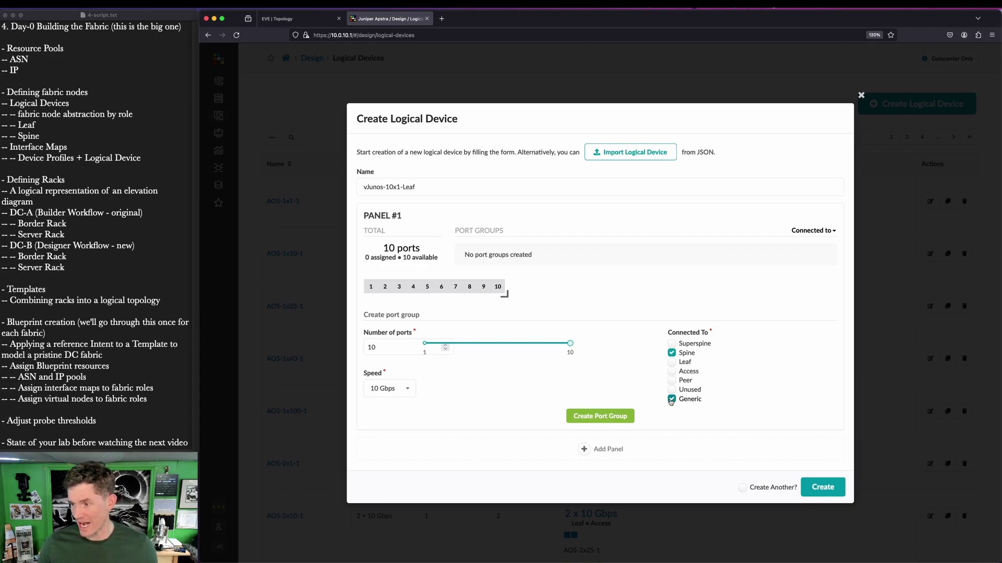
click(386, 389)
click(388, 431)
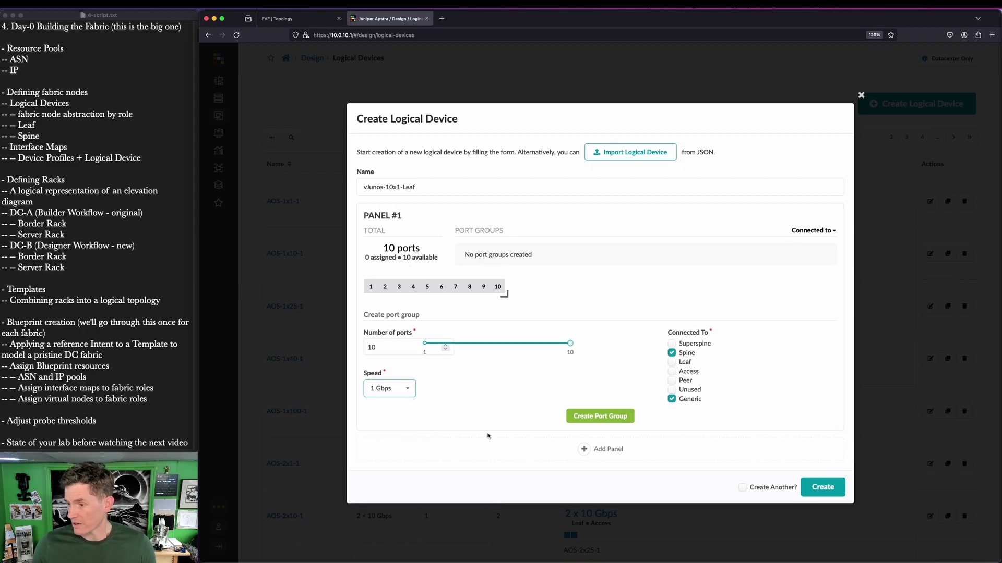
click(623, 416)
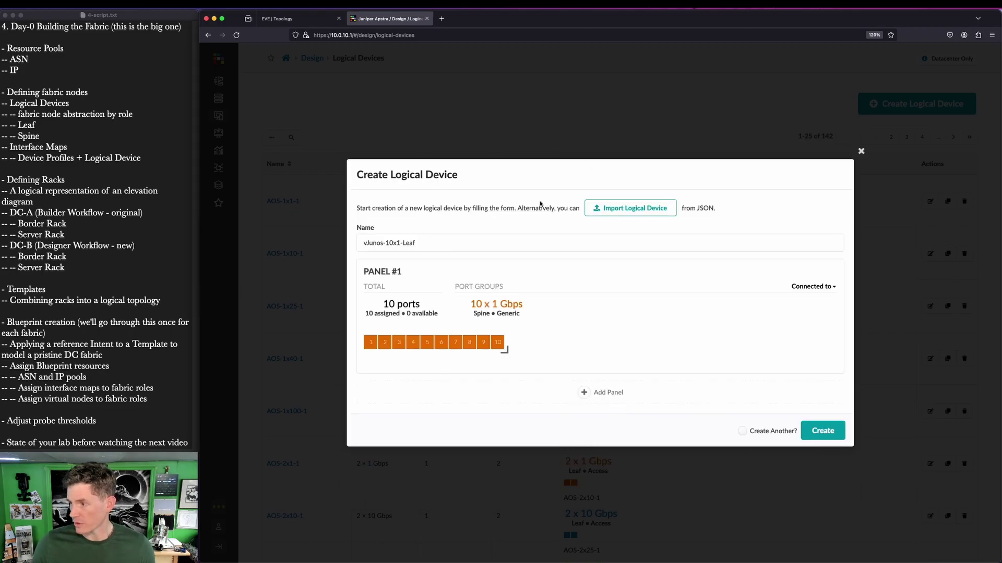
click(742, 431)
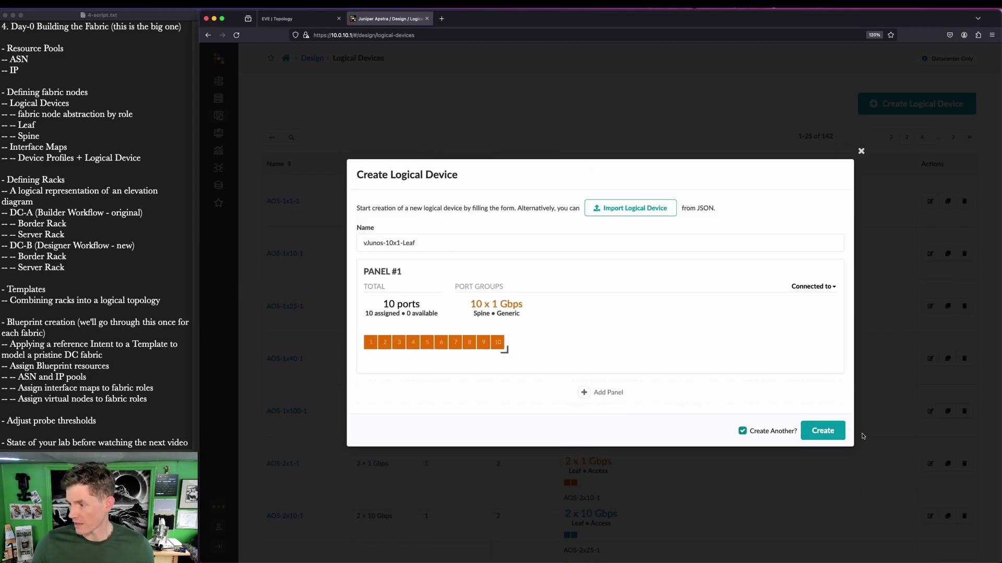
click(823, 431)
- Name the next logical device vEvo-12x100-Spine
click(486, 177)
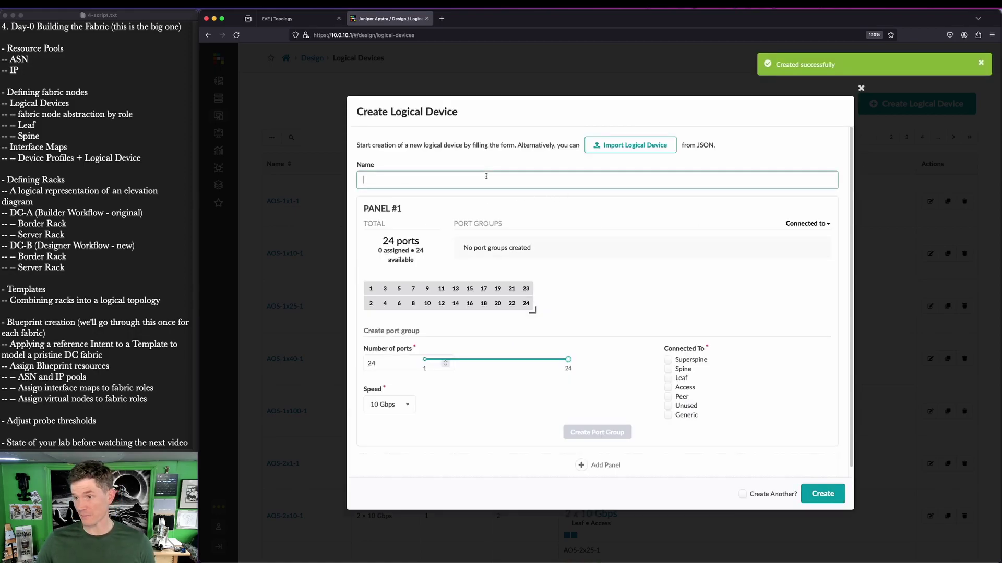
text(vEX)
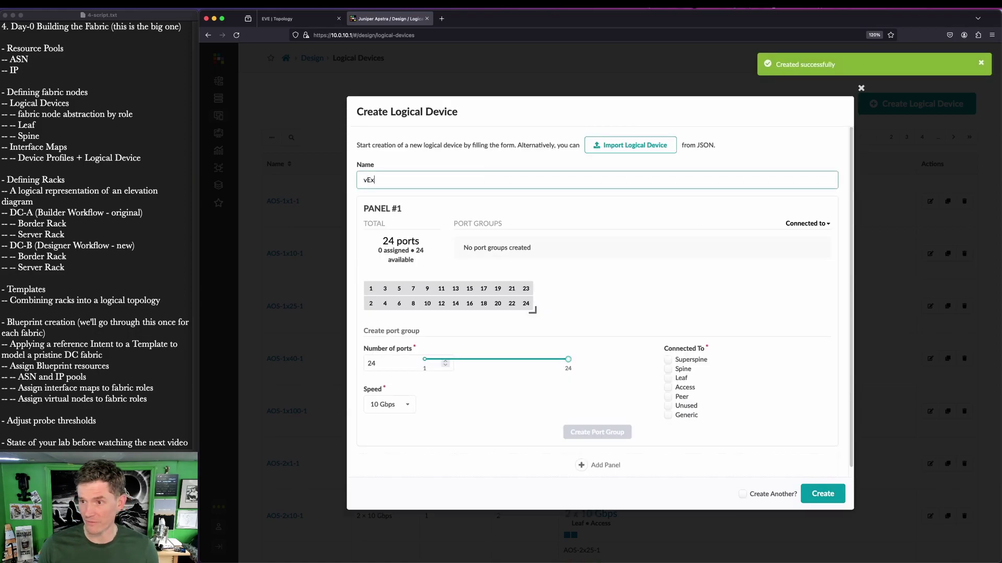
key(BackSpace)
text(vo-)
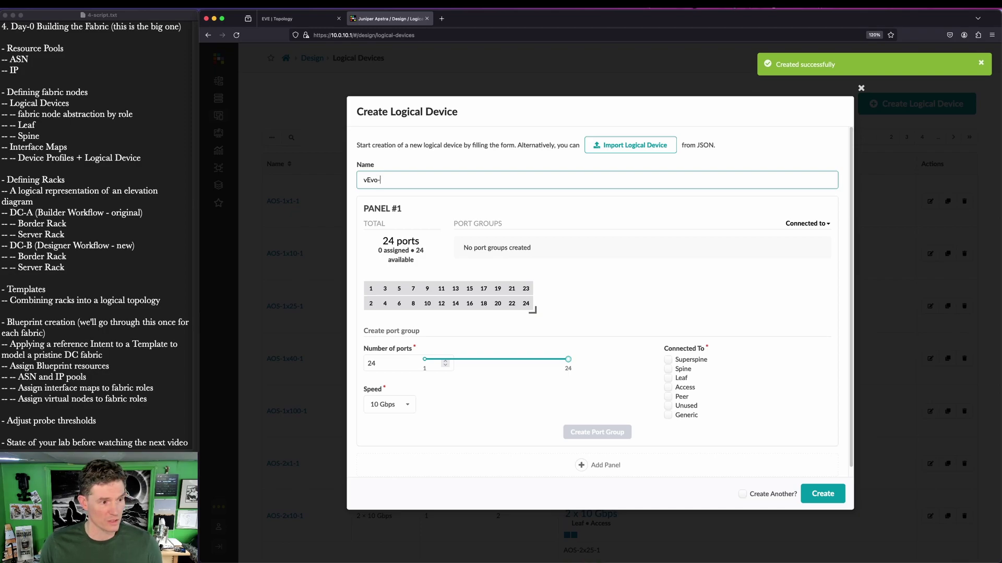
text(12x100-Spine)
- Assign 12 ports at 100 Gbps connected to Leaf, and create the vEvo spine device with the option to create another enabled
drag(531, 310, 526, 290)
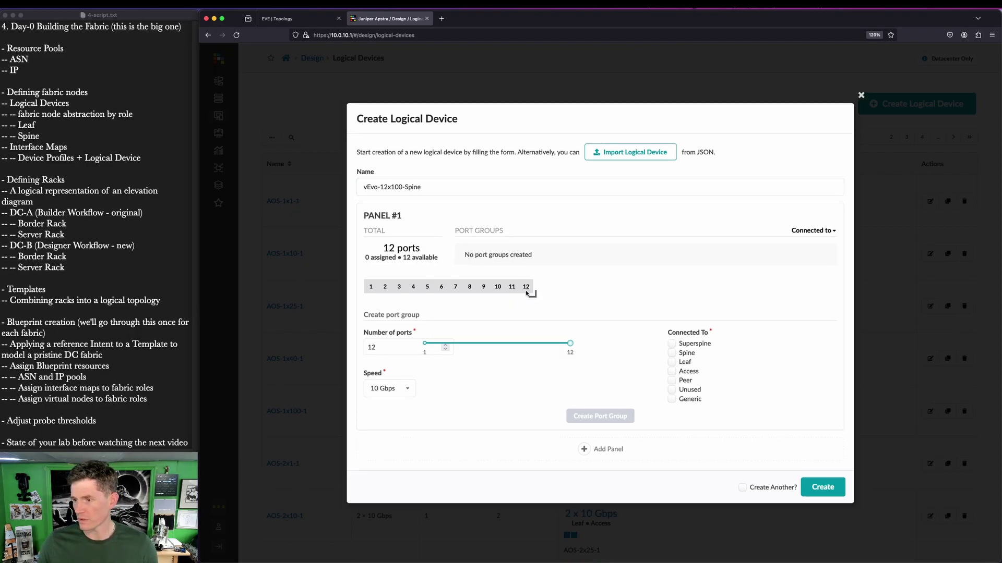
click(411, 390)
scroll(392, 449, down, 2)
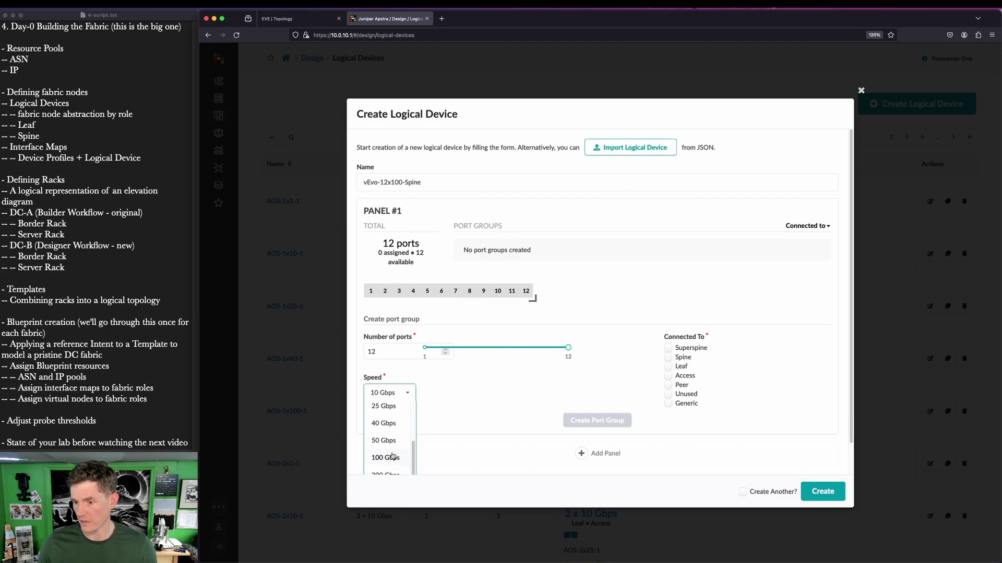
click(392, 457)
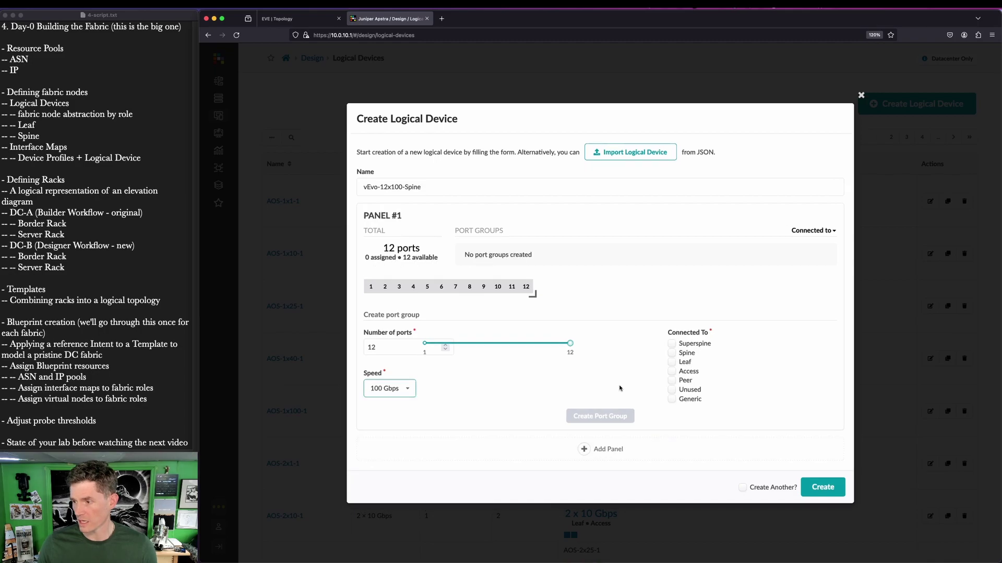
click(677, 363)
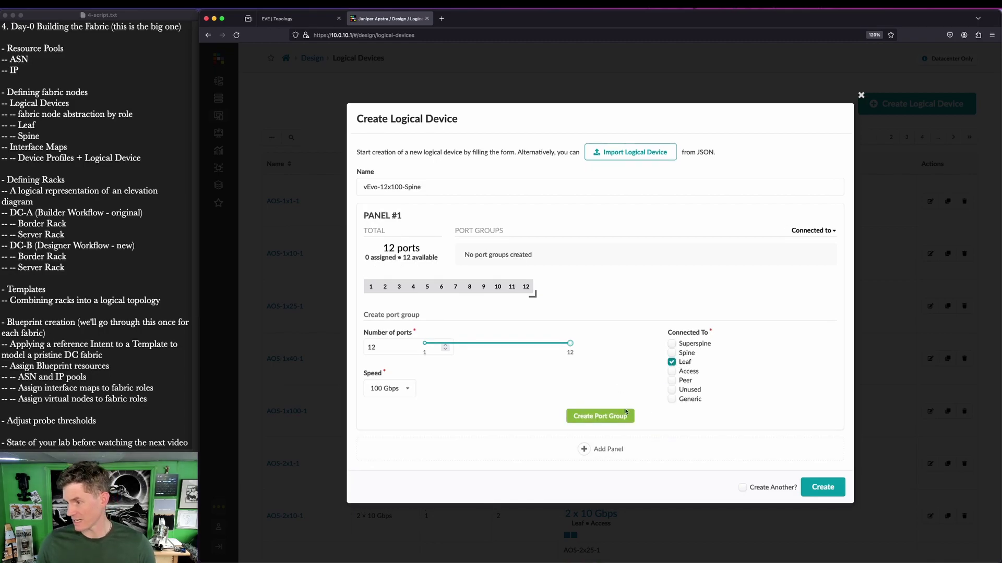
click(591, 417)
click(742, 431)
click(823, 429)
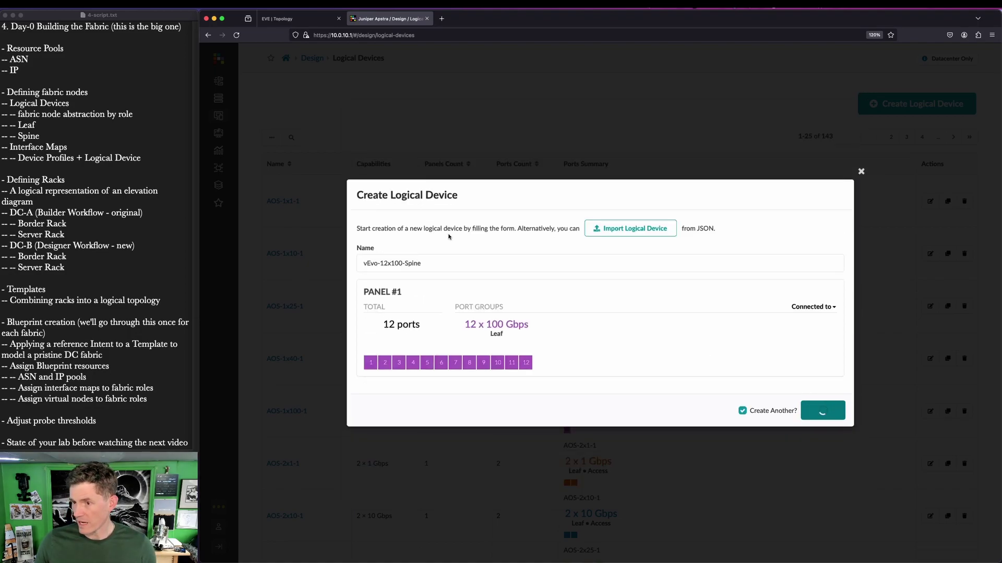
- Name the next logical device vEvo-12x100-Leaf
click(424, 180)
text(vEvo-)
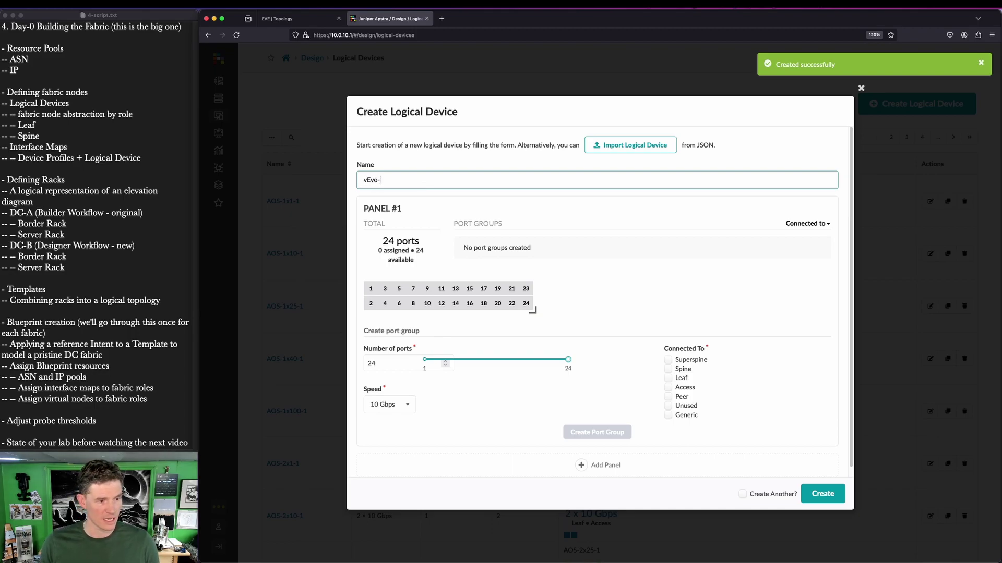
text(12x100-Leaf)
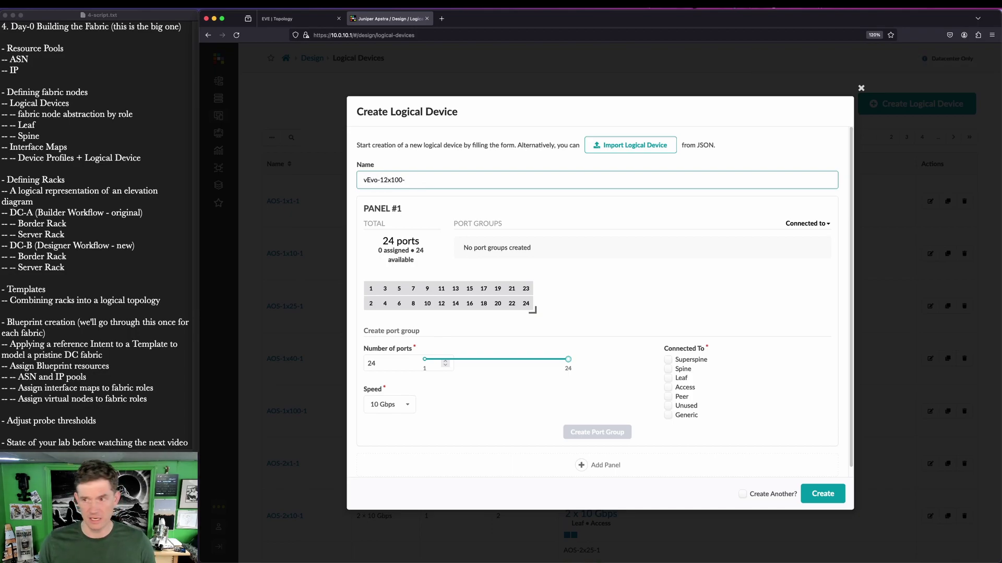
- Reduce the panel to 12 ports, assign them at 100 Gbps connected to Spine and Generic, and create the vEvo leaf logical device
mouse_move(532, 311)
mouse_down()
mouse_move(504, 295)
mouse_move(532, 298)
mouse_up()
click(391, 397)
scroll(392, 417, down, 2)
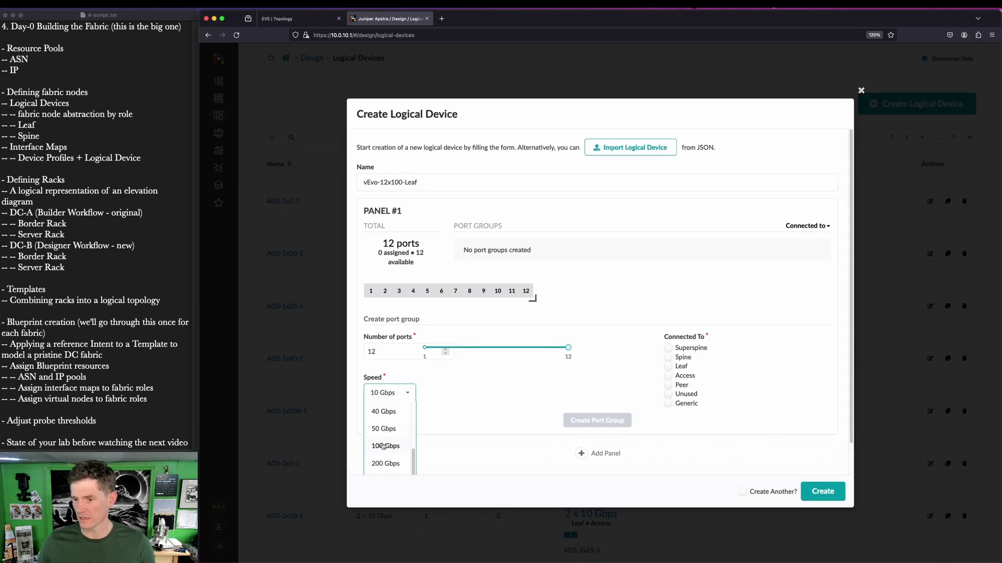
click(386, 446)
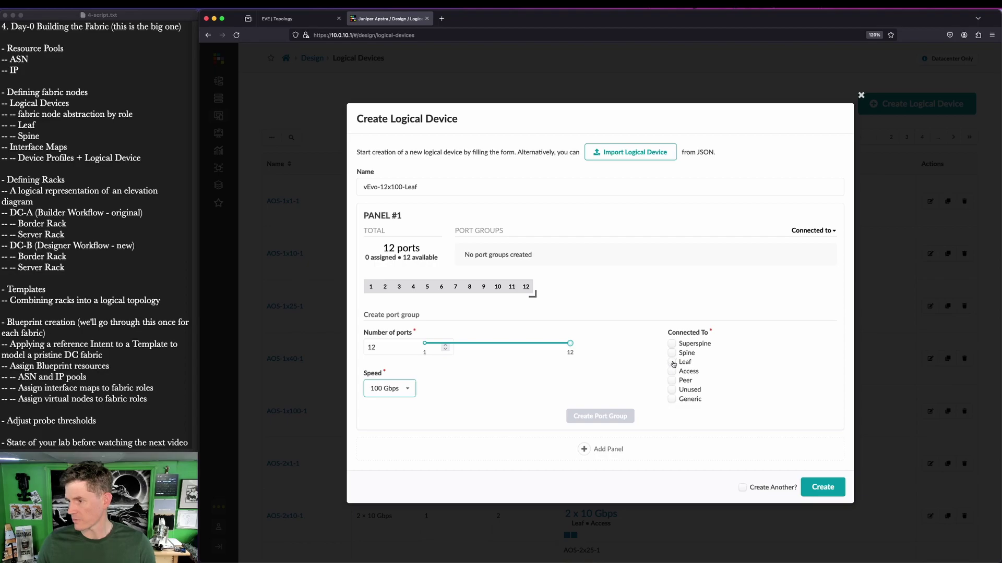
click(671, 354)
click(671, 401)
click(600, 416)
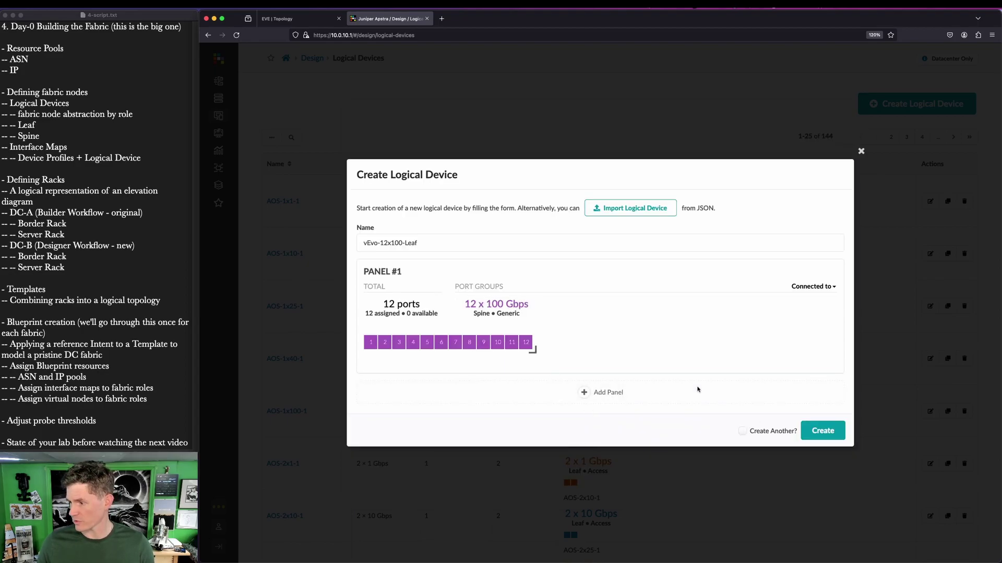
click(834, 431)
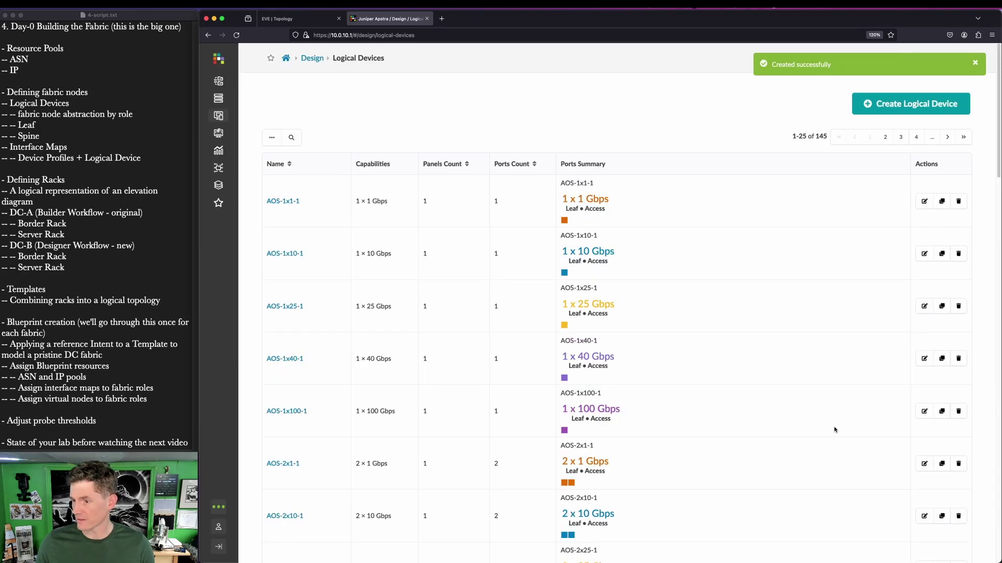
- Filter the logical devices list by the name query "v"
click(291, 137)
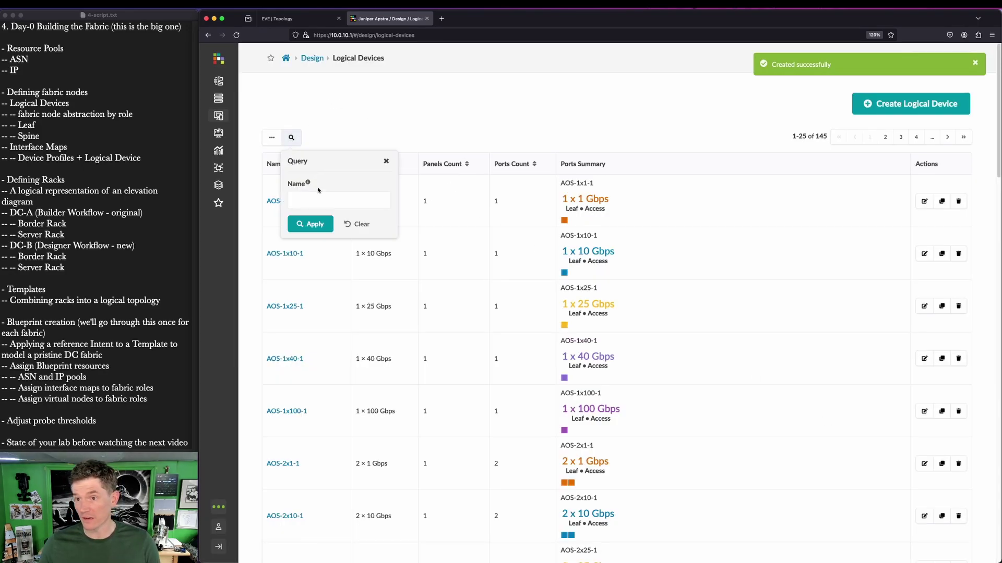
click(316, 201)
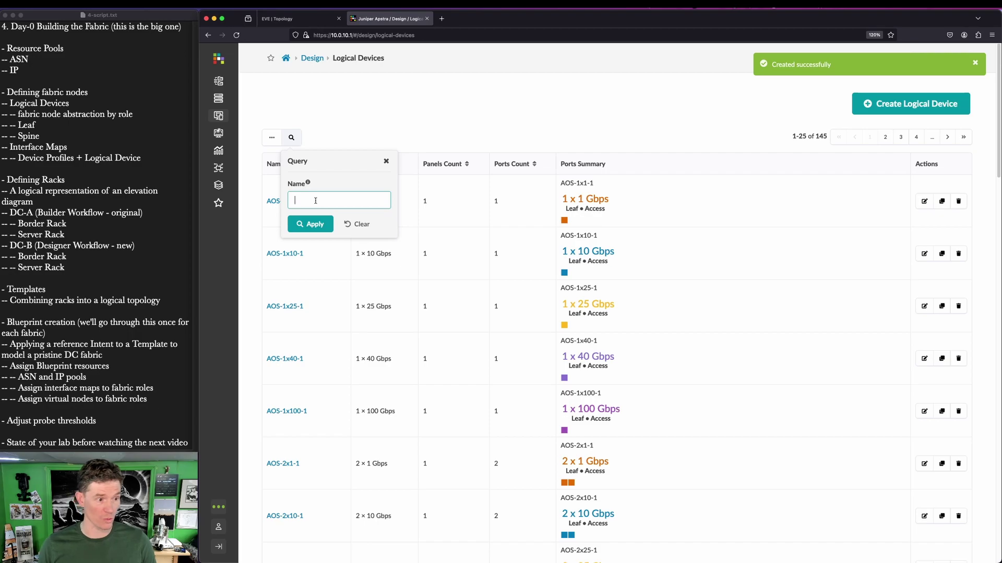
text(v)
click(311, 225)
- Review the names and port summaries of the vEvo and vJunos devices, checking which roles the vJunos spine and leaf ports connect to
key(ctrl+alt+a)
mouse_move(259, 226)
mouse_down()
mouse_move(304, 381)
mouse_move(367, 450)
mouse_up()
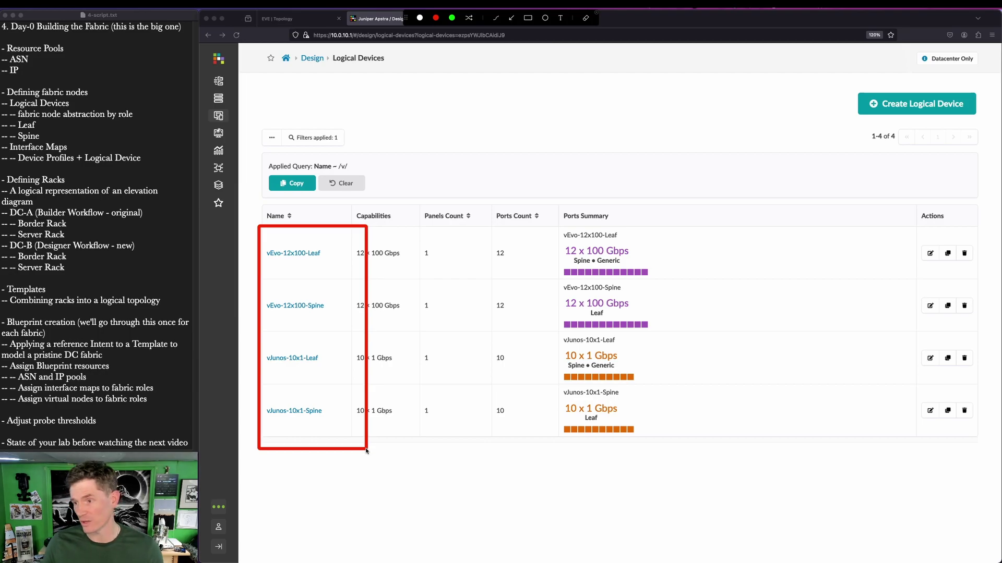
mouse_move(541, 200)
mouse_down()
mouse_move(659, 485)
mouse_move(670, 452)
mouse_up()
drag(719, 391, 633, 392)
drag(675, 416, 607, 418)
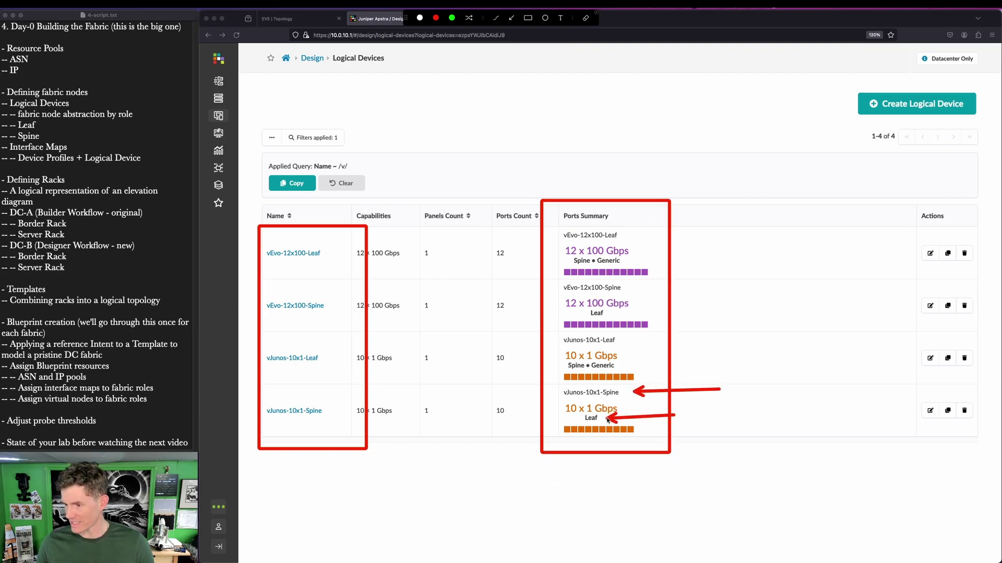
drag(708, 338, 621, 340)
drag(695, 360, 623, 364)
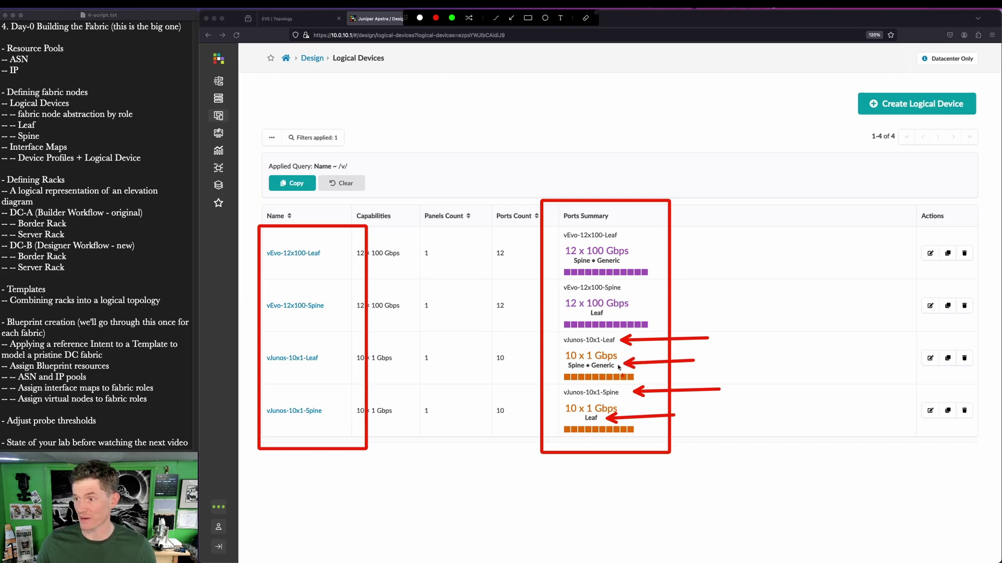
key(Escape)
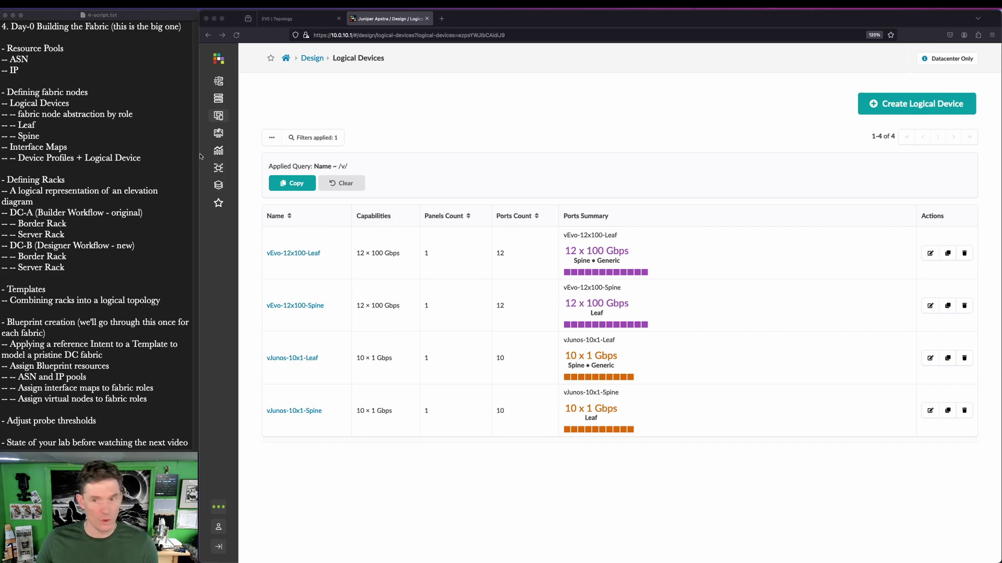
- Go to the interface maps in the design section and start creating a new interface map
mouse_move(218, 115)
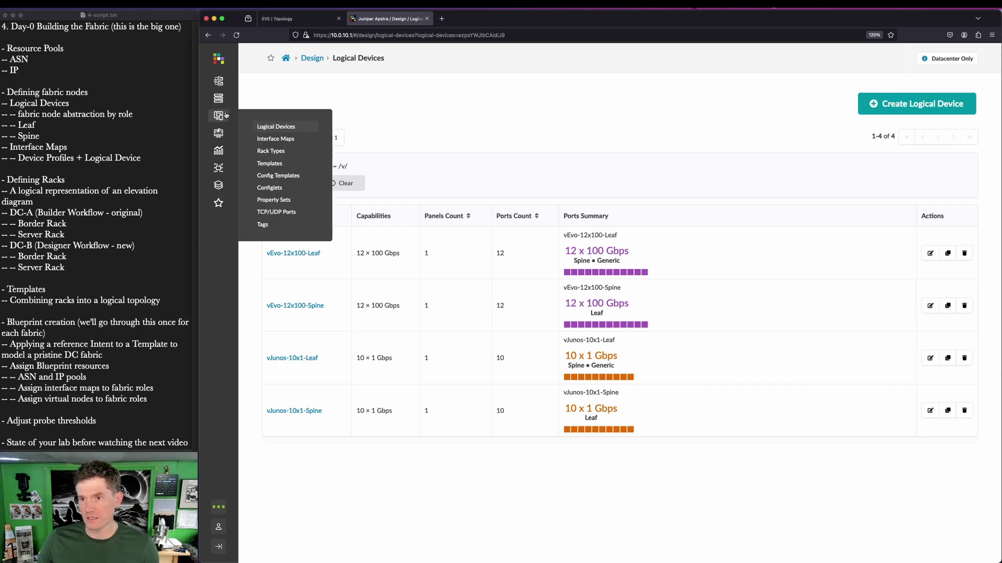
key(ctrl+alt+a)
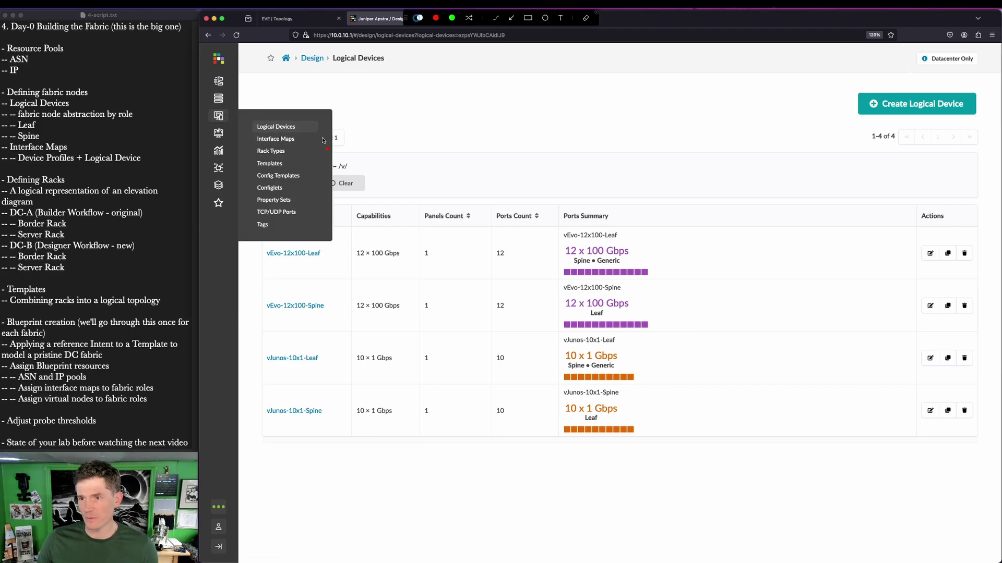
drag(325, 127, 326, 164)
drag(254, 156, 289, 173)
key(Escape)
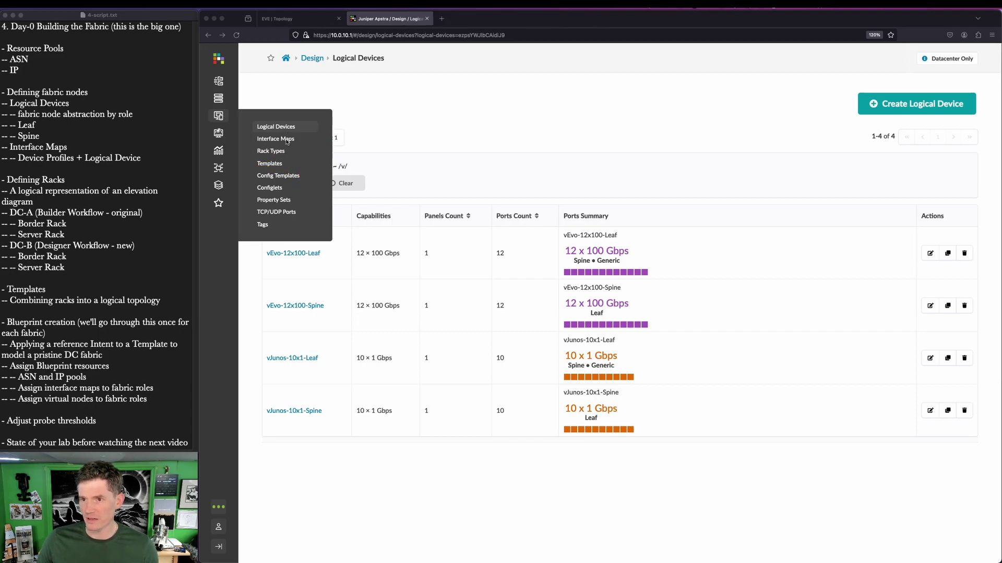
click(286, 140)
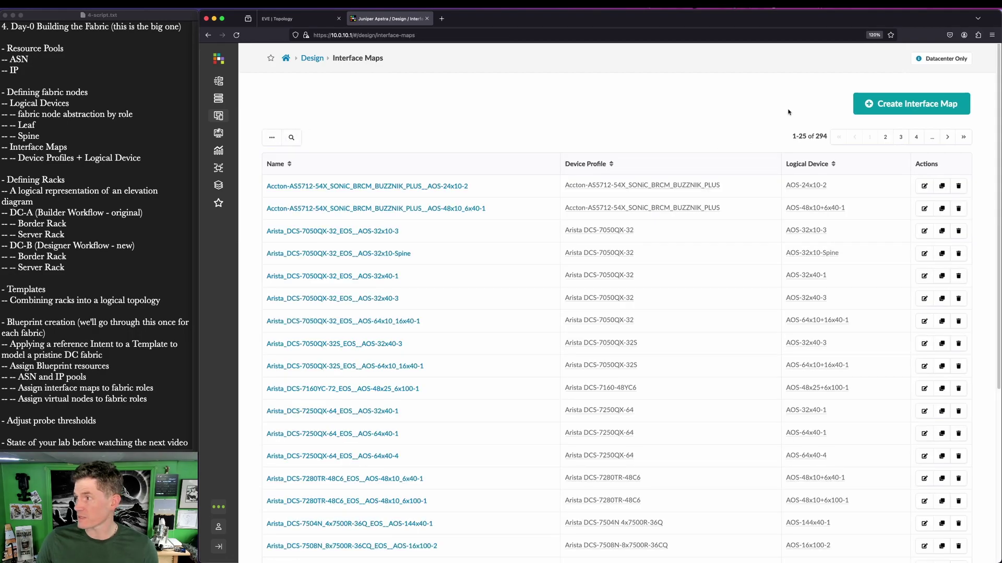
click(907, 108)
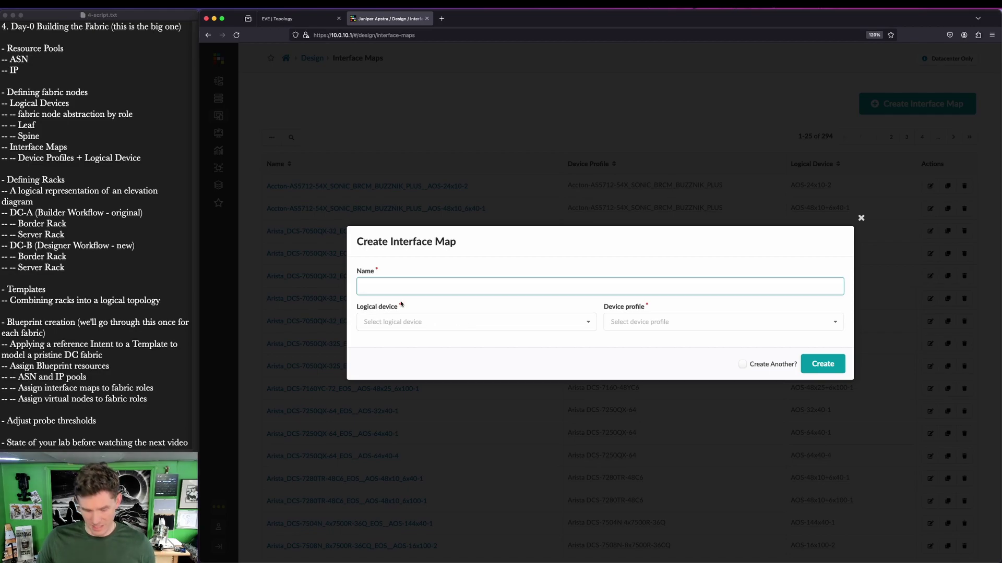
key(ctrl+shift+a)
drag(353, 299, 851, 344)
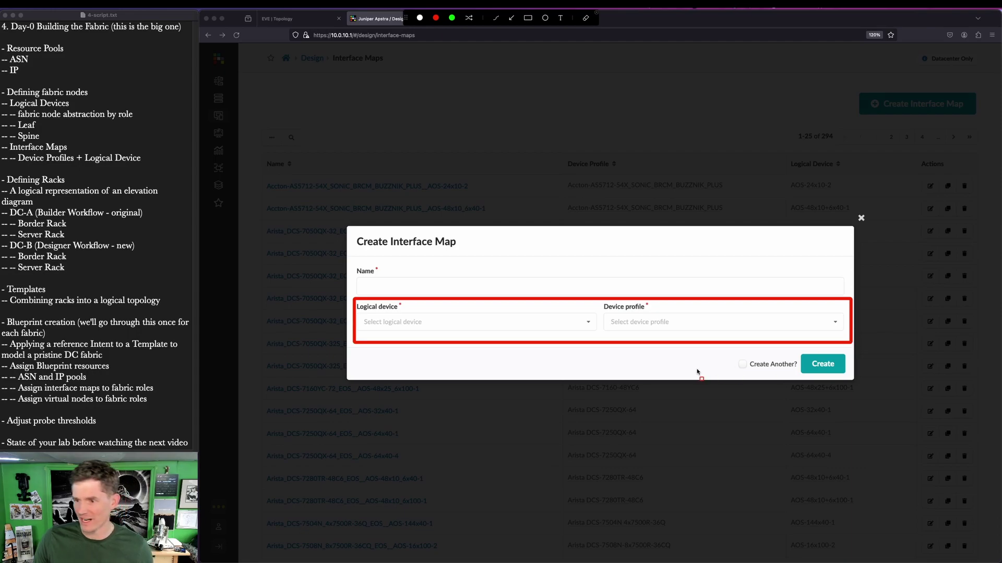
drag(354, 267, 409, 296)
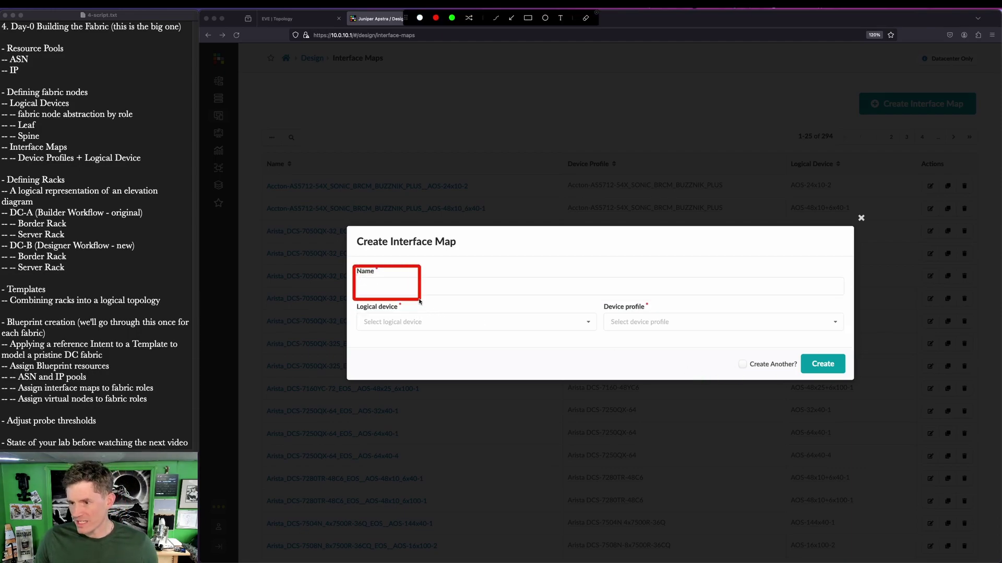
key(Escape)
- Choose vJunos-10x1-Spine as the logical device and vJunos-lab as the device profile for the interface map
click(417, 322)
text(vju)
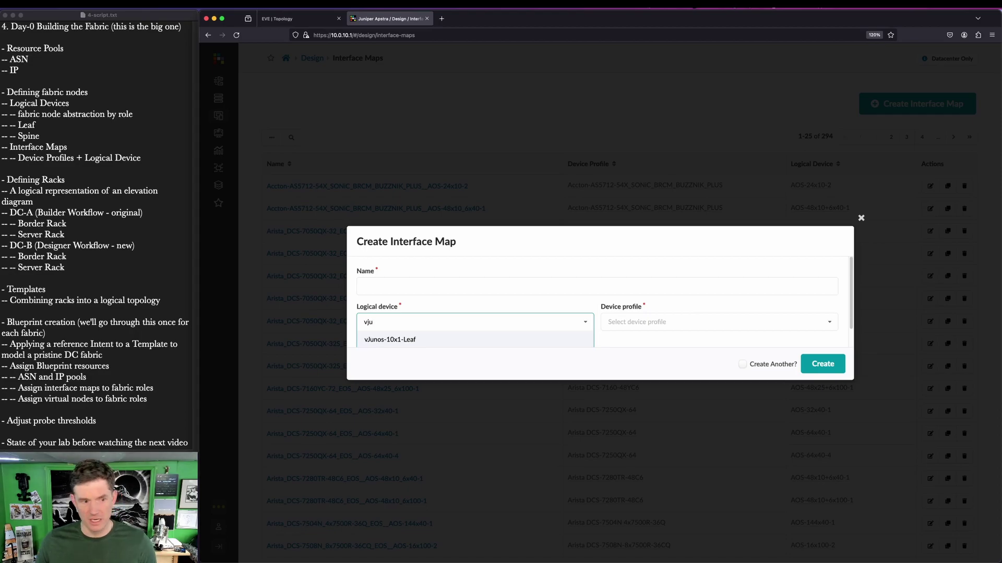
scroll(425, 320, down, 1)
click(426, 340)
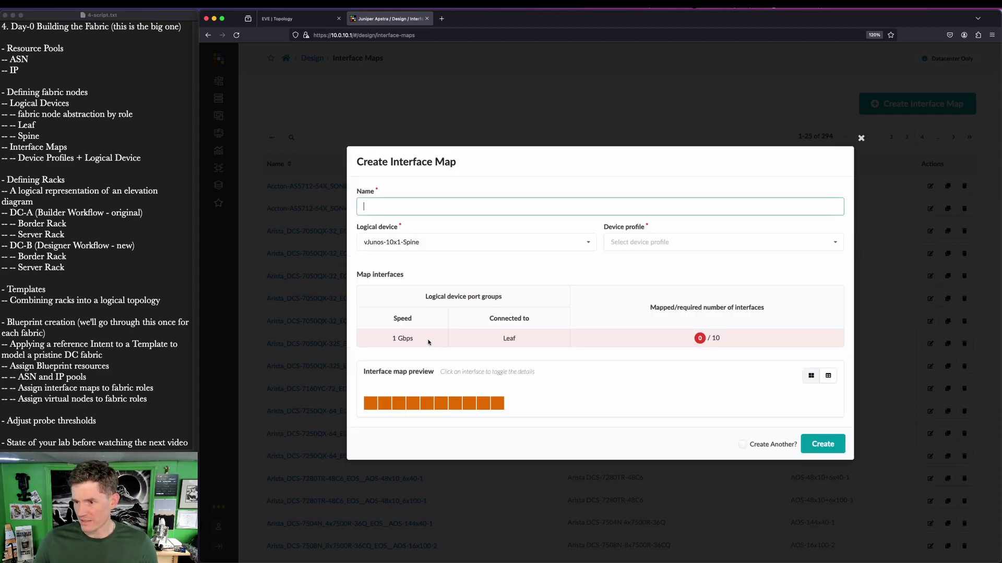
click(725, 242)
text(vj)
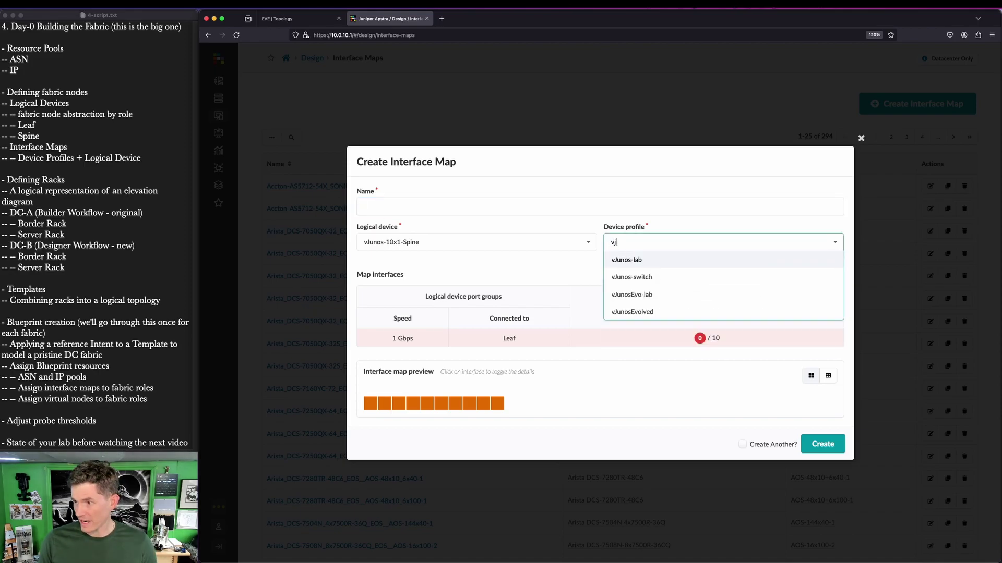
click(707, 259)
mouse_move(349, 177)
mouse_down()
mouse_move(361, 197)
mouse_move(499, 227)
mouse_up()
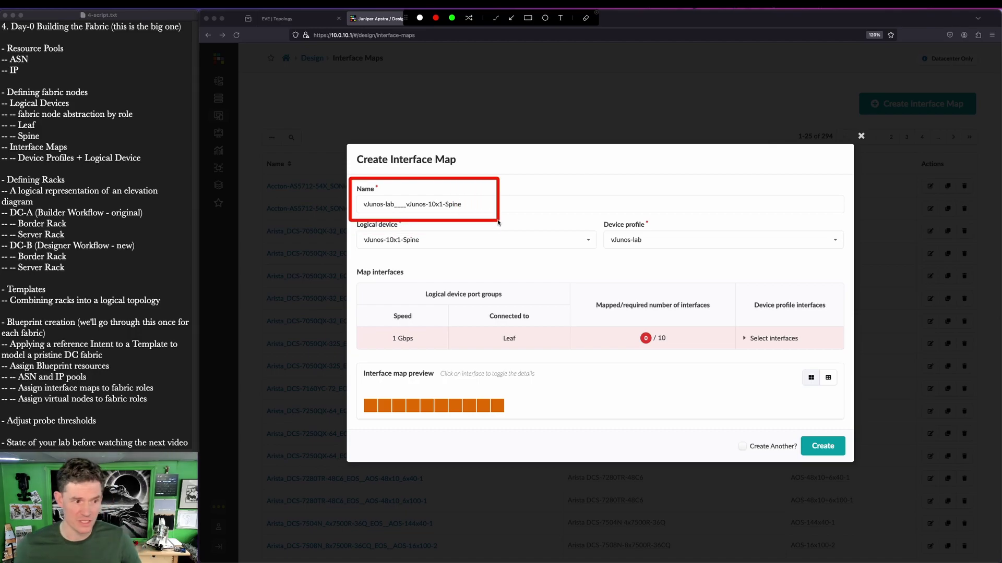
key(Escape)
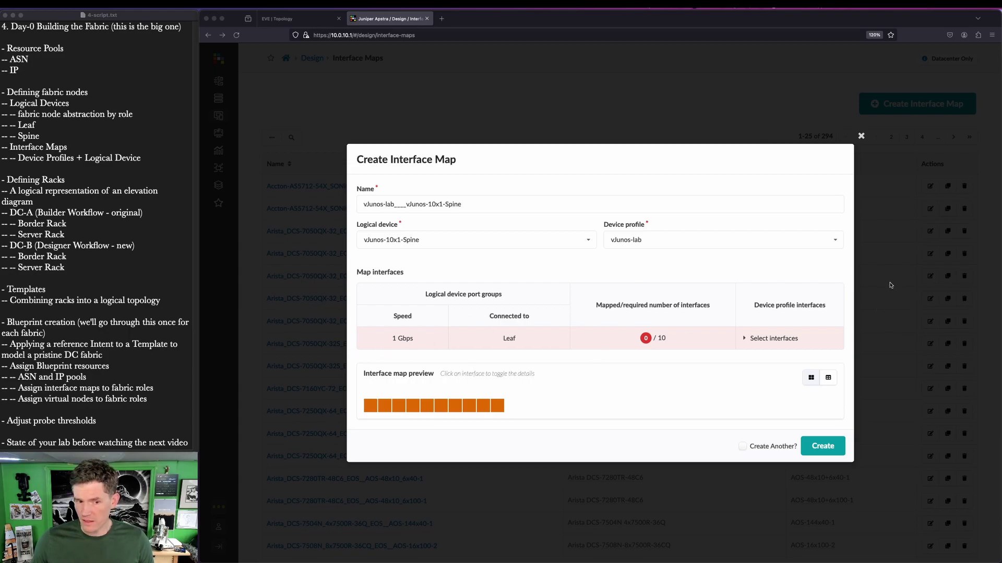
- Map device profile interfaces 0 through 9 to the spine's 1 Gbps port group, and create the map with the option to create another enabled
click(767, 338)
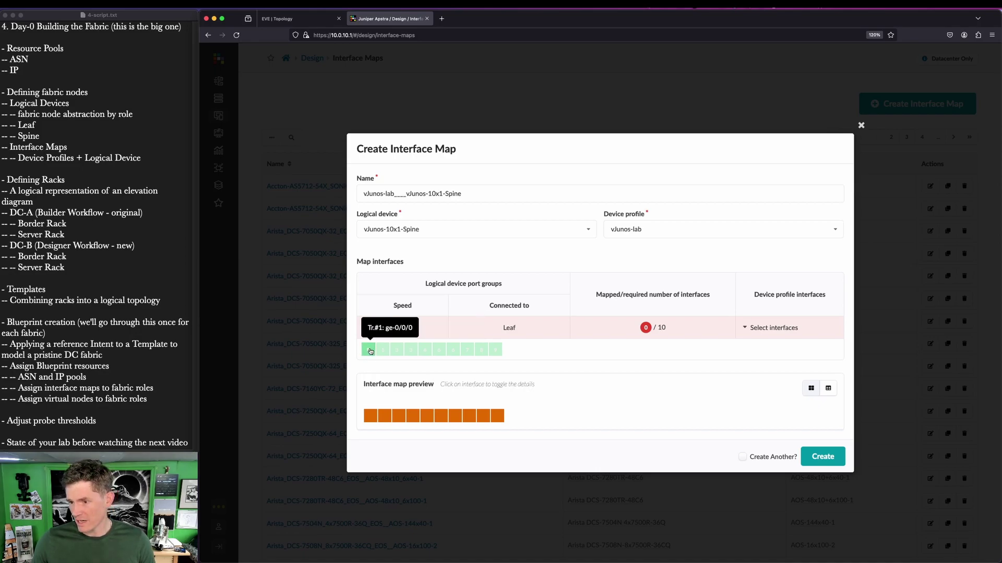
click(498, 355)
drag(626, 291, 689, 324)
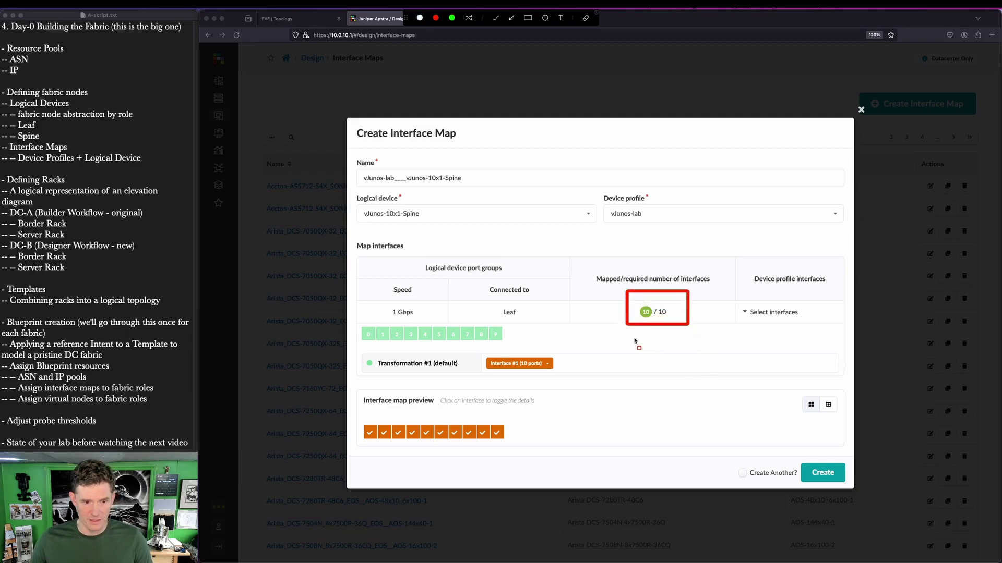
mouse_move(367, 416)
mouse_down()
mouse_move(518, 488)
mouse_move(518, 457)
mouse_up()
click(742, 472)
click(823, 472)
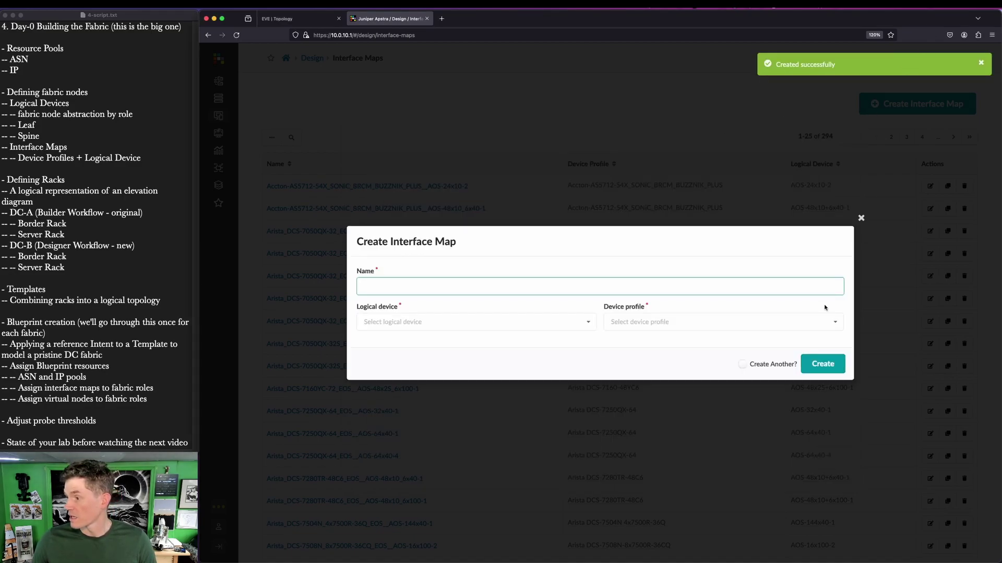
- Choose vJunos-10x1-Leaf as the next map's logical device and vJunos-lab as its device profile
click(514, 322)
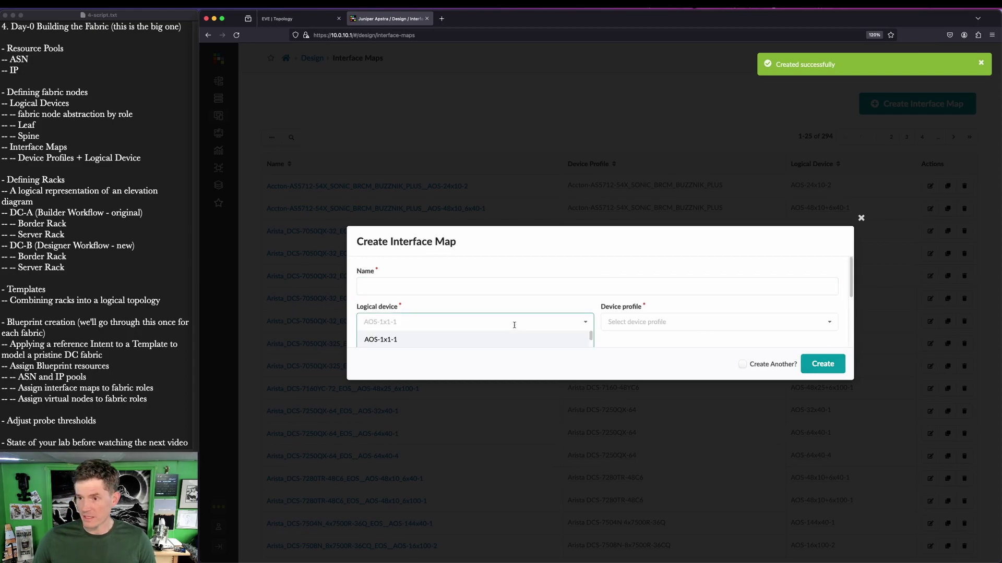
text(vj)
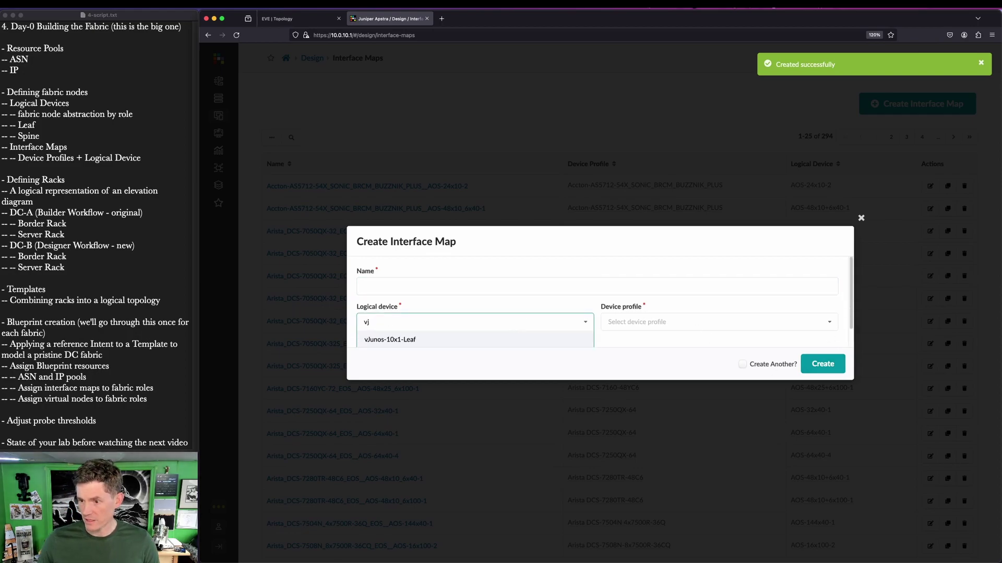
click(458, 340)
click(638, 241)
text(vj)
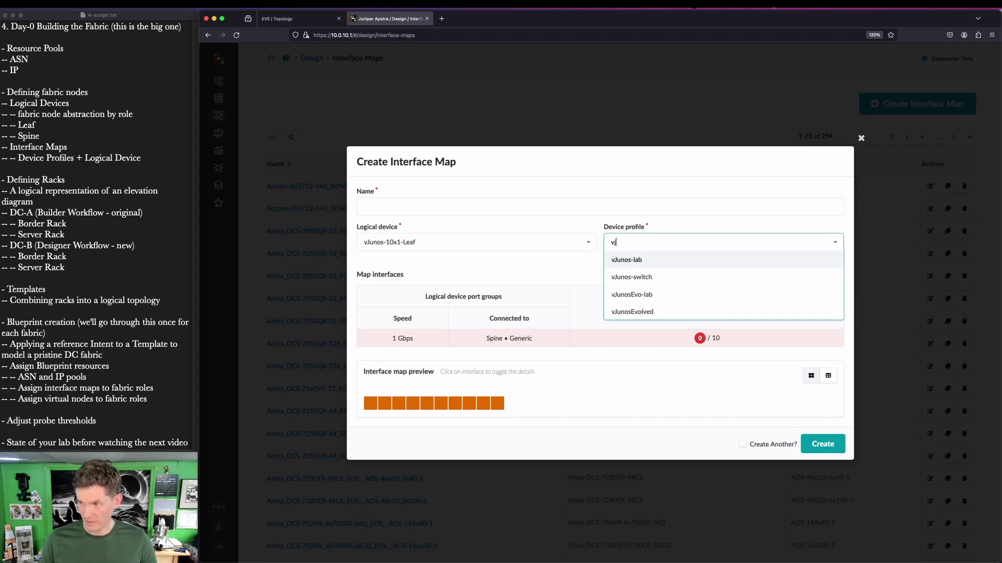
click(656, 259)
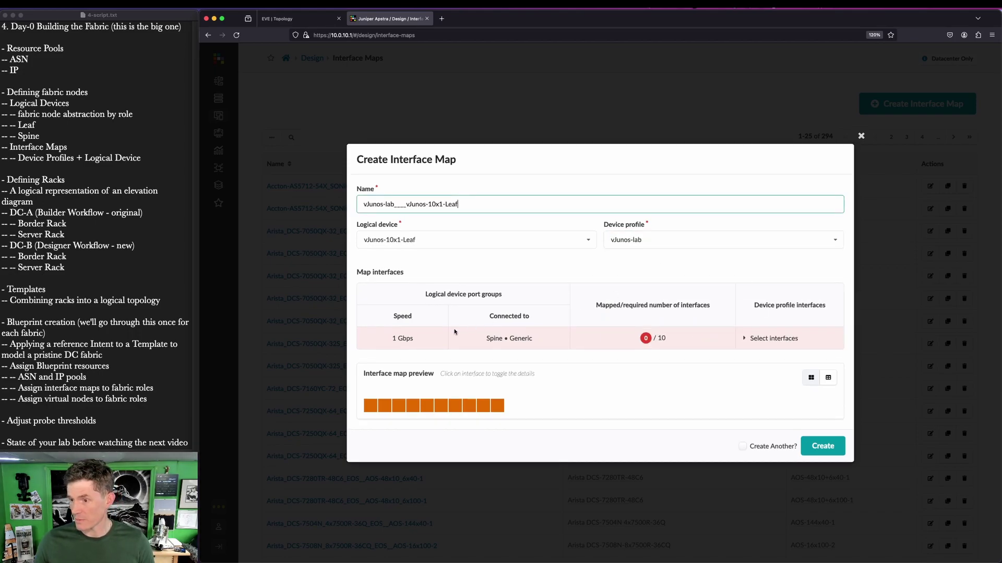
- Map interfaces 0 through 9 to the leaf's Spine and Generic port group, and create the map with the option to create another enabled
click(754, 339)
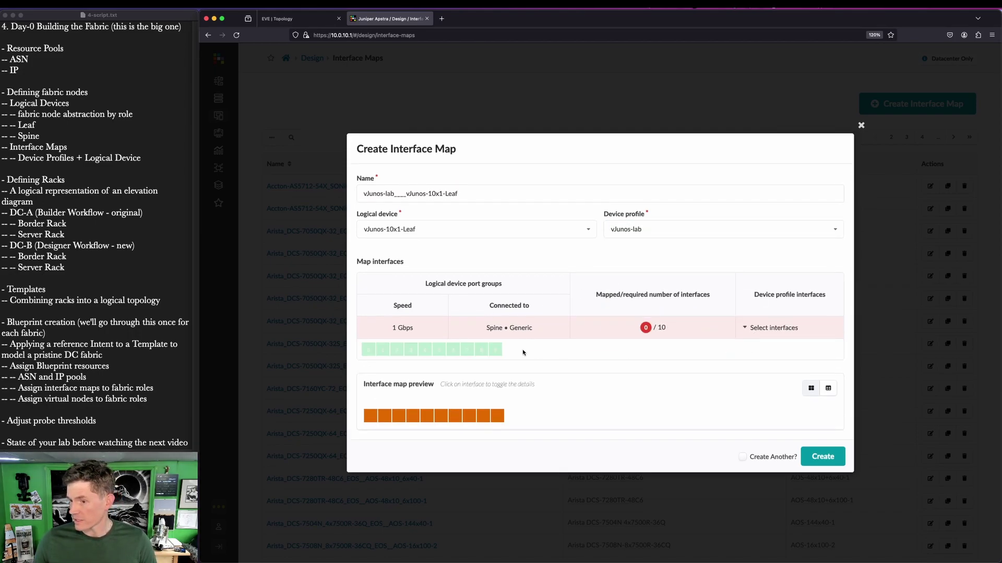
drag(369, 353, 495, 349)
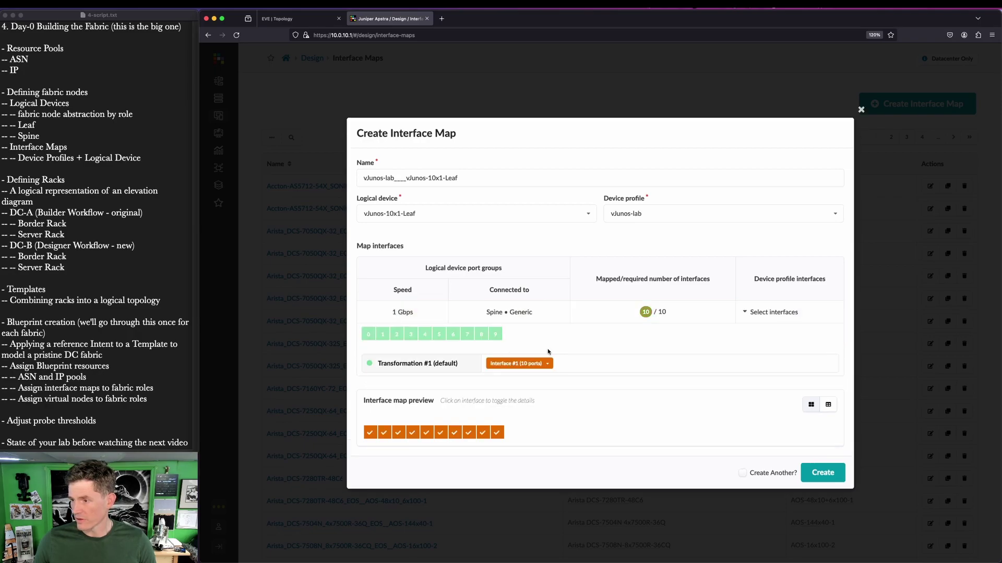
key(ctrl+alt+a)
drag(632, 298, 690, 323)
drag(360, 414, 541, 464)
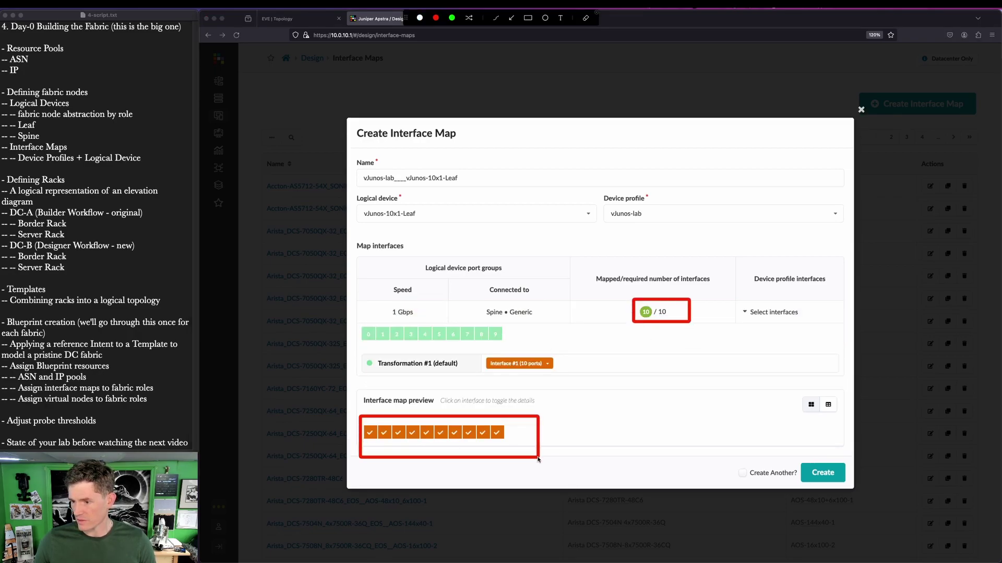
key(ctrl+alt+a)
click(749, 473)
click(823, 472)
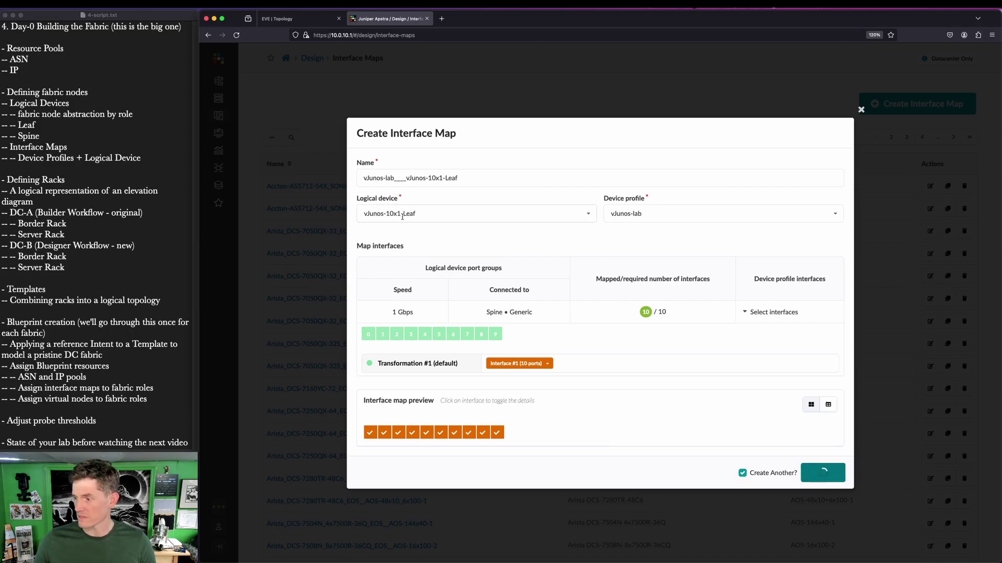
- Choose vEvo-12x100-Spine as the next interface map's logical device and vJunosEvo-lab as its device profile
click(401, 322)
text(vev)
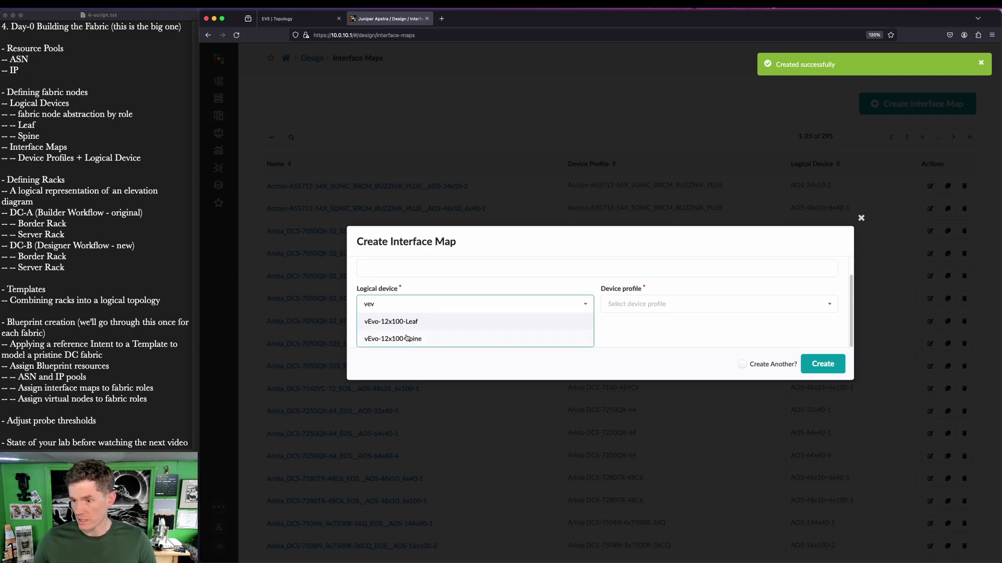
click(406, 339)
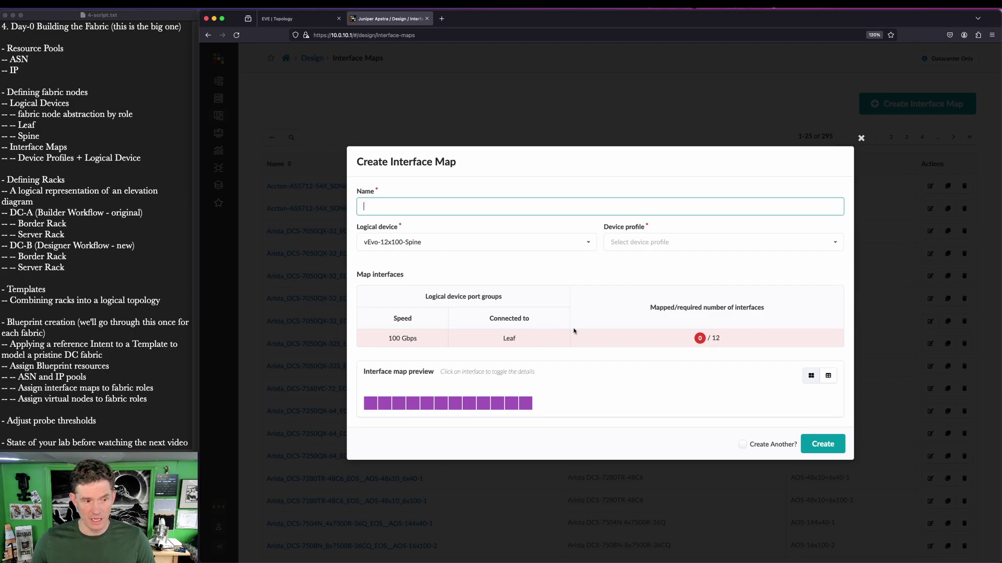
click(668, 242)
text(vju)
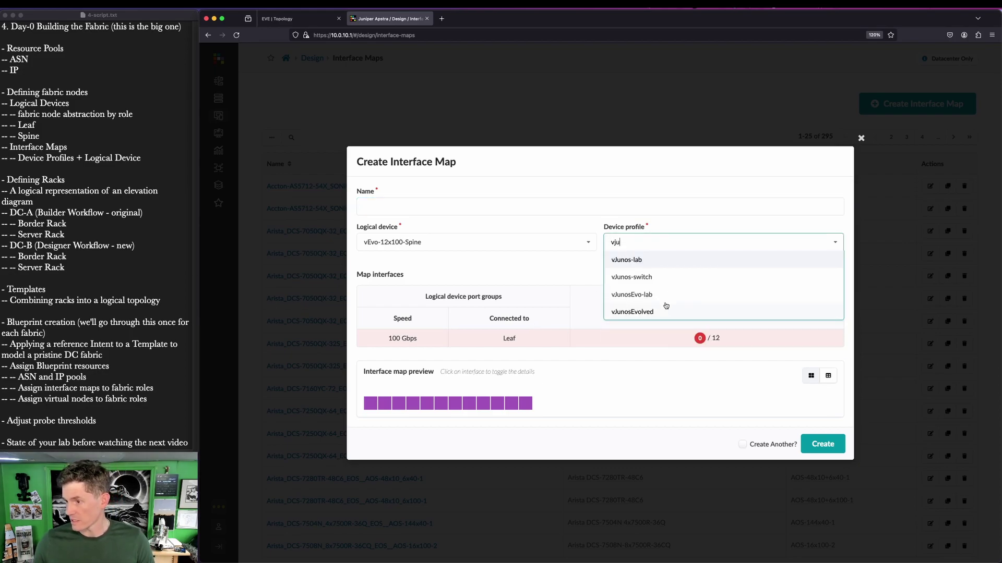
click(664, 295)
- Map interfaces 0 through 11 to the spine's 100 Gbps Leaf port group, and create the map with the option to create another enabled
right_click(757, 338)
click(752, 340)
click(746, 339)
click(369, 350)
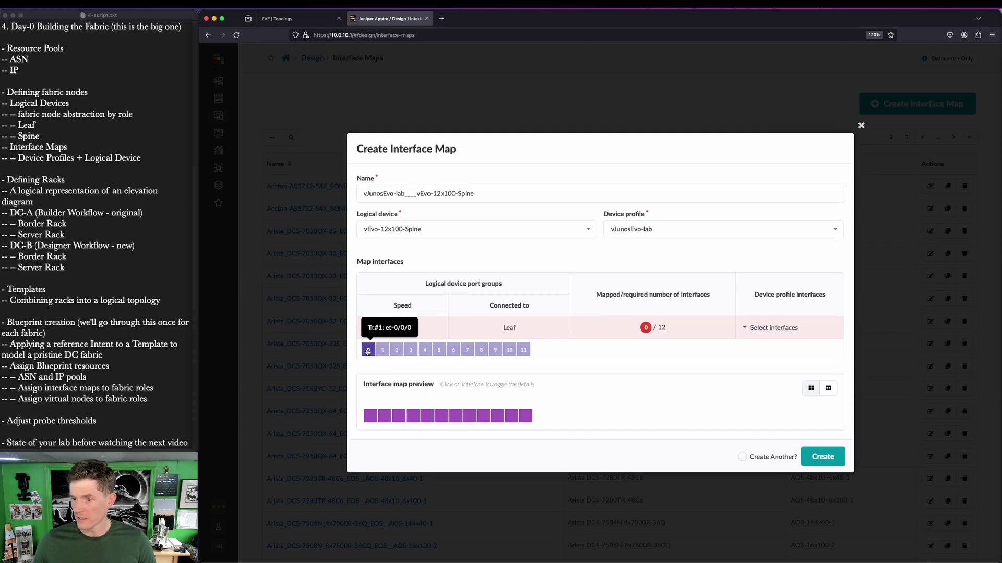
click(523, 349)
click(773, 474)
click(820, 473)
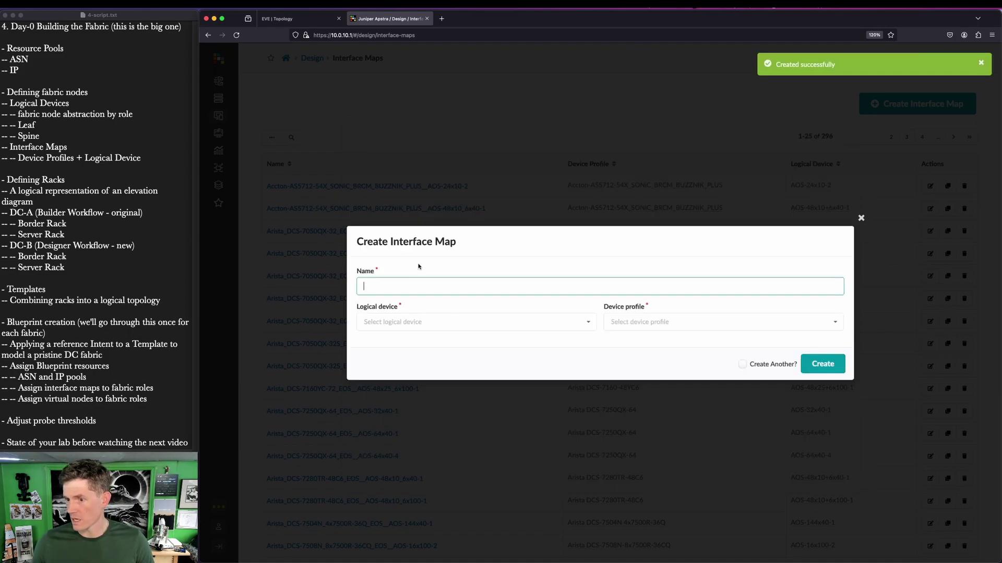
- Choose vEvo-12x100-Leaf as the next interface map's logical device and vJunosEvo-lab as its device profile
click(397, 321)
text(ve)
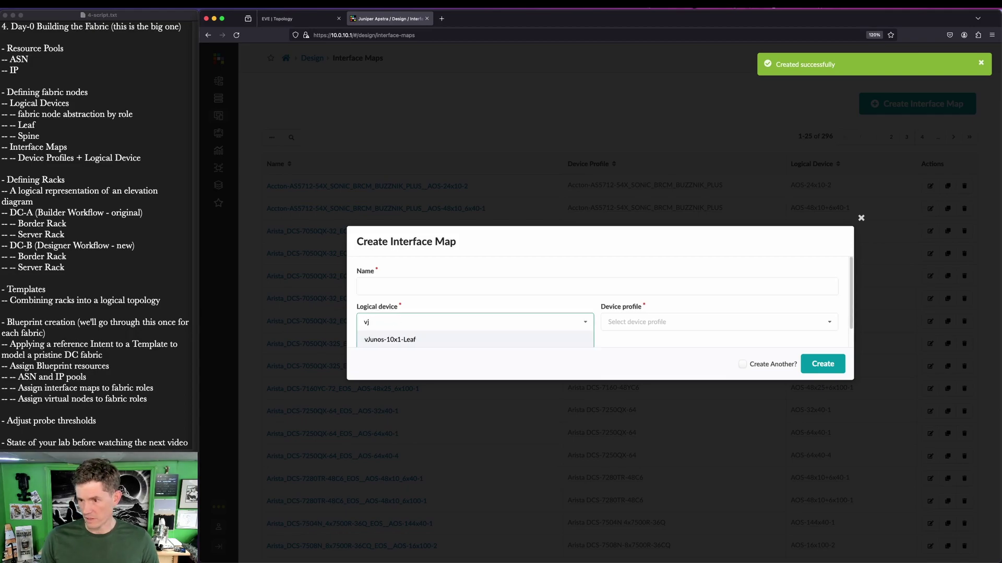
click(425, 342)
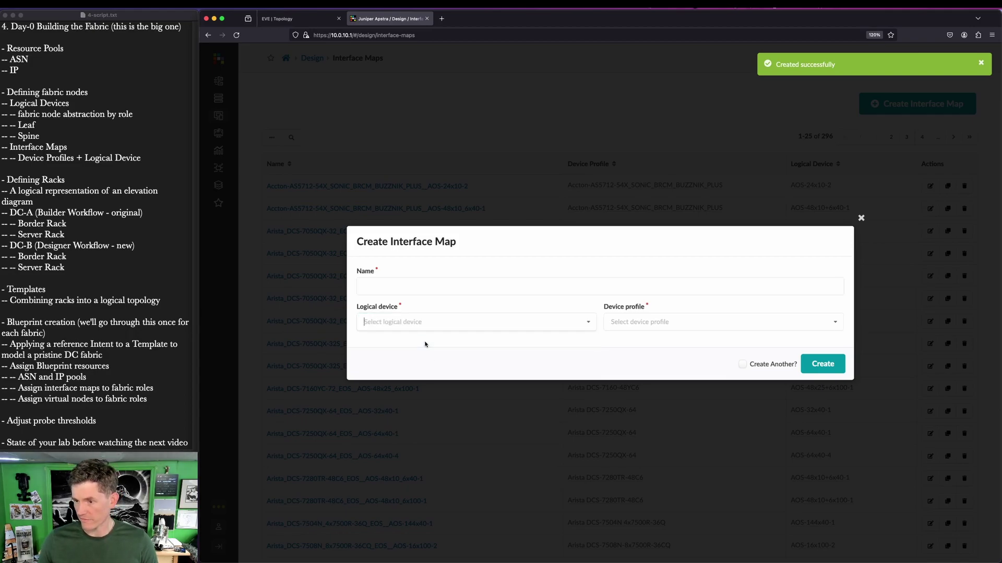
click(644, 245)
text(vj)
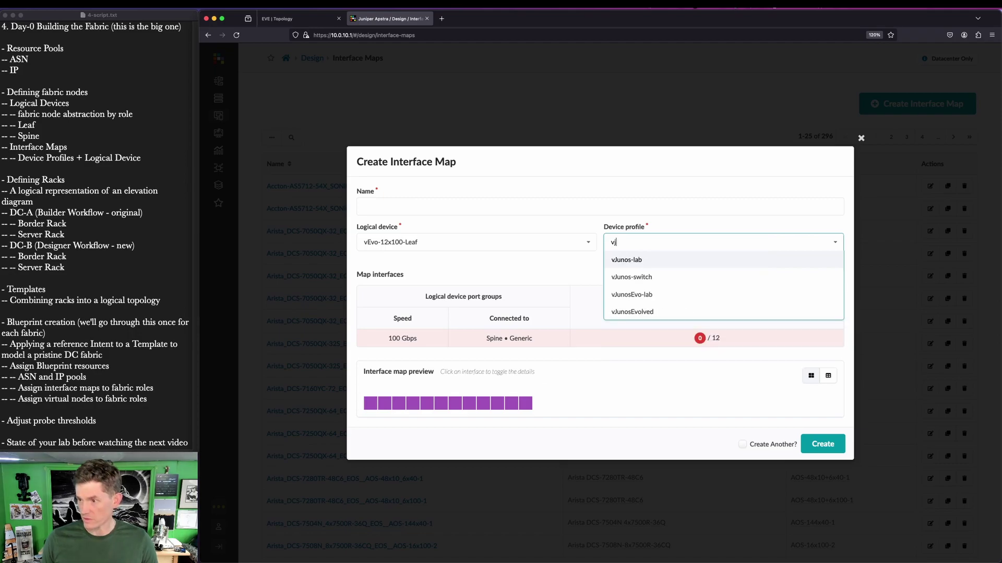
click(661, 295)
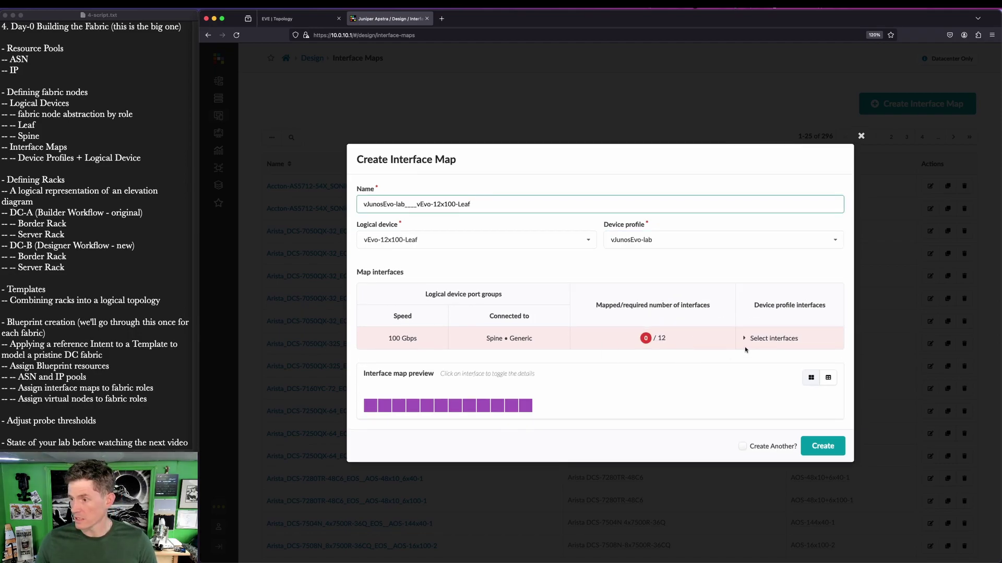
- Map interfaces 0 through 11 to the leaf's 100 Gbps Spine and Generic port group, and create the interface map
click(769, 339)
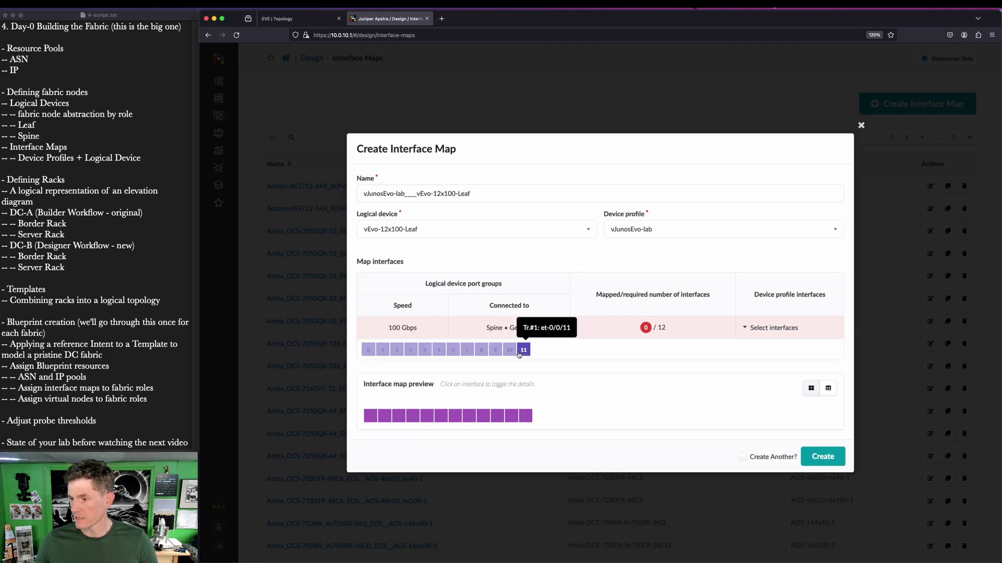
click(523, 349)
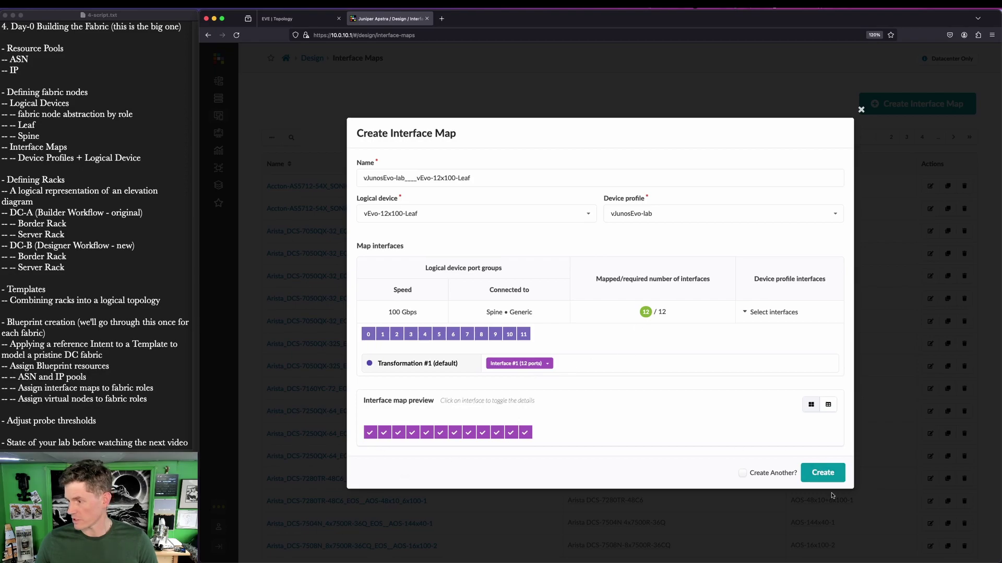
click(825, 472)
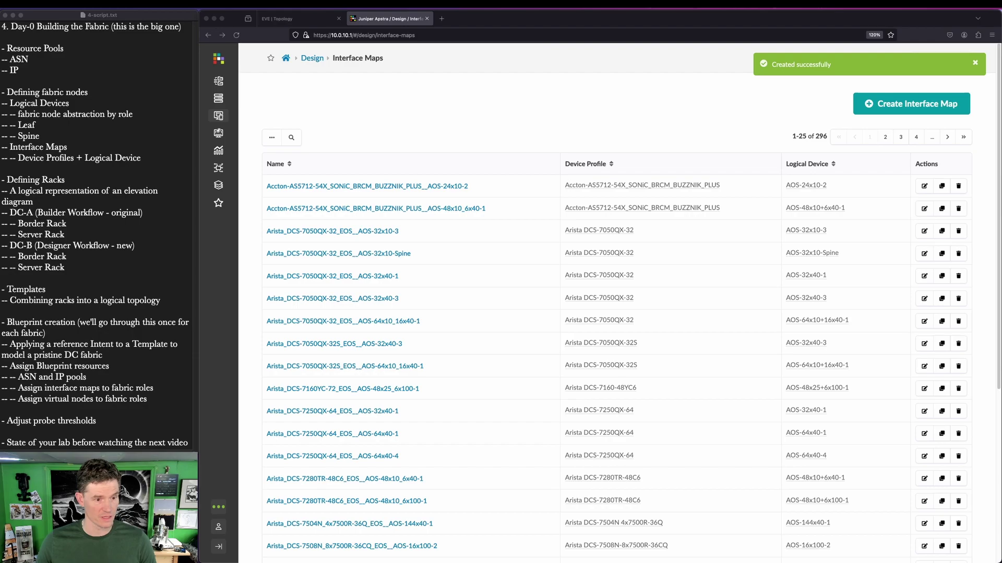
- Filter the interface maps by device profile "v" and look through the first page of matches
click(291, 138)
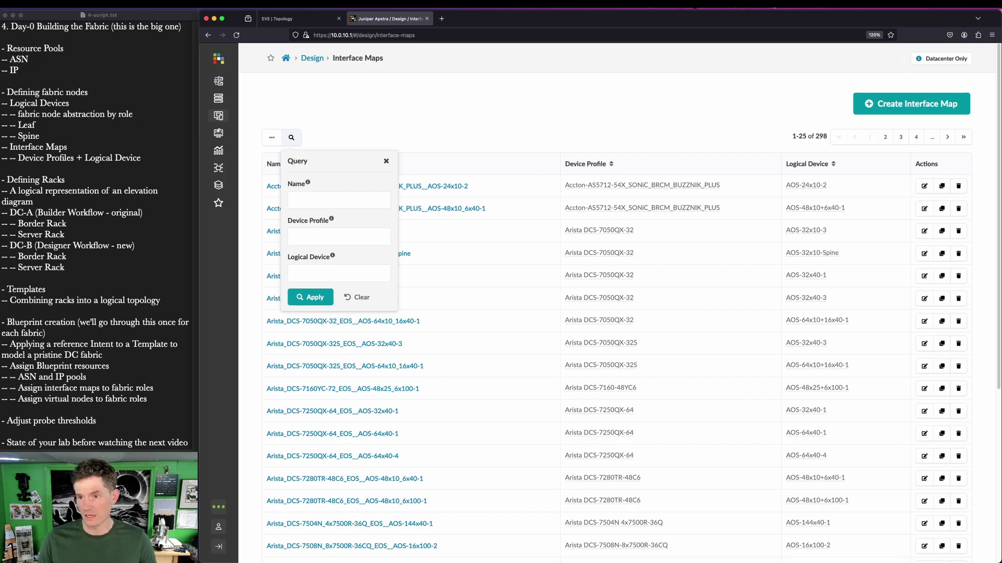
click(339, 237)
text(v)
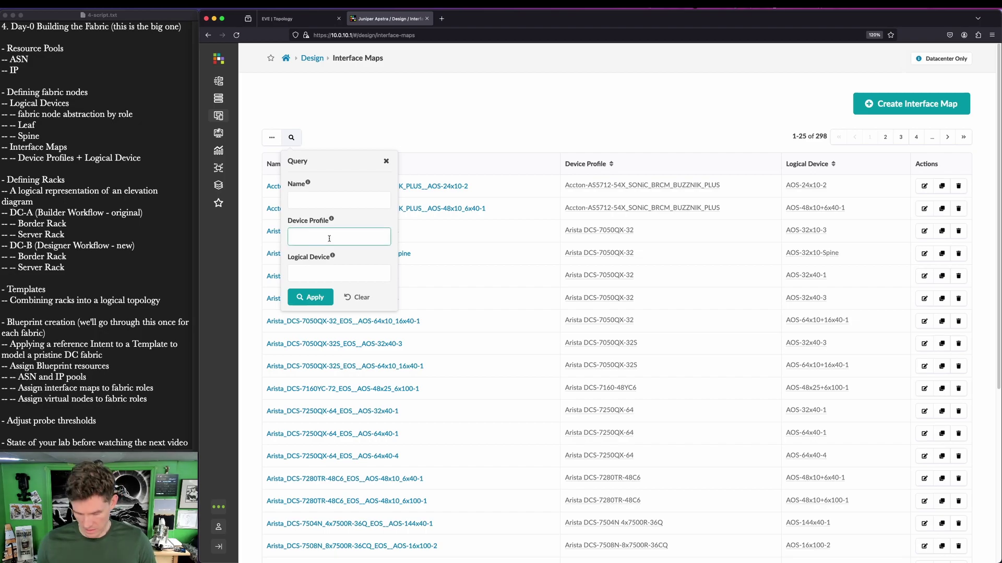
click(310, 299)
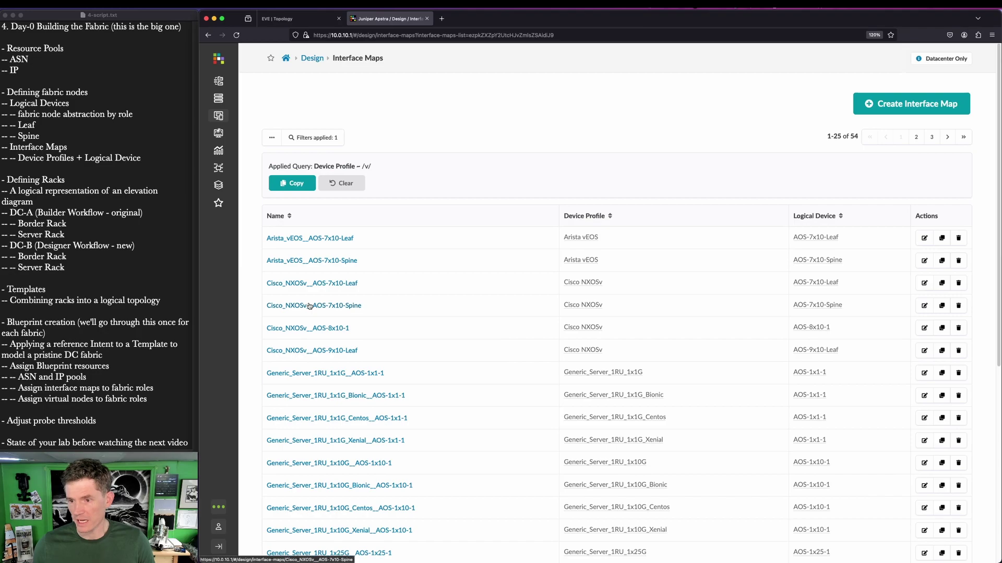
scroll(388, 335, down, 10)
scroll(579, 386, up, 10)
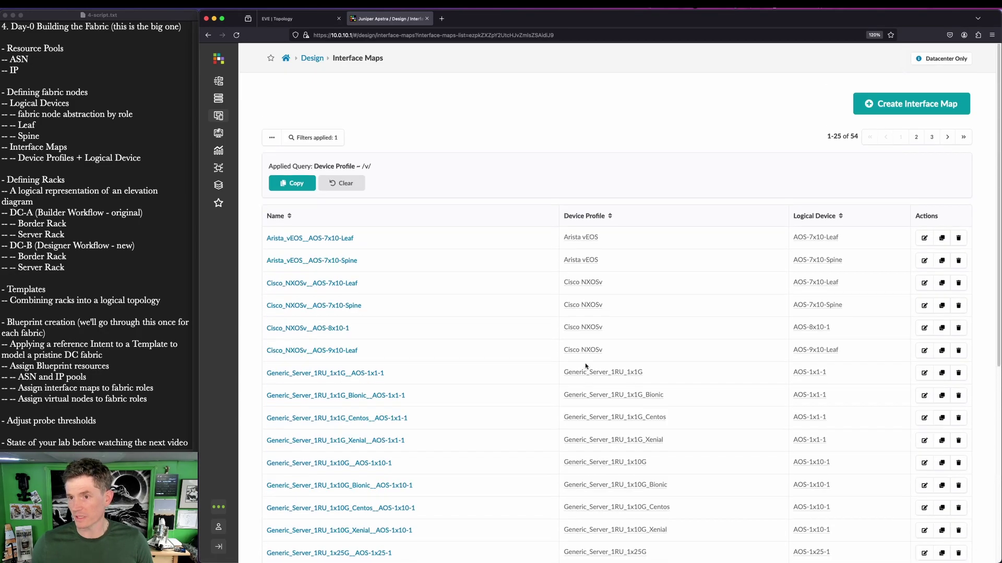
- Check the filtered pages for the new vJunosEvo-lab and vJunos-lab leaf and spine maps, and clear the filter
click(932, 136)
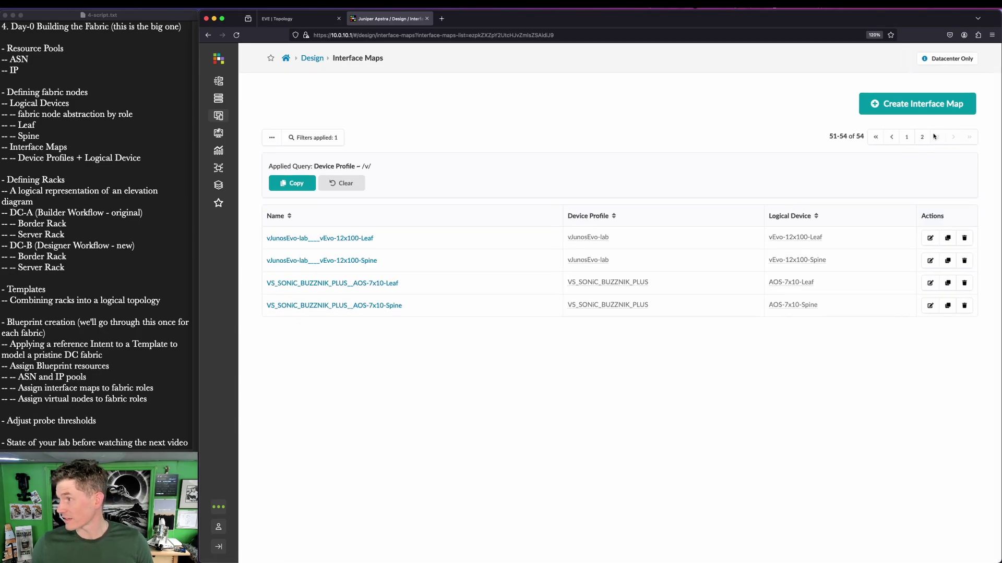
key(ctrl+shift+a)
mouse_move(256, 226)
mouse_down()
mouse_move(296, 252)
mouse_move(395, 270)
mouse_up()
key(Escape)
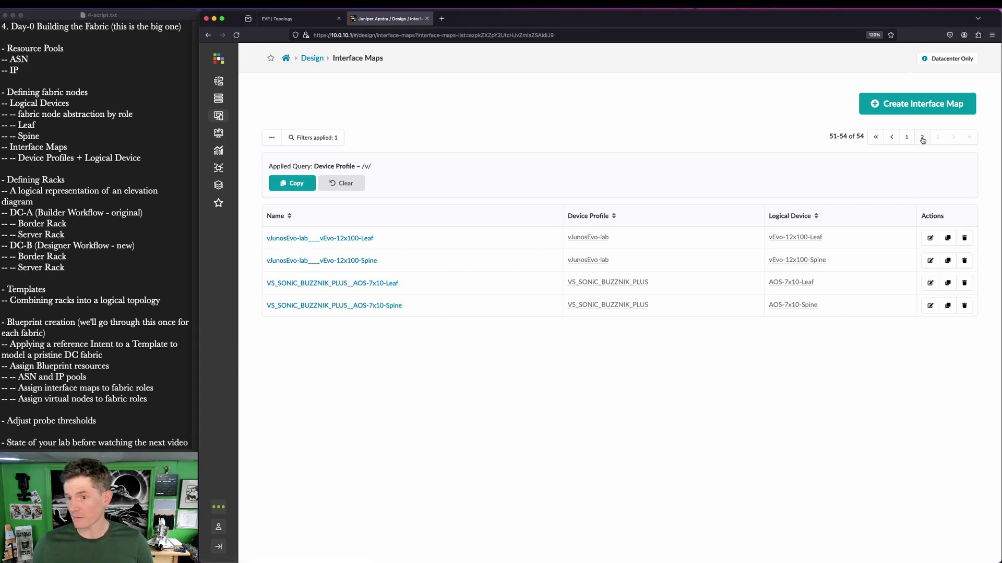
click(922, 137)
scroll(338, 325, down, 7)
key(ctrl+shift+a)
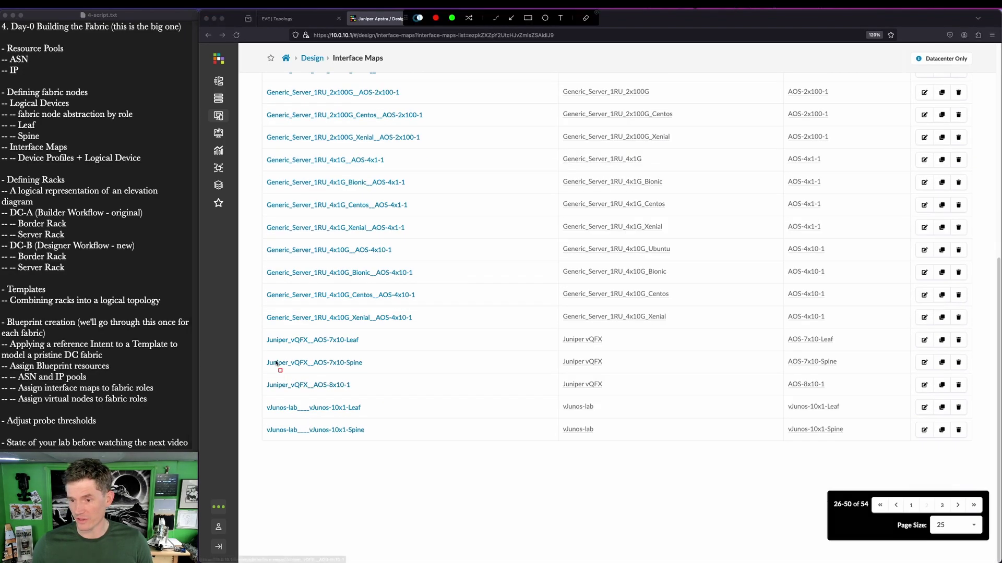
drag(264, 393, 399, 449)
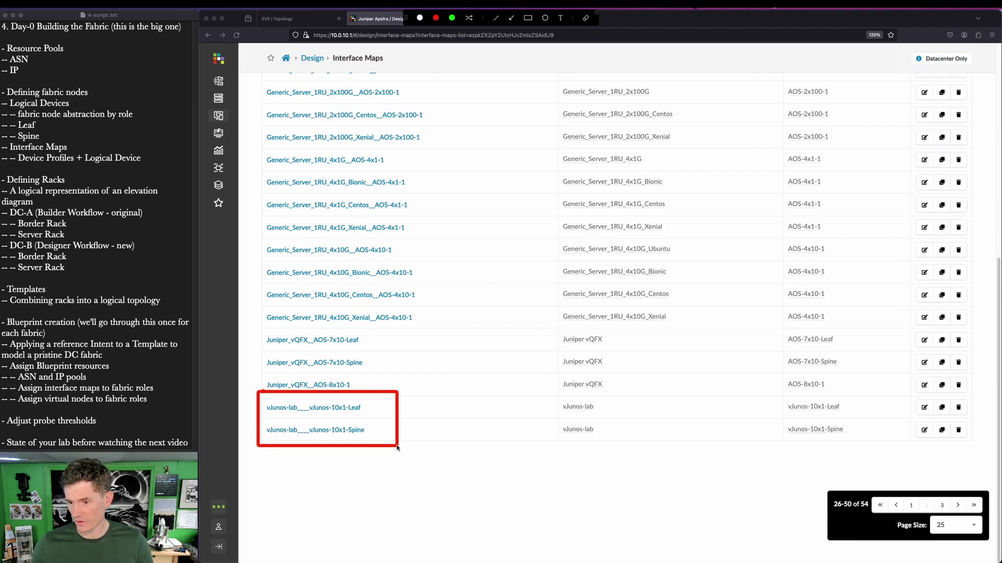
key(Escape)
scroll(346, 331, up, 7)
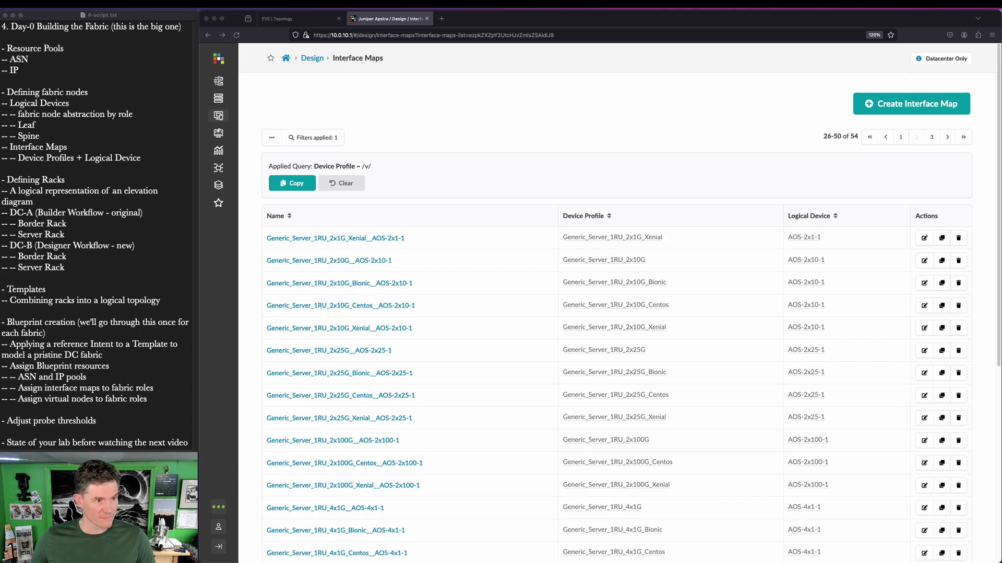
click(341, 184)
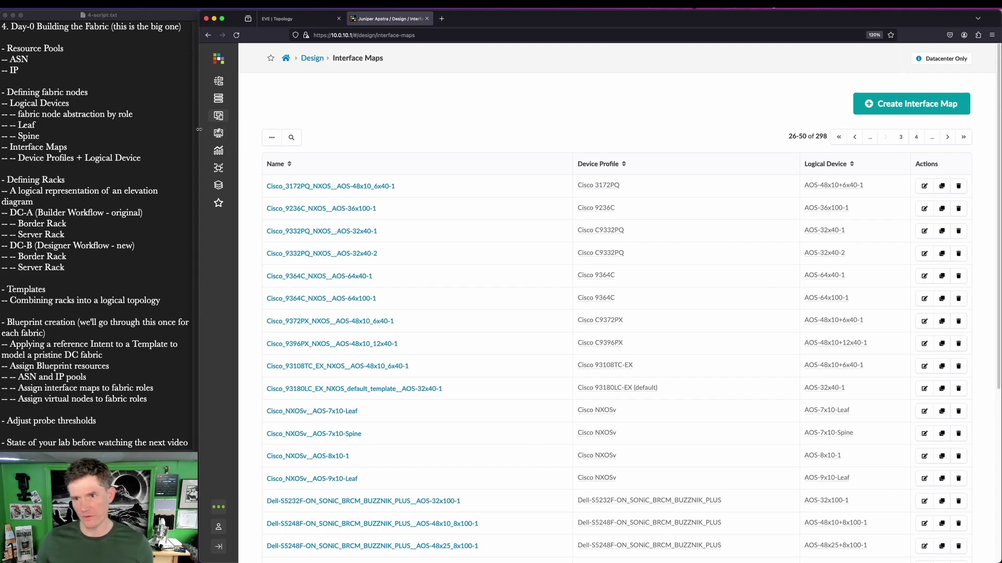
- Open the list of rack types in the design section and look through the existing entries
mouse_move(219, 116)
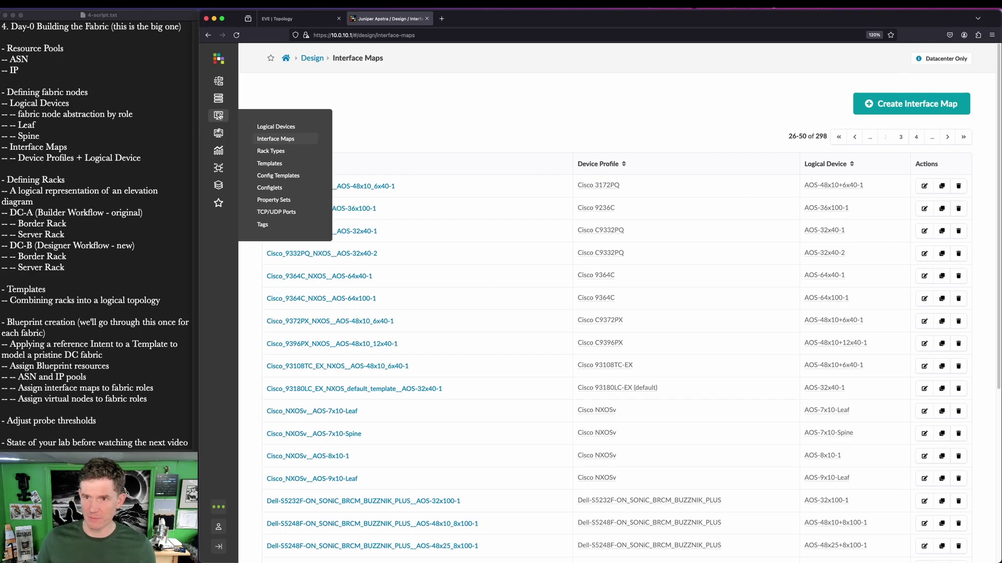
click(287, 150)
scroll(349, 266, down, 5)
scroll(352, 354, up, 5)
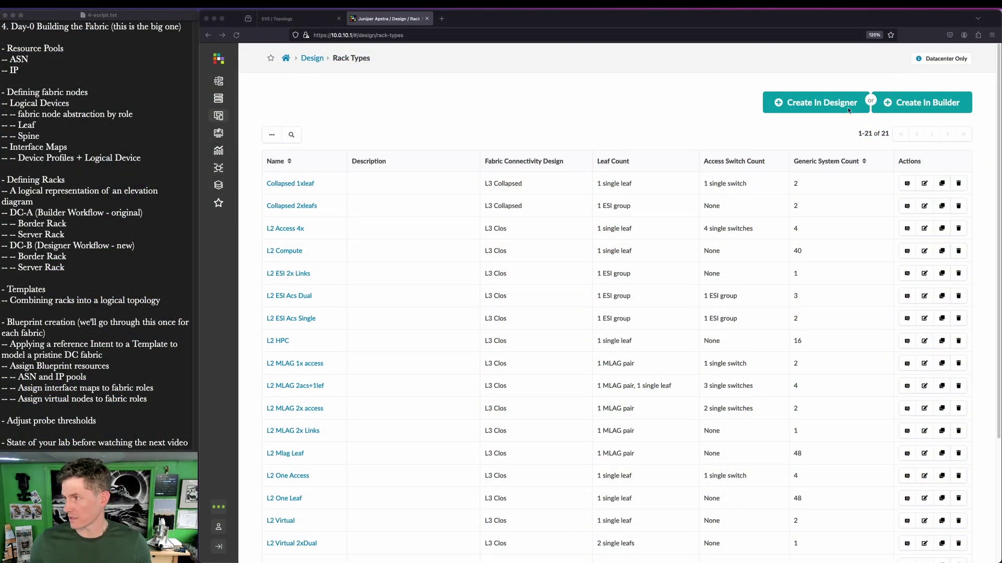
key(ctrl+shift+a)
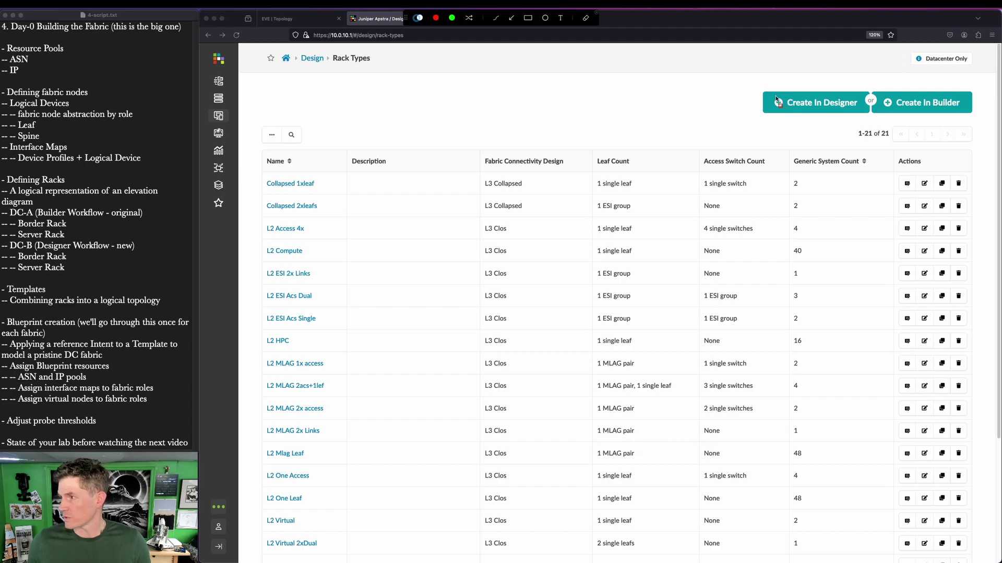
mouse_move(753, 84)
mouse_down()
mouse_move(894, 125)
mouse_move(994, 123)
mouse_up()
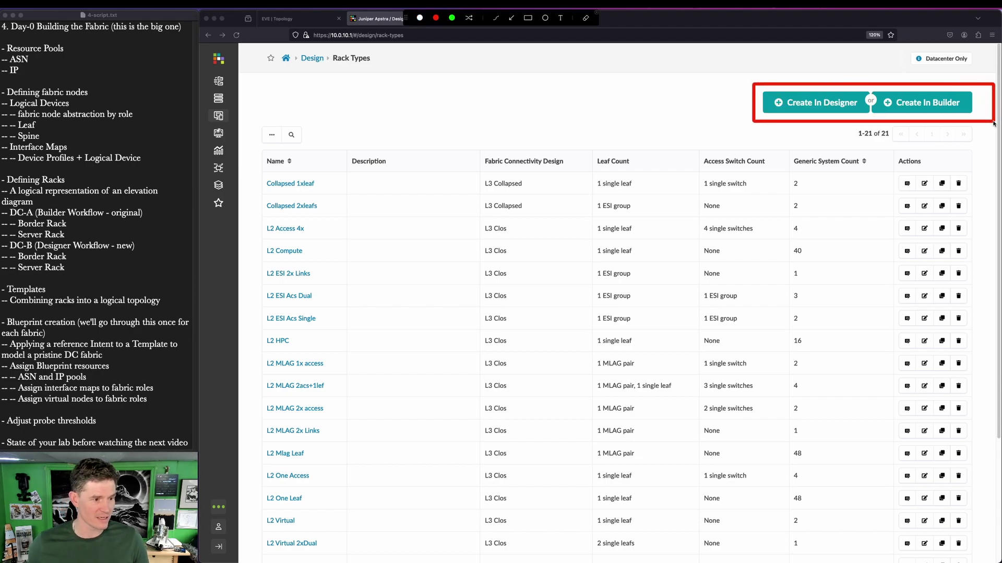
key(ctrl+shift+a)
key(ctrl+shift+a)
mouse_move(749, 81)
mouse_down()
mouse_move(763, 95)
mouse_move(871, 122)
mouse_up()
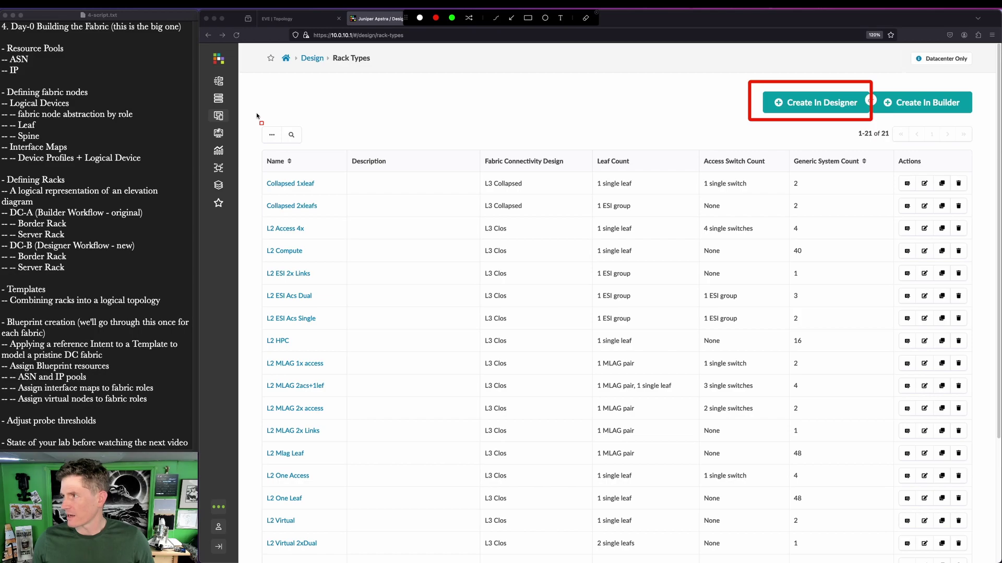
mouse_move(869, 84)
mouse_down()
mouse_move(947, 122)
mouse_move(983, 121)
mouse_up()
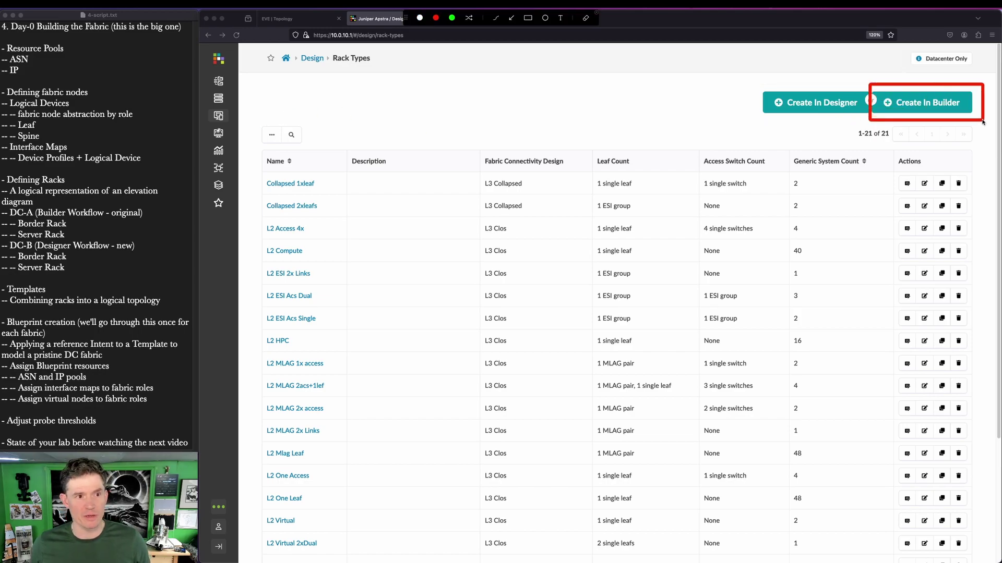
key(Escape)
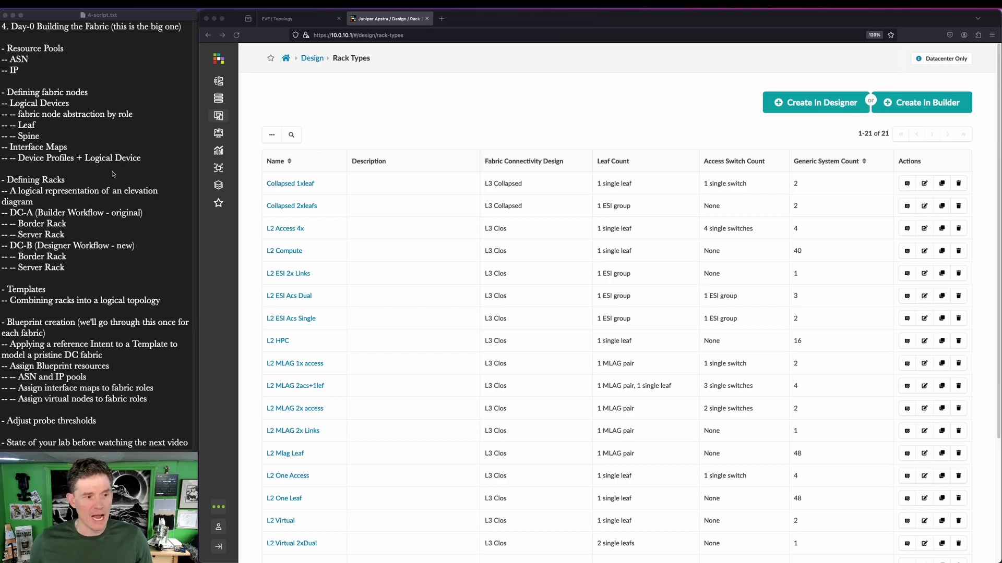
key(ctrl+shift+a)
drag(846, 61, 879, 87)
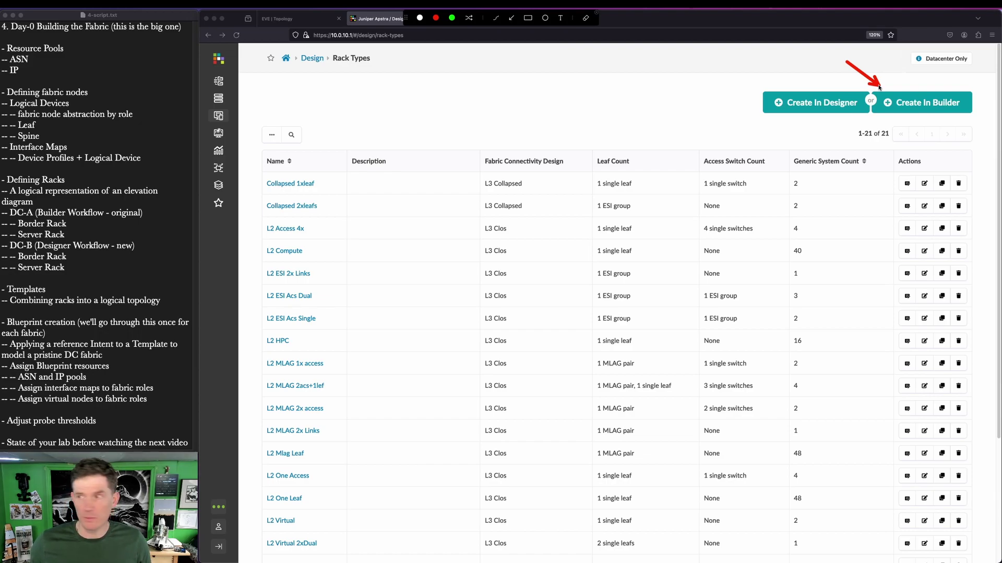
drag(707, 63, 758, 93)
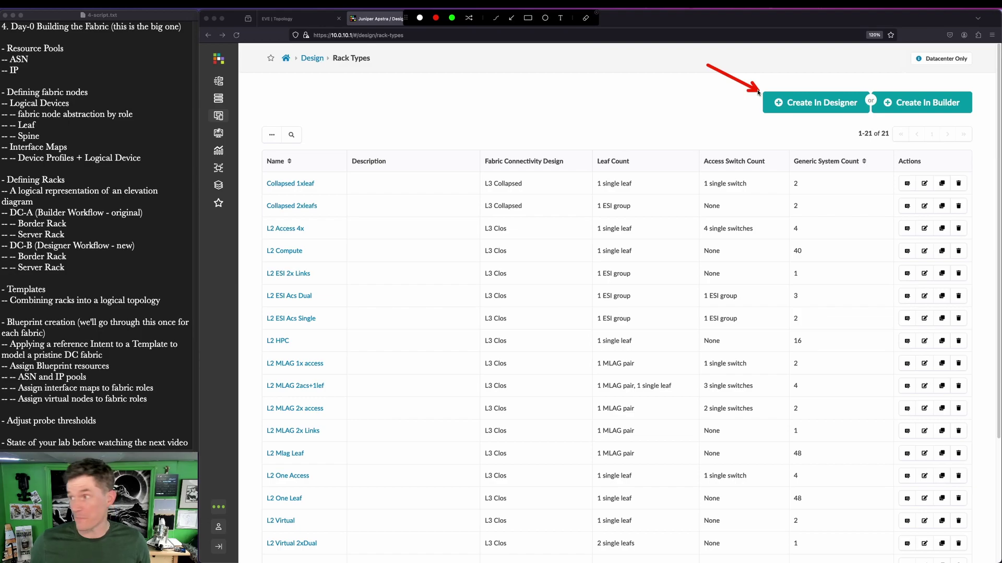
key(ctrl+shift+a)
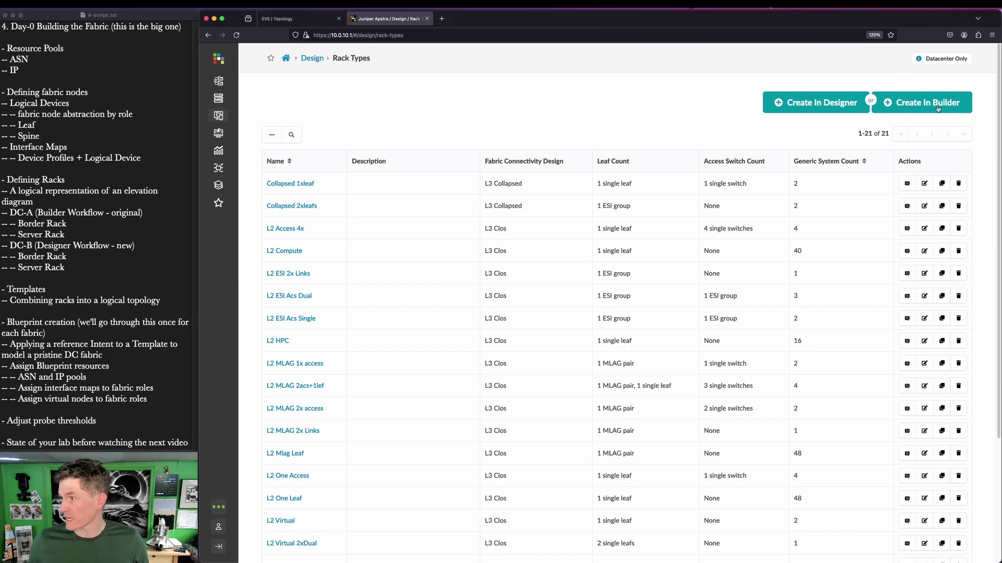
- Start a new rack type in Builder named "Border Rack DC-A", keeping the L3 Clos connectivity design
click(935, 103)
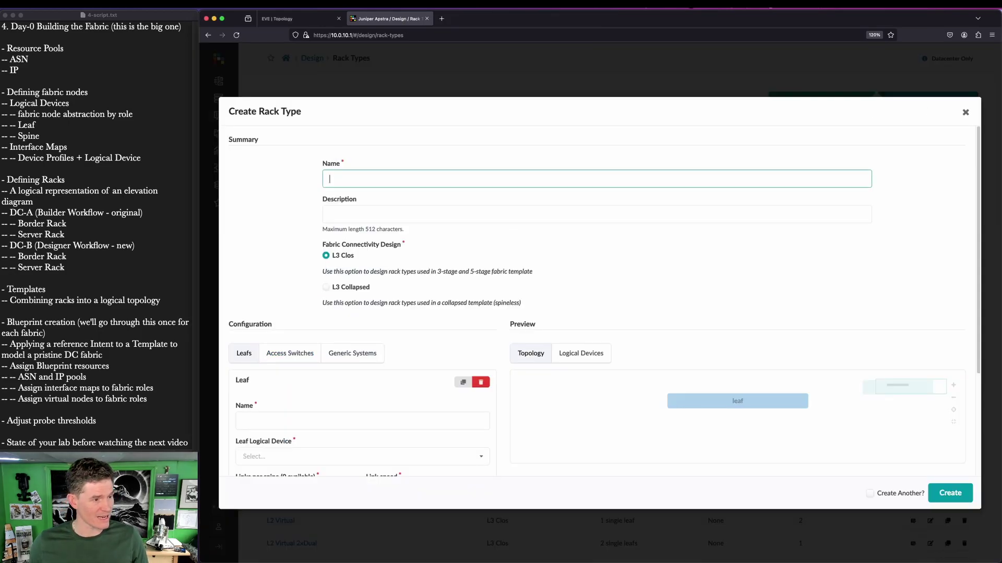
key(ctrl+shift+a)
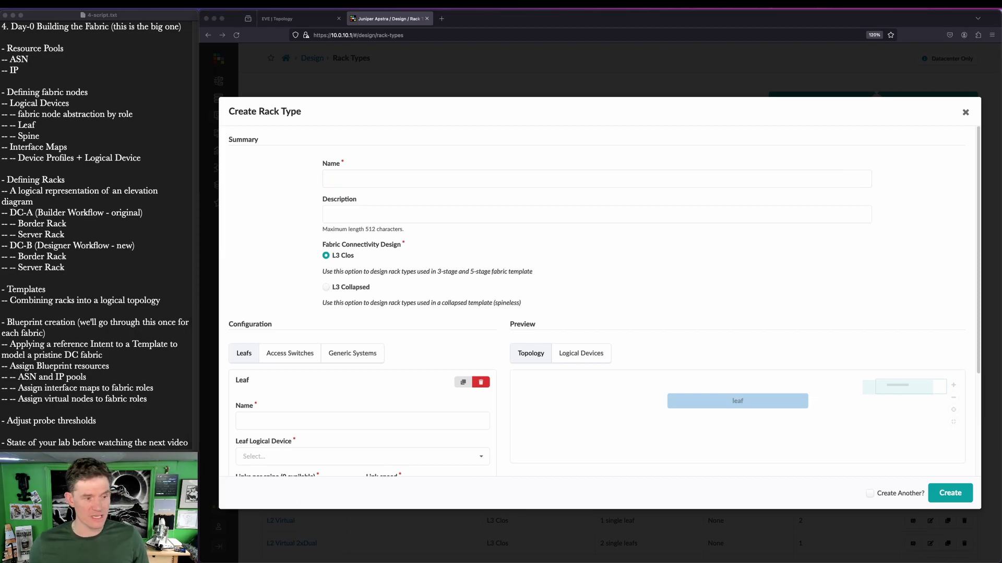
click(423, 183)
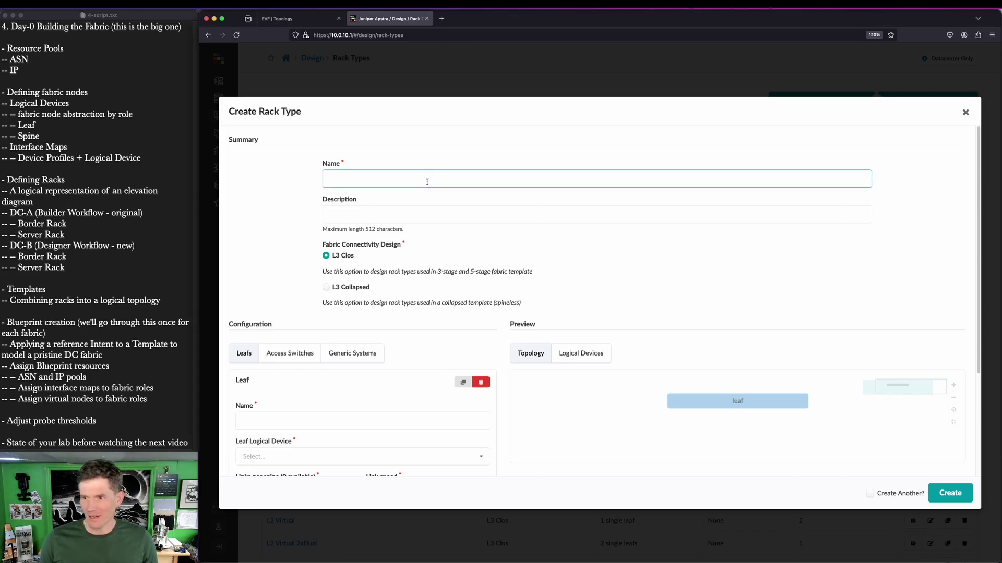
text(Border)
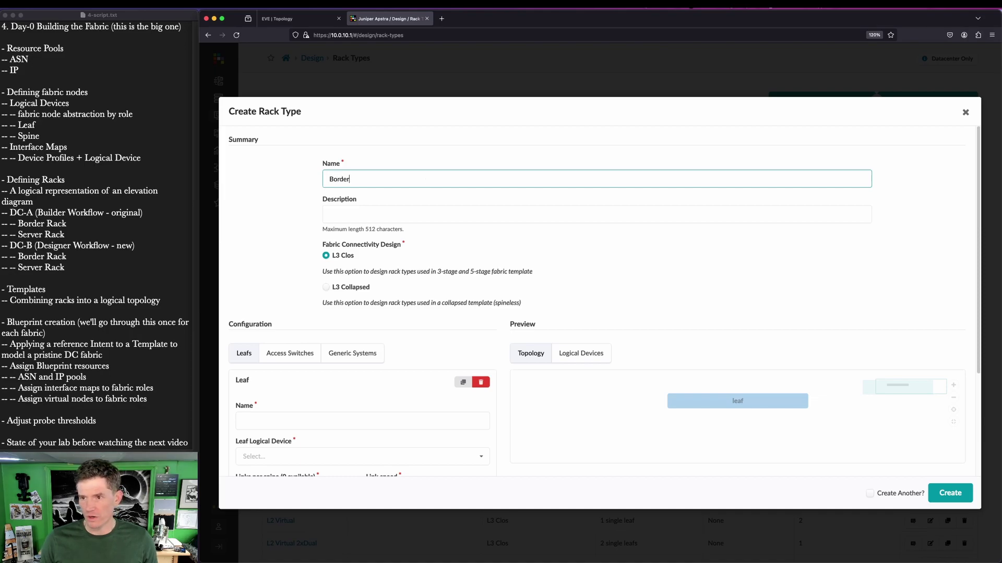
text( Rack DC-A)
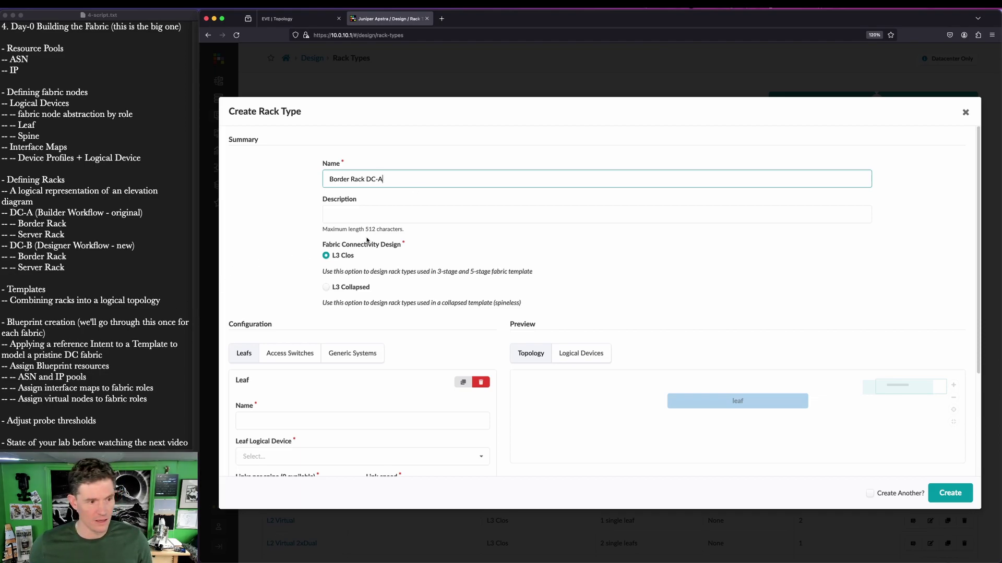
key(ctrl+alt+super+a)
drag(314, 246, 344, 261)
key(Escape)
scroll(265, 391, down, 2)
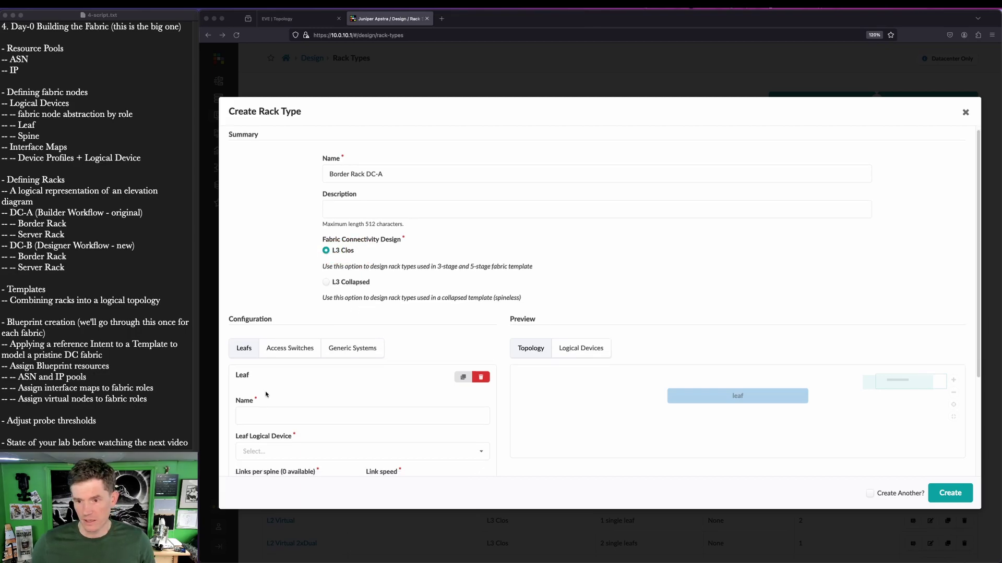
- Name the border rack's leaf "switch" and assign it the vJunos-10x1-Leaf logical device
click(274, 375)
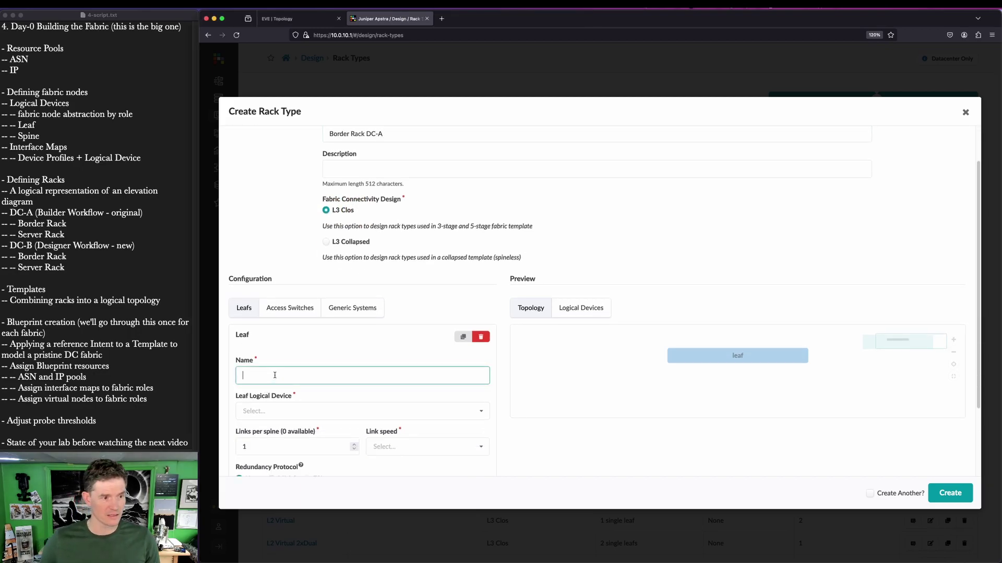
text(switch)
click(307, 411)
text(vJ)
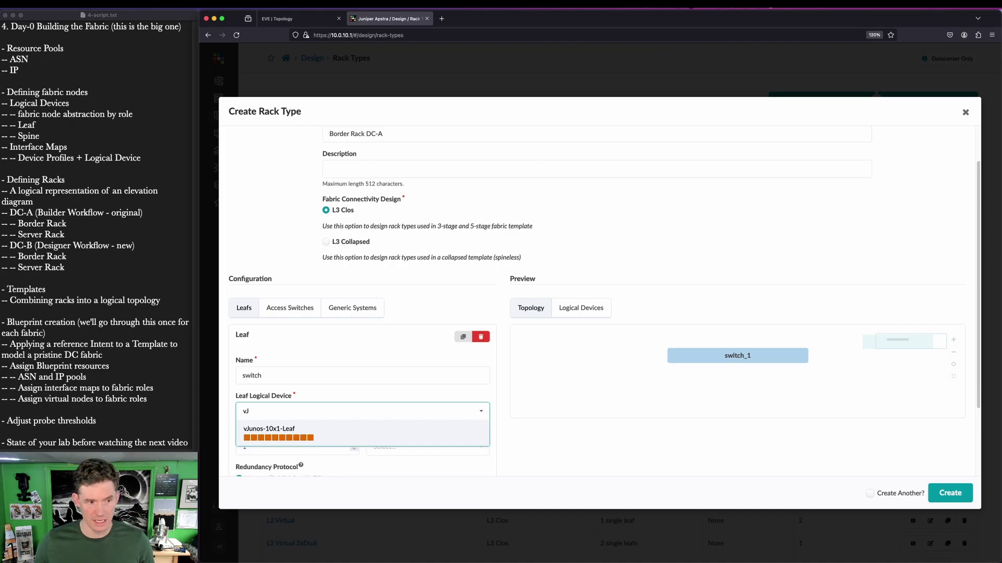
click(311, 437)
scroll(325, 432, down, 3)
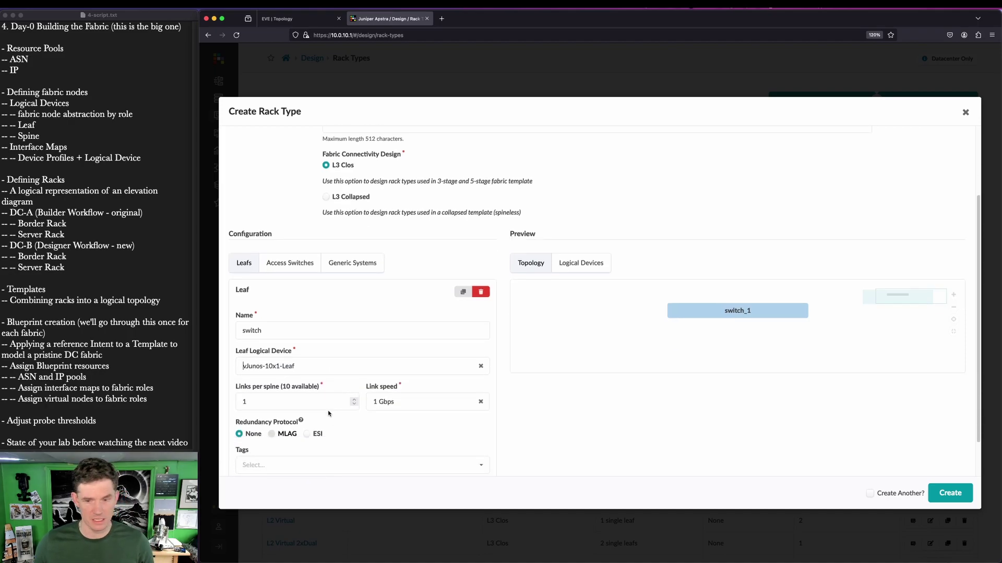
- Switch the leaf's redundancy protocol to ESI and back to None to compare the topology previews
click(306, 390)
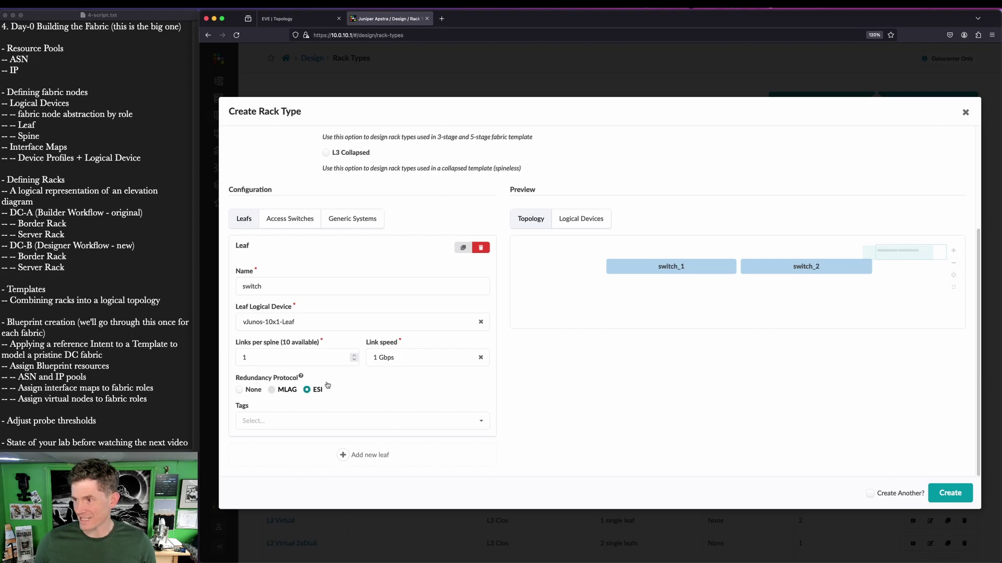
click(253, 390)
key(super+shift+a)
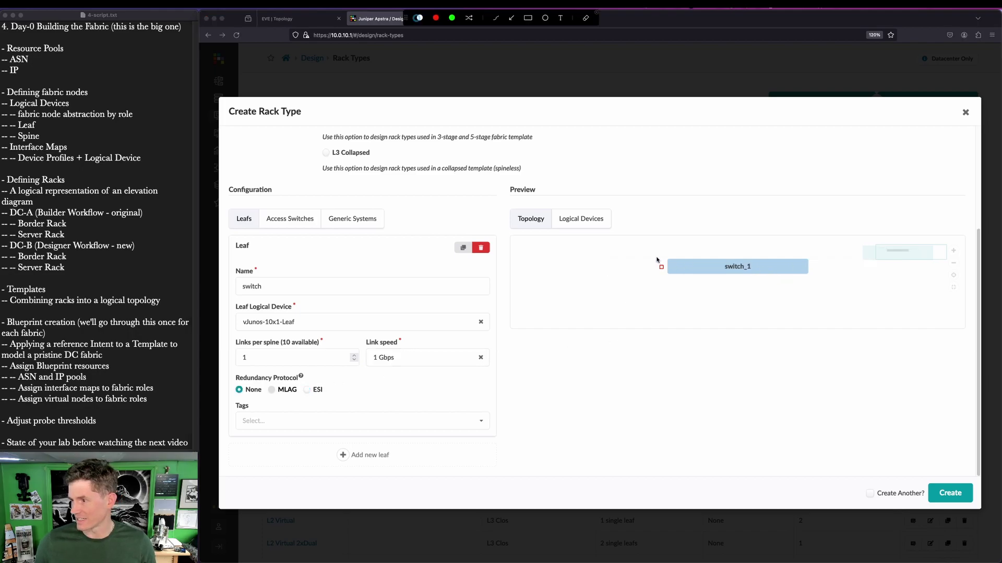
mouse_move(658, 247)
mouse_down()
mouse_move(720, 271)
mouse_move(836, 291)
mouse_up()
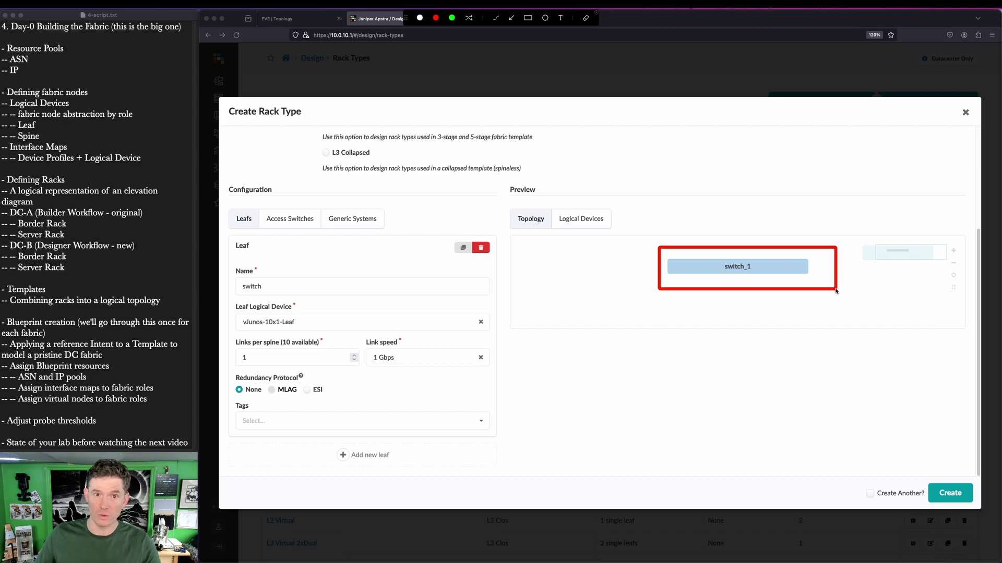
key(Escape)
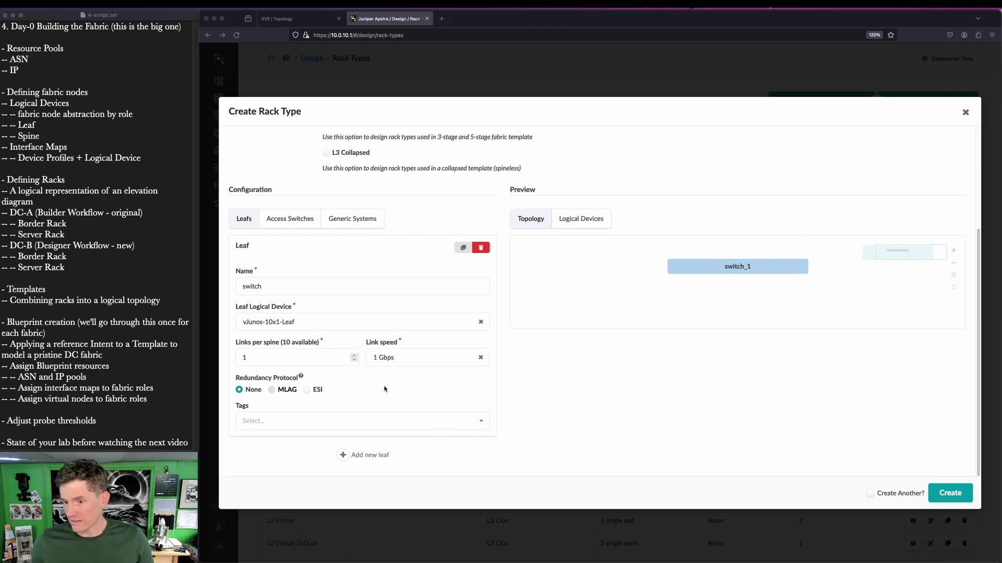
- Set the border leaf's redundancy protocol to ESI and create the rack type, with the option to create another one enabled
click(312, 391)
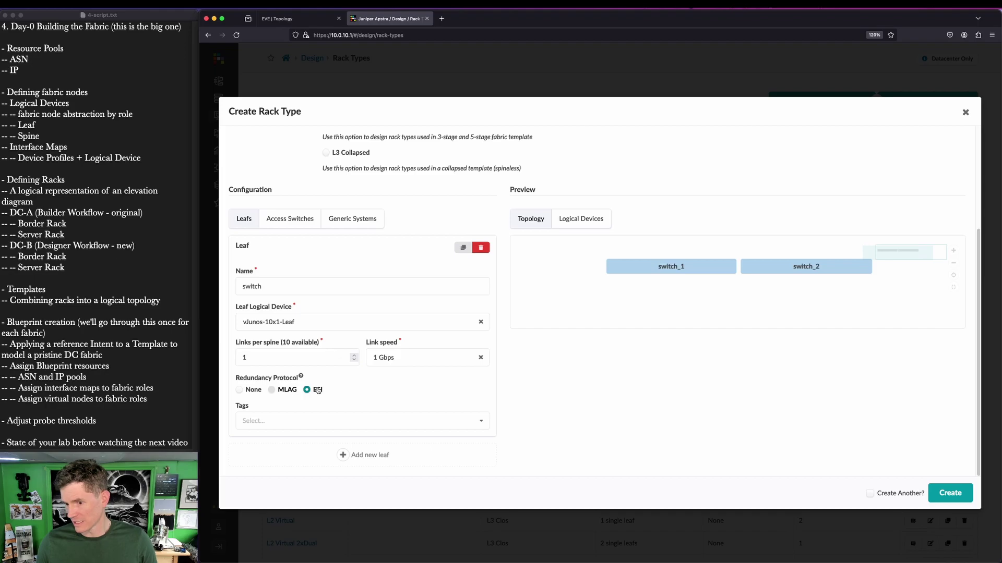
key(super+alt+a)
drag(292, 381, 343, 414)
drag(600, 230, 971, 271)
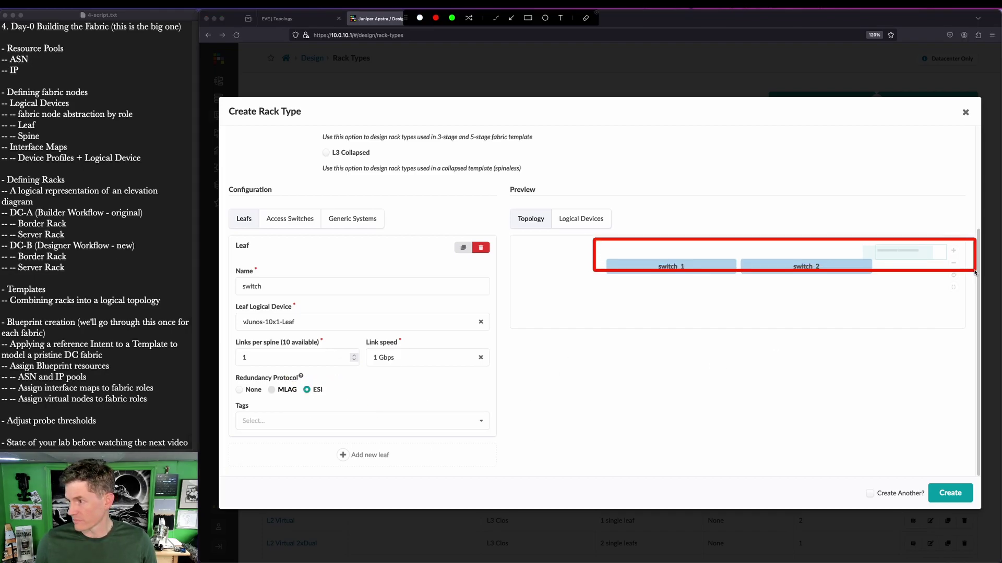
key(super+alt+a)
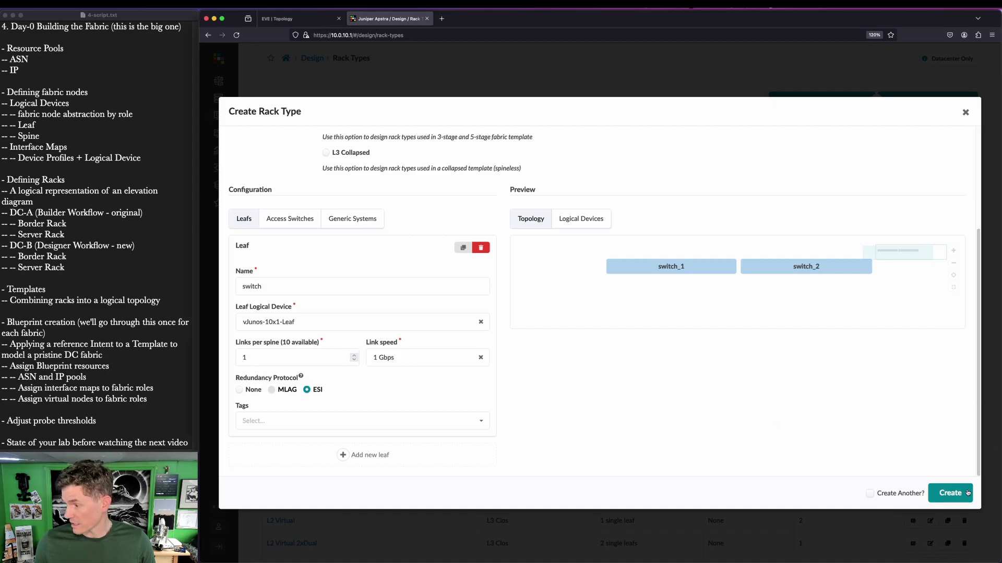
click(870, 494)
click(950, 493)
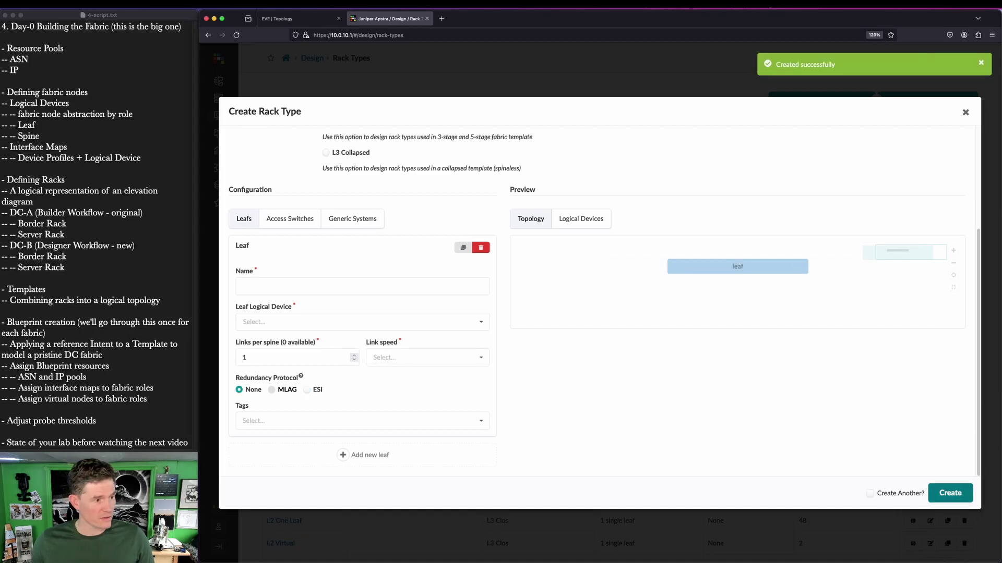
- Name the next rack type "Server Rack DC-A", keeping the L3 Clos connectivity design
scroll(332, 230, up, 3)
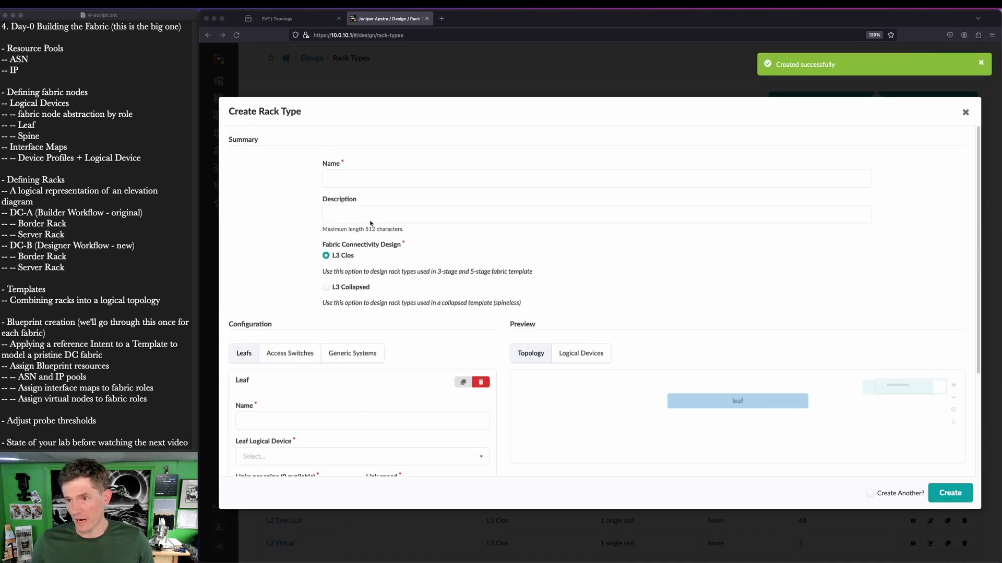
click(366, 181)
text(S)
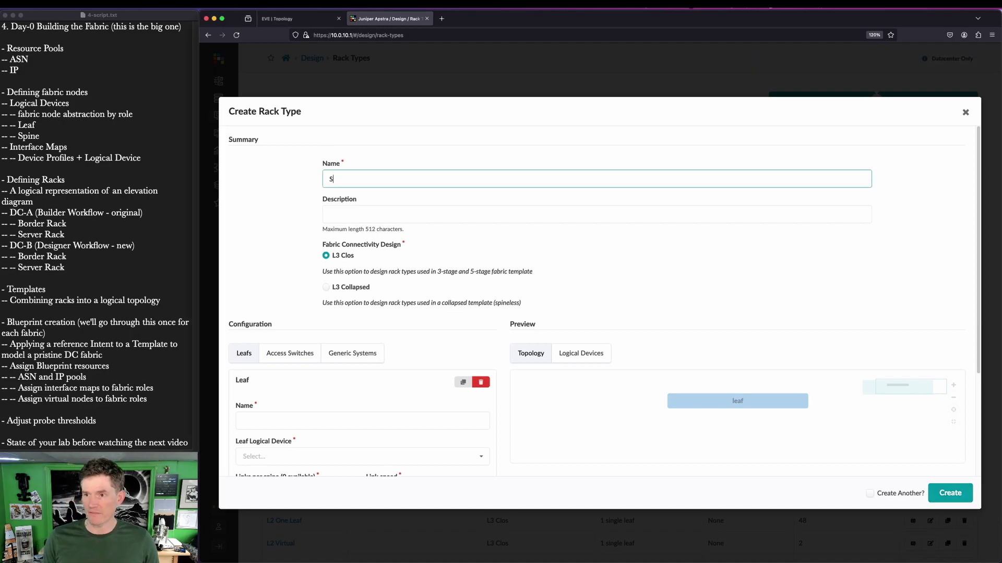
text(erver Rack DC-A)
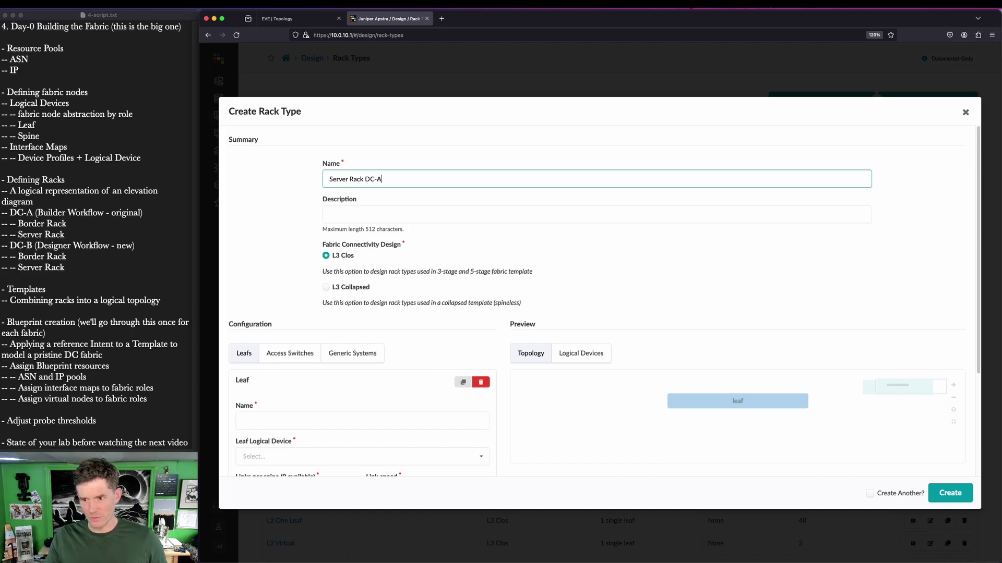
key(ctrl+shift+a)
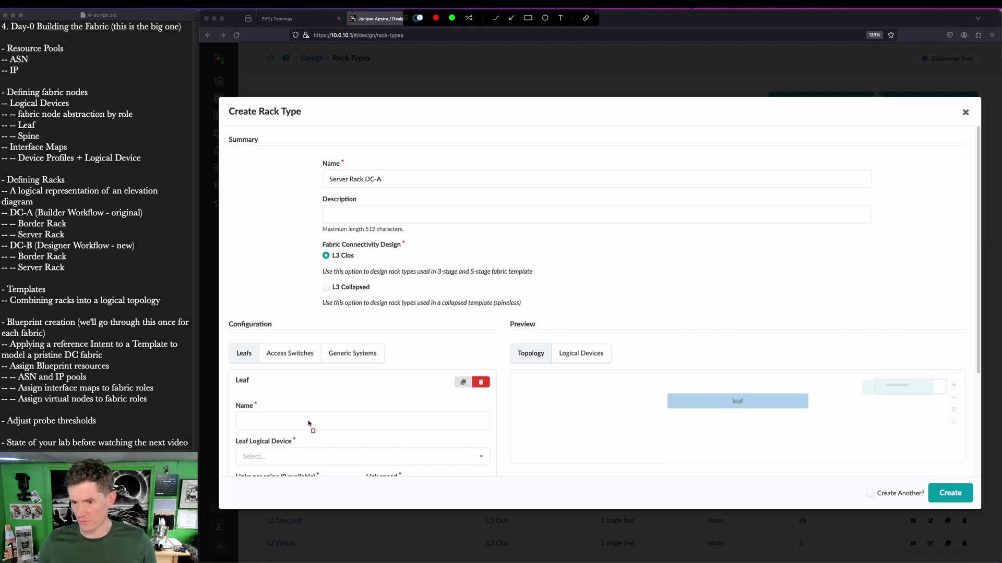
drag(319, 337, 395, 368)
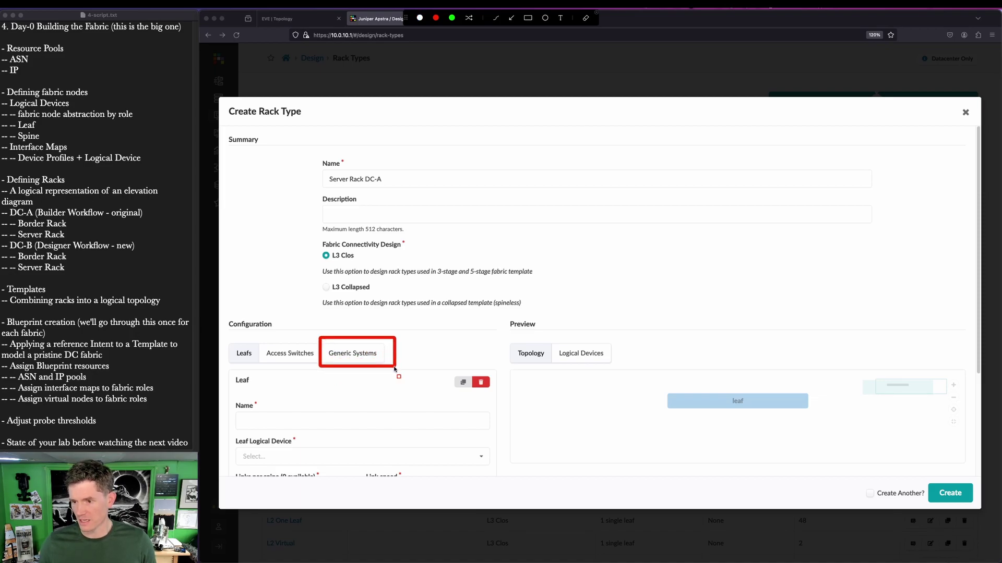
key(Escape)
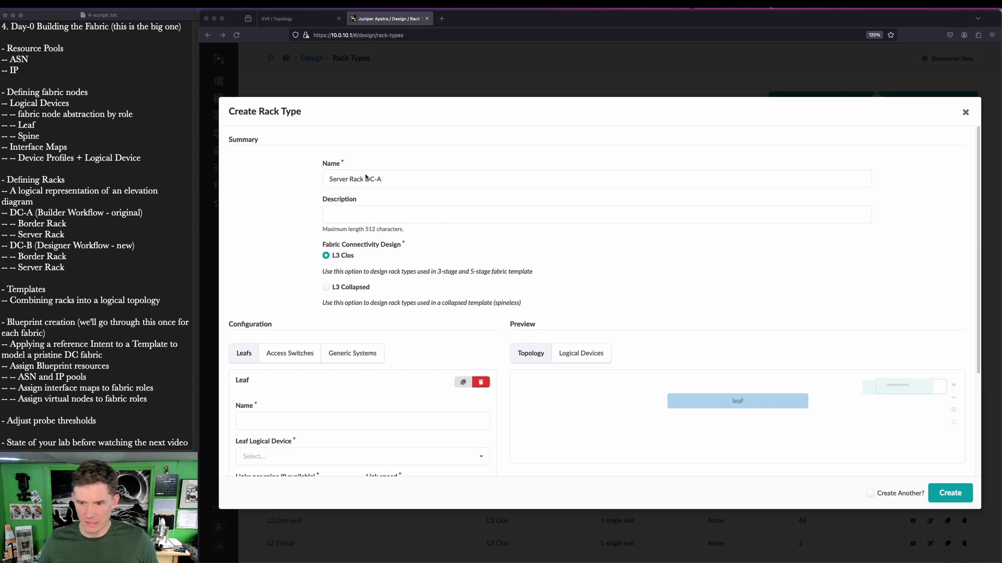
- Name the server rack's leaf "switch" and assign it the vJunos-10x1-Leaf logical device
scroll(263, 356, down, 3)
click(301, 340)
text(s)
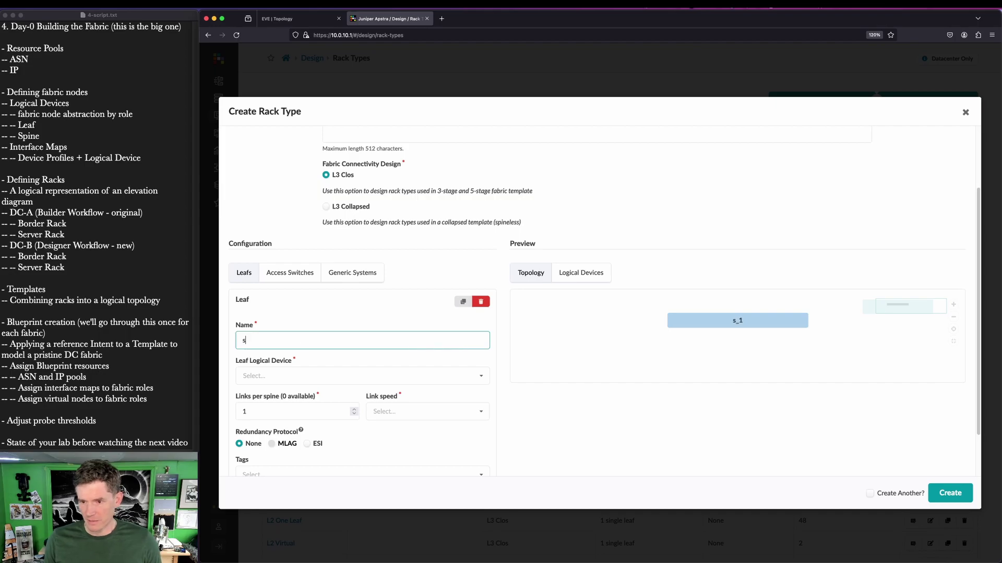
text(witch)
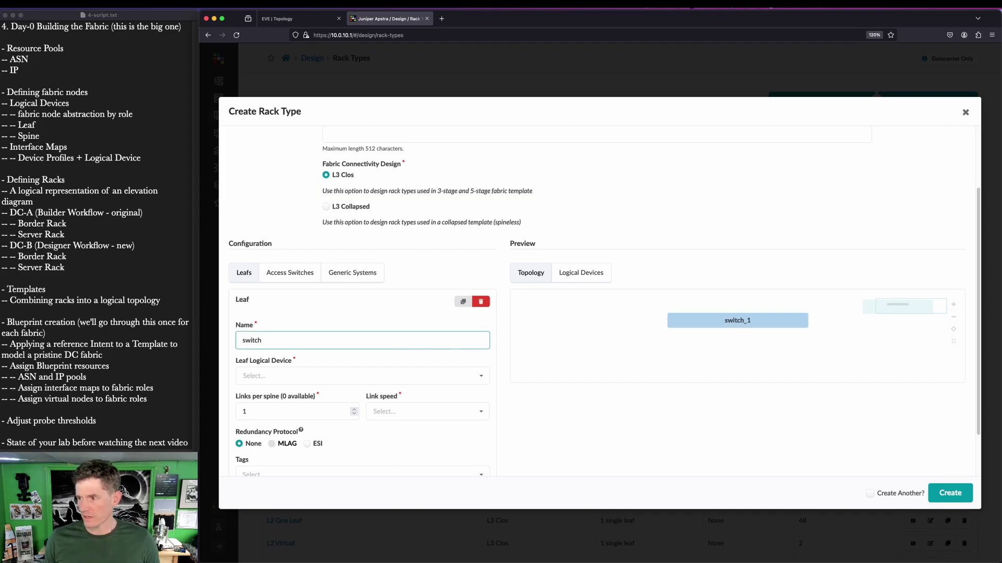
key(super+shift+a)
mouse_move(713, 307)
mouse_down()
mouse_move(777, 345)
mouse_move(770, 339)
mouse_up()
key(Escape)
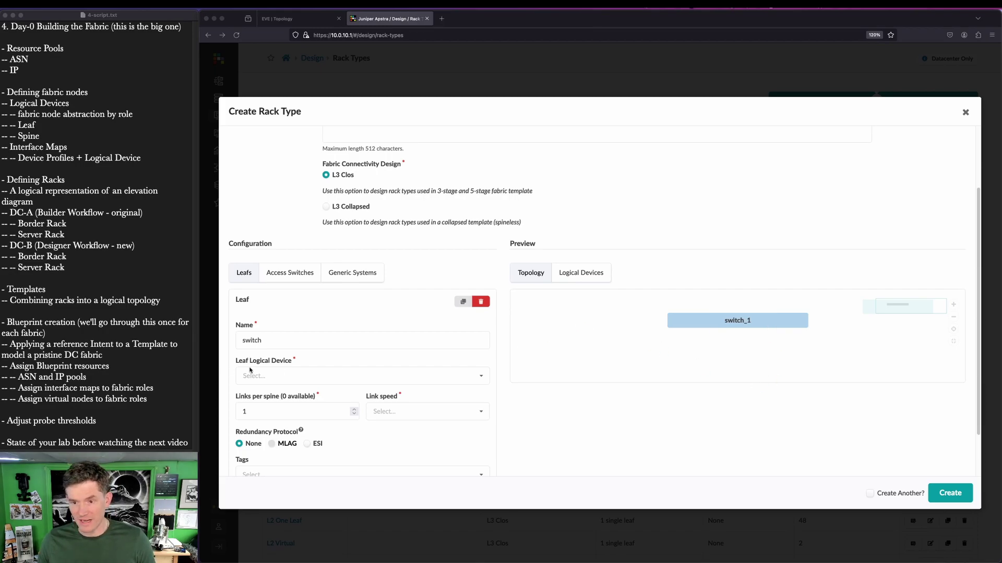
click(339, 373)
text(vj)
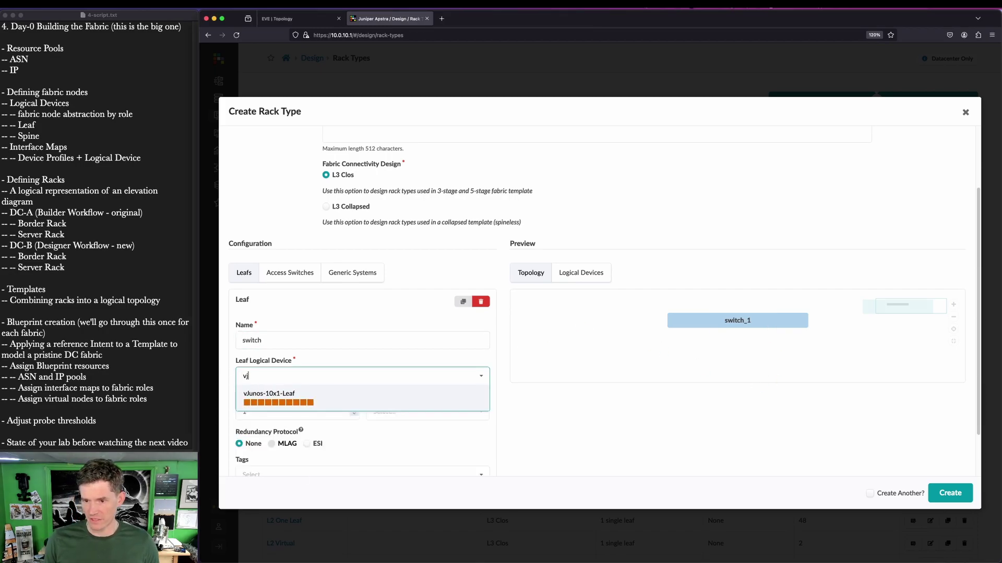
click(324, 401)
scroll(352, 399, down, 1)
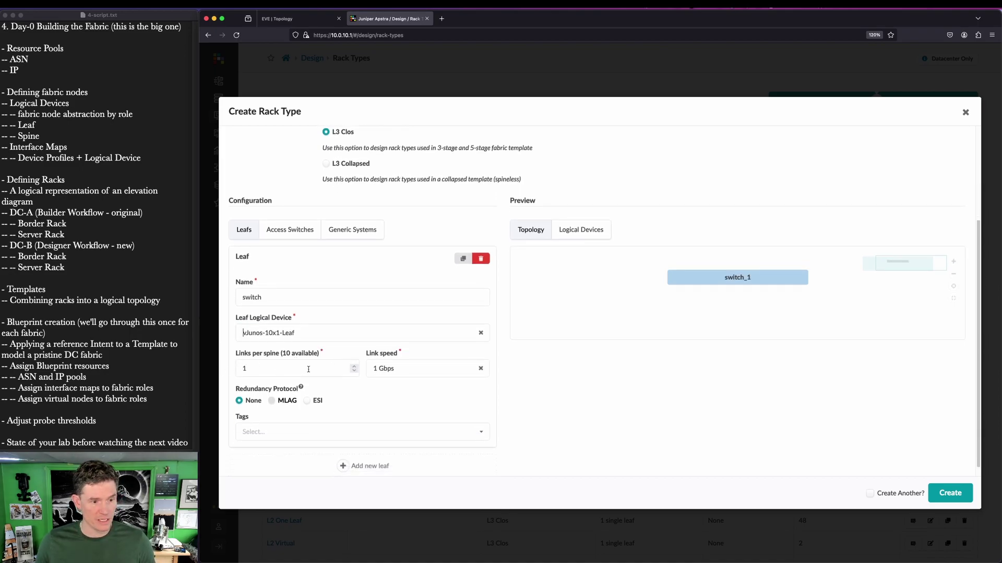
- Set the server rack leaf's redundancy protocol to ESI and open the rack's generic systems configuration
key(super+Tab)
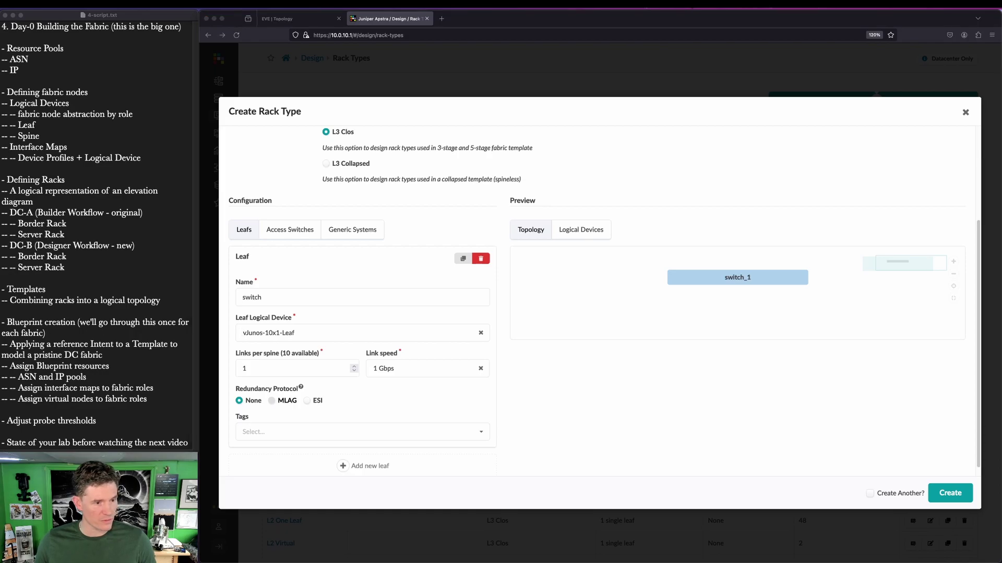
click(307, 401)
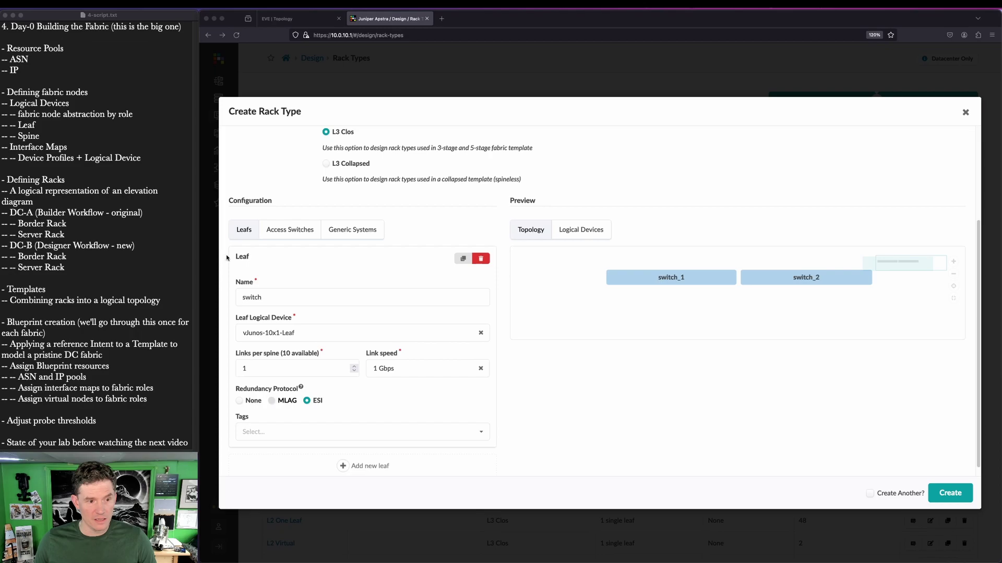
click(340, 254)
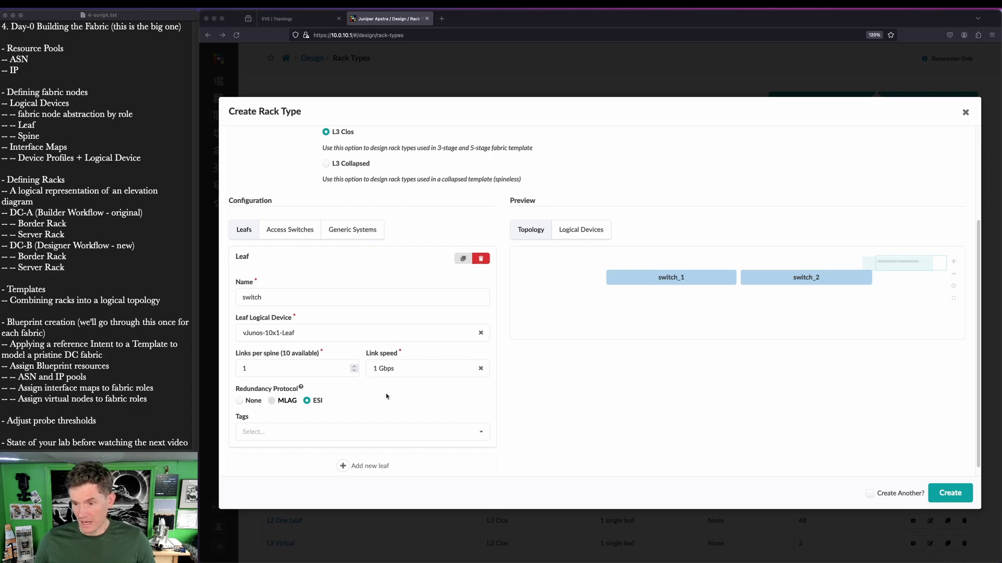
click(367, 232)
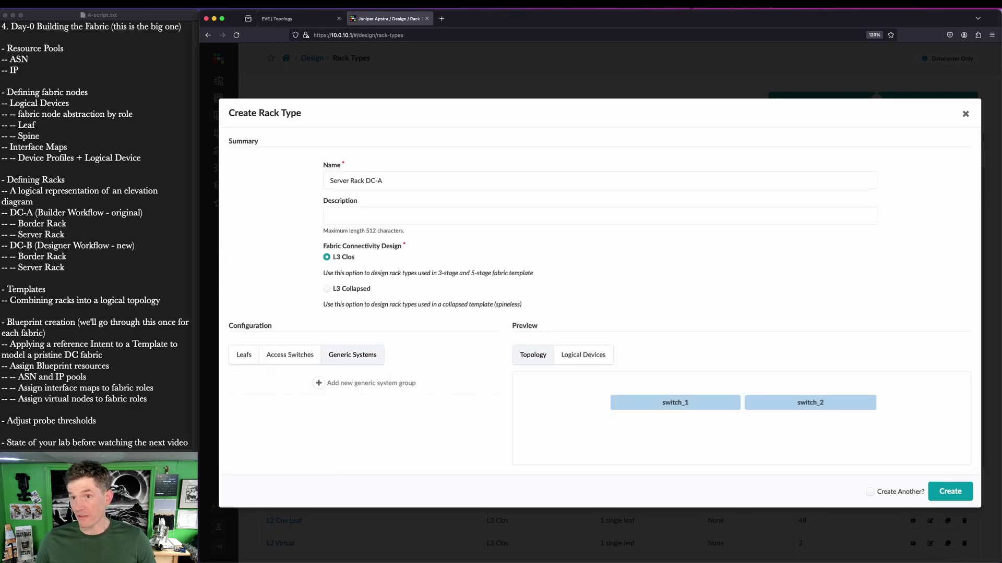
- Switch to the EVE topology to review the servers attached to the DC-A leafs, and return to the rack type form in Apstra
click(285, 18)
drag(288, 445, 644, 562)
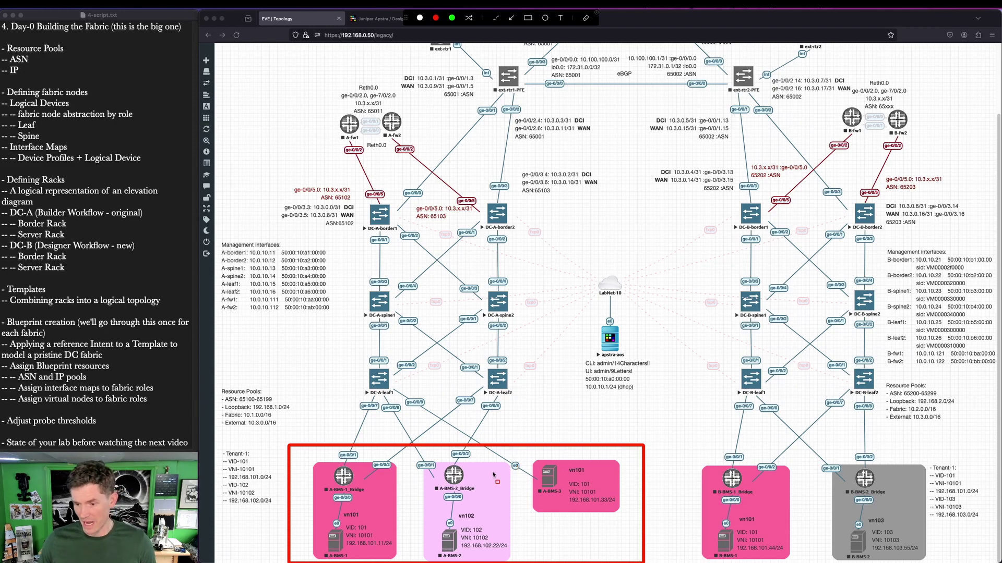
key(Escape)
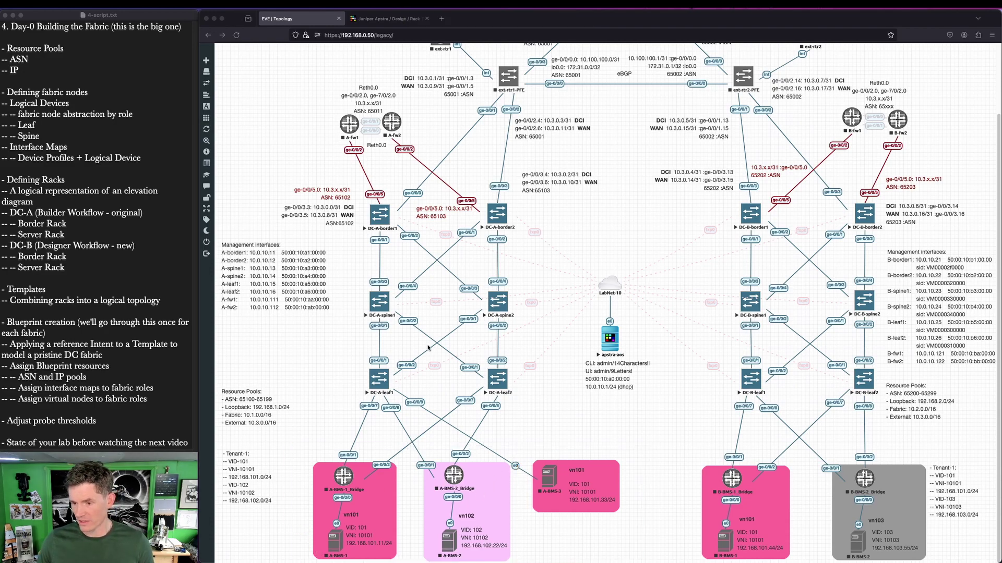
mouse_move(304, 447)
mouse_down()
mouse_move(514, 547)
mouse_move(629, 561)
mouse_up()
key(Escape)
click(394, 19)
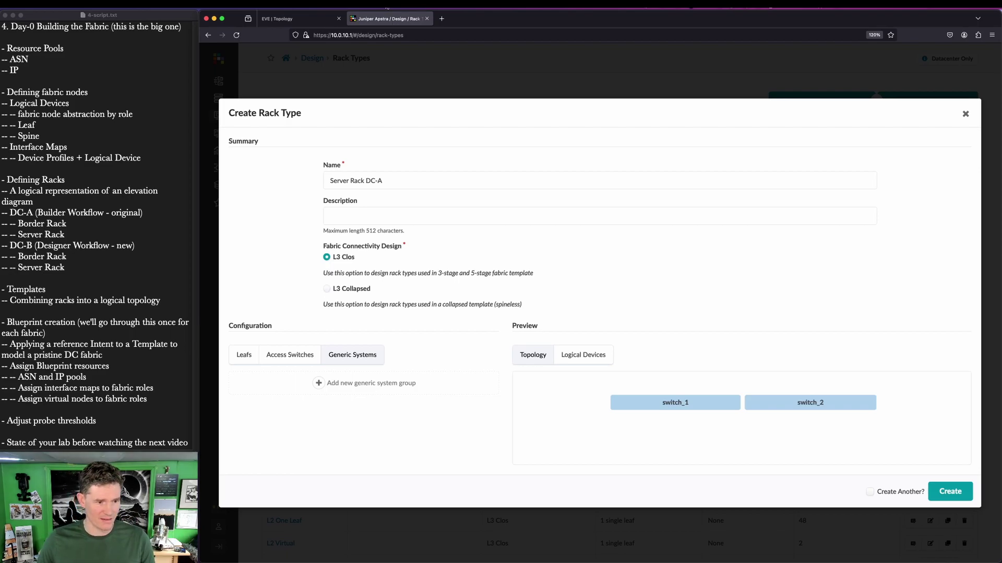
- Add a generic system group named "A-BMS-1" to the DC-A server rack
click(365, 385)
scroll(359, 381, down, 5)
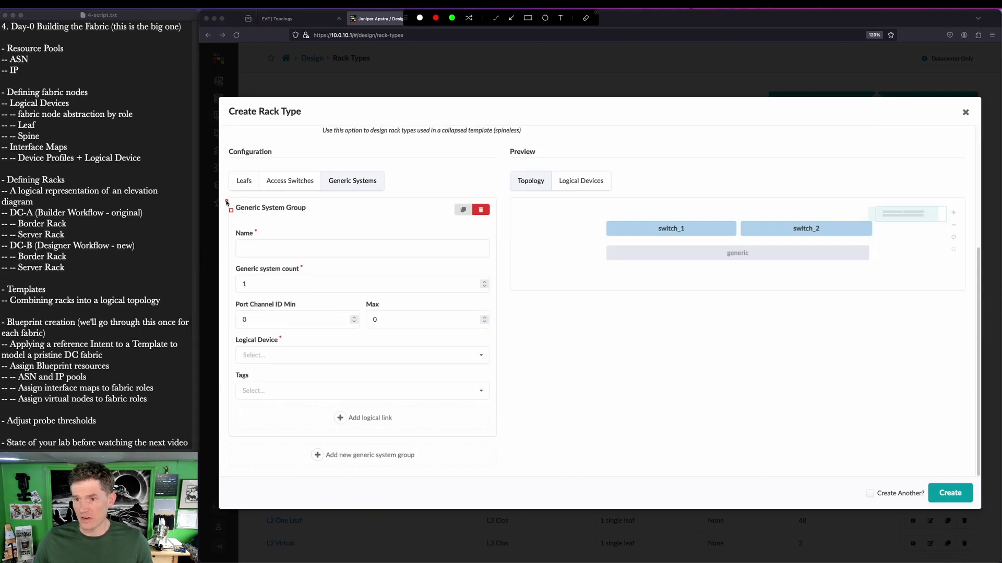
click(315, 249)
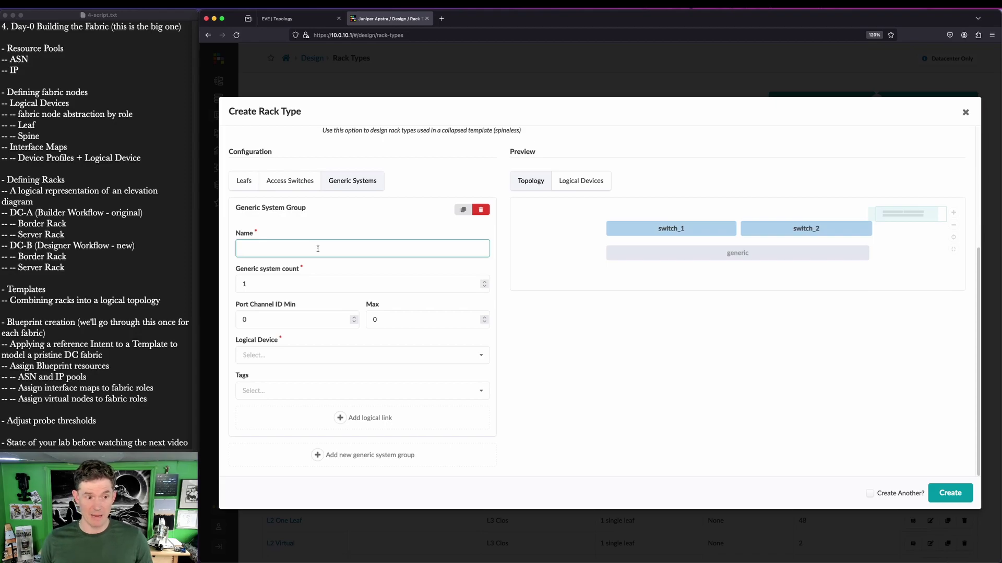
text(A-BMS)
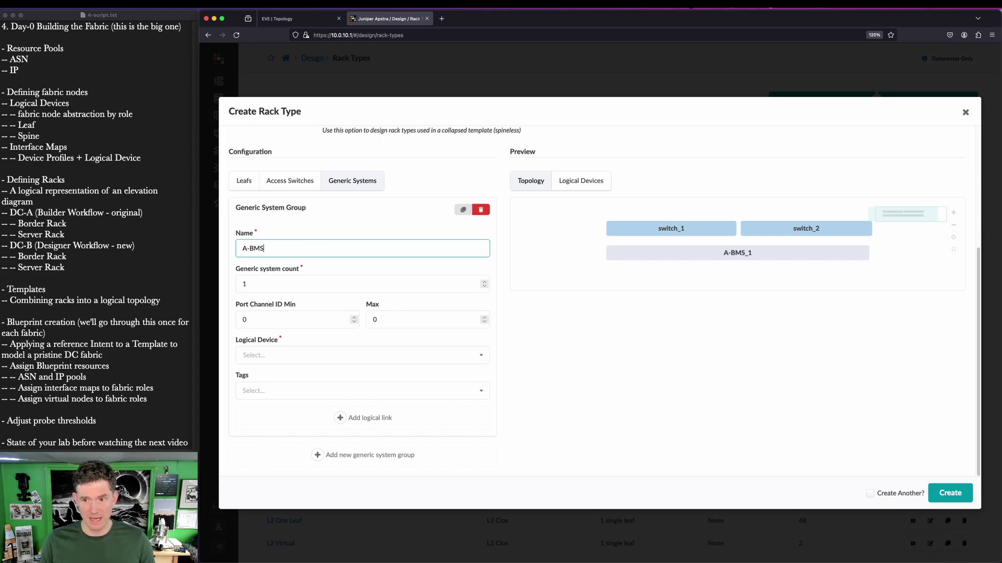
text(-1)
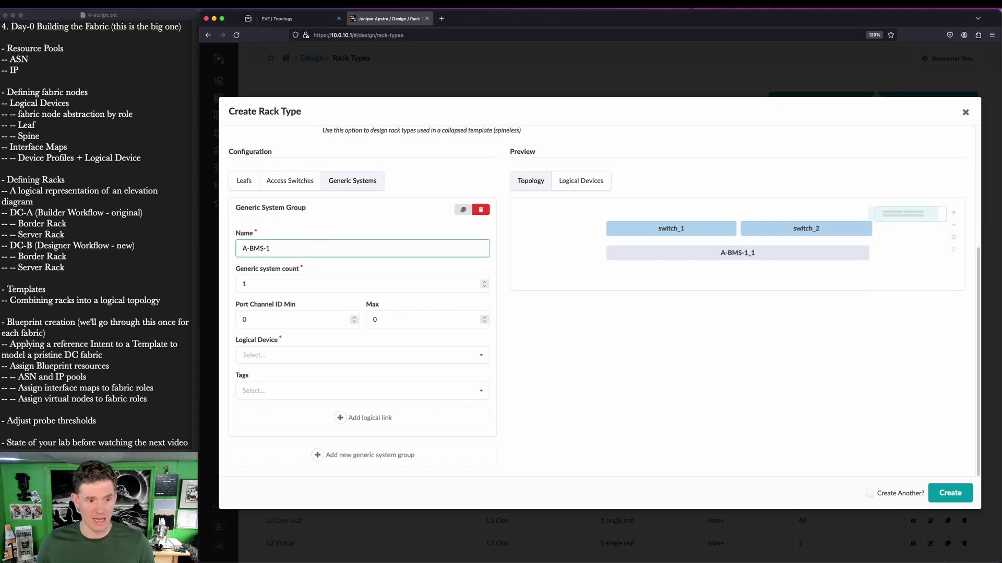
- Assign the AOS-2x1-1 logical device to the A-BMS-1 generic system group
click(338, 354)
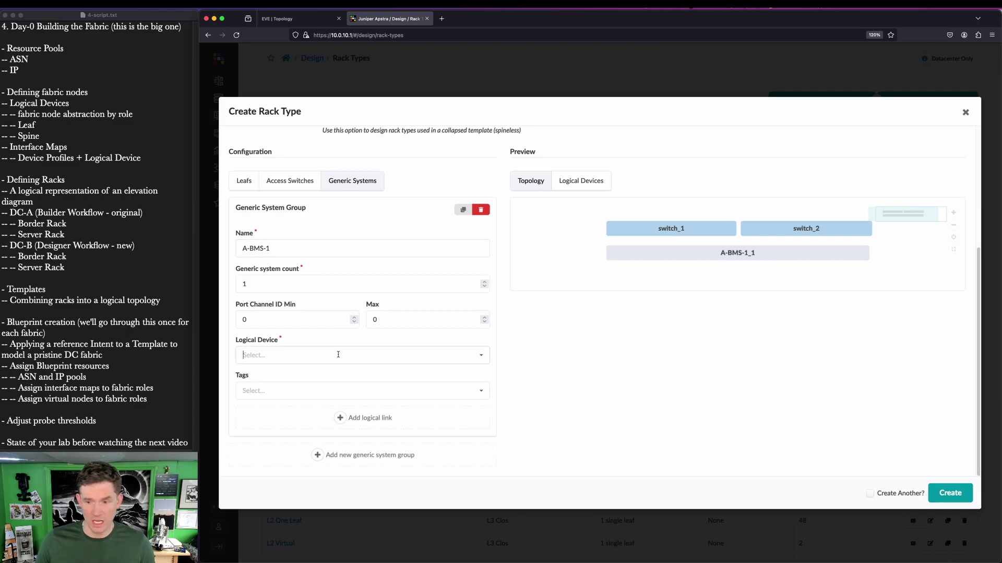
key(ctrl+shift+a)
drag(237, 365, 286, 468)
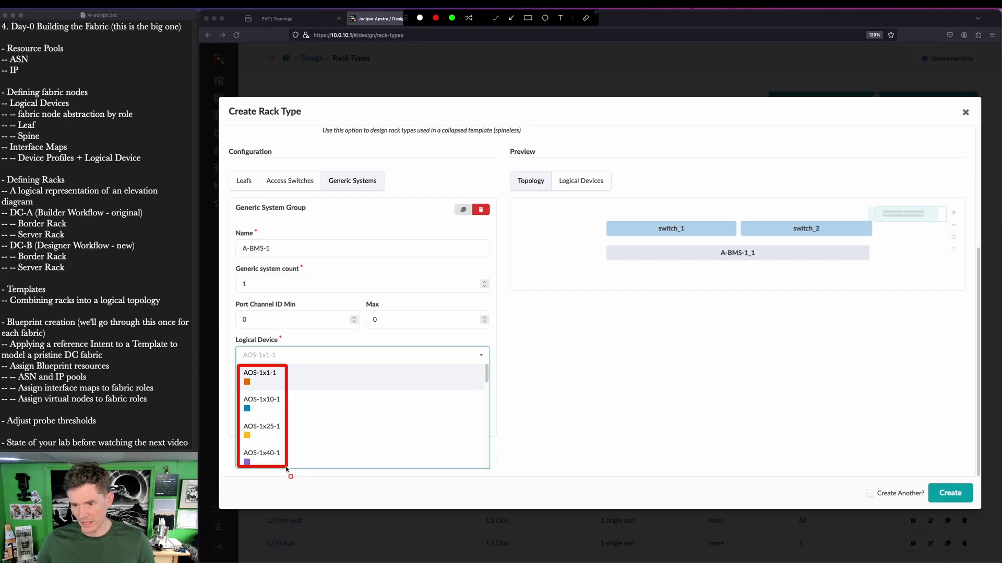
key(Escape)
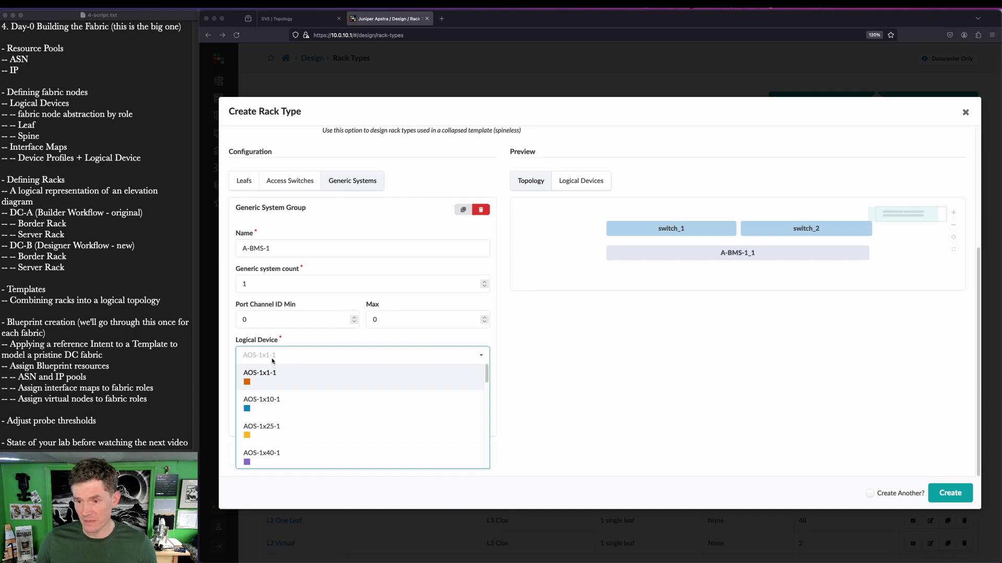
text(a)
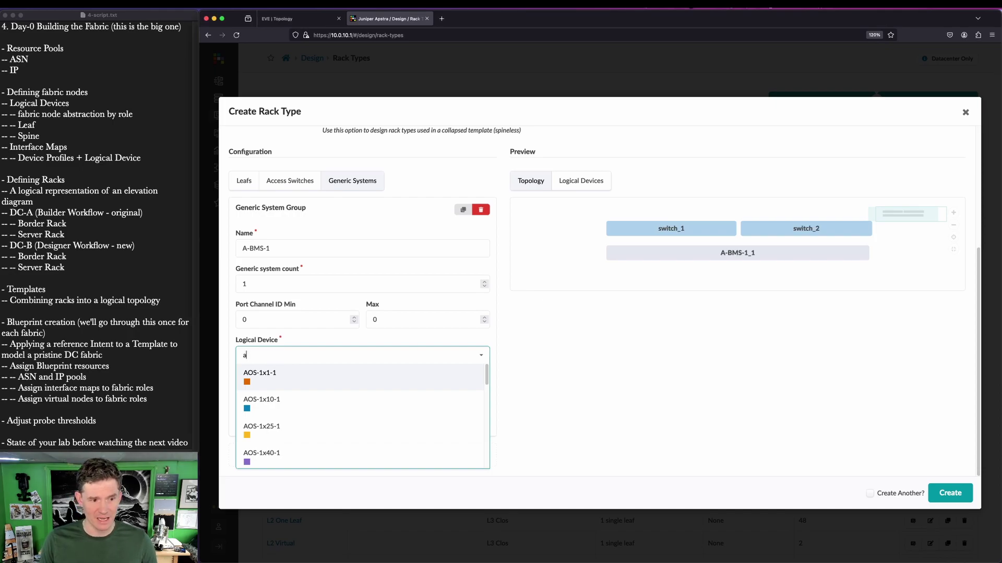
text(os-2x1-g)
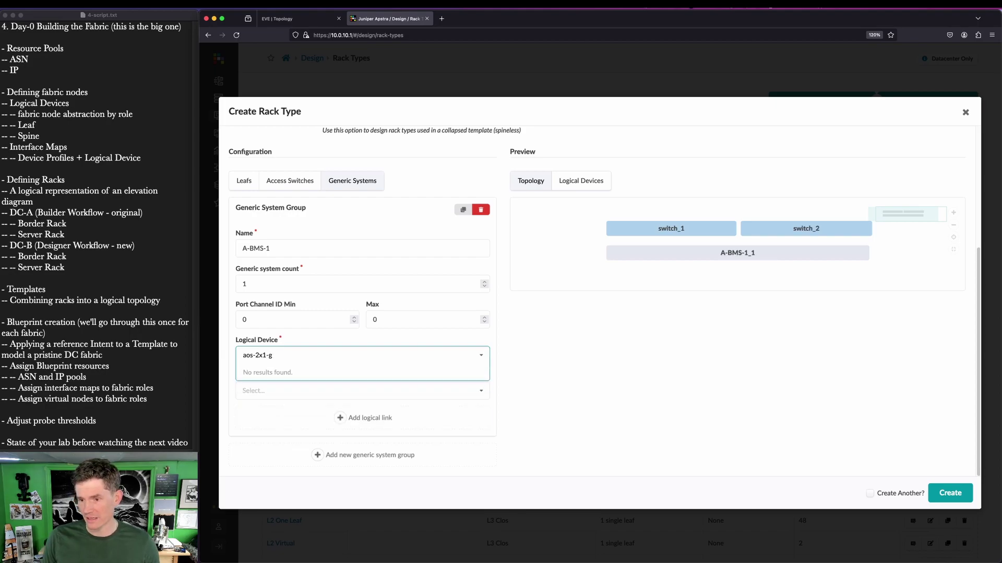
key(BackSpace)
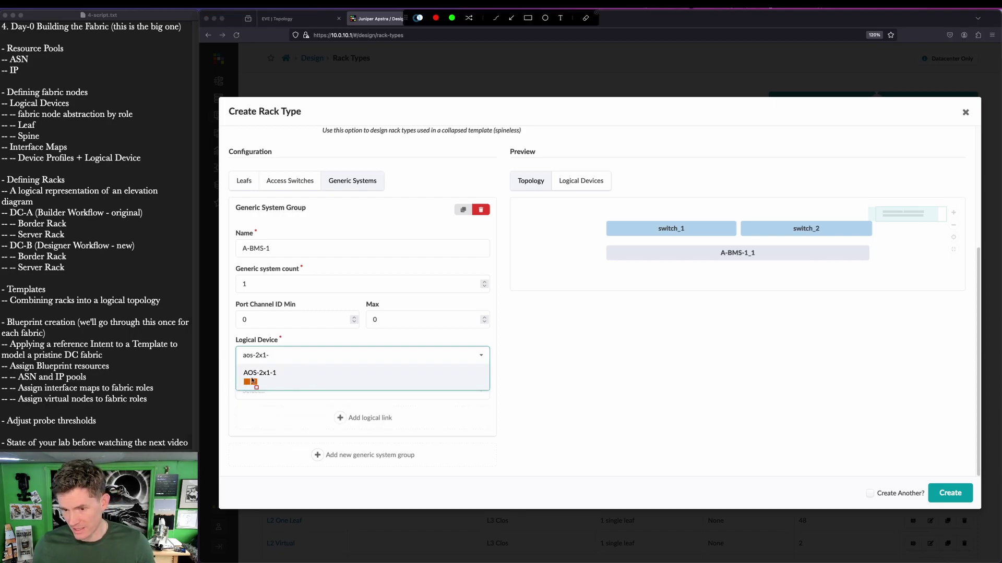
drag(237, 371, 288, 398)
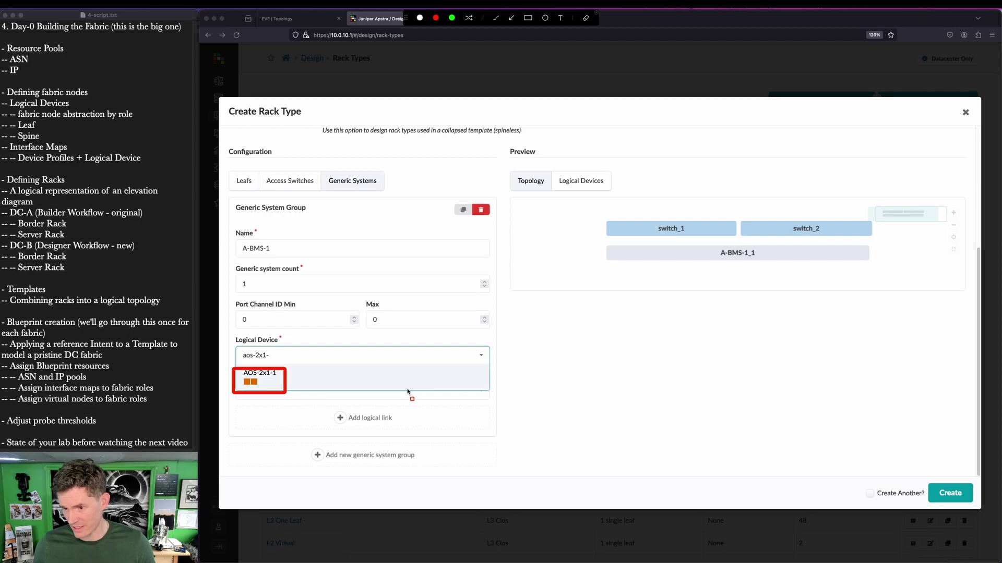
key(Escape)
click(405, 381)
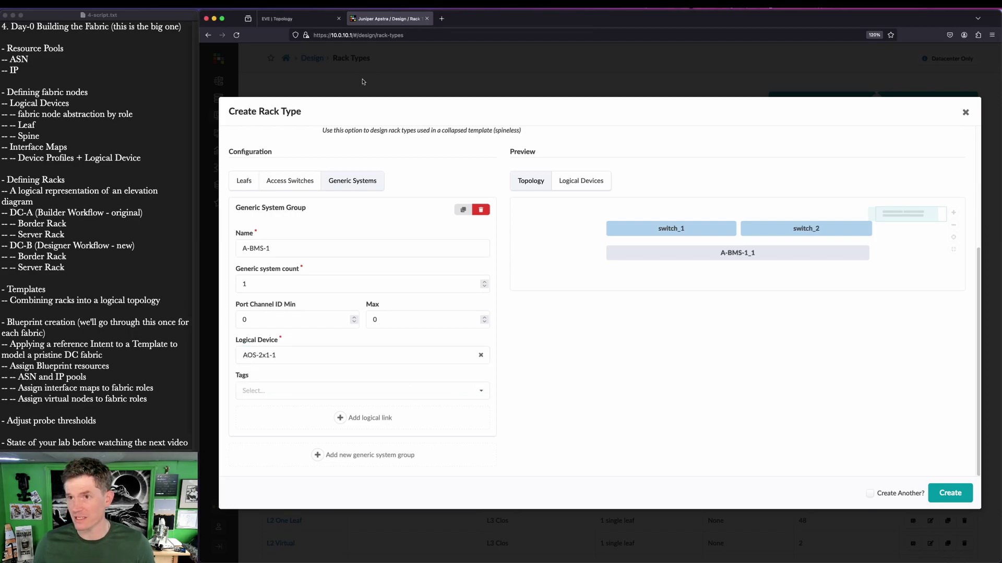
- Switch to the EVE topology to examine how the A-BMS servers connect to the DC-A leafs, and return to the Apstra rack form
click(316, 23)
drag(324, 455, 397, 506)
drag(497, 448, 570, 506)
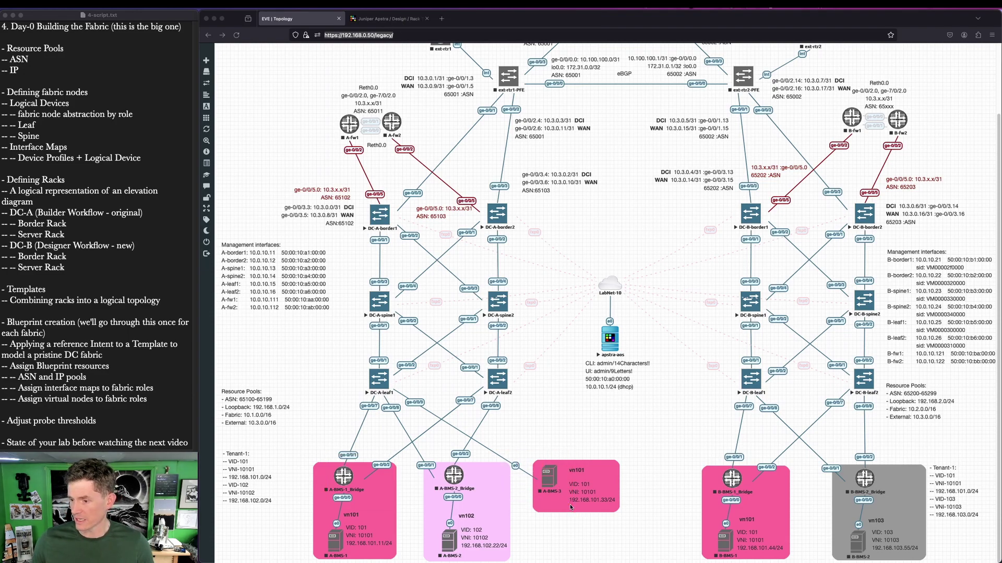
click(401, 19)
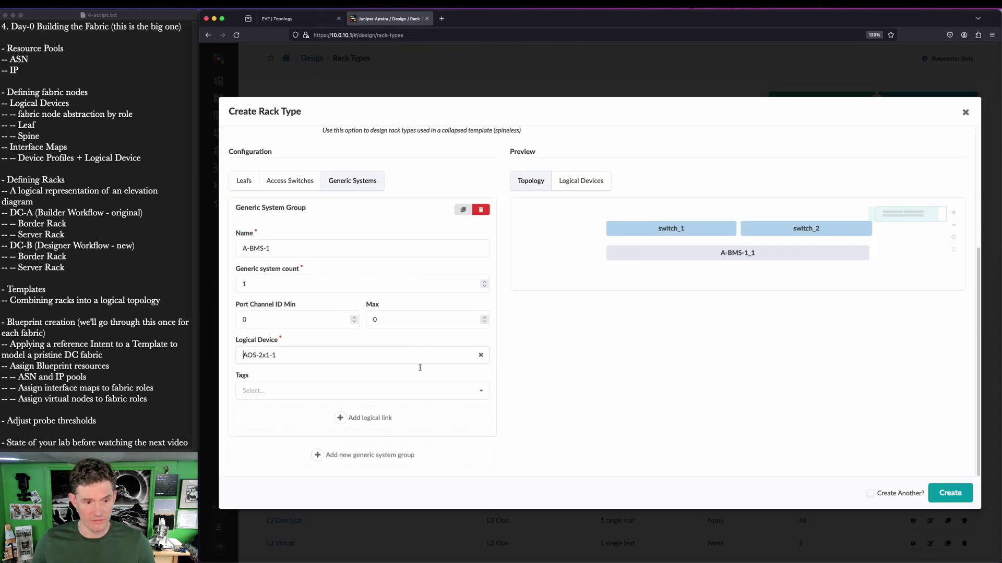
- Add a logical link named "A-switch-LAG1" from A-BMS-1 to the leaf "switch"
click(370, 418)
scroll(219, 406, down, 3)
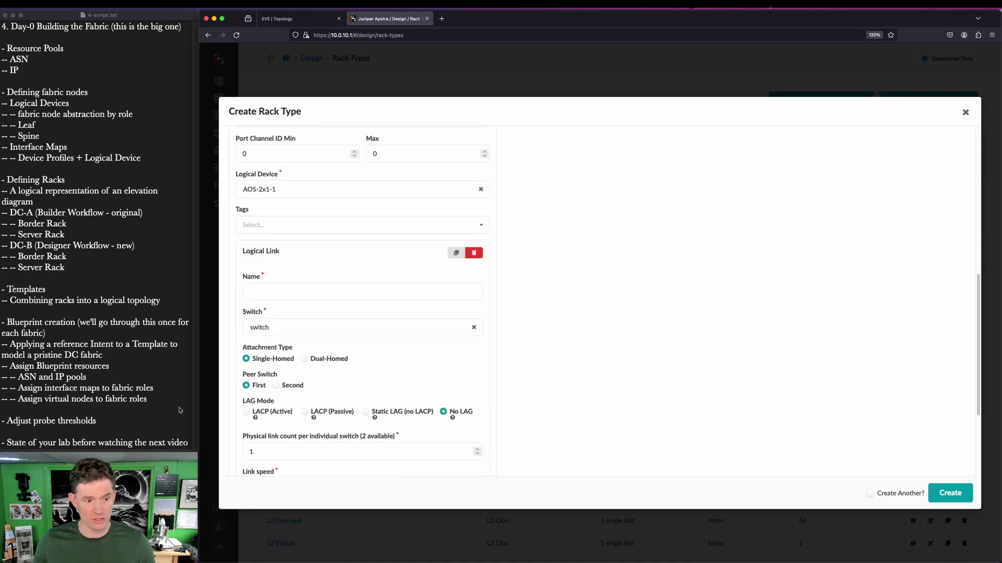
click(324, 291)
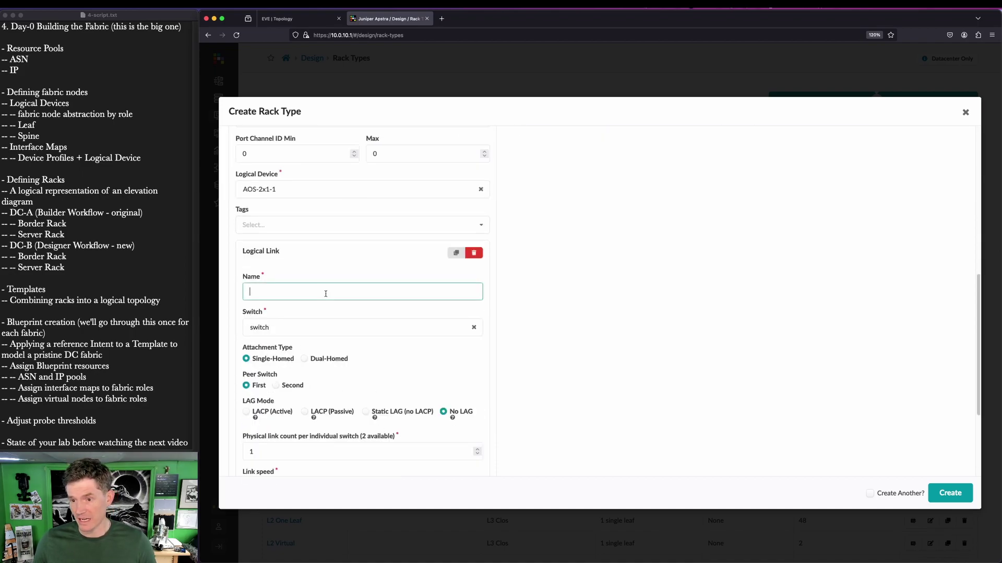
text(A-)
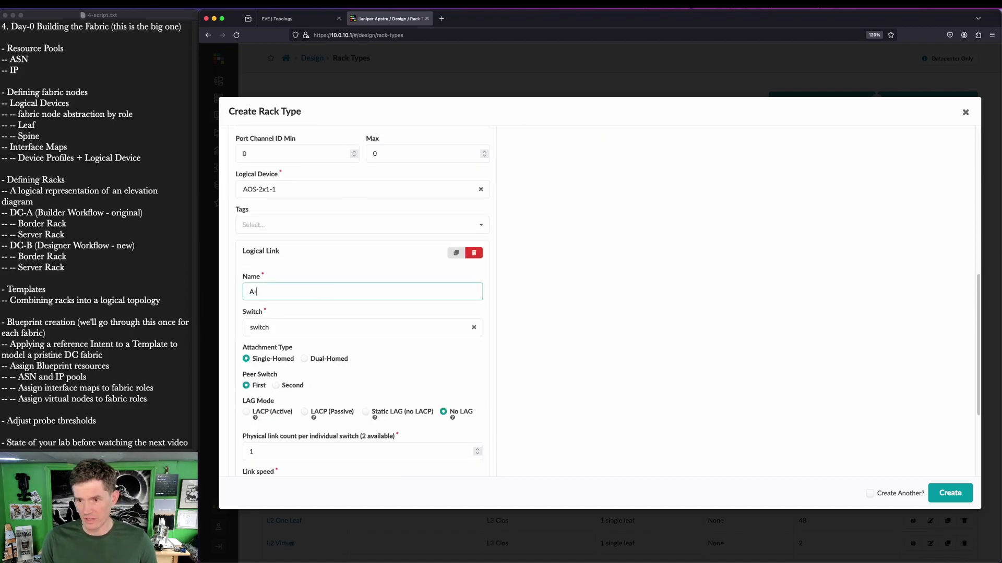
text(switch-LAG1)
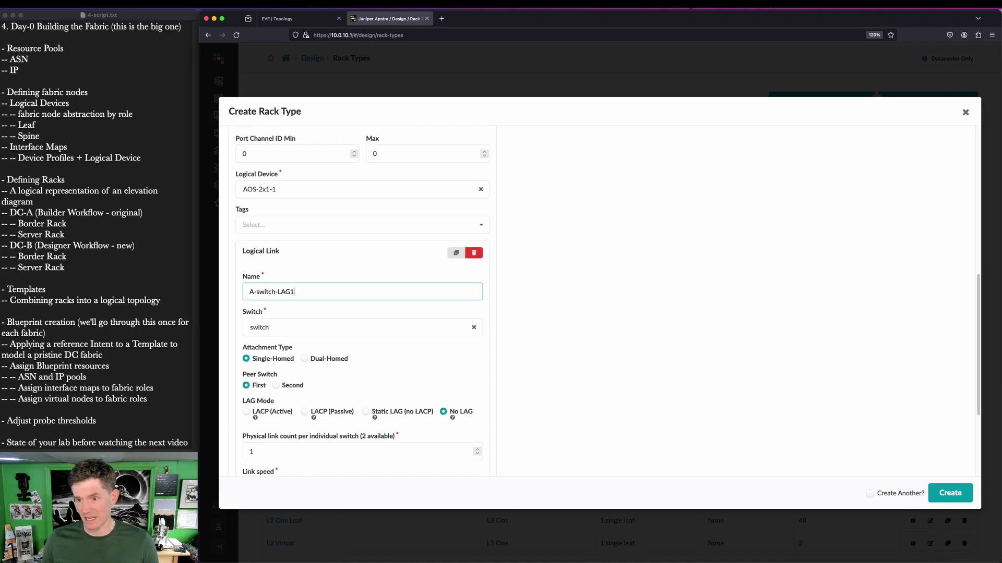
key(ctrl+shift+a)
drag(243, 313, 265, 339)
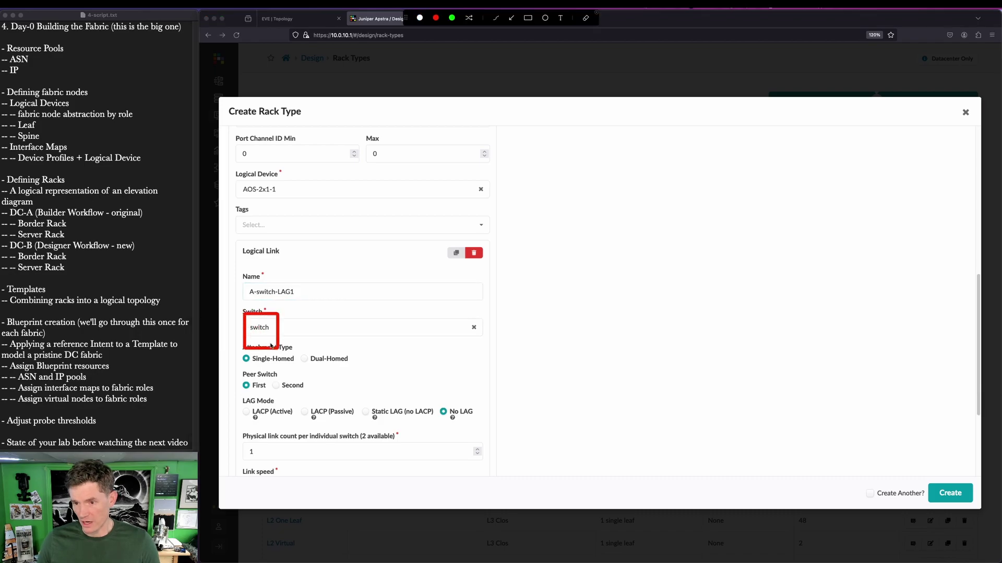
key(Escape)
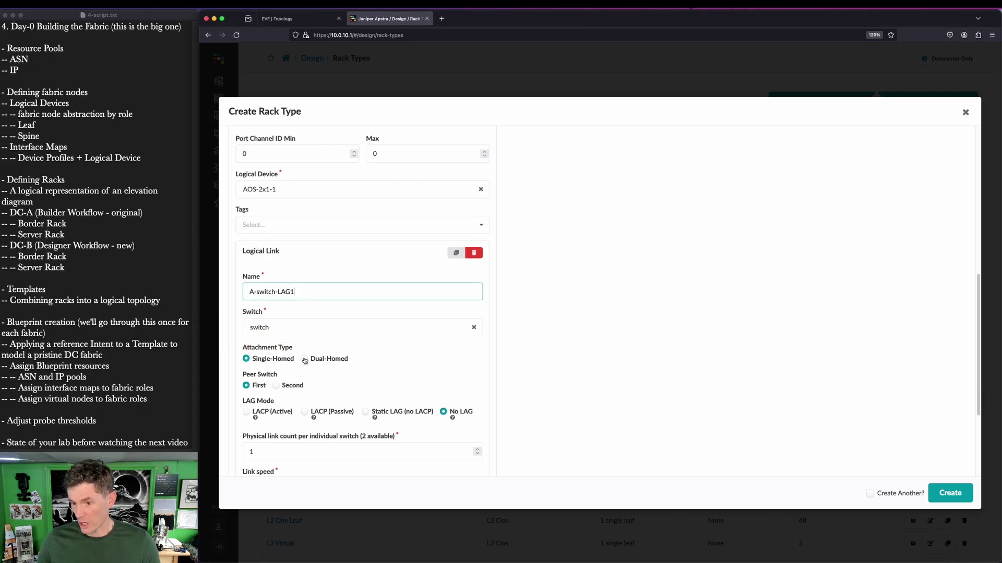
- Make the A-switch-LAG1 link dual-homed, and check the topology preview, LAG mode and link speed
click(305, 360)
scroll(760, 313, up, 5)
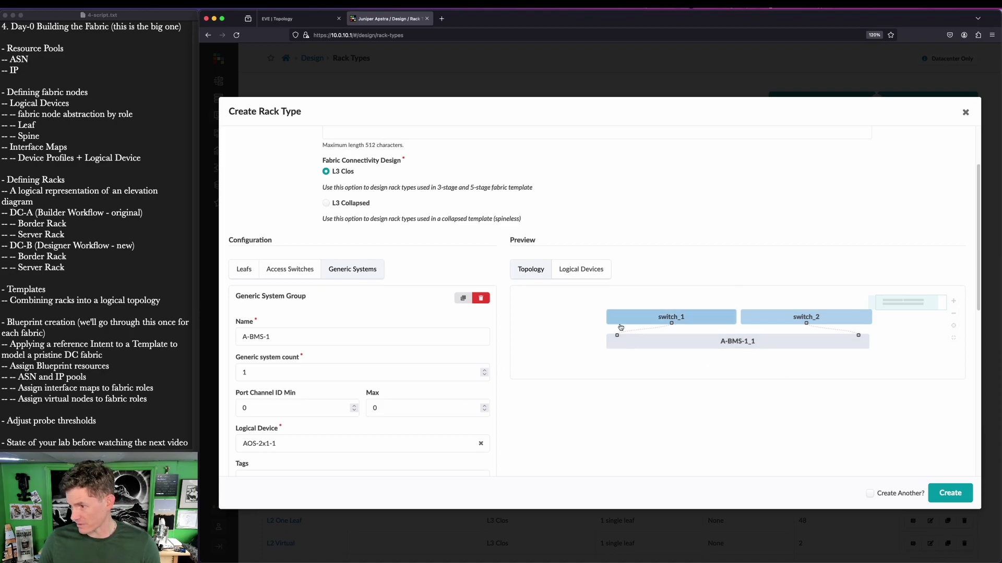
drag(599, 290, 907, 380)
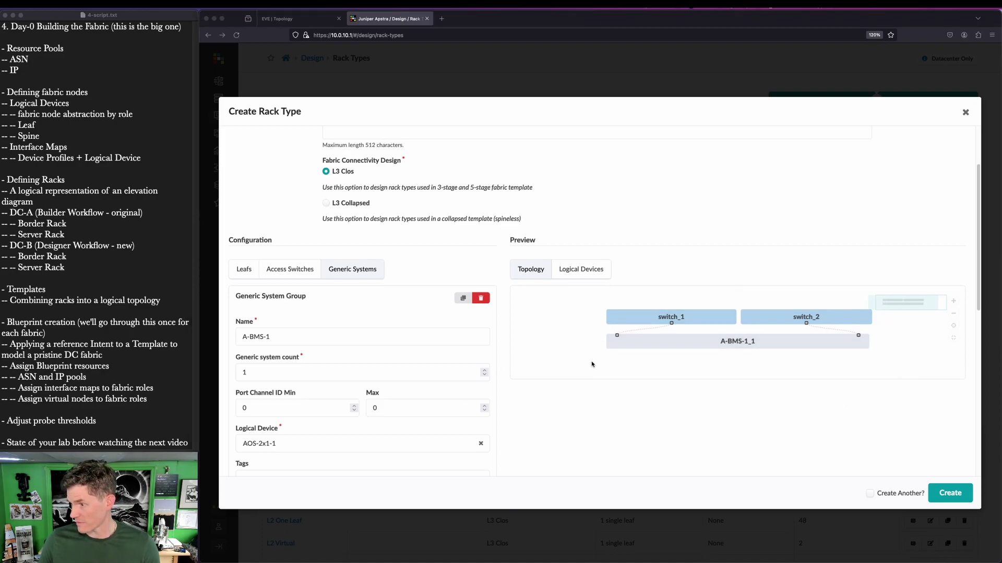
scroll(572, 437, down, 10)
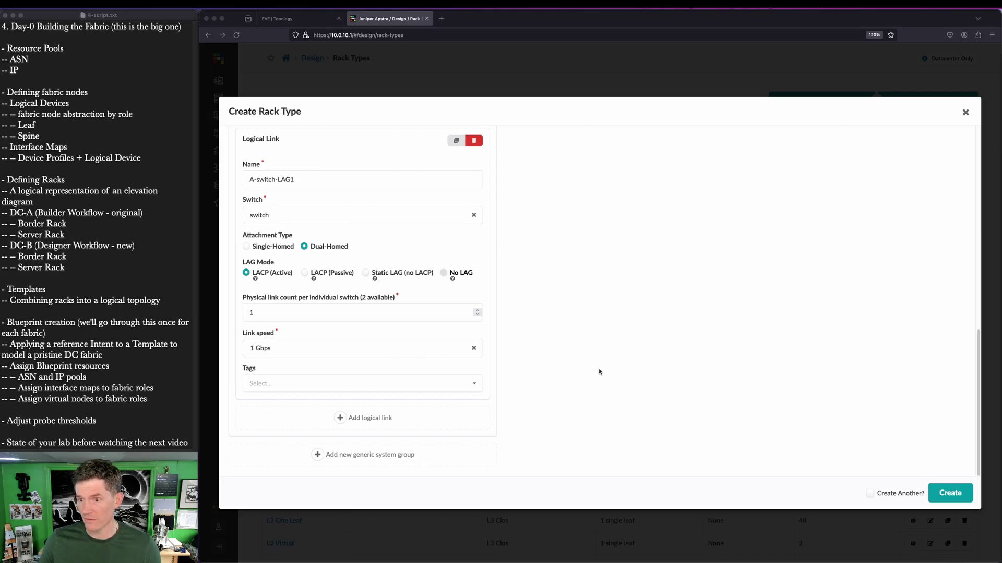
scroll(595, 360, up, 1)
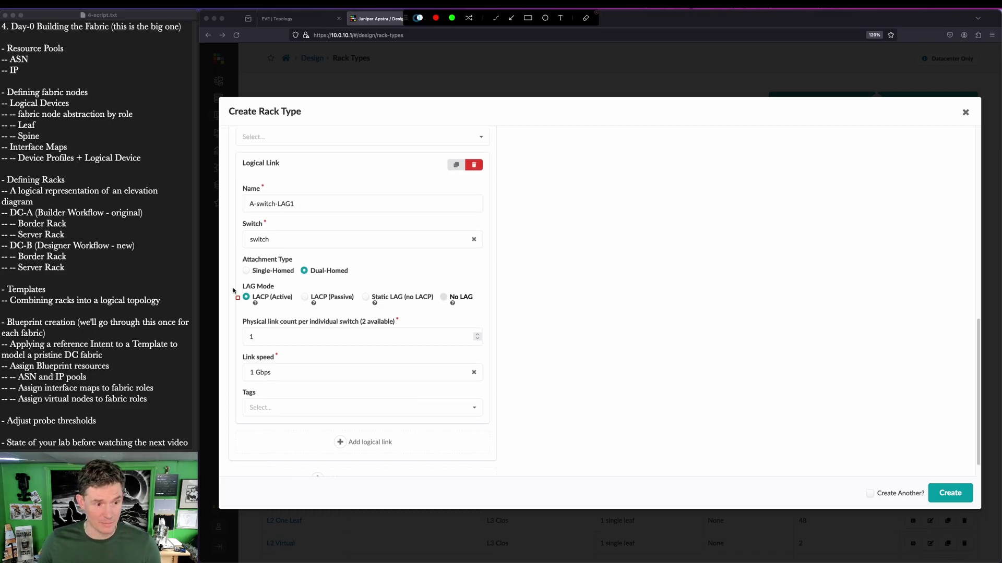
drag(240, 281, 309, 312)
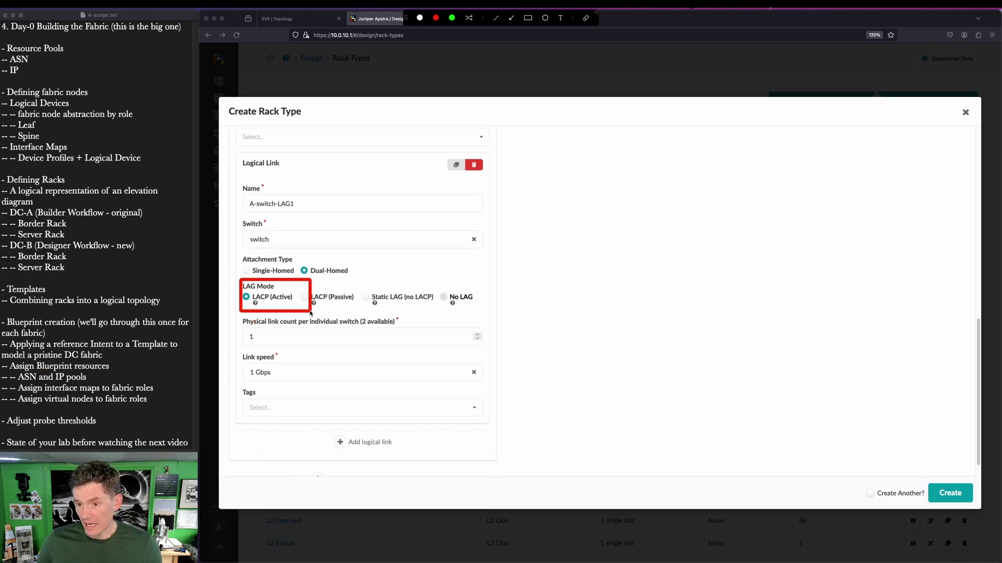
key(Escape)
drag(230, 347, 548, 402)
key(Escape)
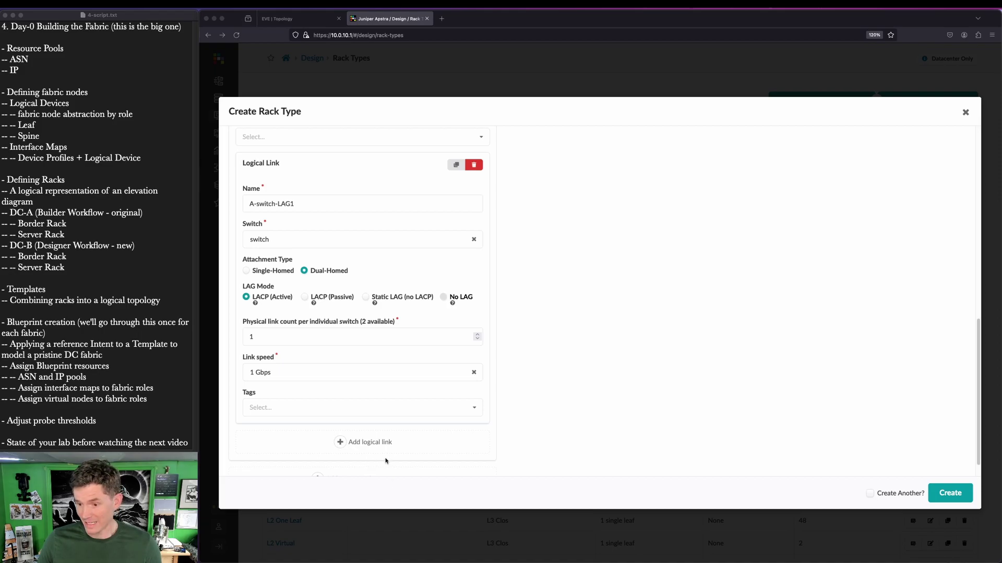
- Add a second generic system group to the rack and name it "A-BMS-2"
scroll(391, 469, down, 1)
key(ctrl+shift+a)
drag(298, 437, 384, 471)
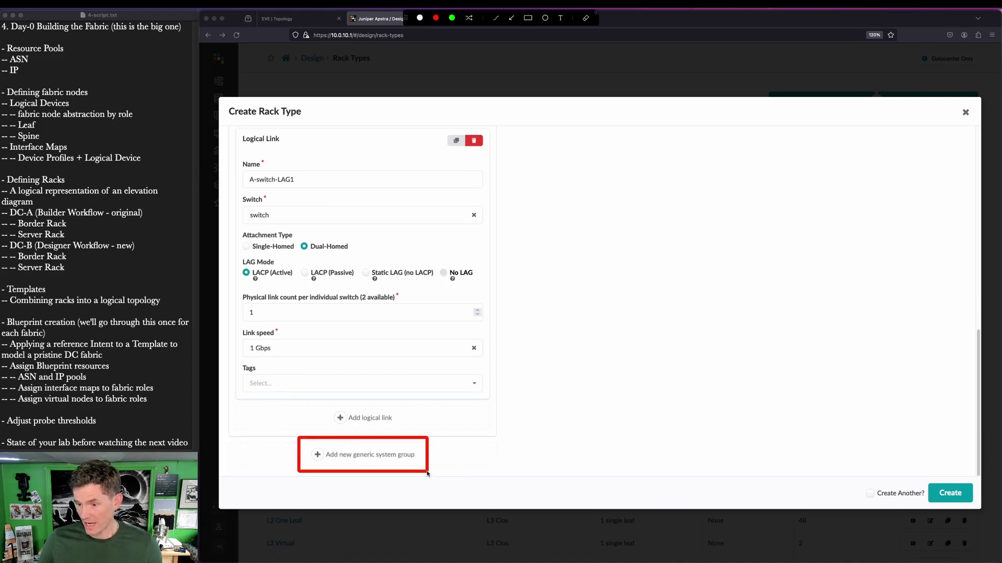
key(Escape)
click(384, 454)
click(279, 322)
key(super+Tab)
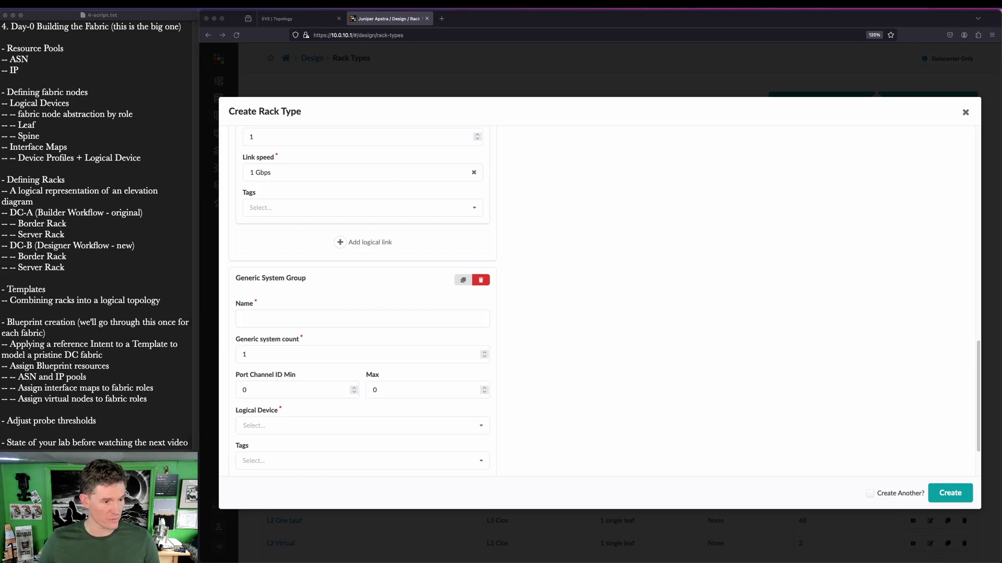
click(318, 320)
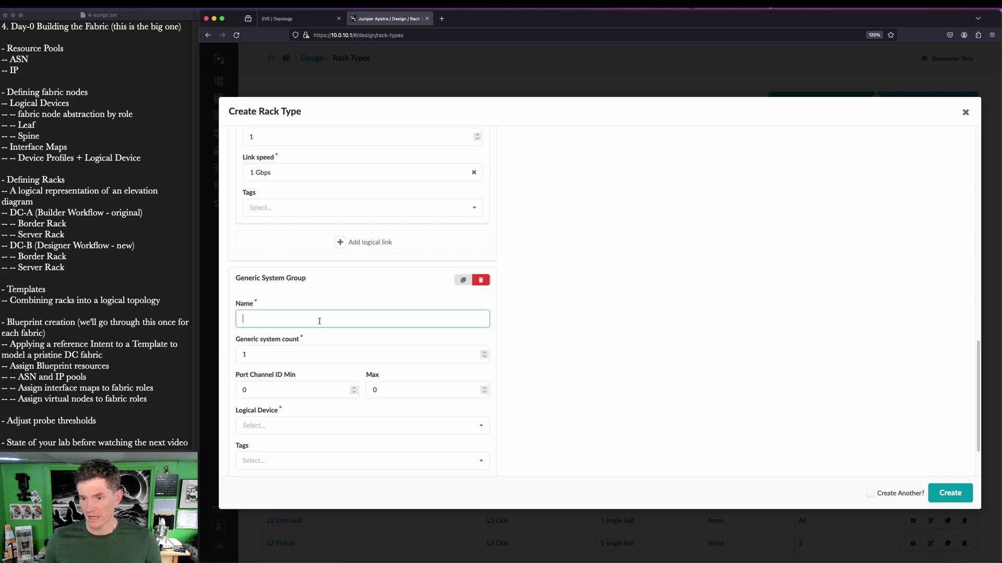
text(A-BMS-1)
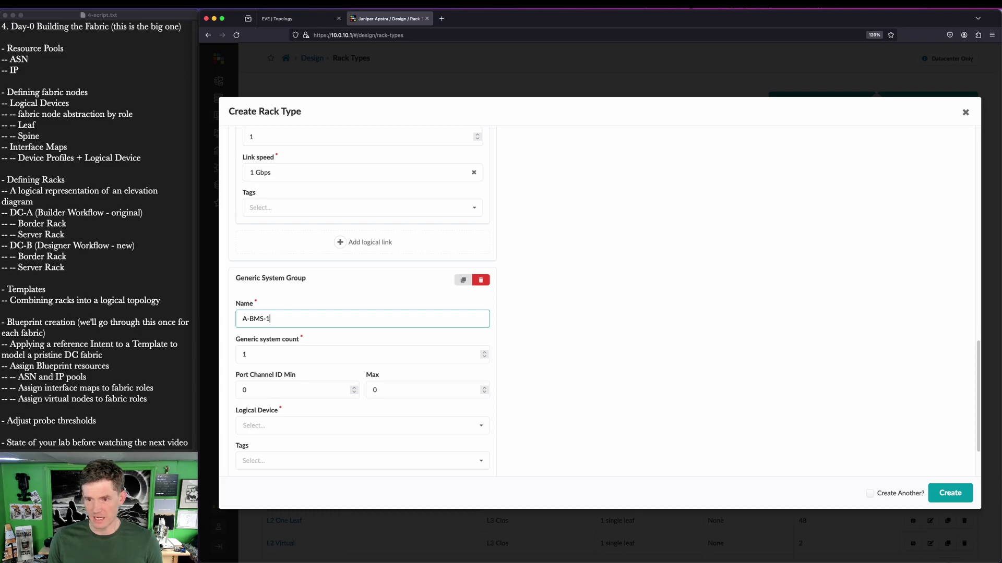
key(Tab)
key(Tab)
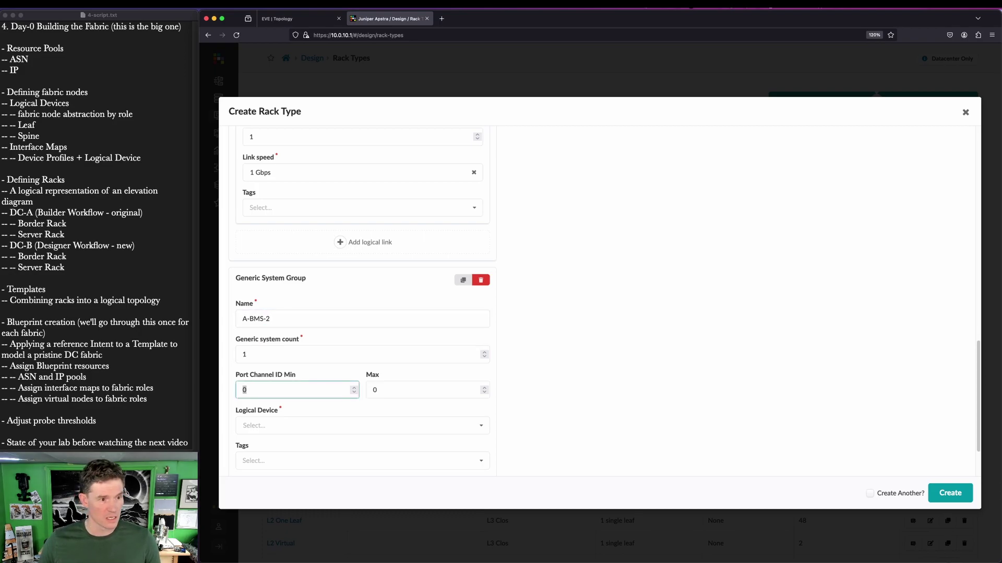
- Assign the AOS-2x1-1 logical device to the A-BMS-2 generic system group
click(318, 422)
text(aos-2x1)
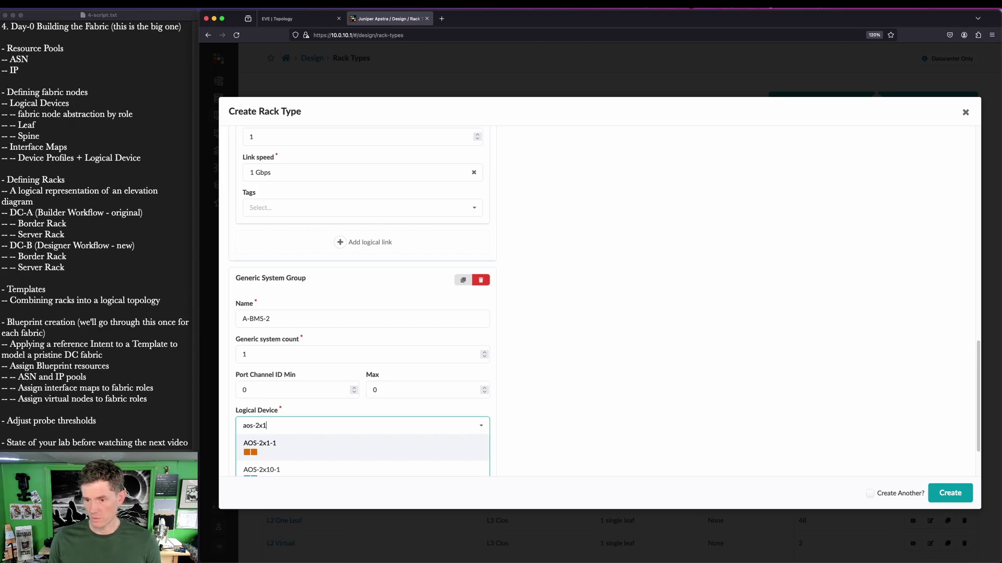
scroll(327, 436, down, 1)
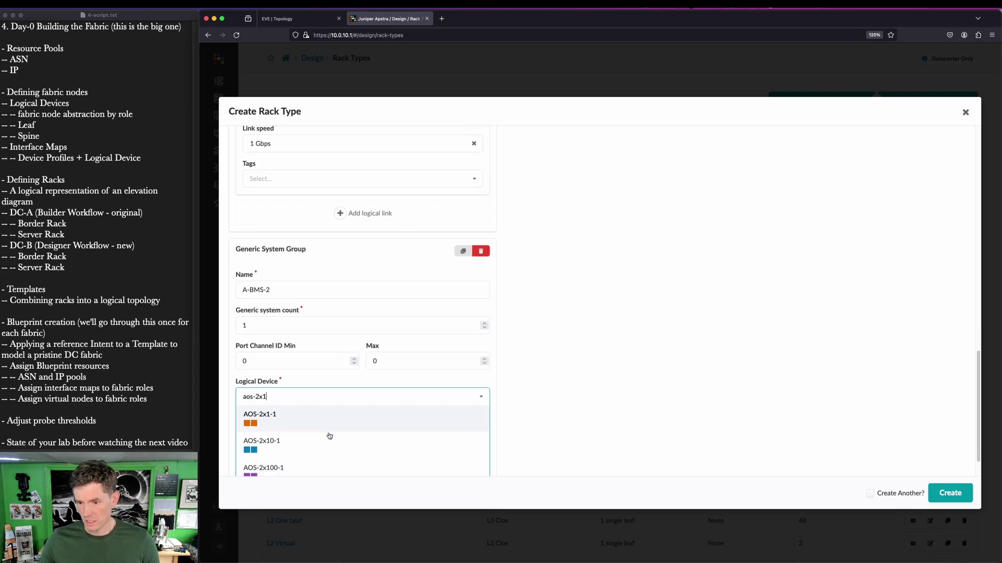
click(289, 416)
- Add a dual-homed logical link named "A-switch-LAG2" from A-BMS-2 to the leaf "switch"
click(369, 461)
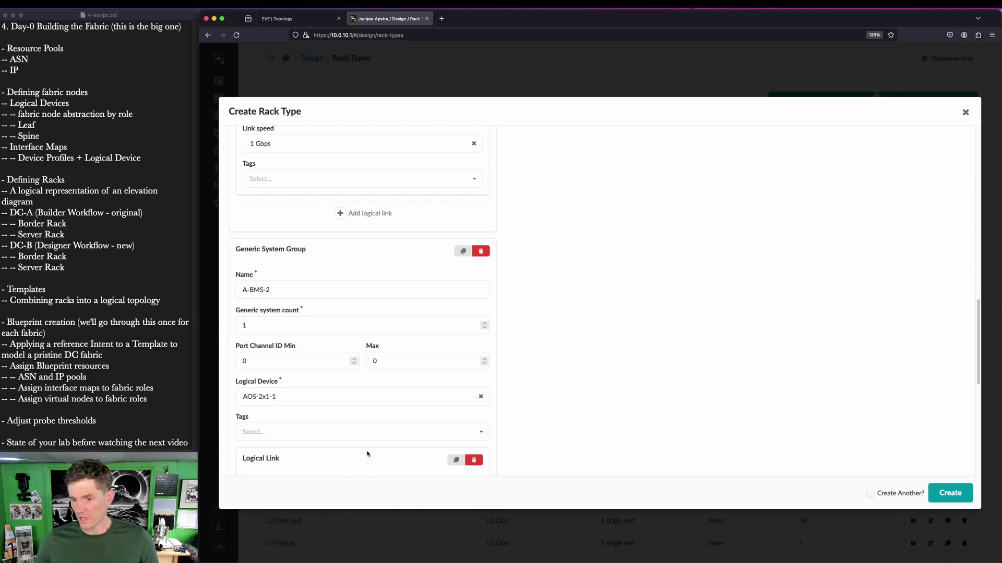
scroll(334, 417, down, 7)
click(280, 279)
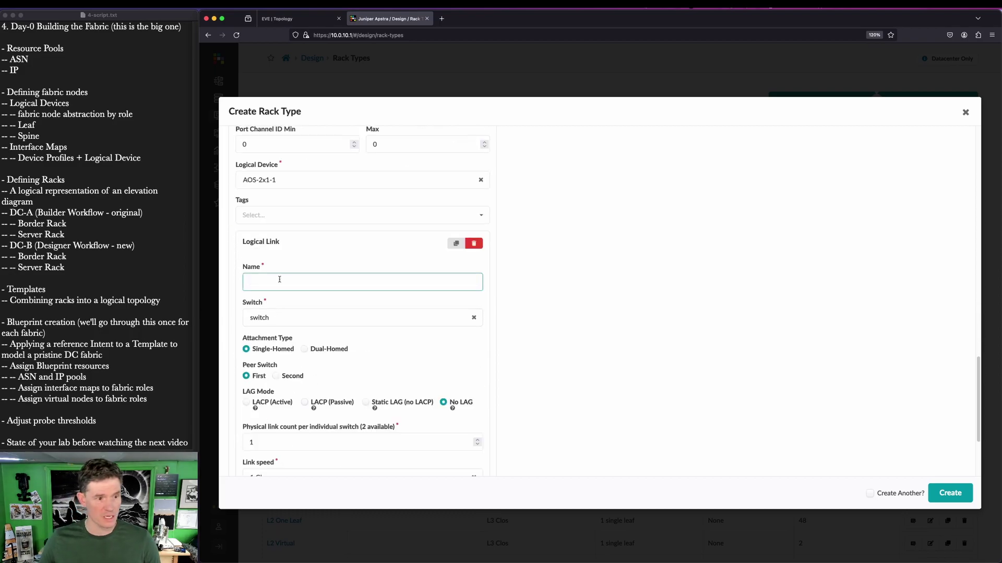
text(A-switch-LAG2)
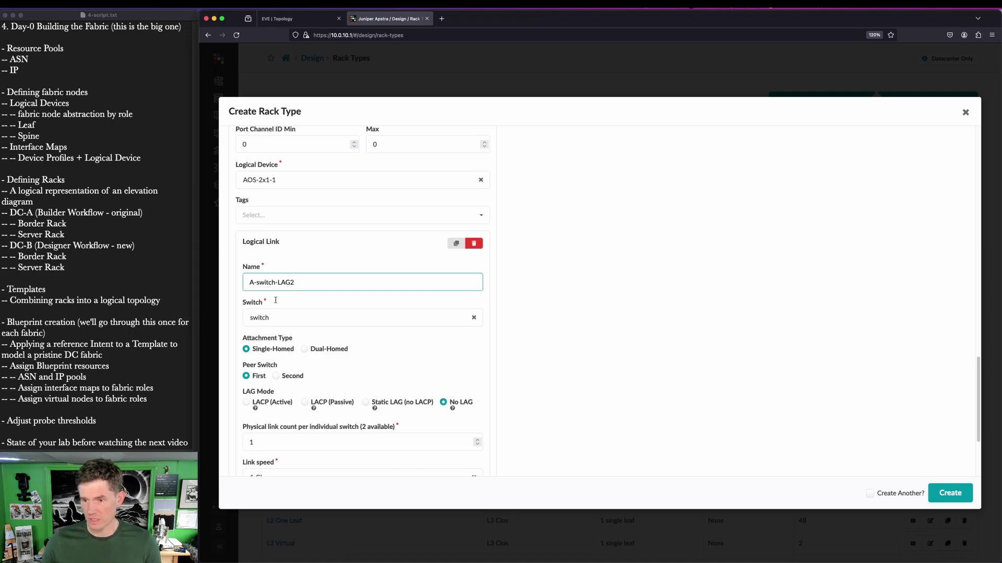
click(324, 349)
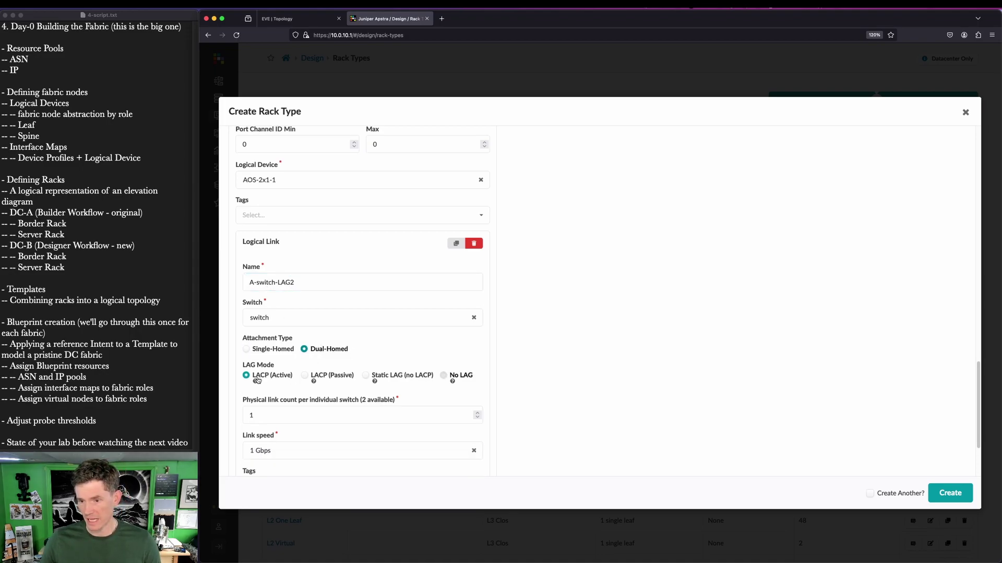
- Add a third generic system group named "A-BMS-3" and assign it the AOS-1x1-1 logical device
scroll(365, 417, down, 5)
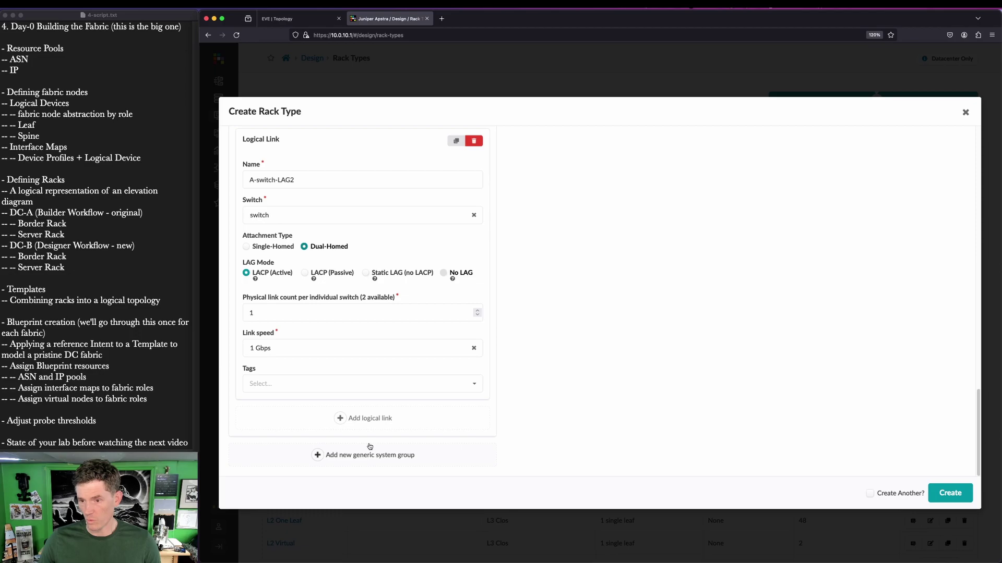
click(372, 454)
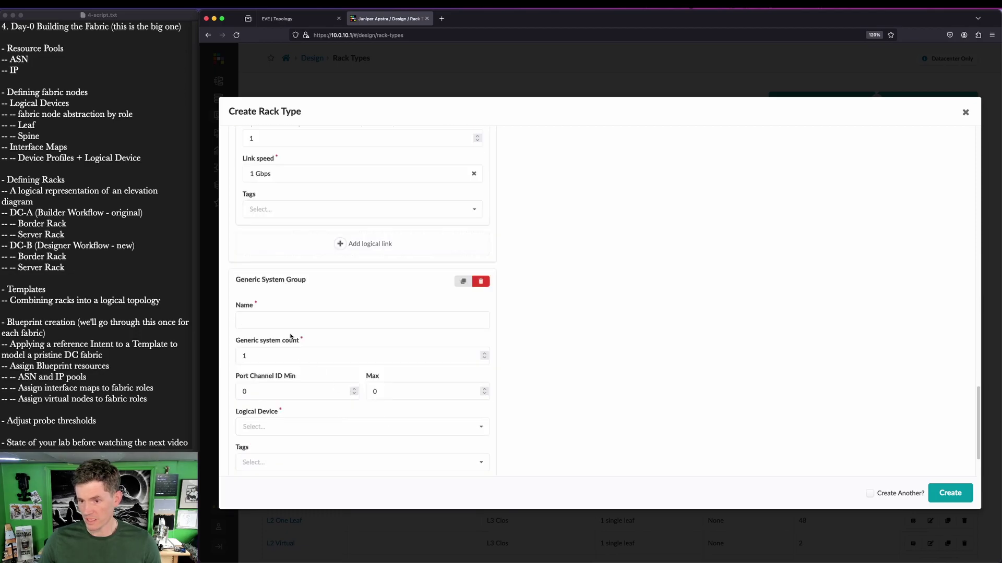
key(super+Tab)
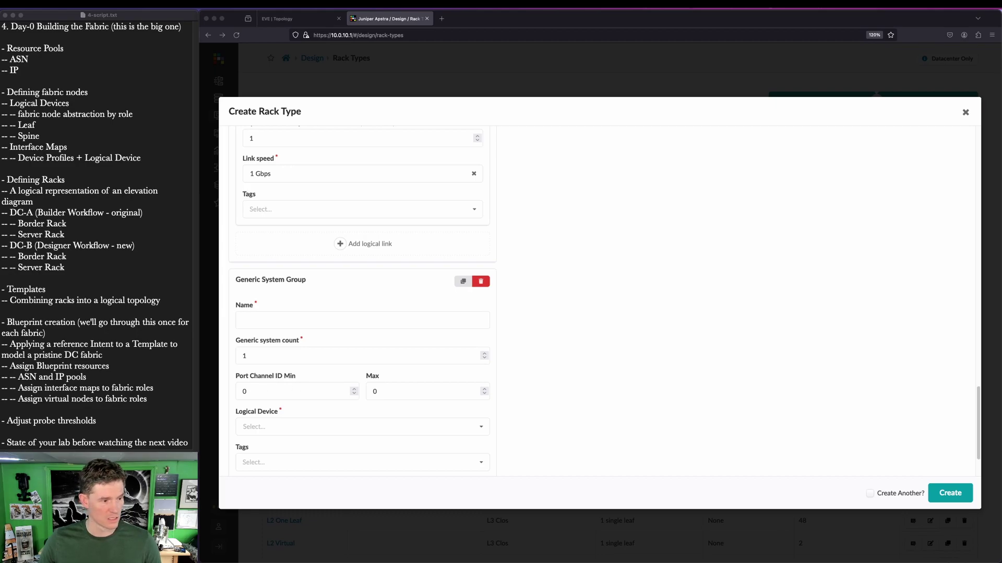
click(300, 320)
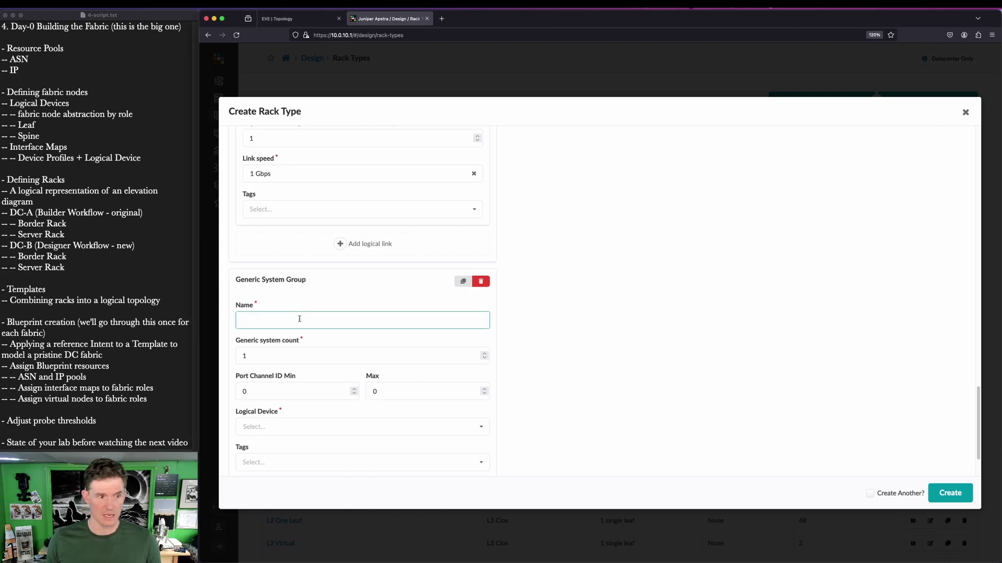
text(A-BMS-3)
click(300, 423)
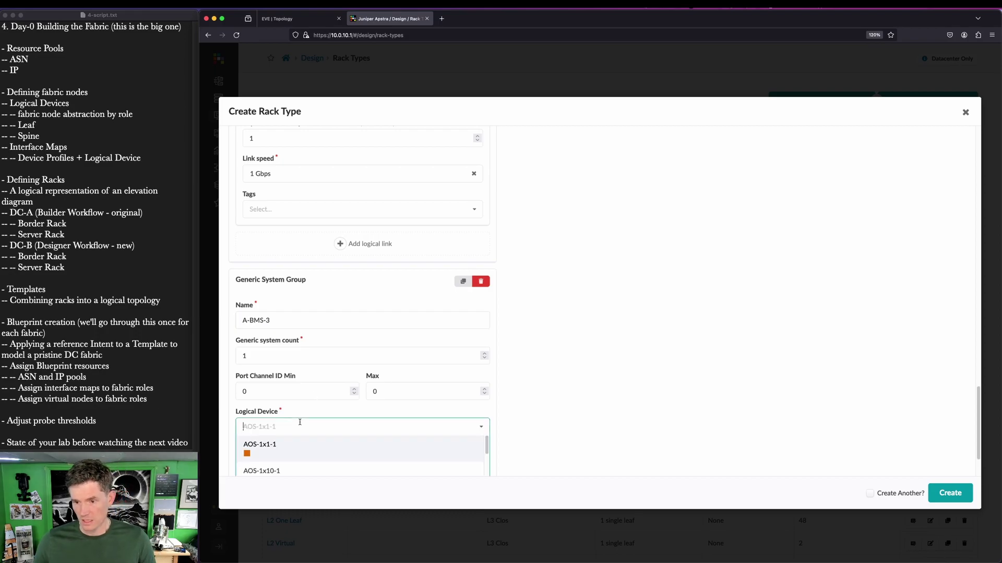
click(295, 450)
- Add a logical link to the A-BMS-3 generic system group
scroll(322, 443, down, 3)
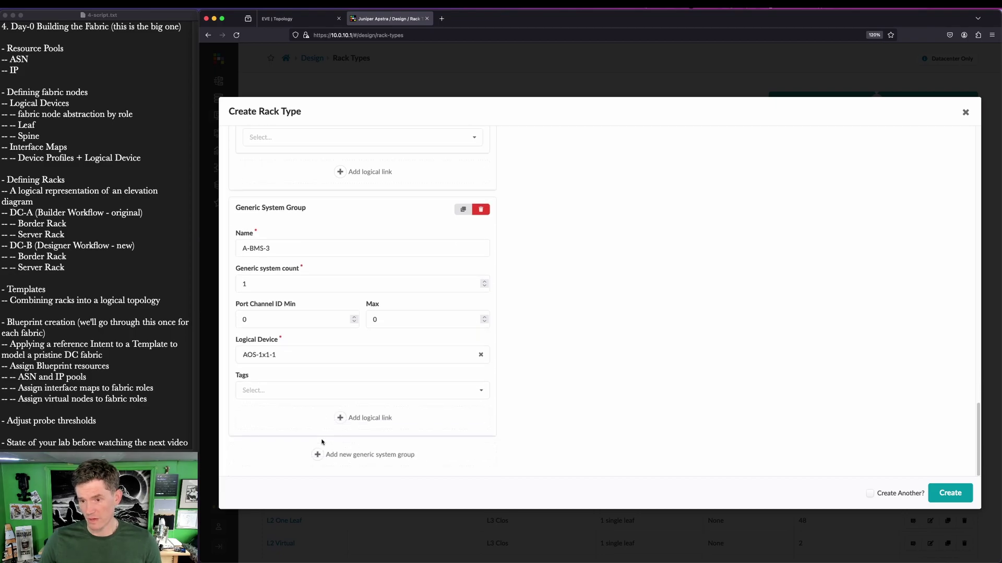
click(352, 418)
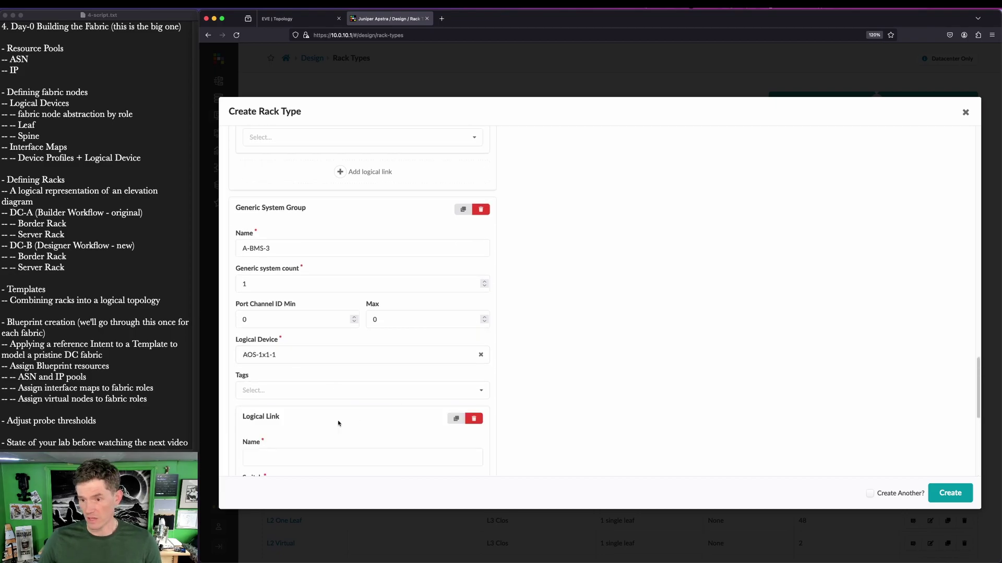
scroll(293, 343, down, 3)
click(268, 260)
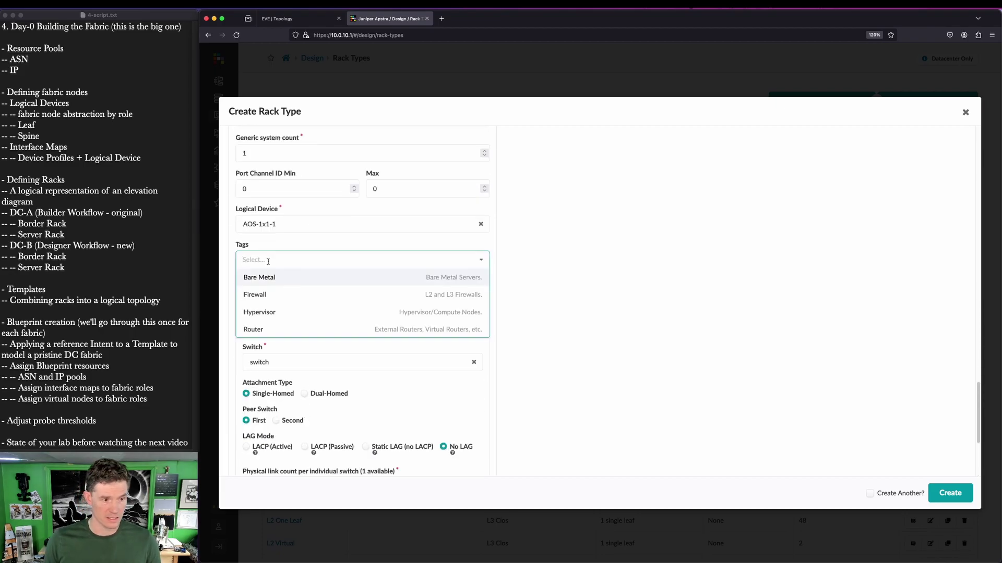
text(A-switch-)
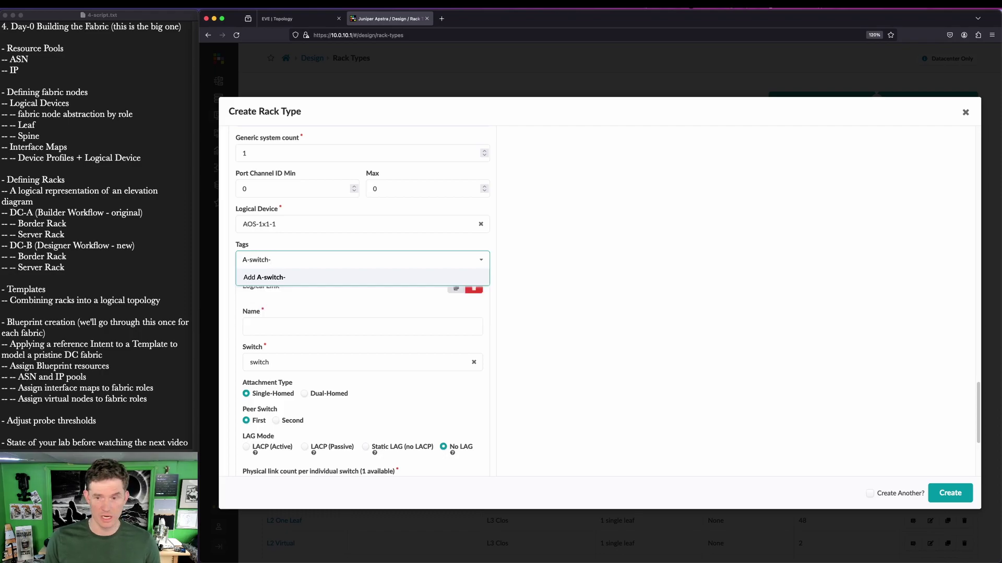
text(1)
click(284, 278)
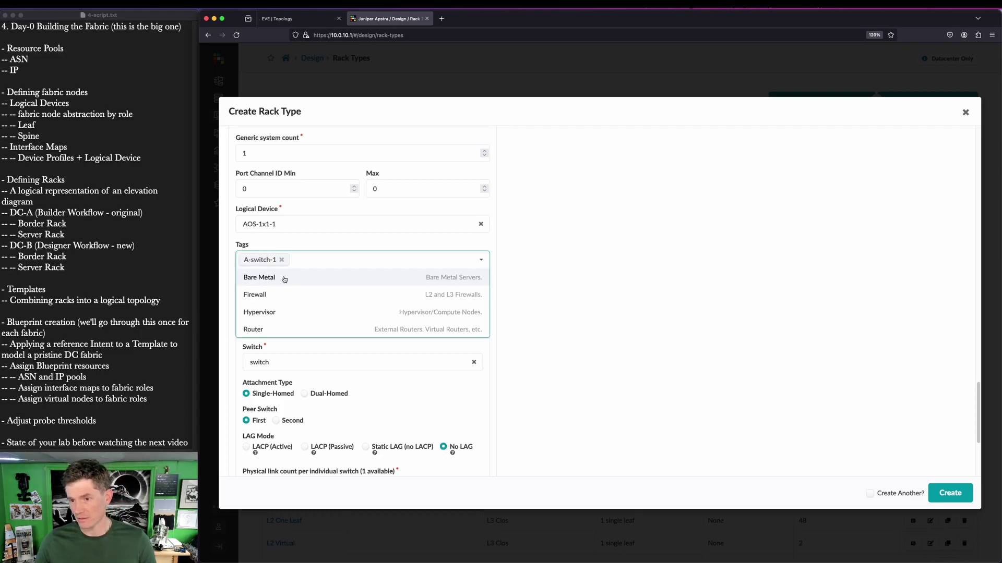
click(573, 329)
click(330, 261)
click(323, 357)
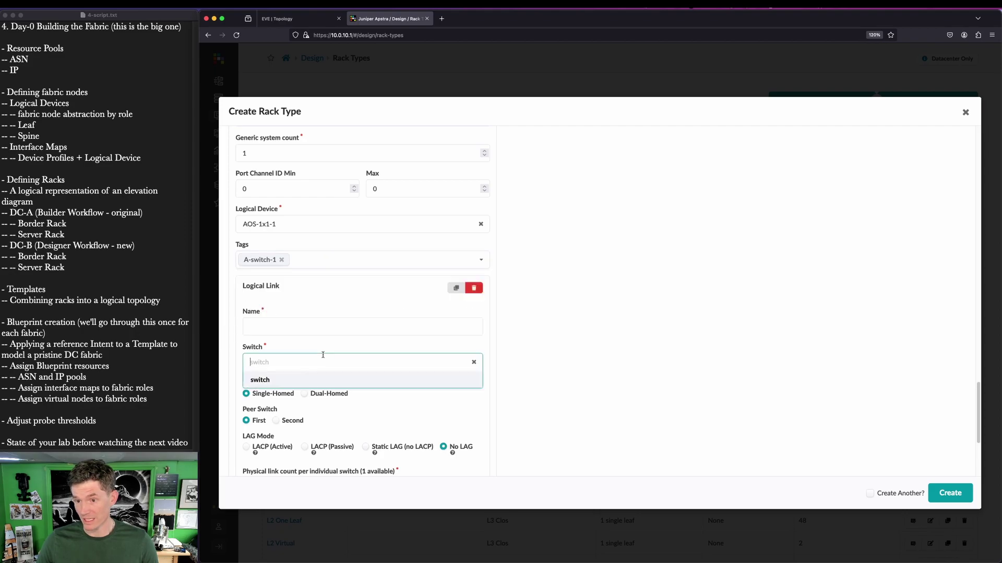
click(325, 328)
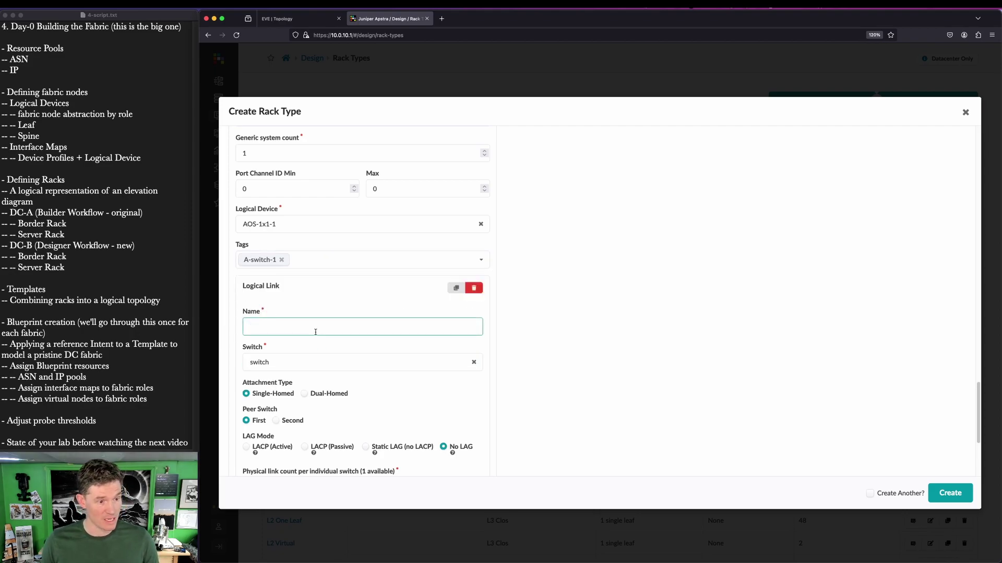
click(281, 260)
- Name the A-BMS-3 group's logical link "A-switch-1"
click(284, 328)
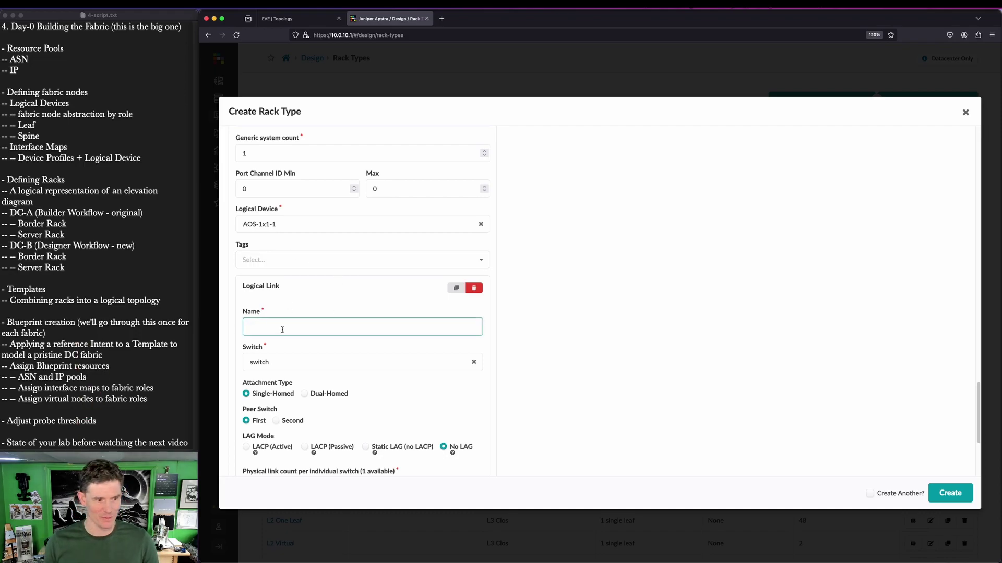
text(A-switch-)
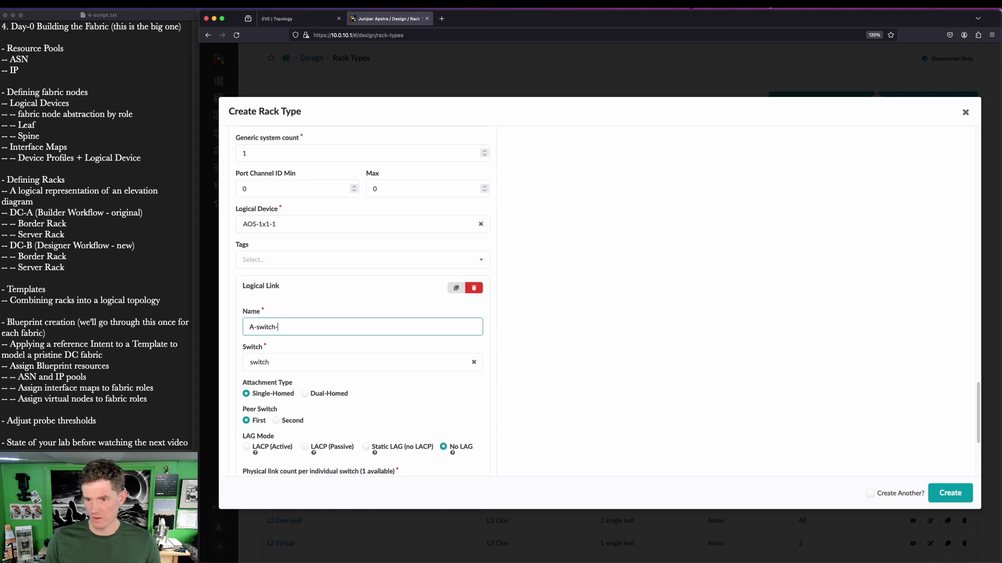
text(1)
- Examine the A-switch-1 link's peer switch options, and compare the rack's topology preview with the DC-A leaf wiring in the EVE topology
scroll(250, 368, down, 1)
mouse_move(239, 364)
mouse_down()
mouse_move(251, 379)
mouse_move(308, 392)
mouse_up()
drag(237, 387, 321, 414)
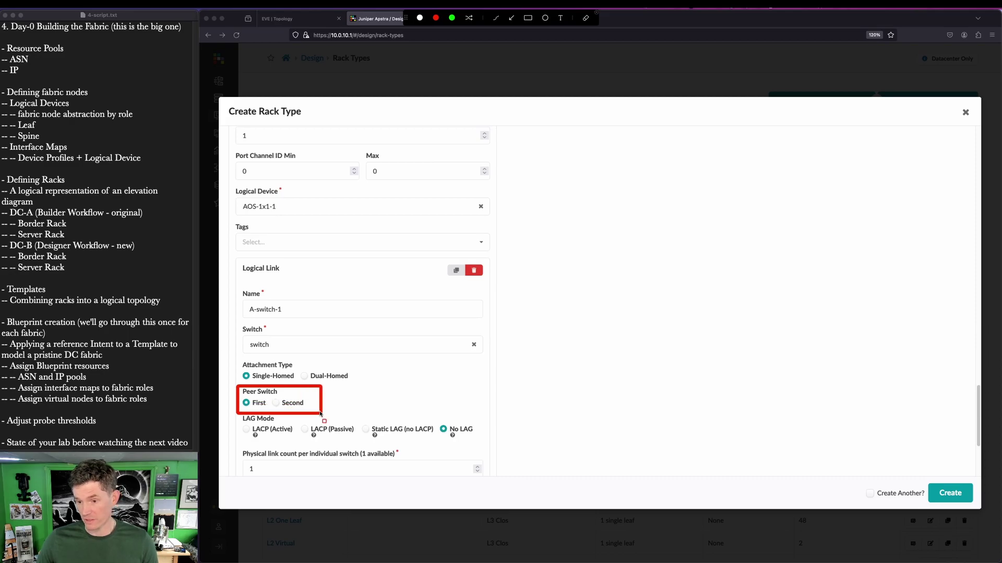
scroll(756, 386, down, 5)
scroll(754, 381, up, 10)
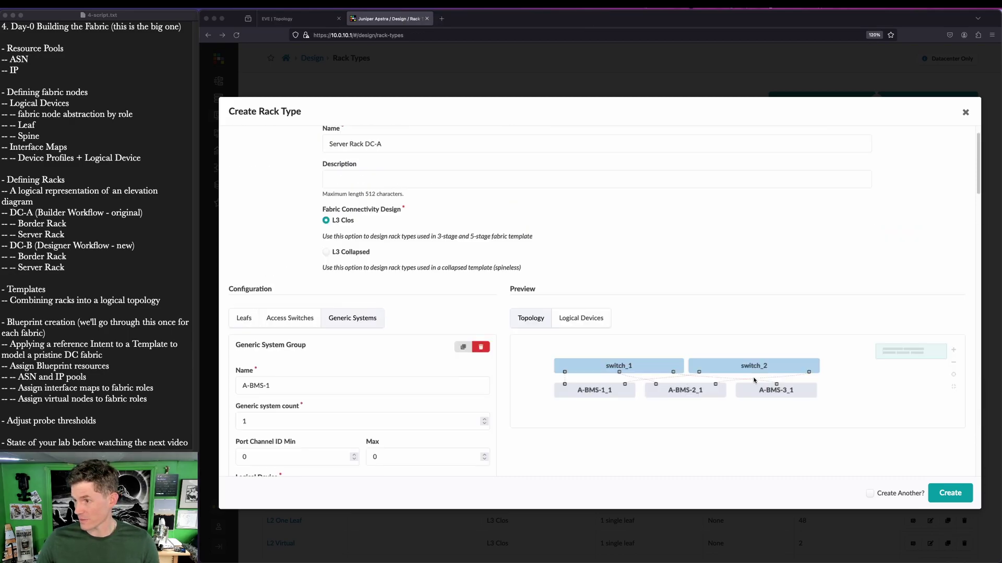
click(342, 24)
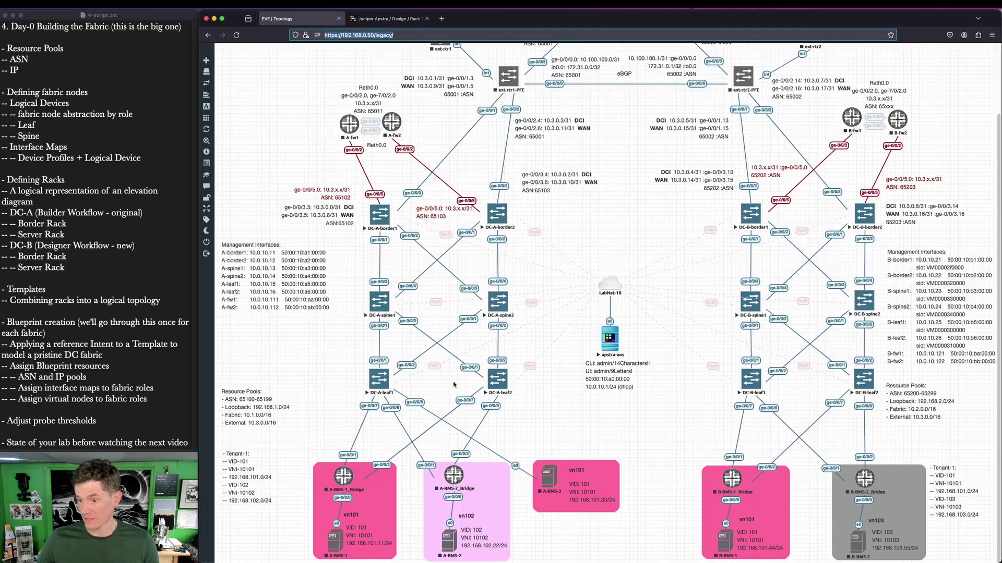
drag(351, 354, 435, 419)
click(399, 21)
- Compare the LAG mode and peer switch settings of the A-switch-LAG2 and A-switch-1 links, and review the rack's topology preview
scroll(404, 418, down, 8)
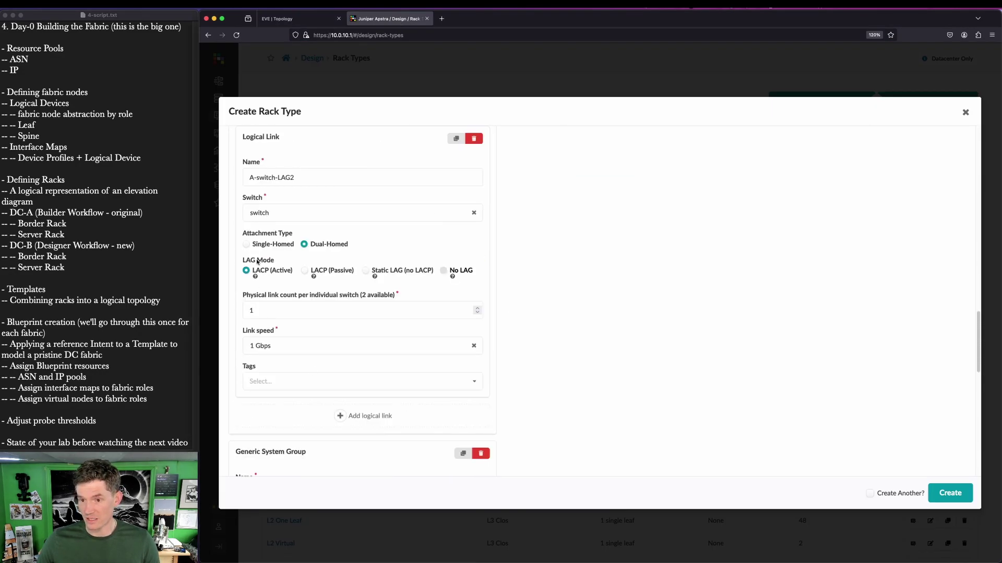
drag(233, 250, 296, 285)
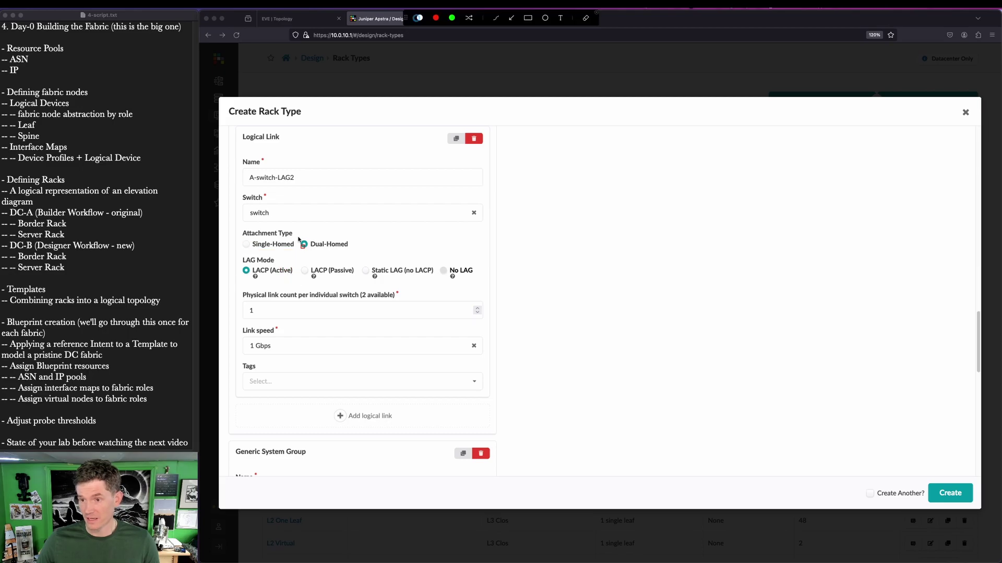
scroll(287, 356, up, 5)
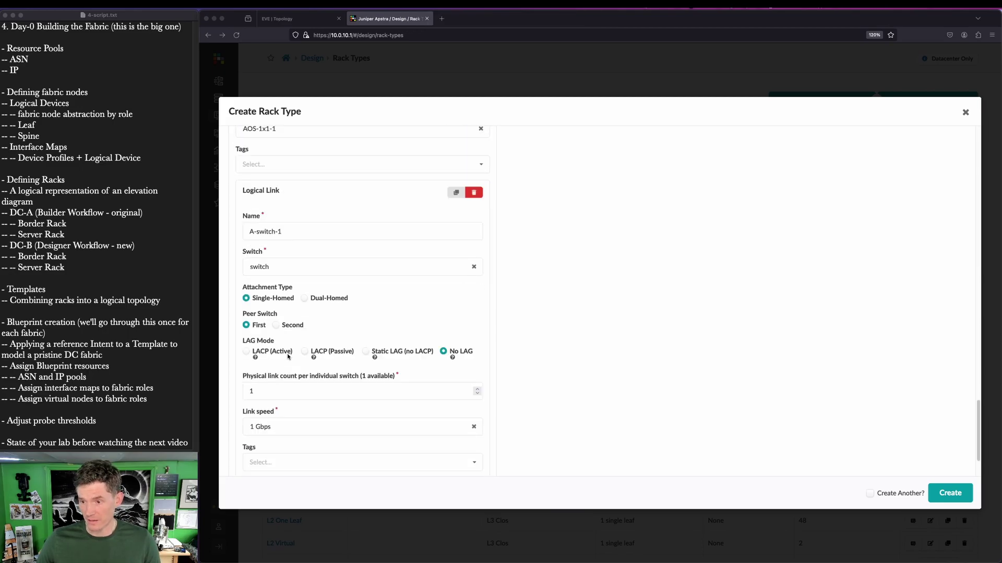
drag(428, 333, 486, 373)
drag(231, 303, 295, 348)
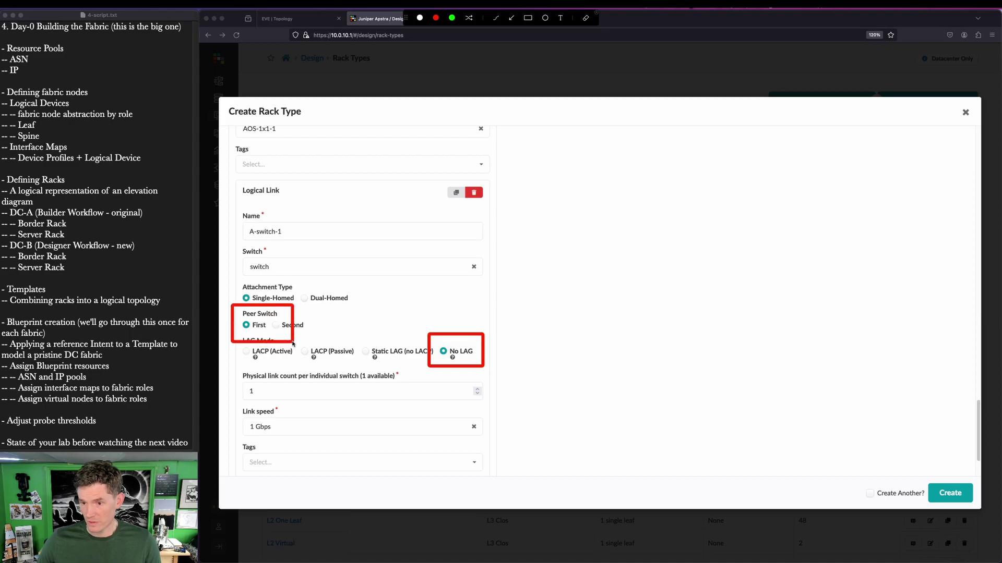
scroll(334, 433, down, 3)
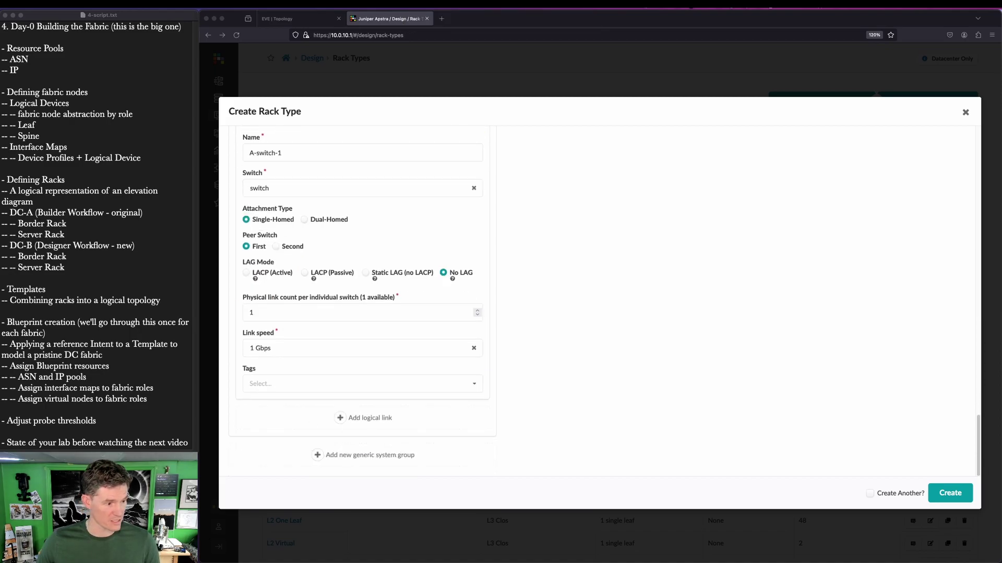
scroll(577, 371, up, 10)
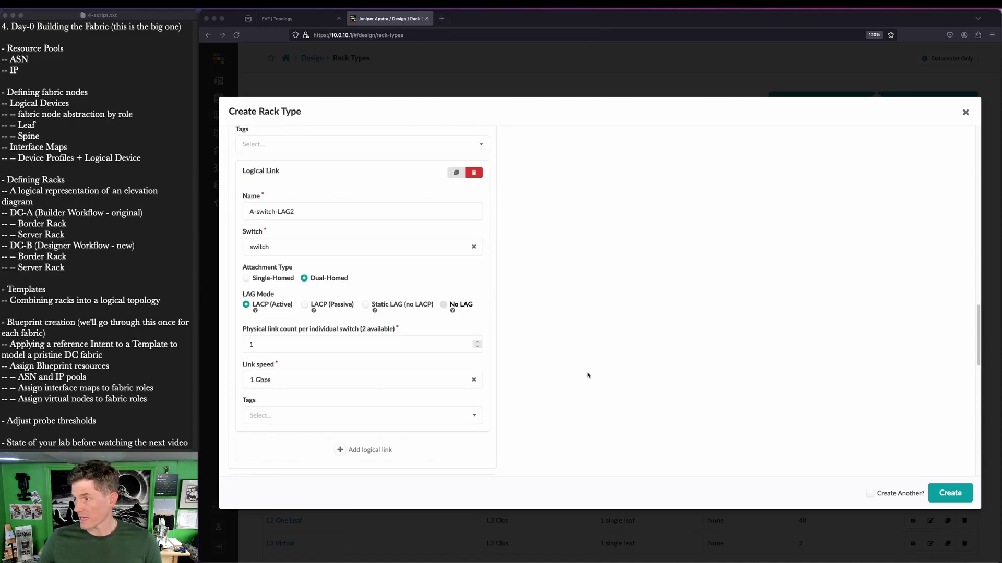
scroll(598, 360, up, 10)
scroll(741, 397, down, 2)
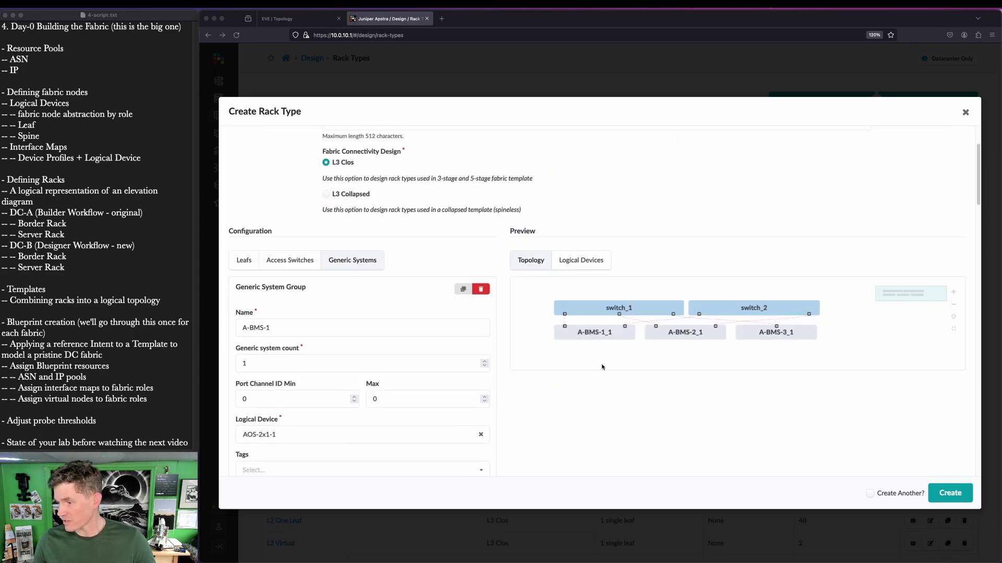
key(super+shift+a)
drag(559, 284, 881, 353)
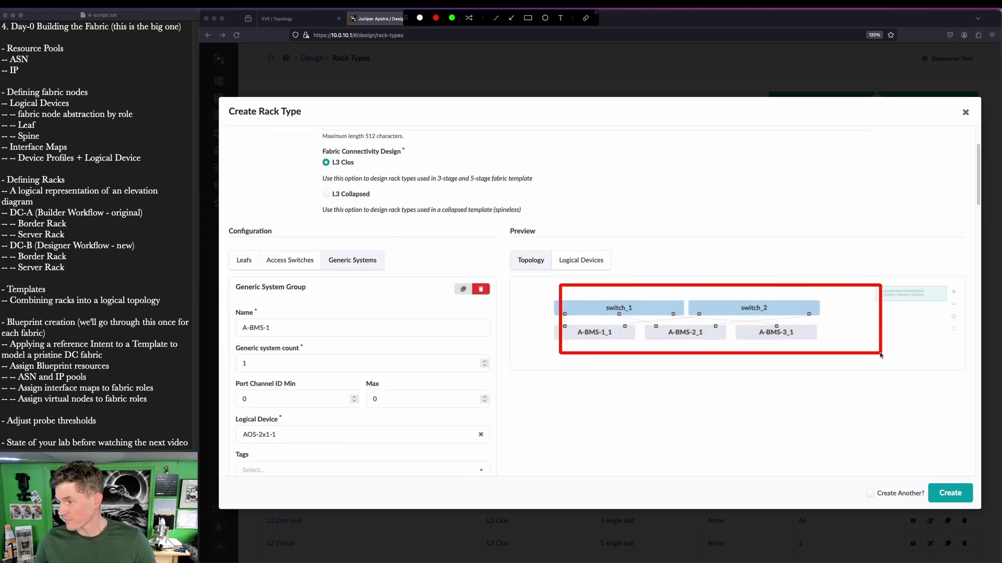
key(Escape)
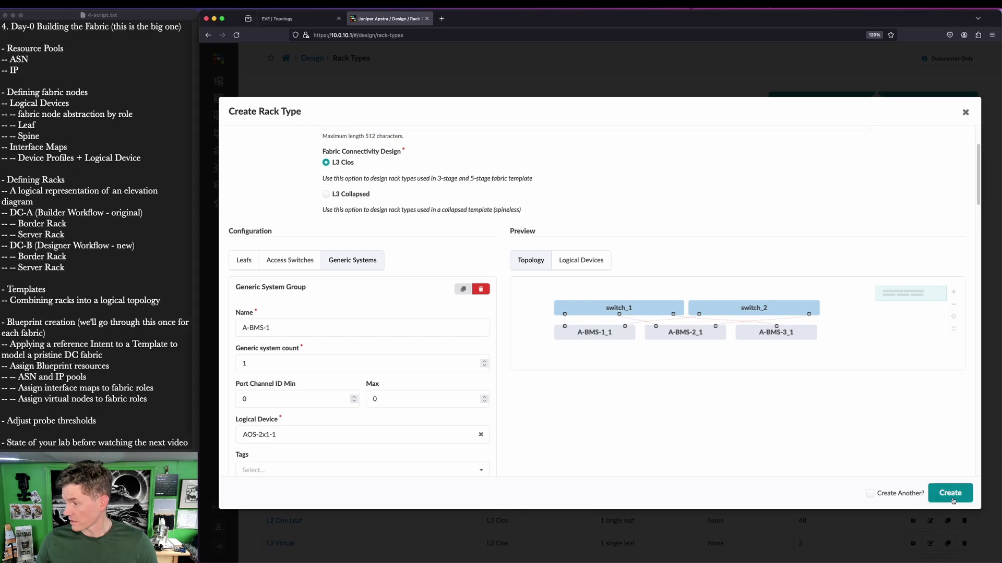
- Create the Server Rack DC-A rack type from the completed definition
right_click(955, 491)
key(Escape)
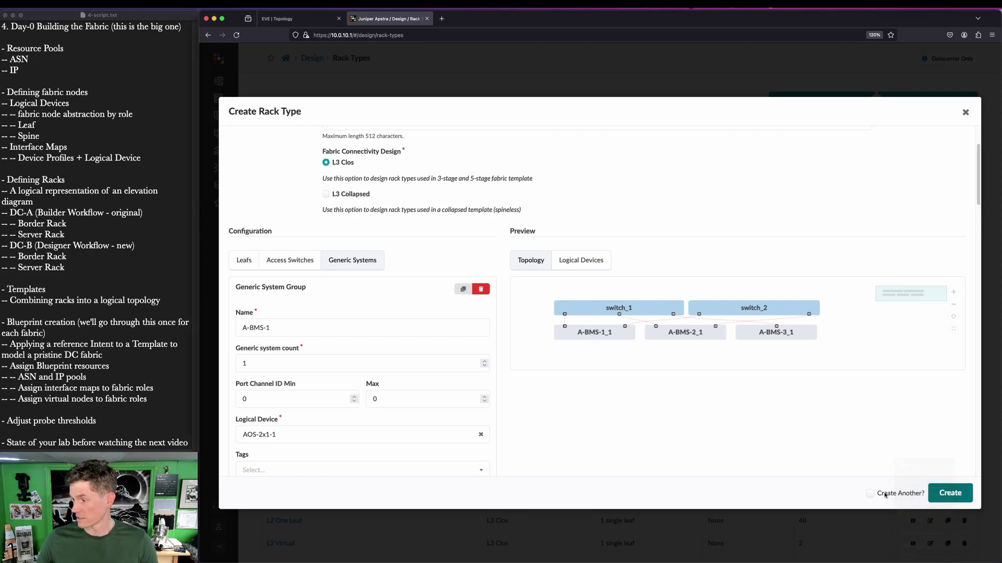
click(882, 493)
click(890, 498)
click(946, 493)
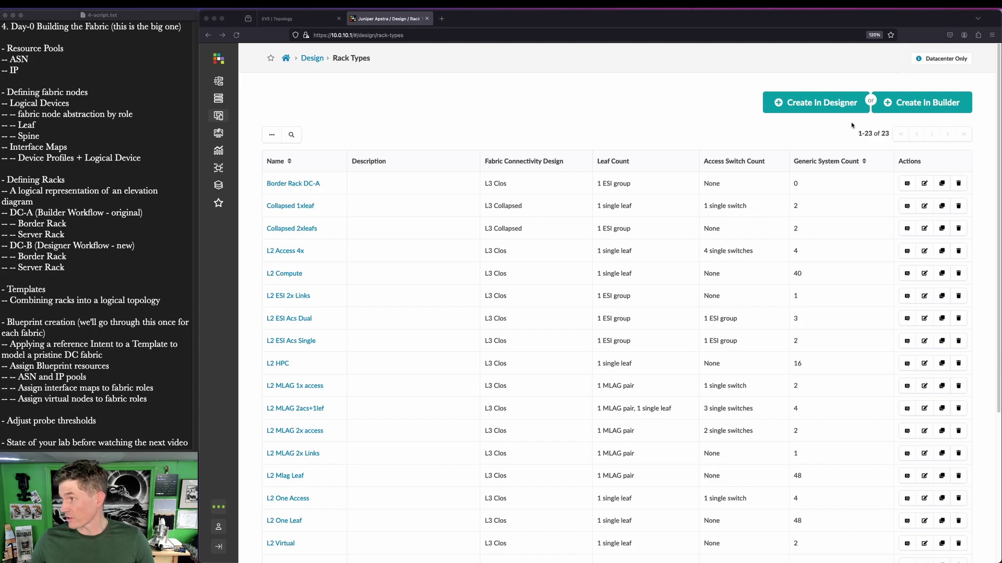
- Start a new rack type in the Designer and name it "Border Rack DC-B"
click(842, 107)
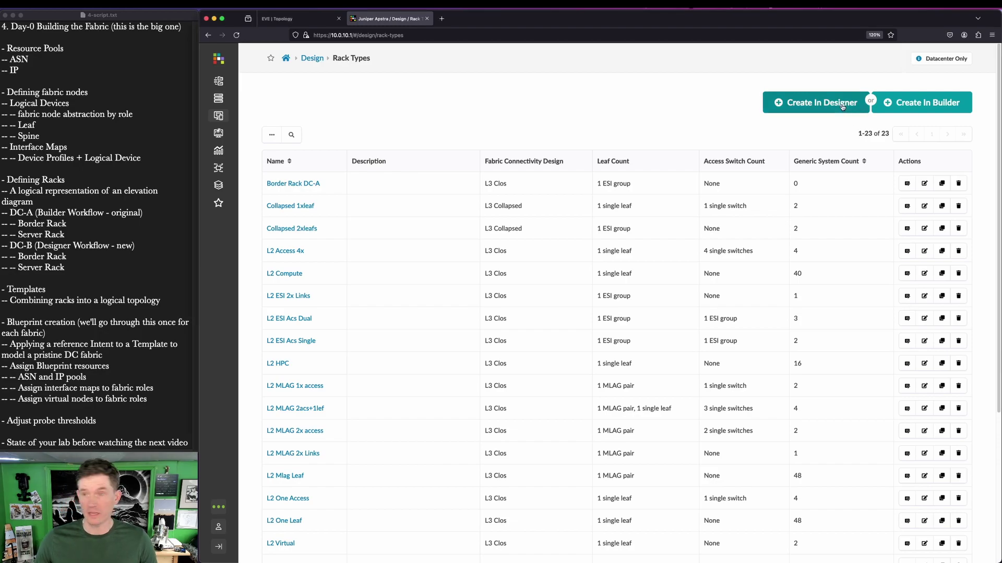
click(842, 107)
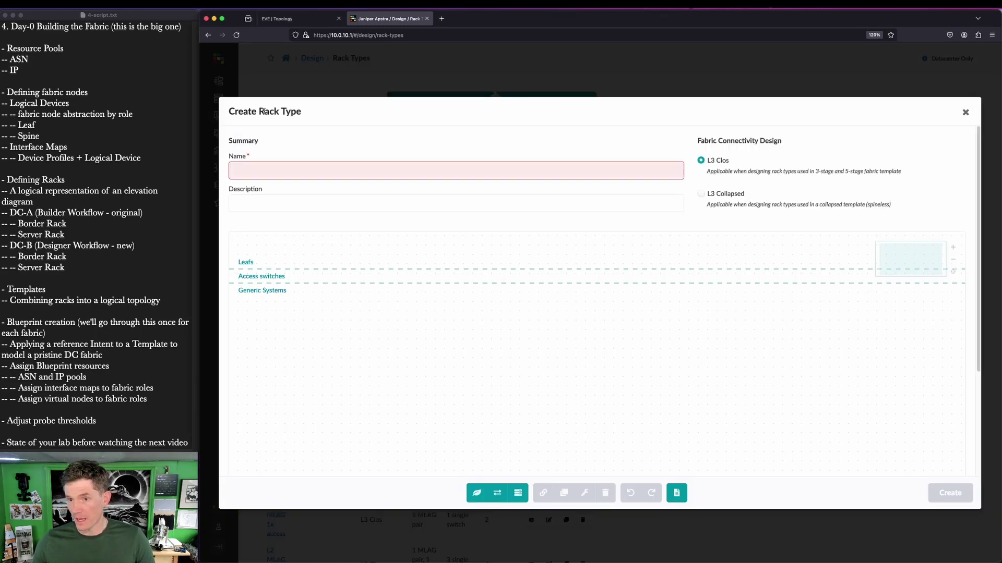
click(279, 170)
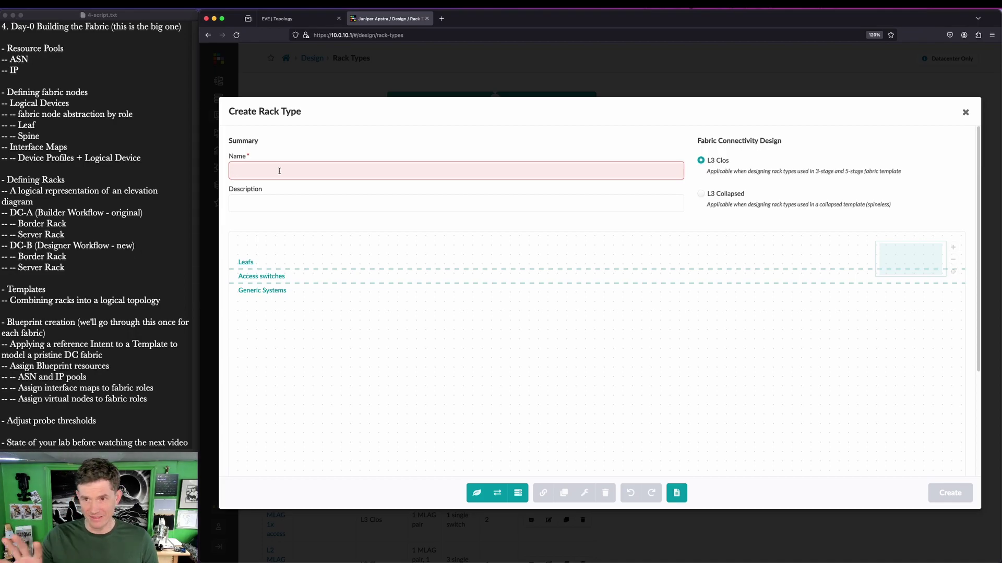
text(Border)
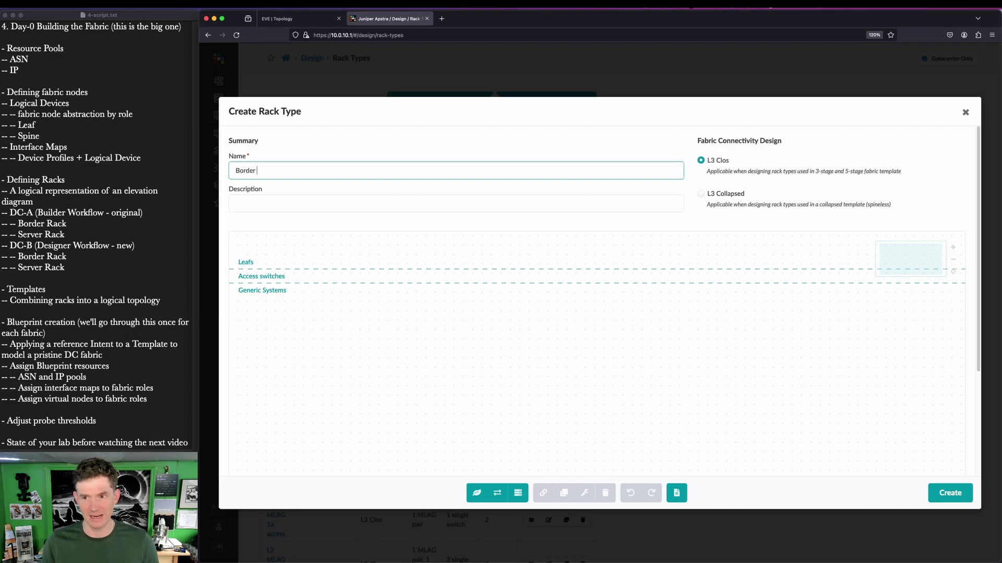
text(jRack 01)
key(BackSpace)
key(BackSpace)
key(BackSpace)
key(BackSpace)
key(BackSpace)
key(BackSpace)
key(BackSpace)
key(BackSpace)
text(Rack DC-)
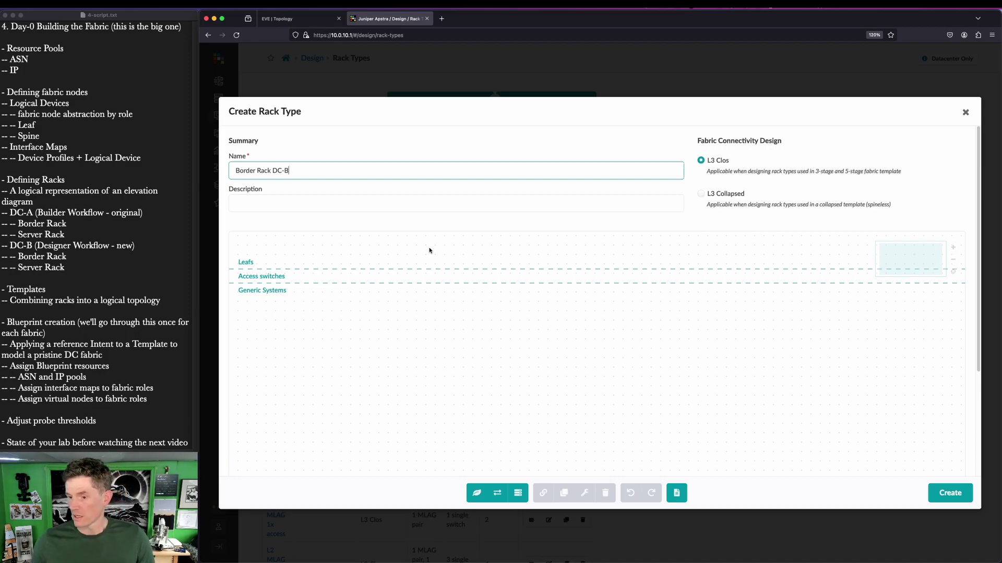
- Add a leaf to Border Rack DC-B, label it "switch" and assign it the logical device vJunos-10x1-Leaf
scroll(372, 232, down, 1)
drag(467, 441, 474, 486)
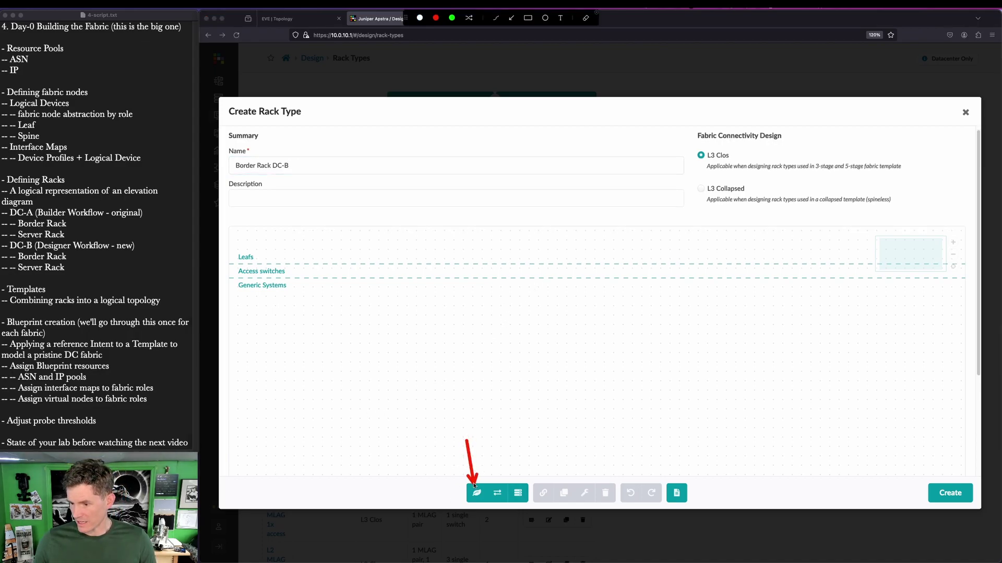
key(Escape)
click(476, 492)
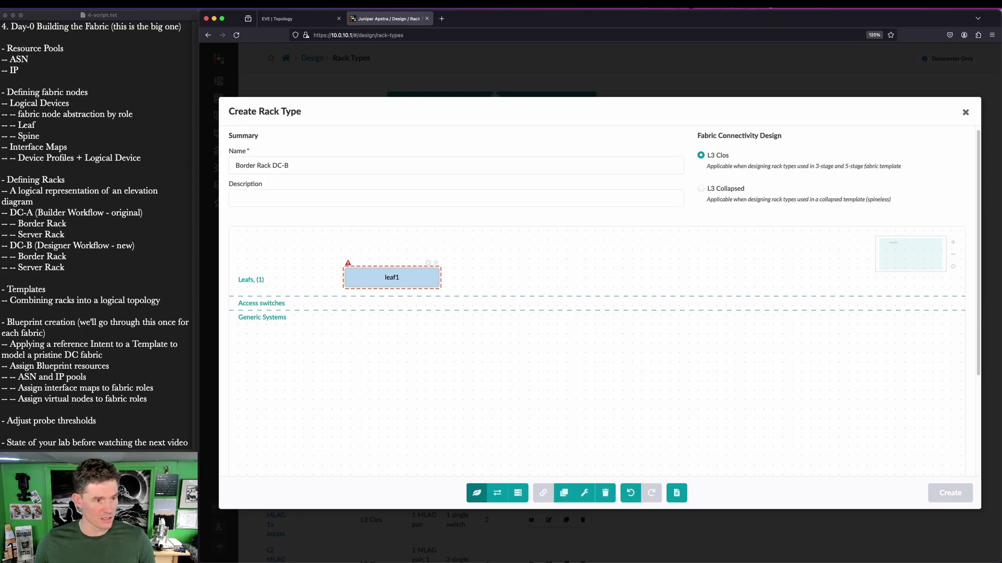
click(428, 264)
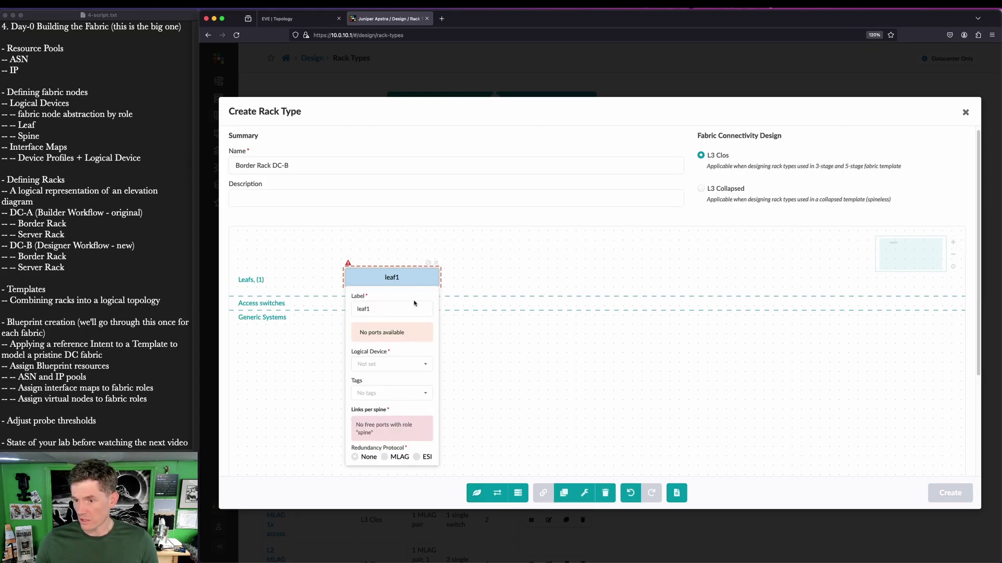
double_click(404, 313)
text(switch)
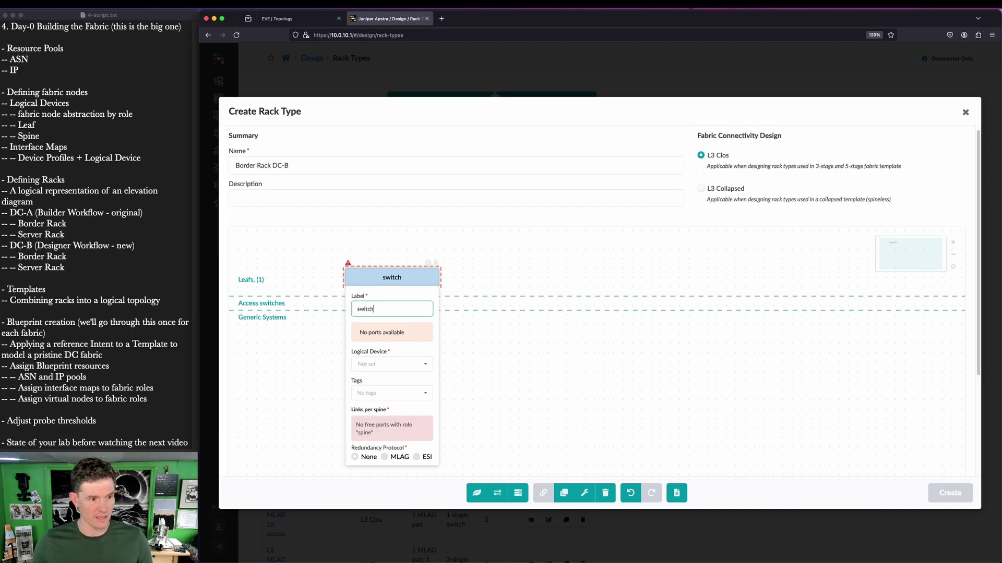
click(389, 364)
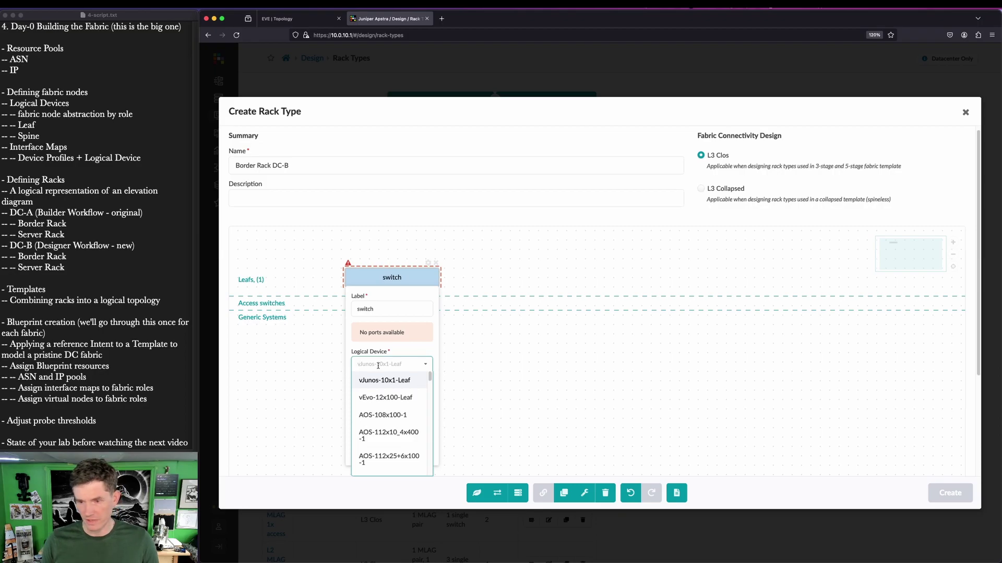
click(392, 382)
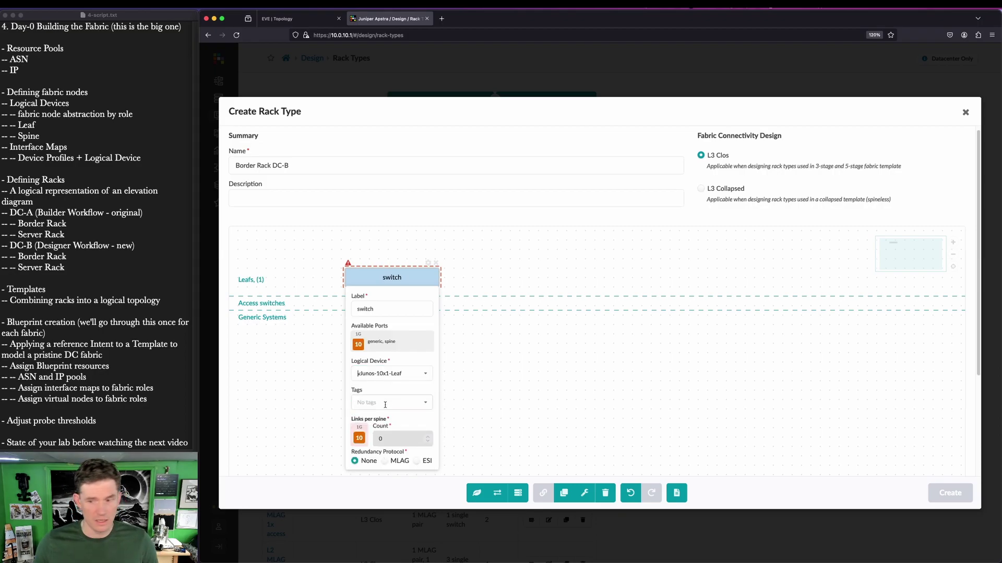
- Give the leaf ESI redundancy and one 1G link per spine, and create the Border Rack DC-B rack type
scroll(406, 447, down, 1)
click(417, 452)
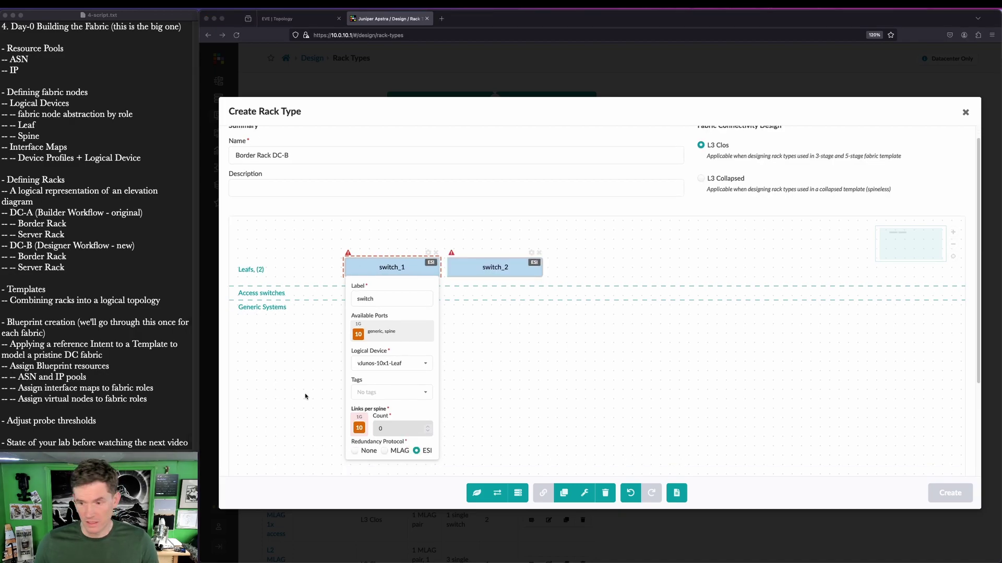
key(ctrl+shift+a)
drag(350, 421, 372, 444)
key(ctrl+shift+a)
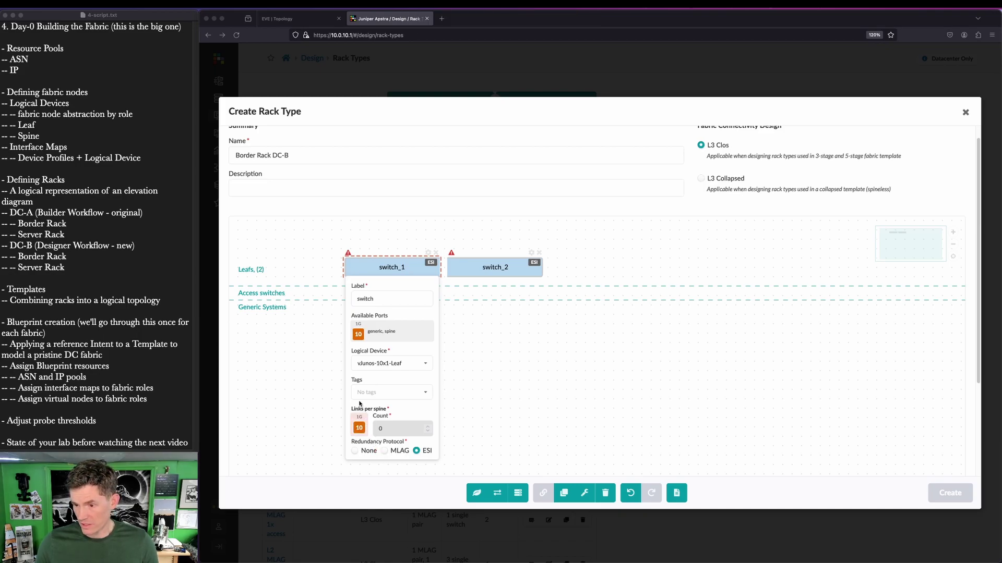
key(ctrl+shift+a)
drag(348, 402, 398, 416)
key(ctrl+shift+a)
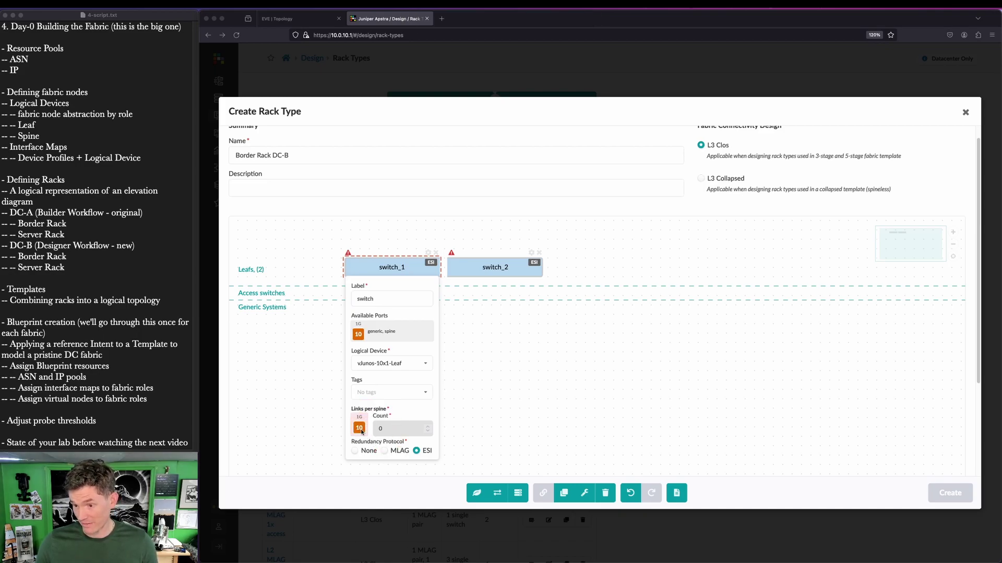
click(360, 429)
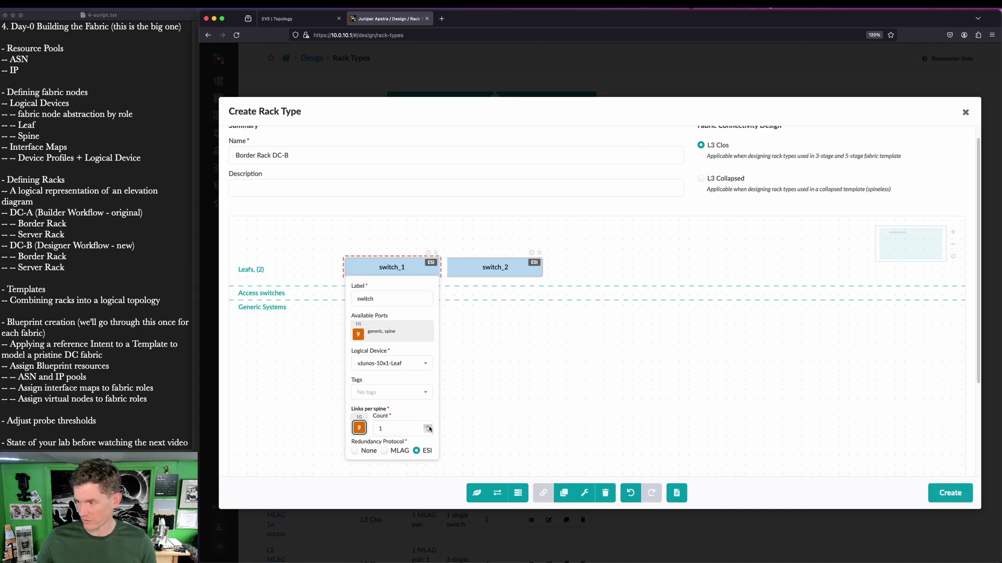
click(948, 493)
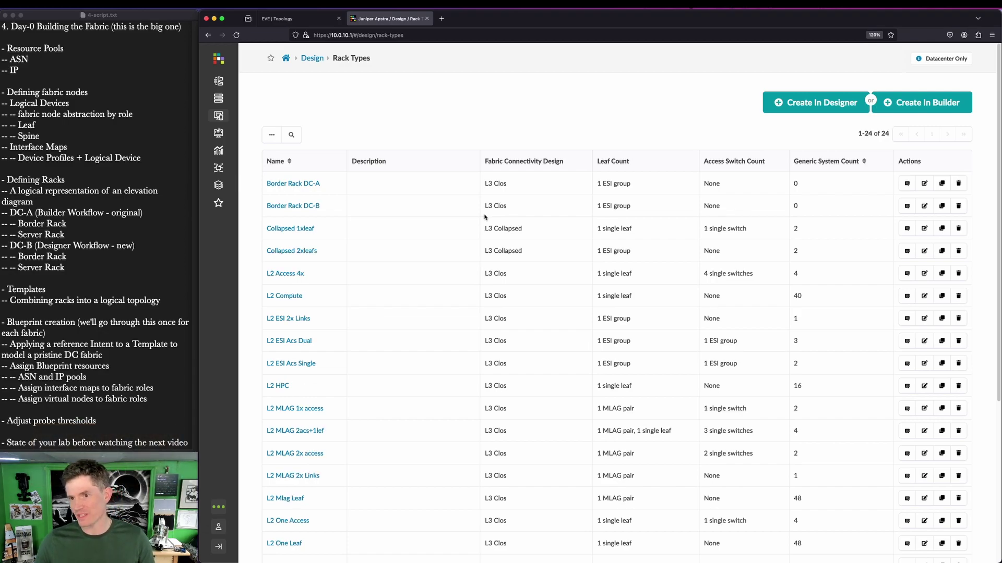
- Start another rack type in the Designer with the name "Border Rack DC-B"
click(841, 108)
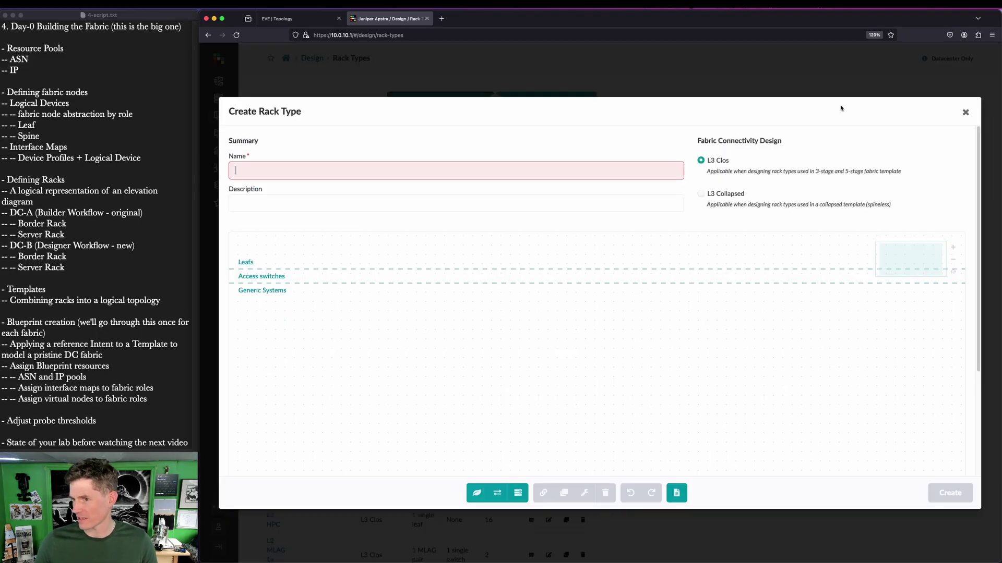
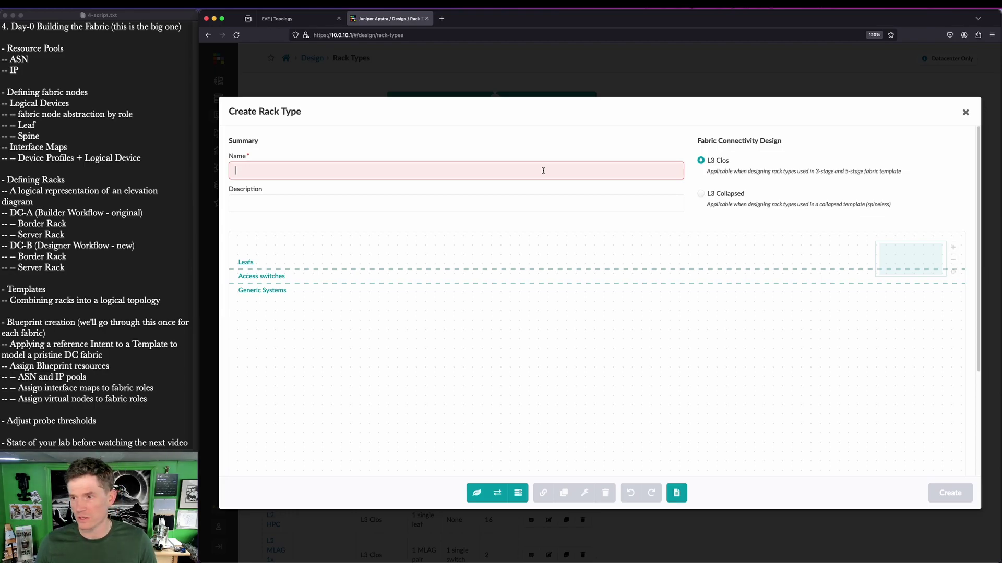
text(Bor)
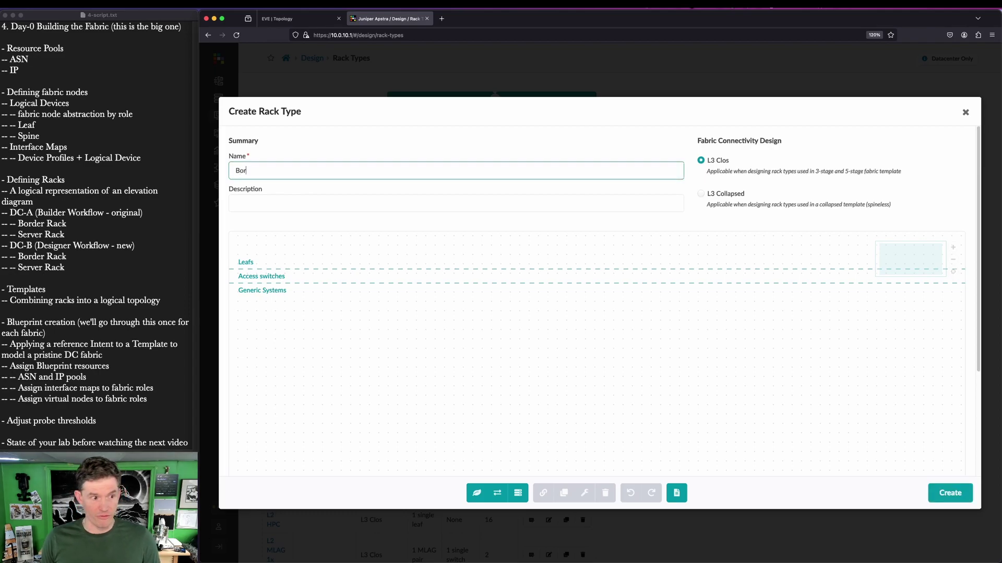
text(der Rack DC-B)
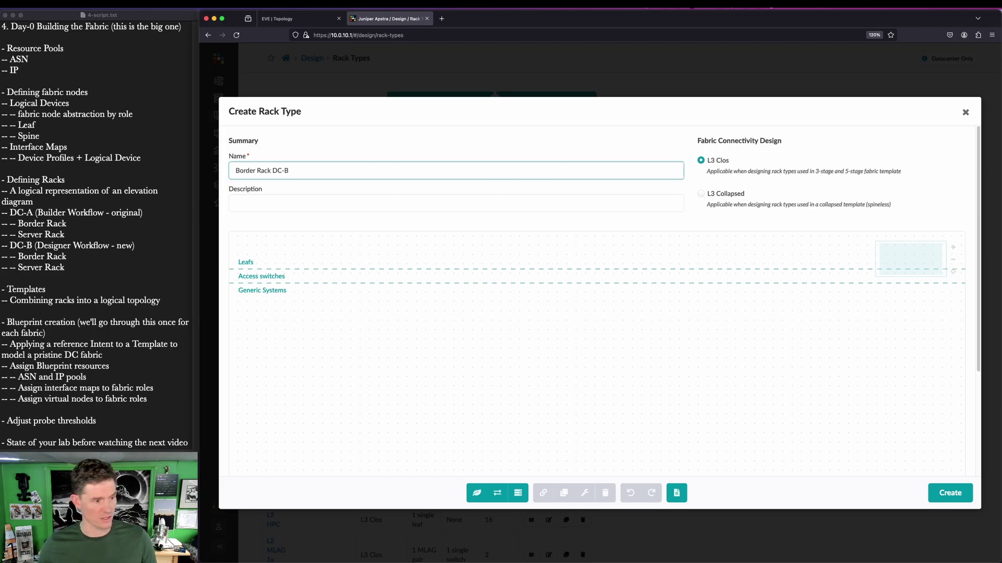
key(super+Tab)
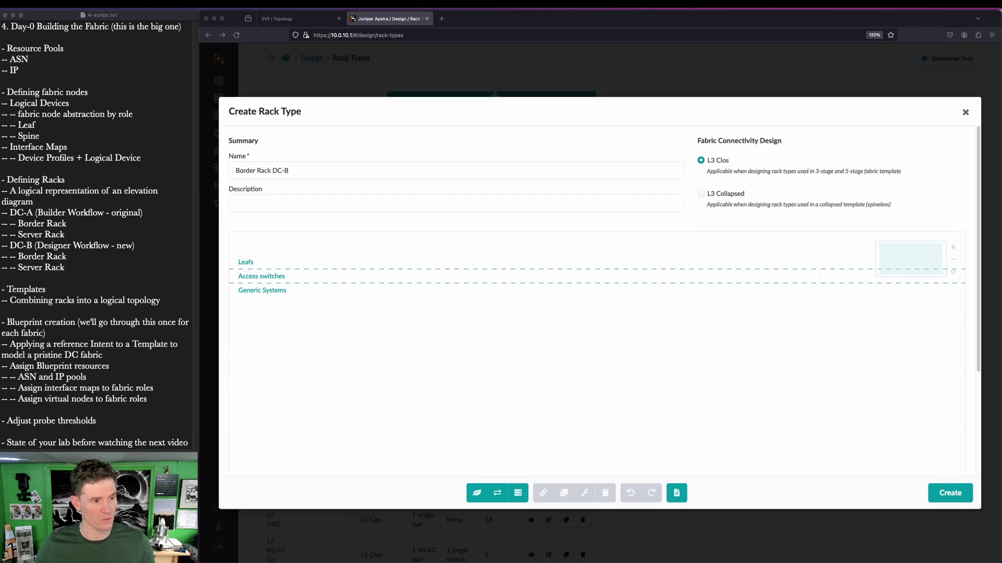
- Place a leaf in the new rack design, label it "switch" and set its logical device to vJunos-10x1-Leaf
drag(476, 492, 439, 280)
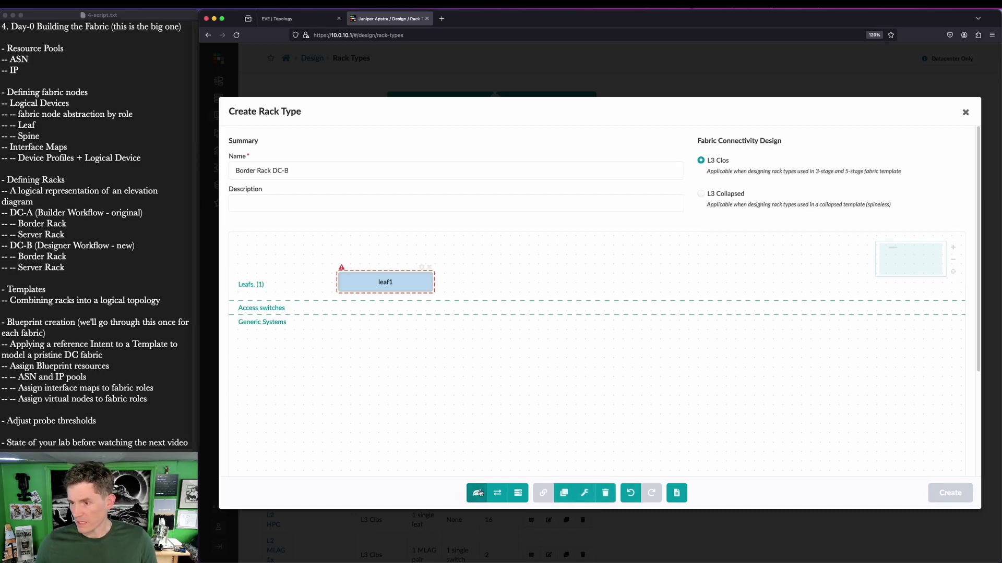
click(407, 282)
click(399, 314)
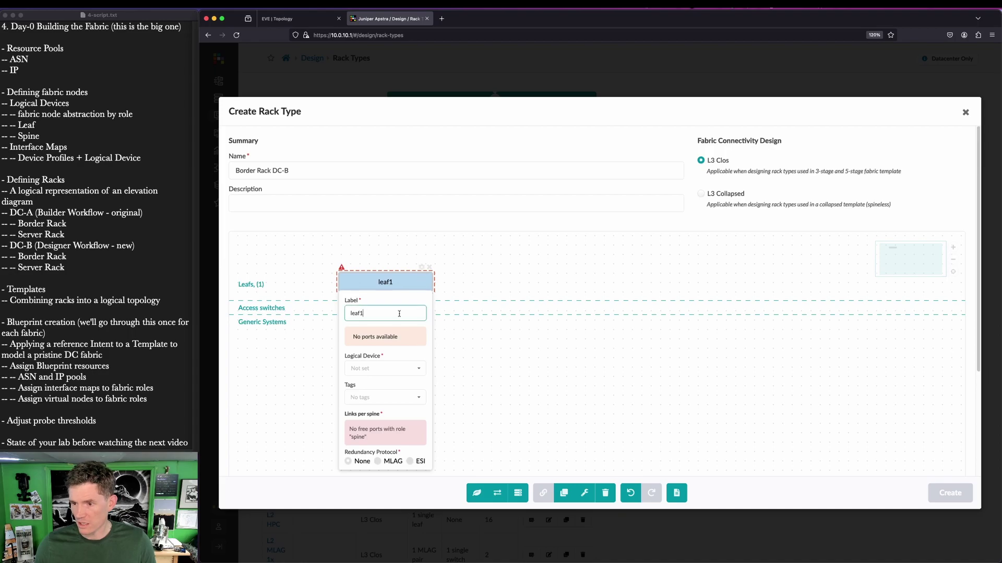
key(BackSpace)
key(BackSpace)
key(BackSpace)
key(BackSpace)
text(switch)
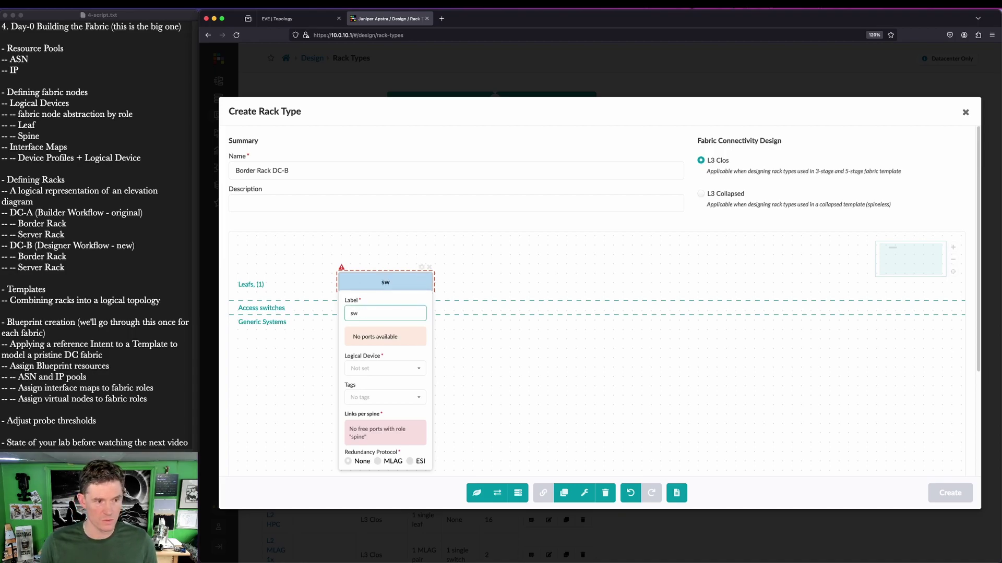
click(415, 369)
text(v)
click(396, 385)
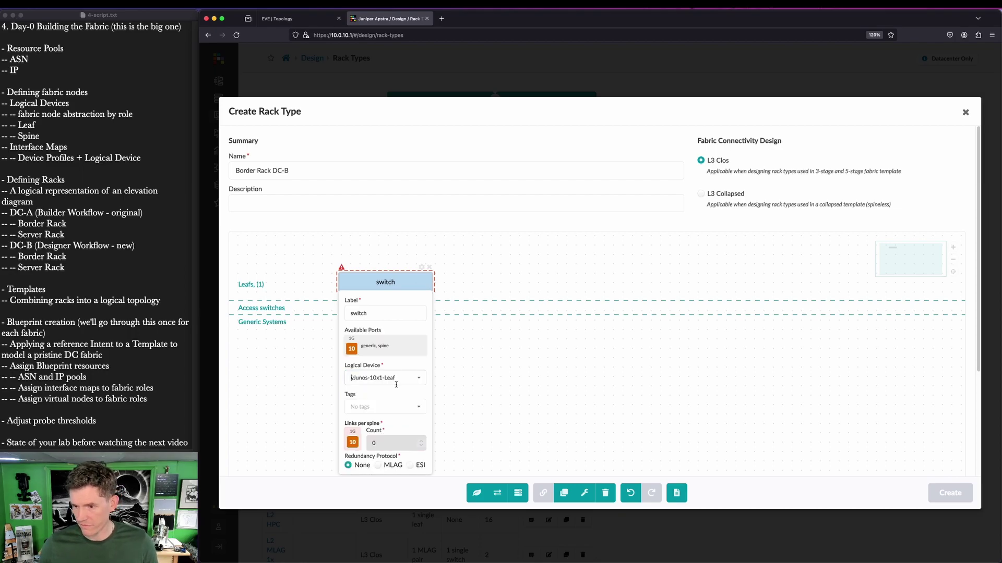
- Set the leaf's links per spine to one 1G link and its redundancy protocol to ESI
click(353, 443)
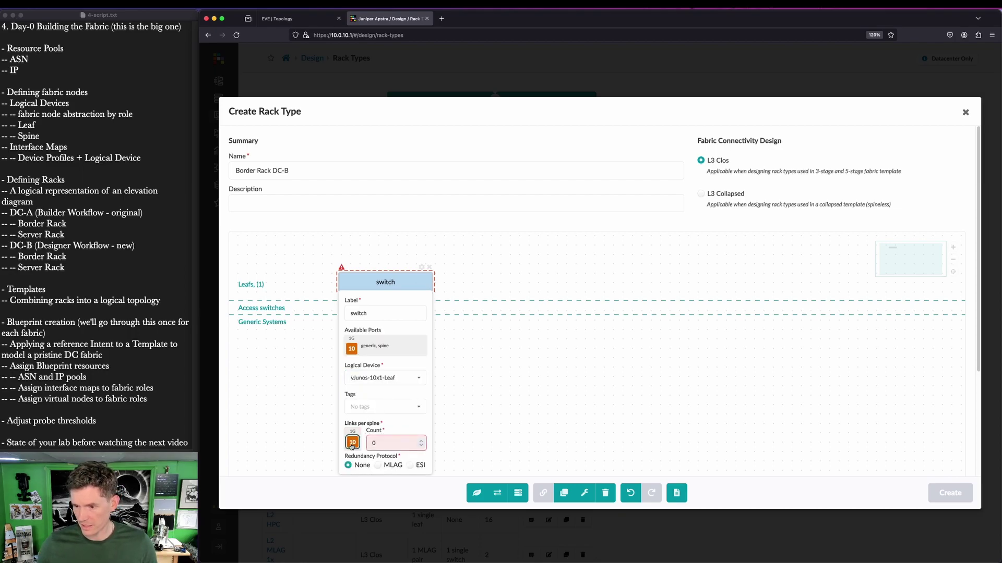
click(422, 441)
click(410, 466)
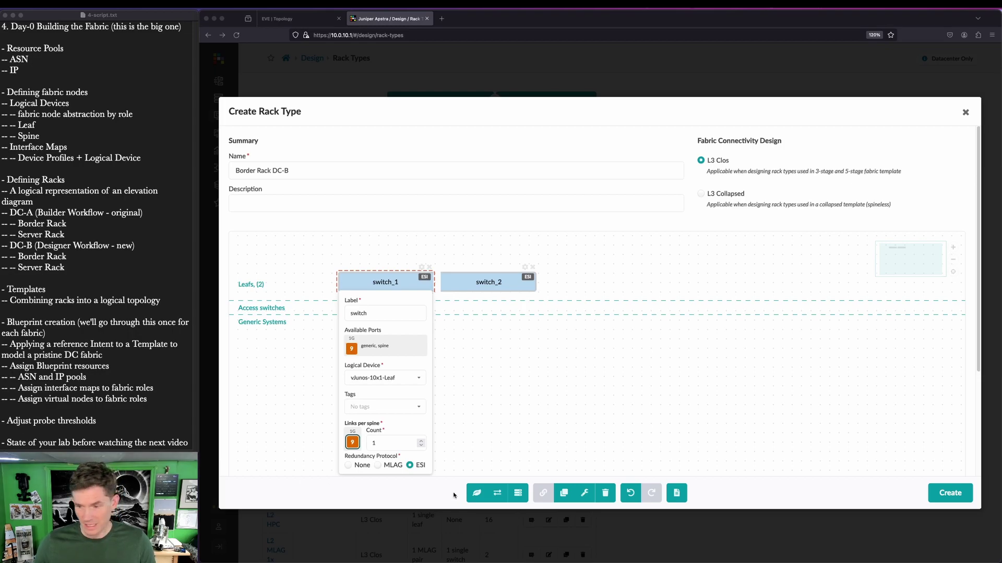
- Add a generic system below the ESI leaf pair and label it "B-BMS-1"
key(ctrl+shift+a)
drag(520, 418, 518, 479)
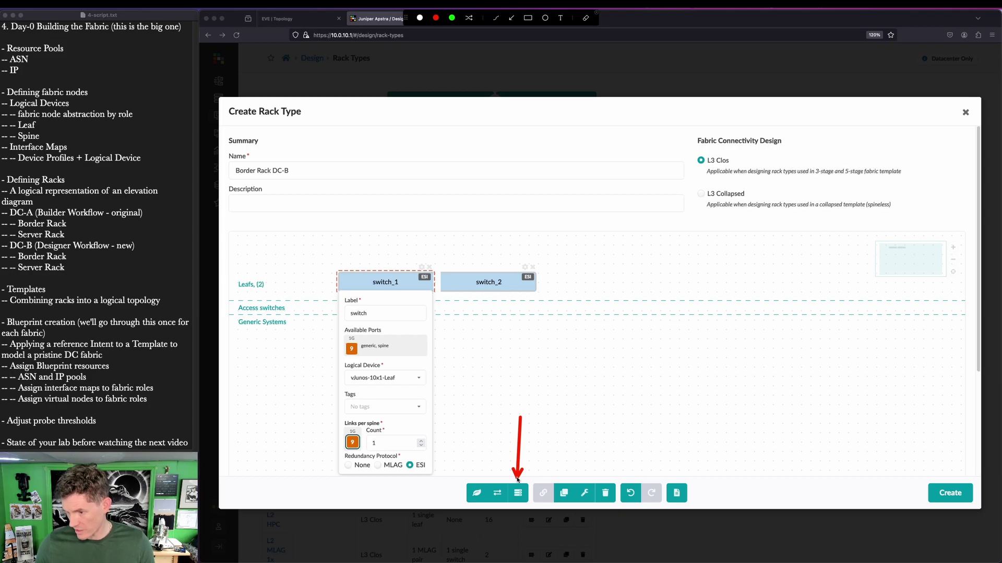
key(ctrl+shift+a)
click(517, 493)
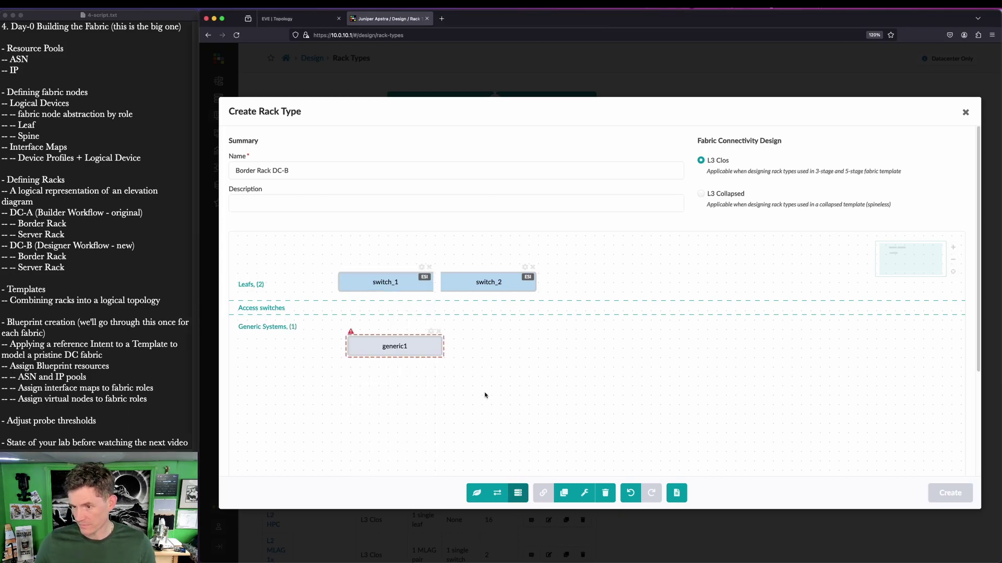
click(431, 331)
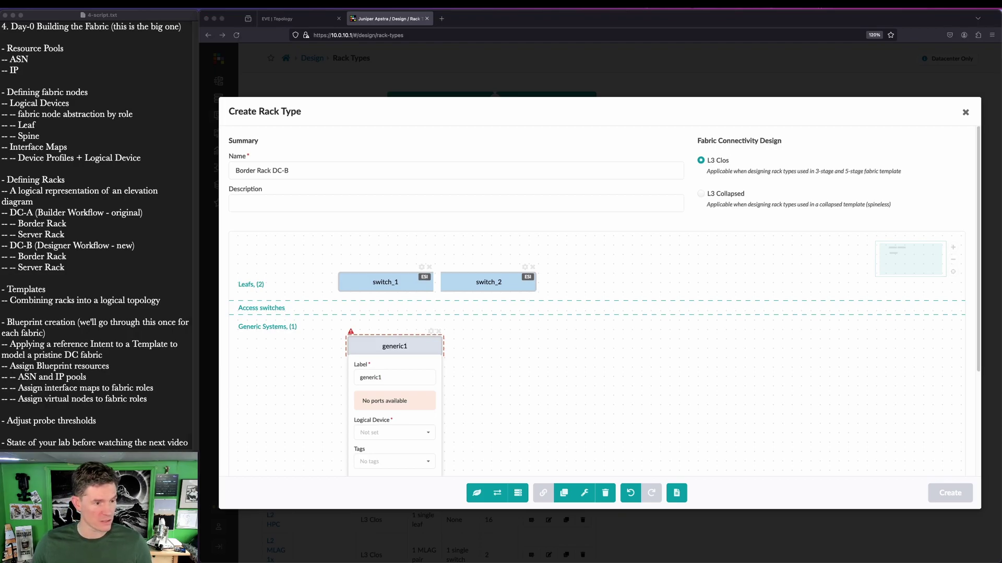
scroll(304, 340, down, 5)
double_click(394, 239)
text(B-BMSD)
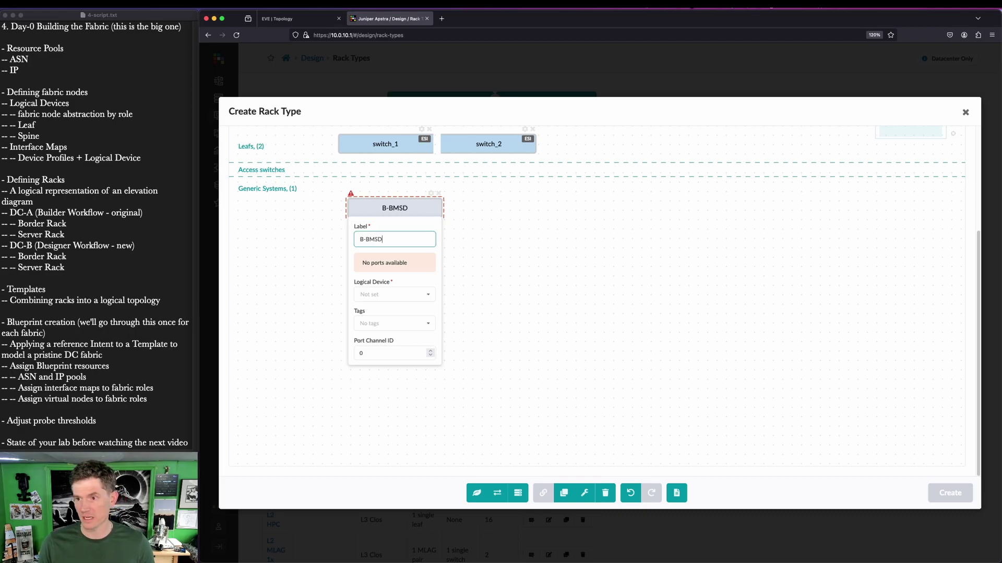
key(BackSpace)
text(-1)
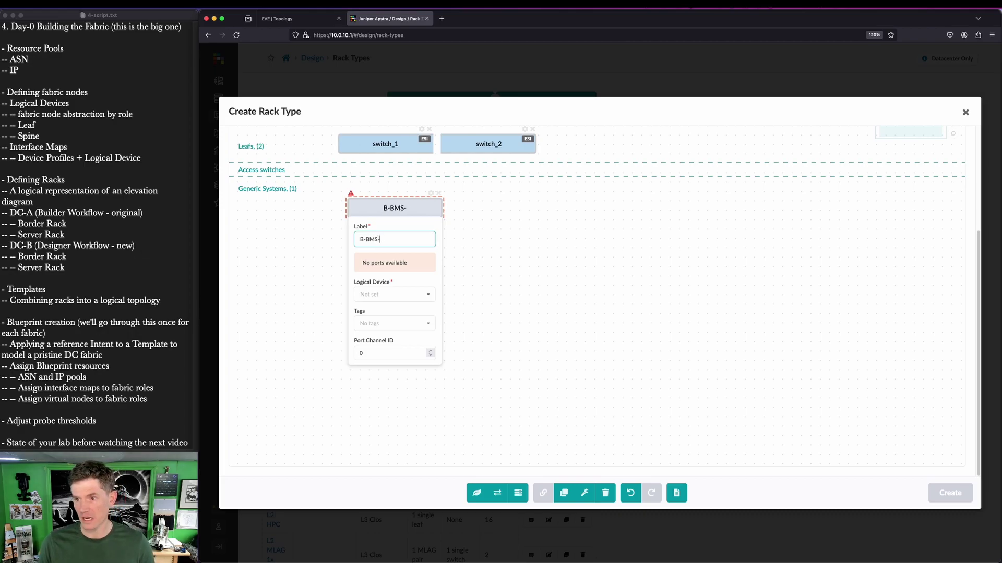
- Set the logical device of the B-BMS-1 generic system to AOS-2x1-1 and close its properties
click(391, 293)
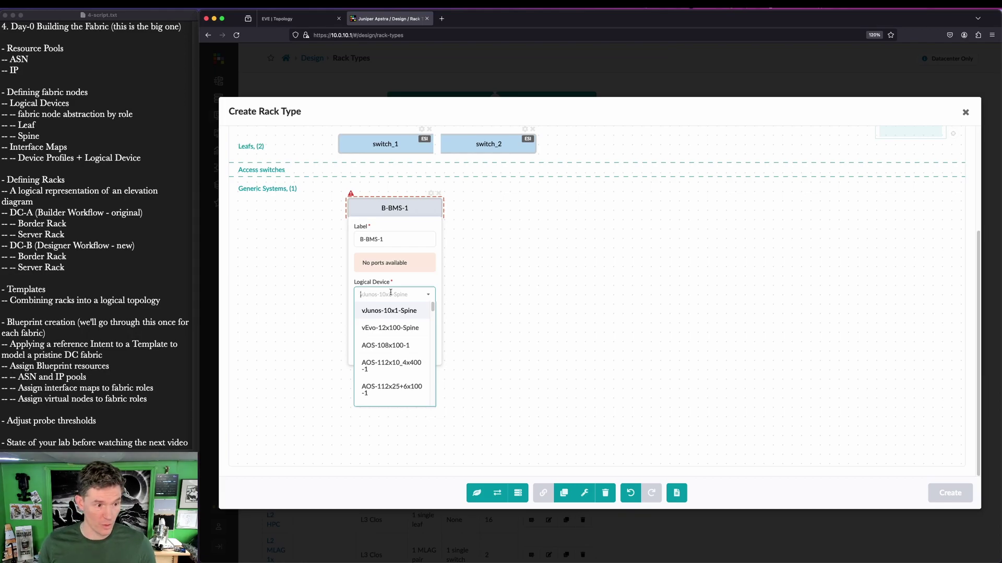
text(aos-2x1)
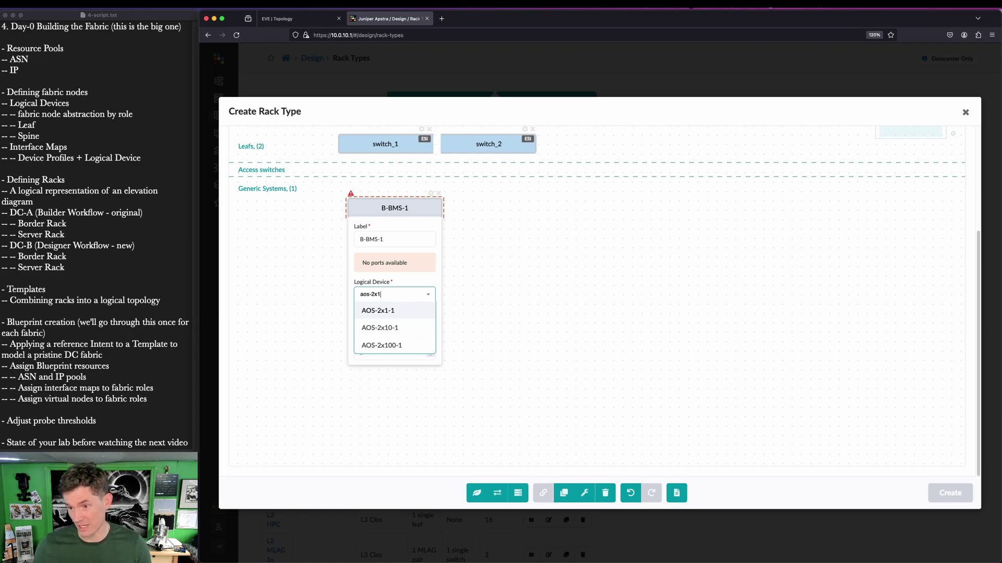
key(ctrl+alt+a)
drag(354, 334, 437, 355)
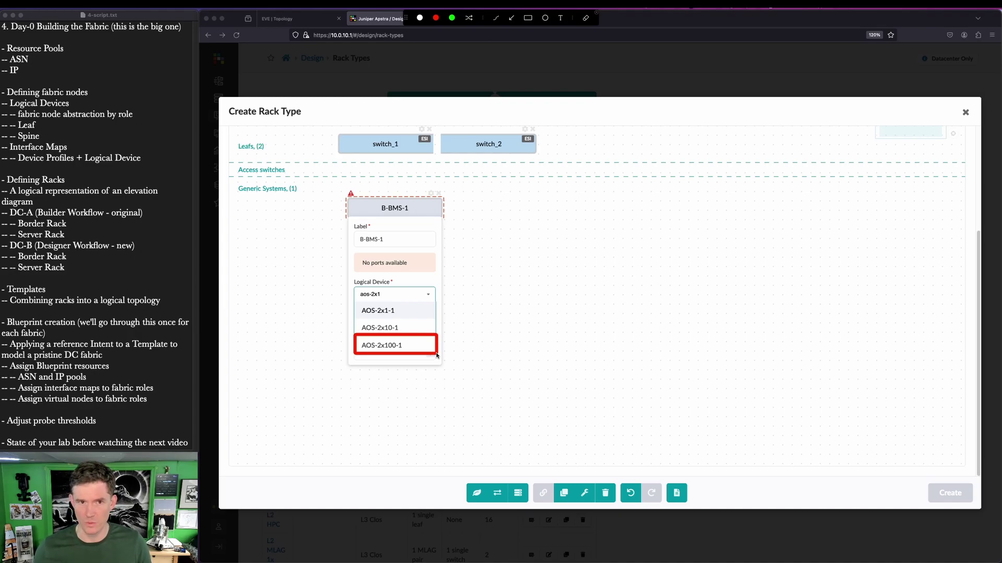
key(Escape)
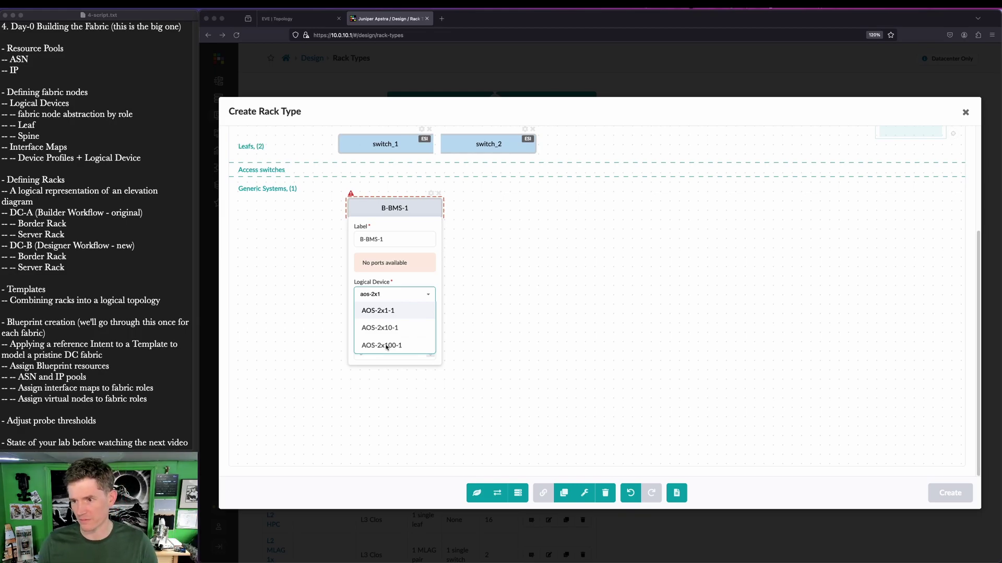
click(384, 311)
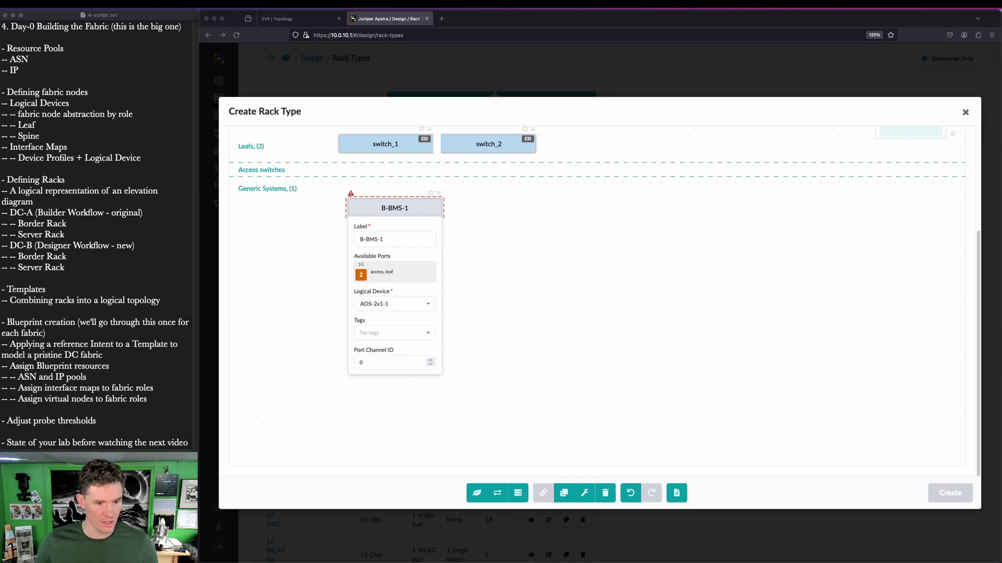
scroll(359, 174, up, 2)
scroll(361, 177, up, 3)
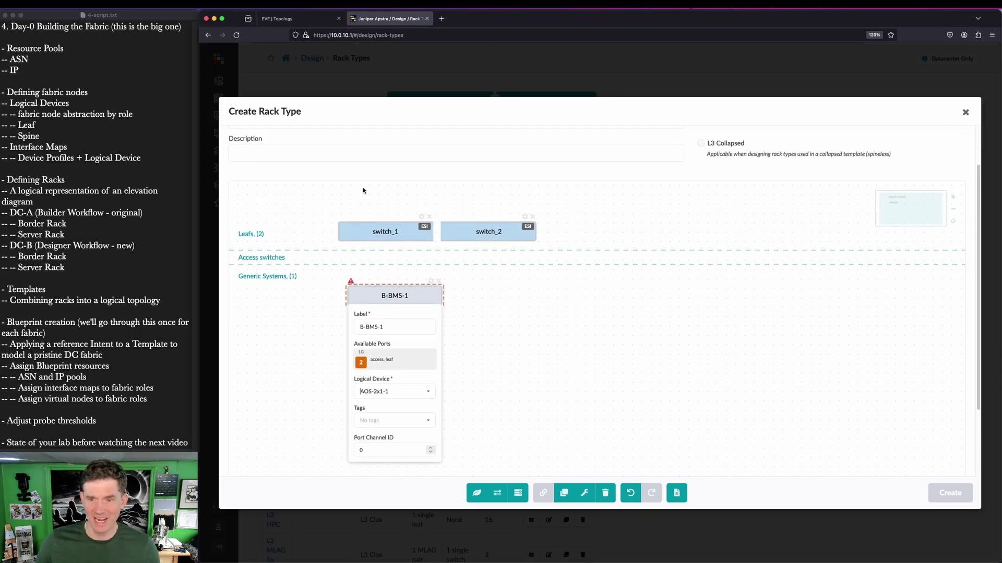
mouse_move(312, 197)
mouse_down()
mouse_move(437, 247)
mouse_move(567, 270)
mouse_move(350, 216)
mouse_up()
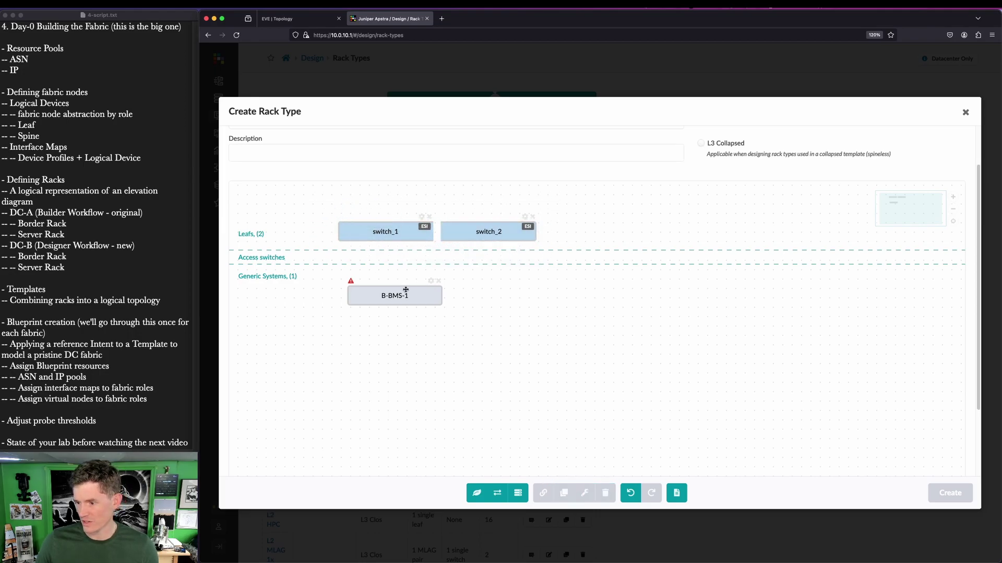
key(super+shift+a)
drag(538, 431, 540, 473)
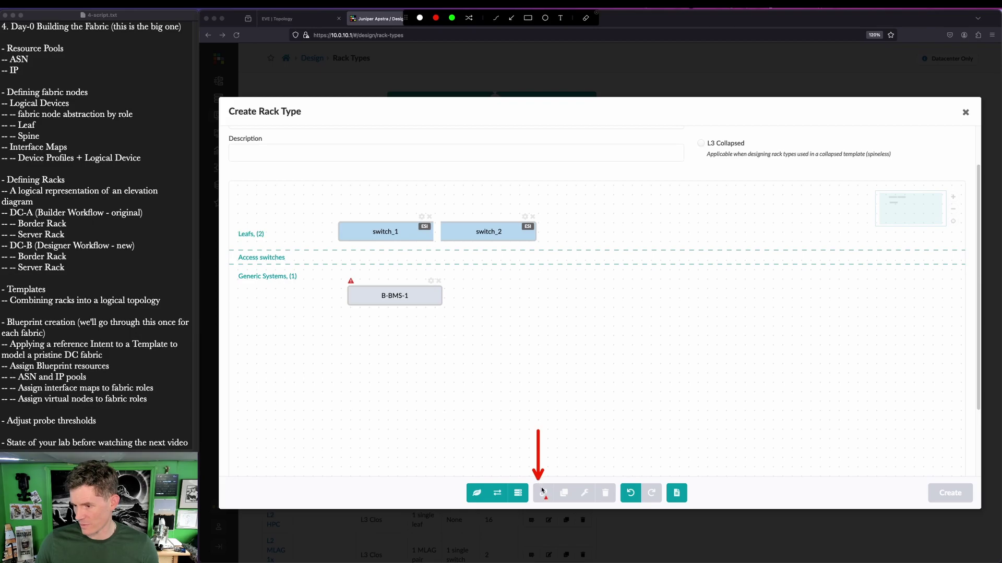
key(Escape)
- Create a link group with one 1G link from B-BMS-1 to both the first and second peer switch
drag(306, 198, 550, 334)
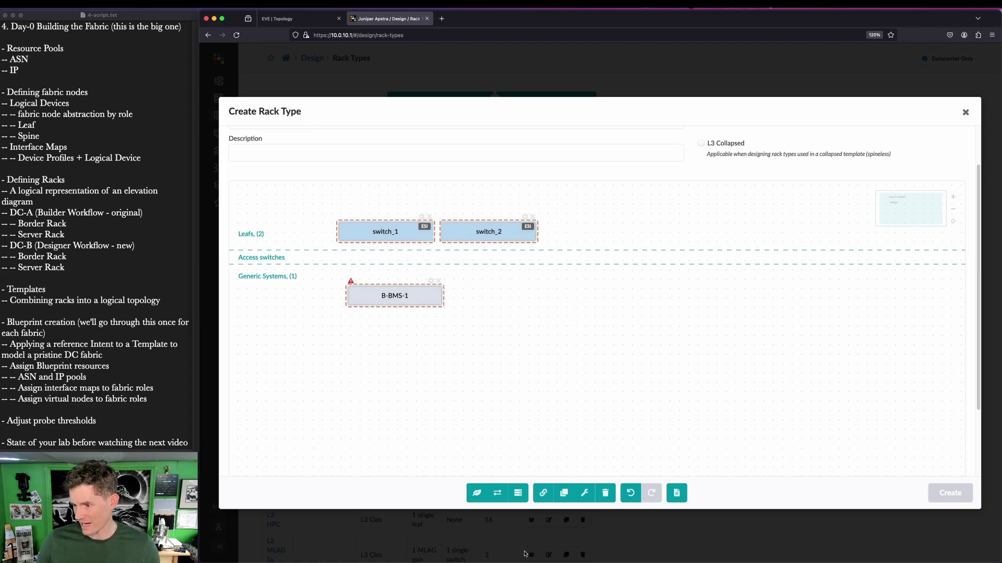
click(543, 496)
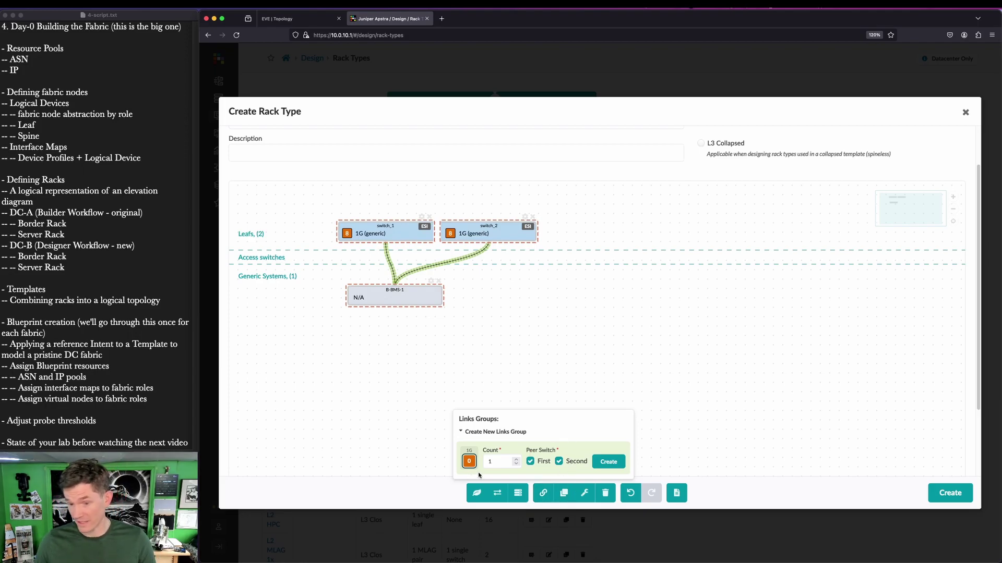
key(ctrl+shift+a)
mouse_move(480, 449)
mouse_down()
mouse_move(501, 476)
mouse_move(530, 479)
mouse_up()
key(Escape)
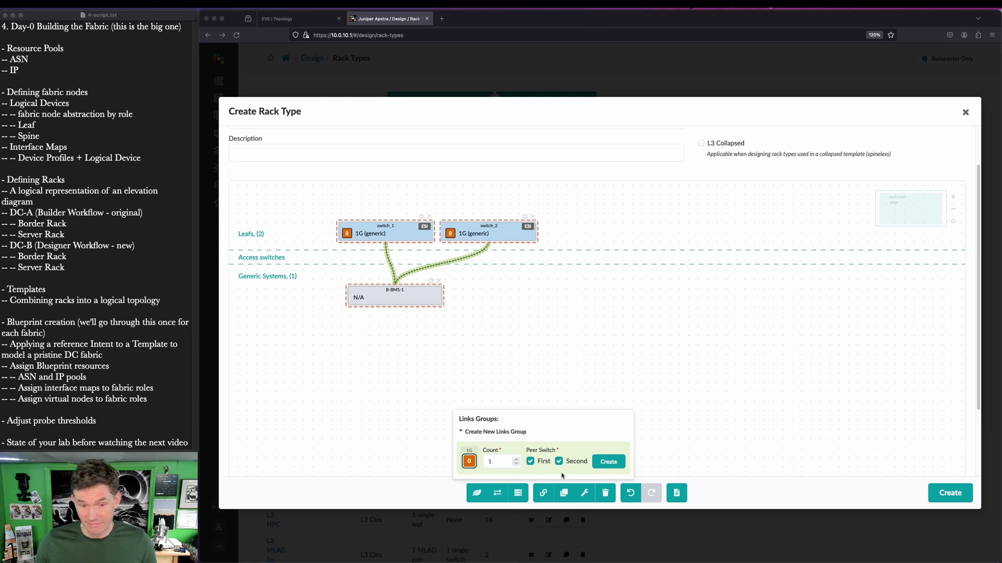
right_click(605, 461)
key(Escape)
click(605, 461)
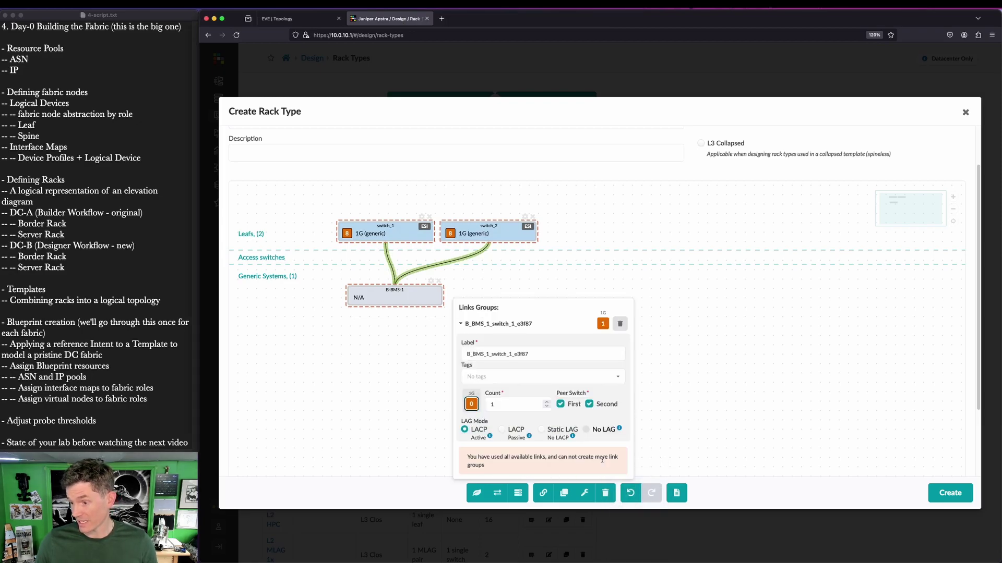
key(ctrl+shift+a)
drag(364, 233, 520, 294)
key(ctrl+shift+a)
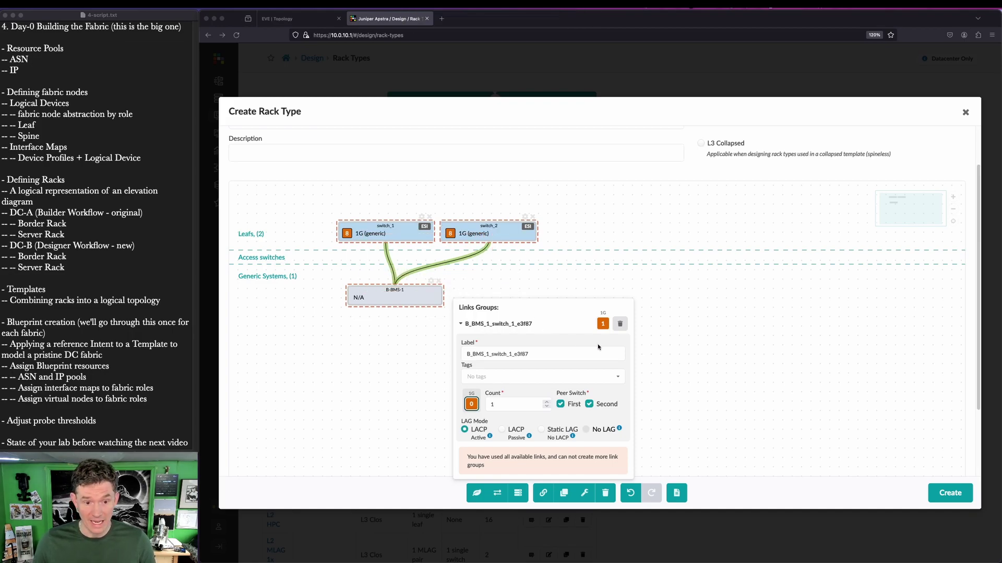
- Label the link group between the two leaf switches and B-BMS-1 as B-switch-LAG1
triple_click(551, 354)
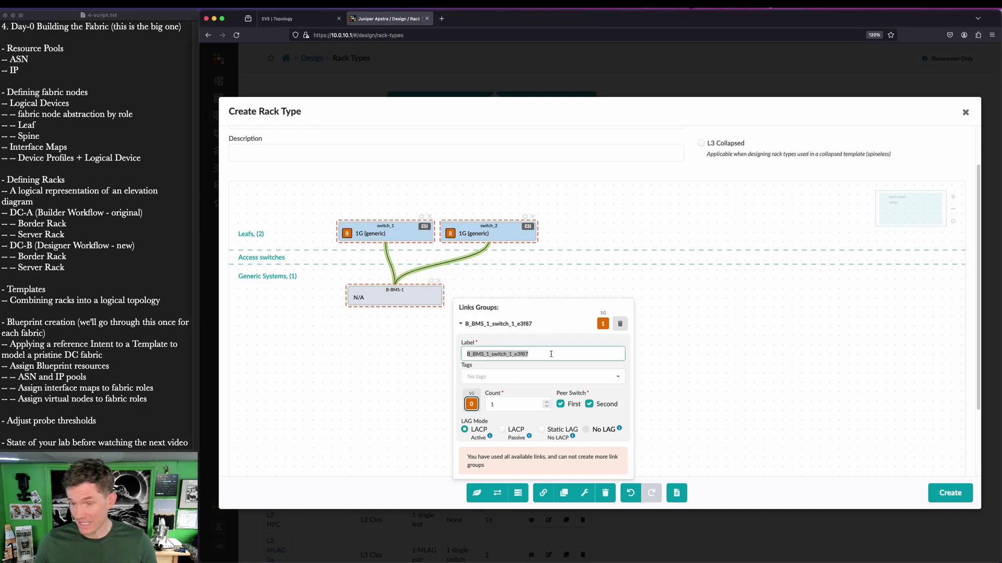
text(B-sw)
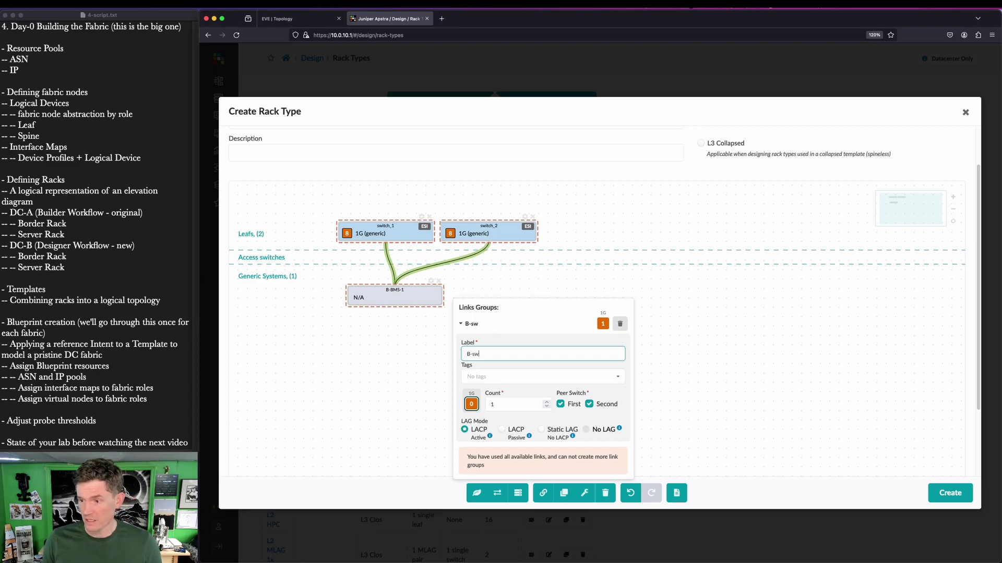
text(itch-LAG1)
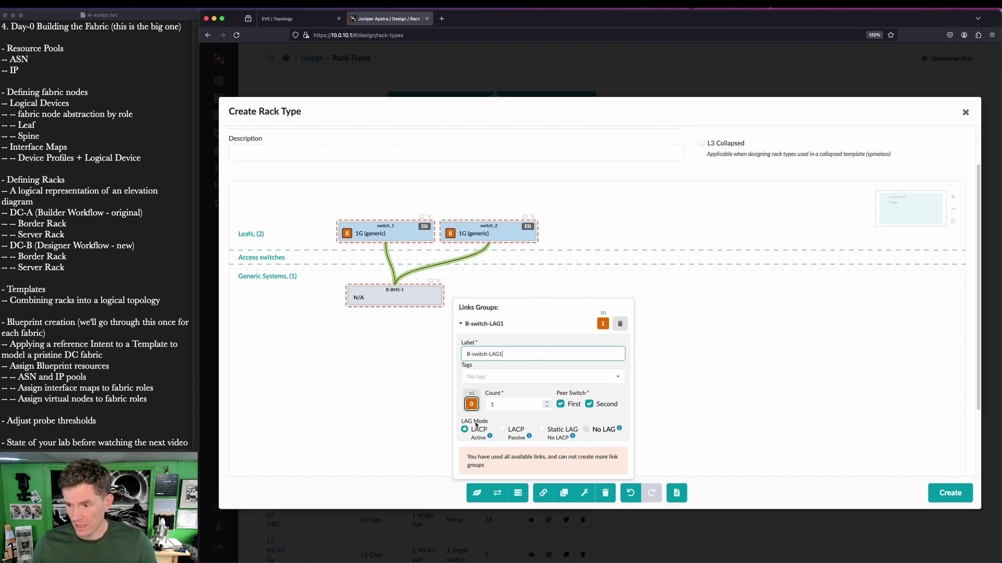
key(ctrl+shift+a)
drag(481, 394, 504, 412)
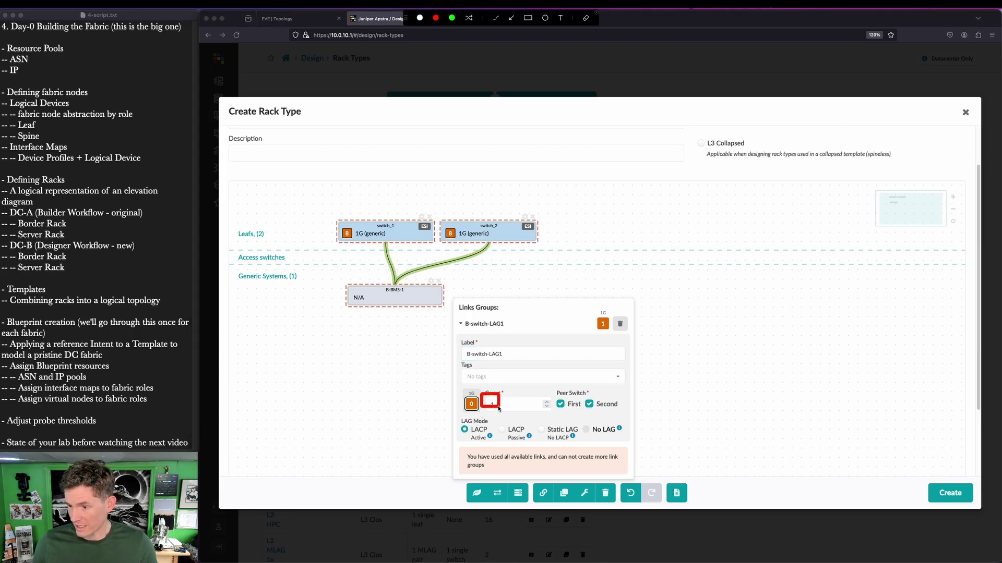
key(ctrl+shift+a)
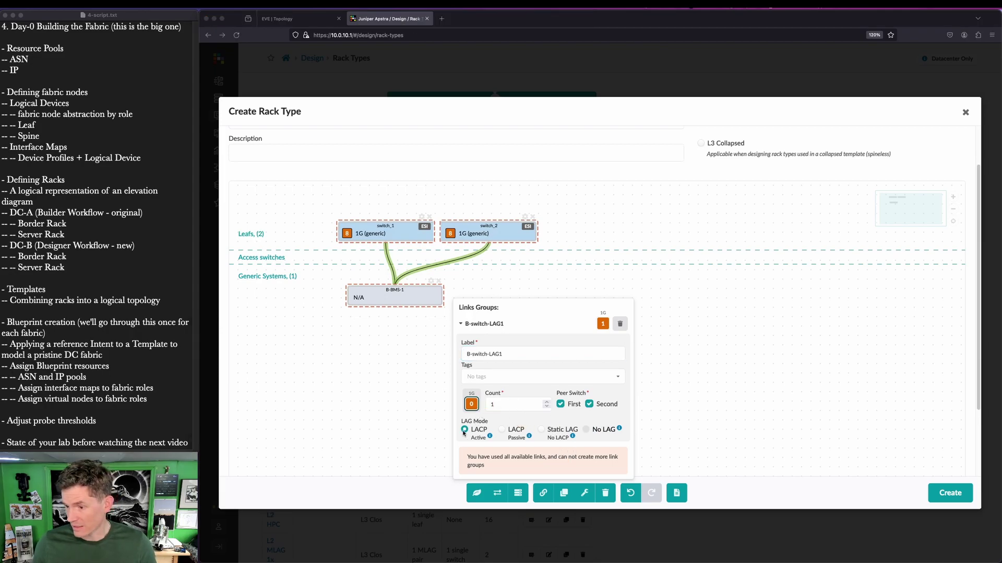
key(ctrl+shift+a)
drag(458, 420, 489, 441)
key(ctrl+shift+a)
- Add a second generic system beside B-BMS-1 and label it B-BMS-2
click(518, 493)
drag(365, 295, 511, 301)
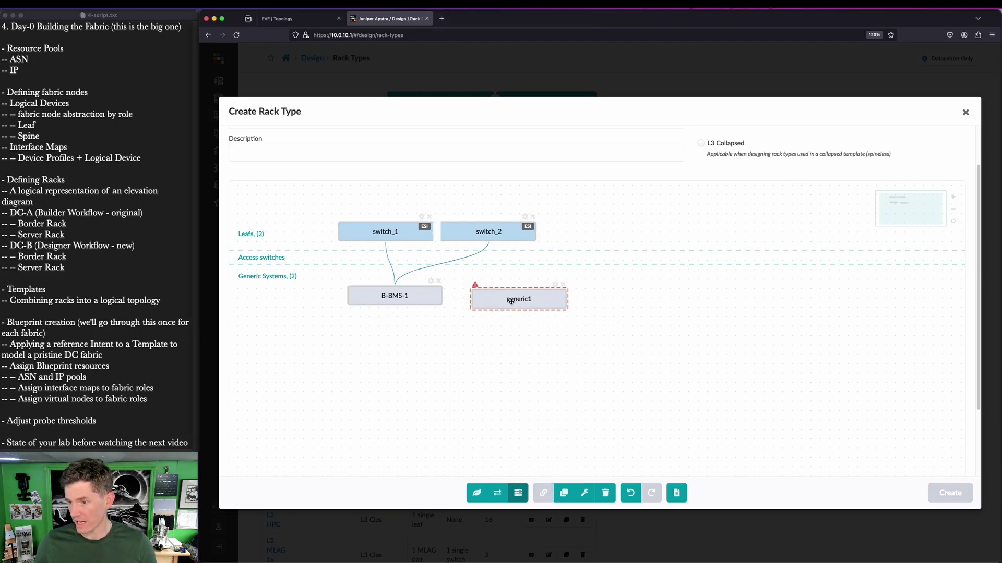
click(556, 286)
double_click(513, 328)
text(B)
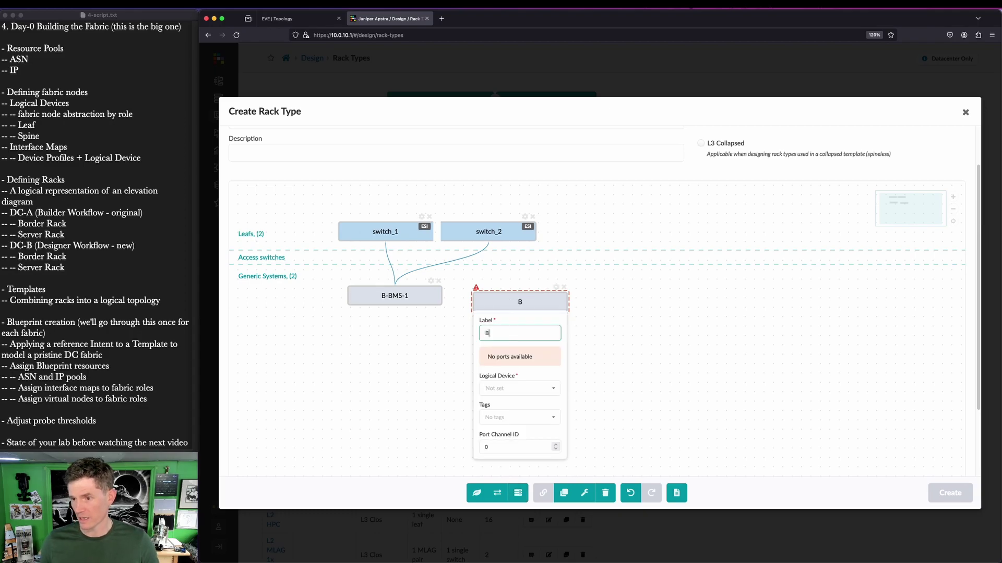
text(-BMS-2)
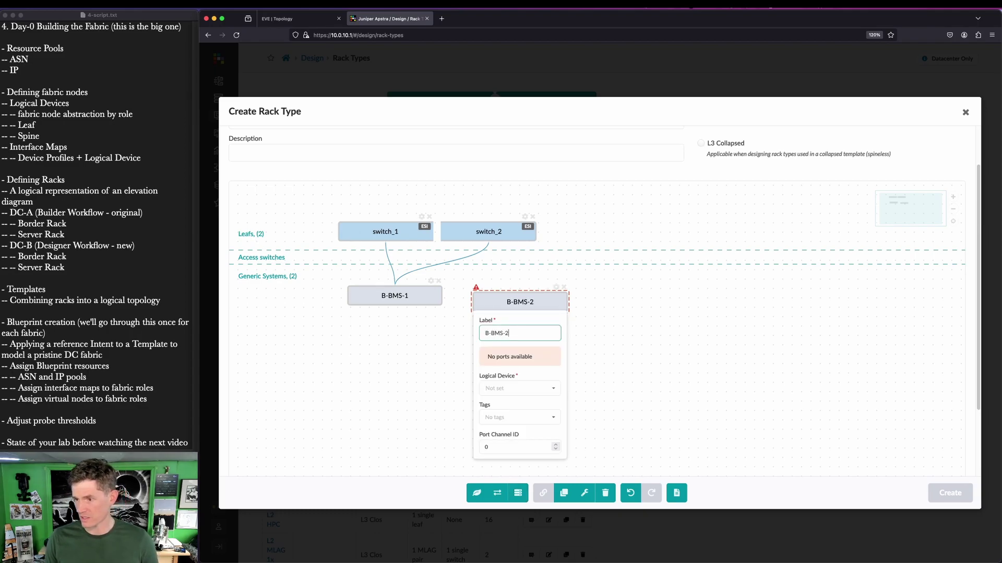
- Assign the logical device AOS-2x1-1 to the B-BMS-2 generic system
click(498, 389)
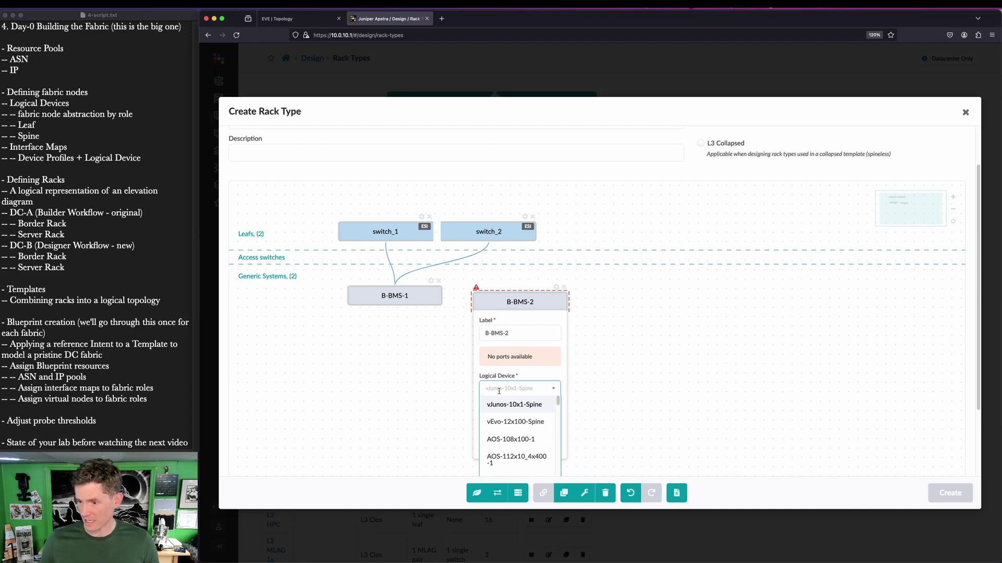
text(aos-2x1)
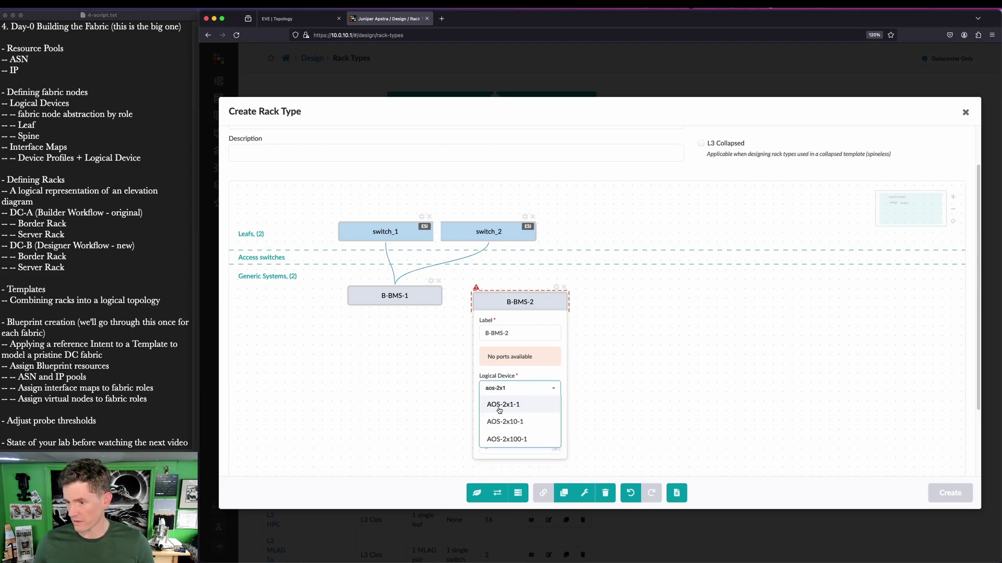
click(497, 406)
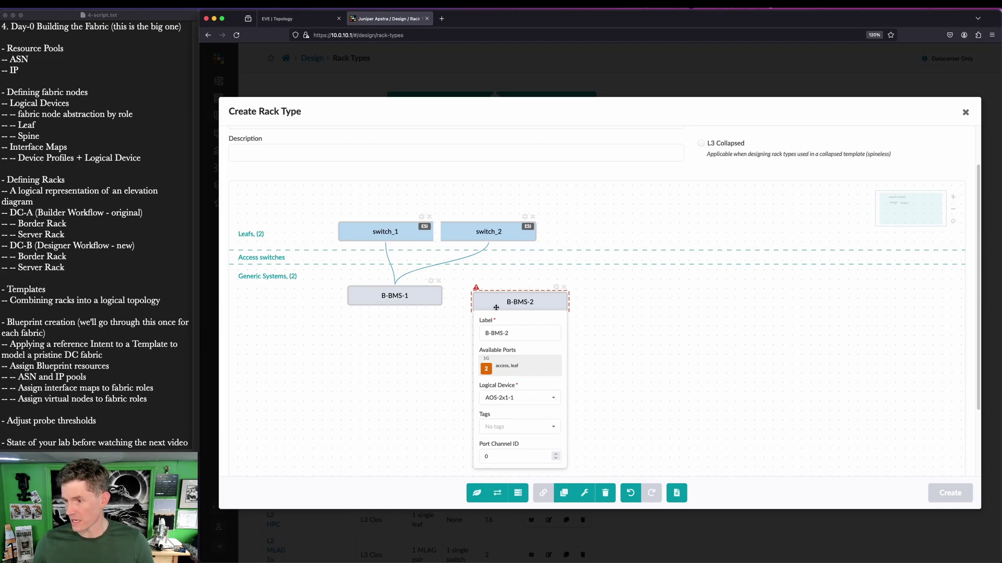
drag(315, 201, 346, 209)
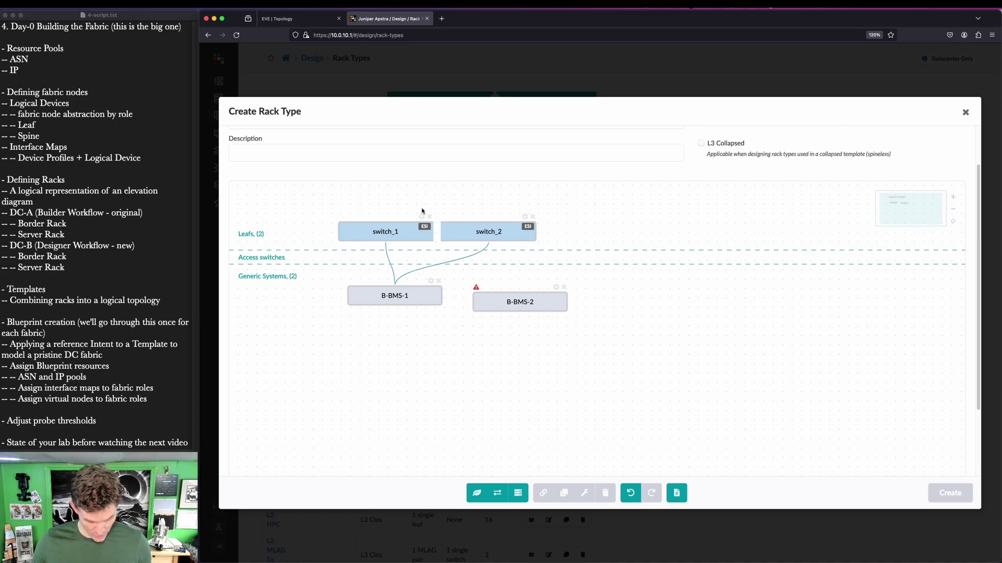
- Create a link group connecting switch_1 and switch_2 to B-BMS-2 and label it B-switch-LAG2
click(402, 226)
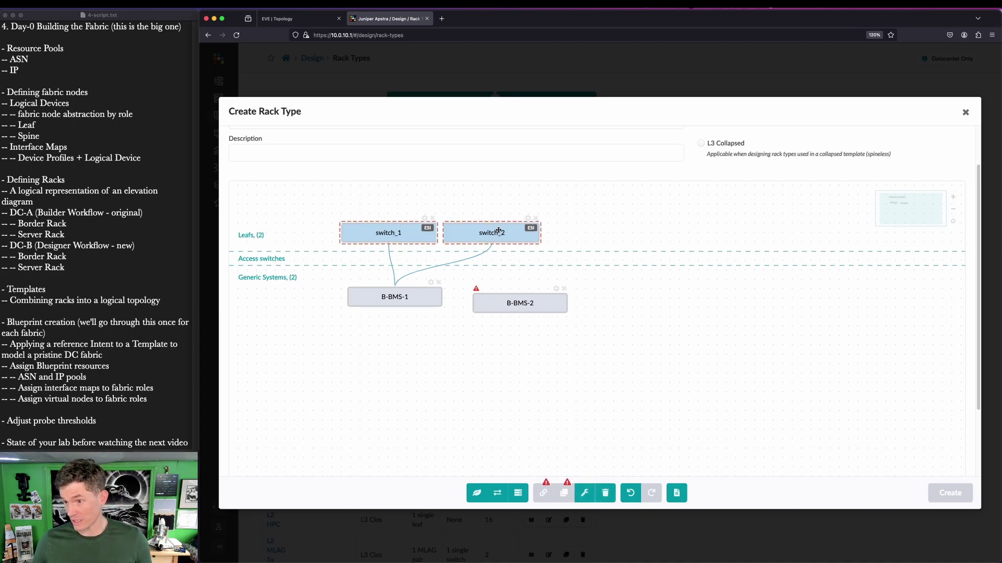
shift+click(511, 302)
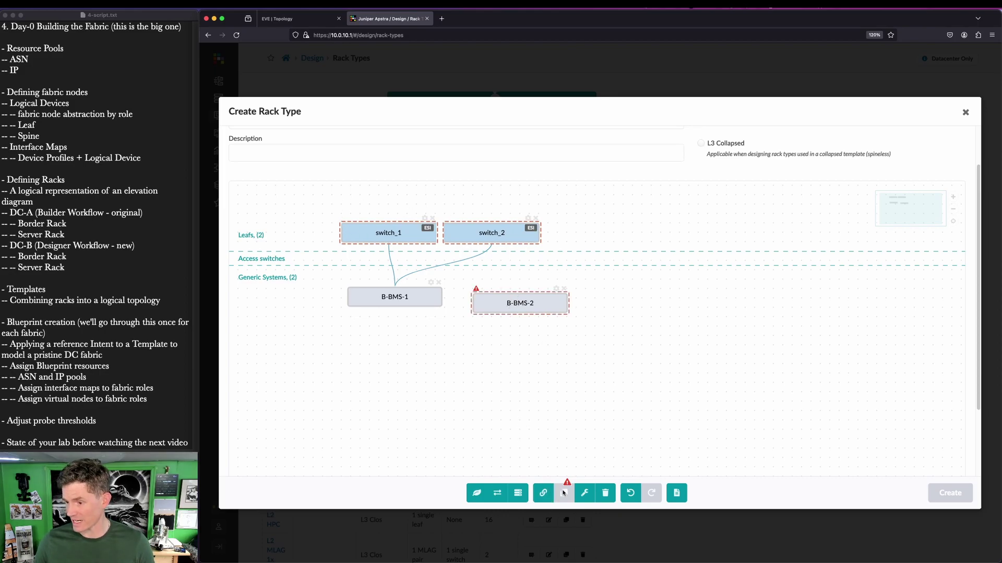
click(543, 493)
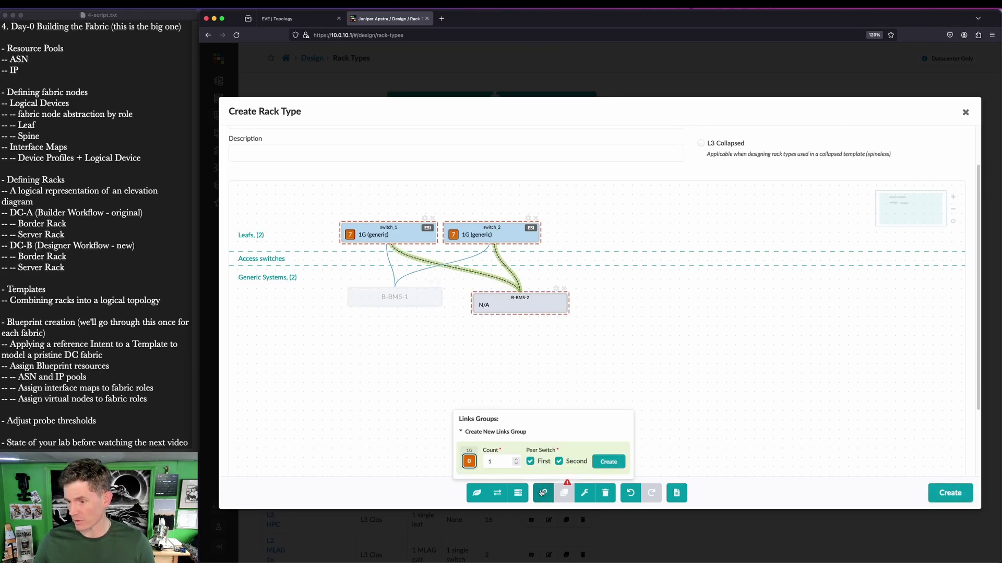
click(608, 462)
double_click(513, 355)
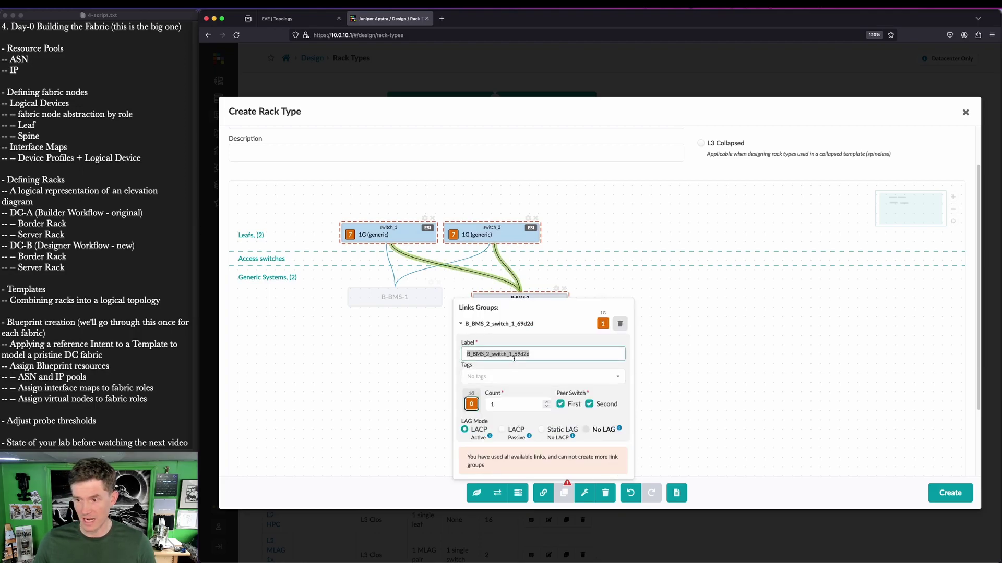
text(B-switch-LAG2)
key(ctrl+shift+a)
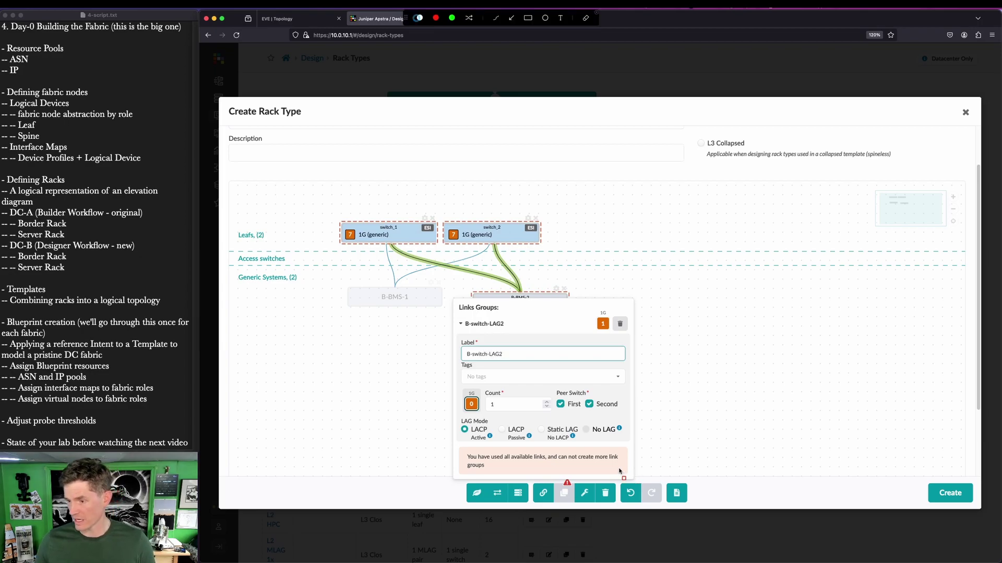
drag(452, 379, 614, 462)
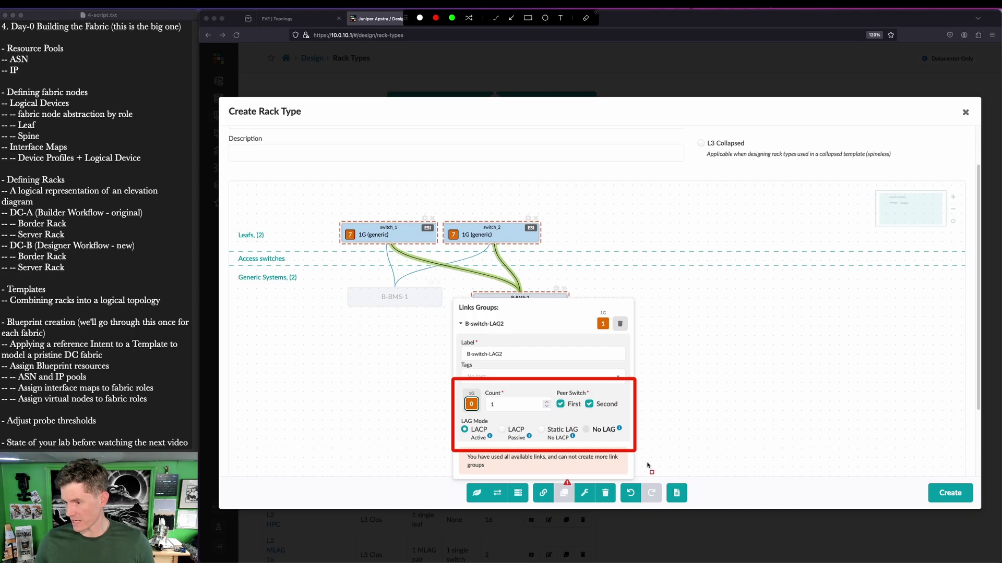
key(Escape)
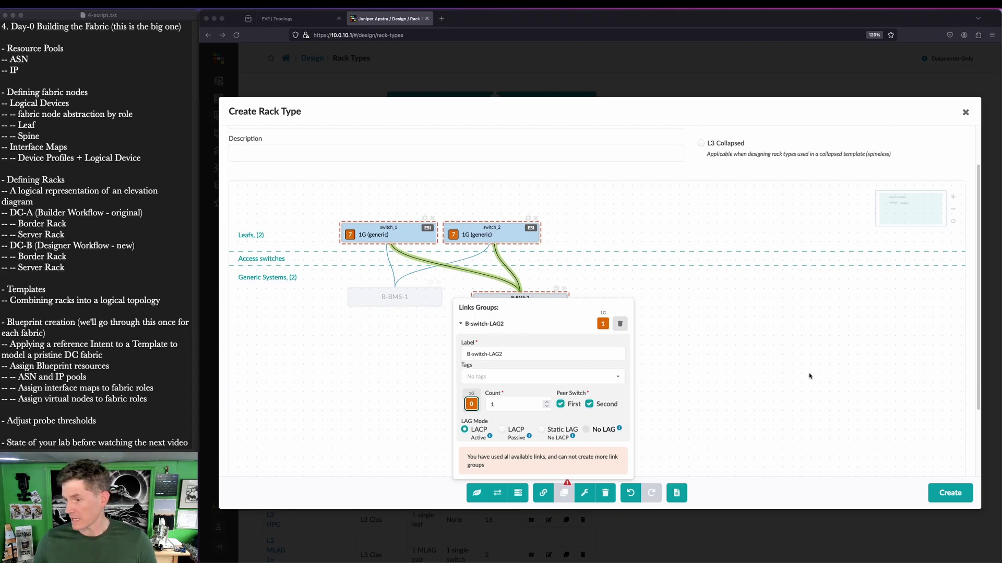
click(804, 391)
key(ctrl+shift+a)
mouse_move(326, 209)
mouse_down()
mouse_move(399, 252)
mouse_move(619, 341)
mouse_up()
key(Escape)
- Switch to the EVE topology, examine the DC-B leaf and server connections, and return to the rack type design in Apstra
click(314, 18)
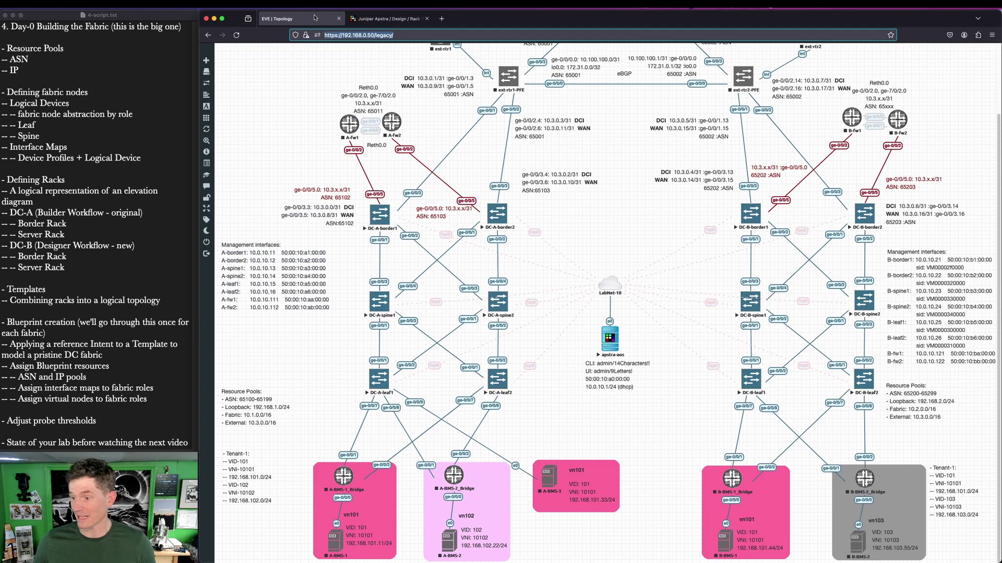
key(ctrl+shift+a)
drag(685, 347, 906, 503)
key(Escape)
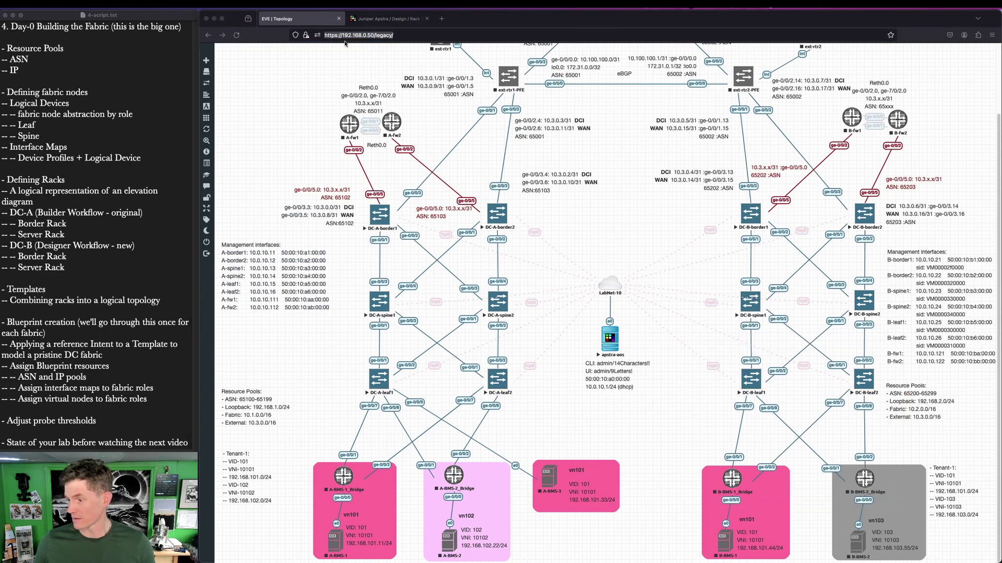
click(406, 19)
- Name the rack type Server Rack DC-B, create it, and check for it in the rack types list
click(950, 493)
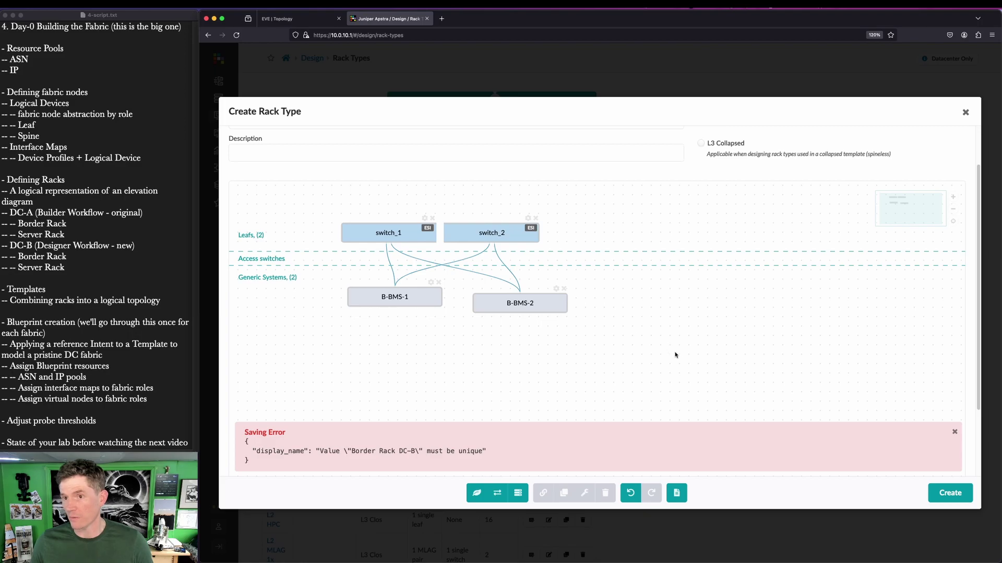
scroll(664, 330, up, 2)
double_click(243, 170)
text(Server Rack DC-B)
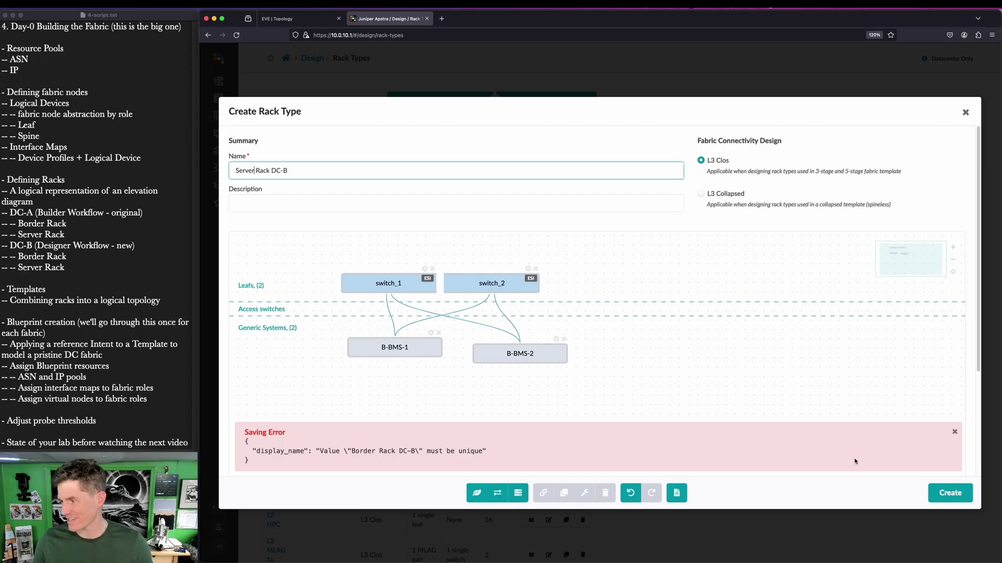
click(939, 496)
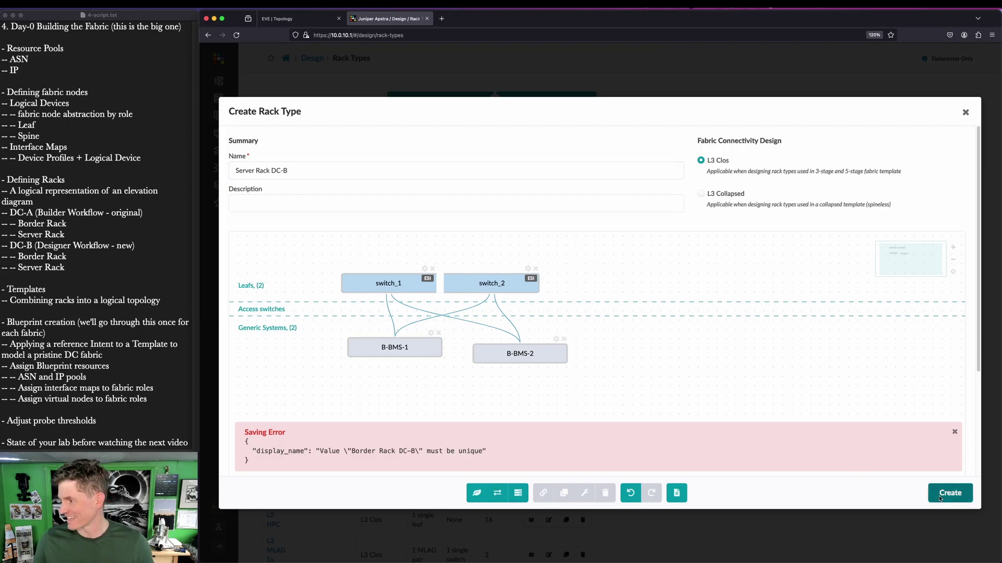
scroll(373, 426, down, 5)
scroll(373, 426, down, 2)
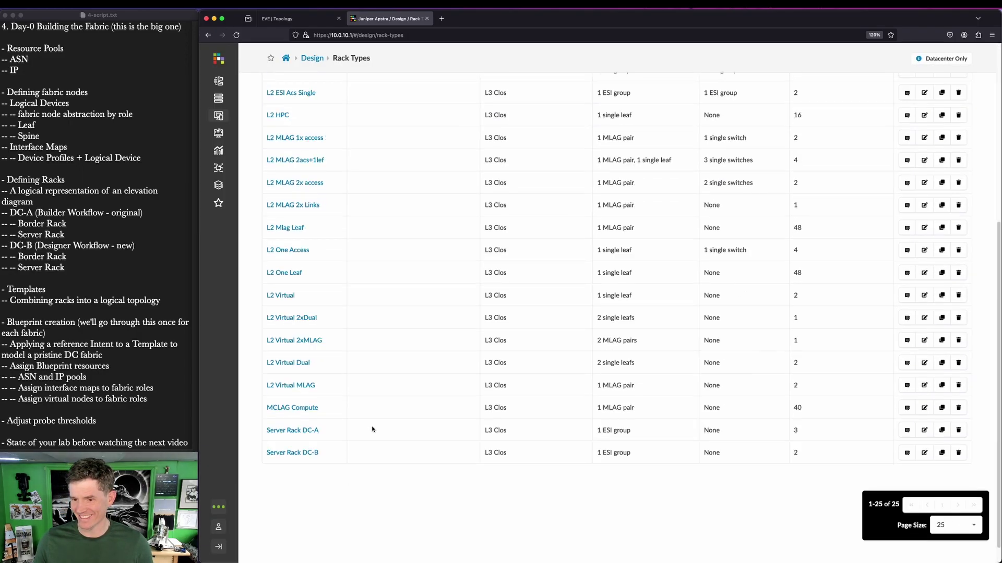
scroll(372, 429, up, 10)
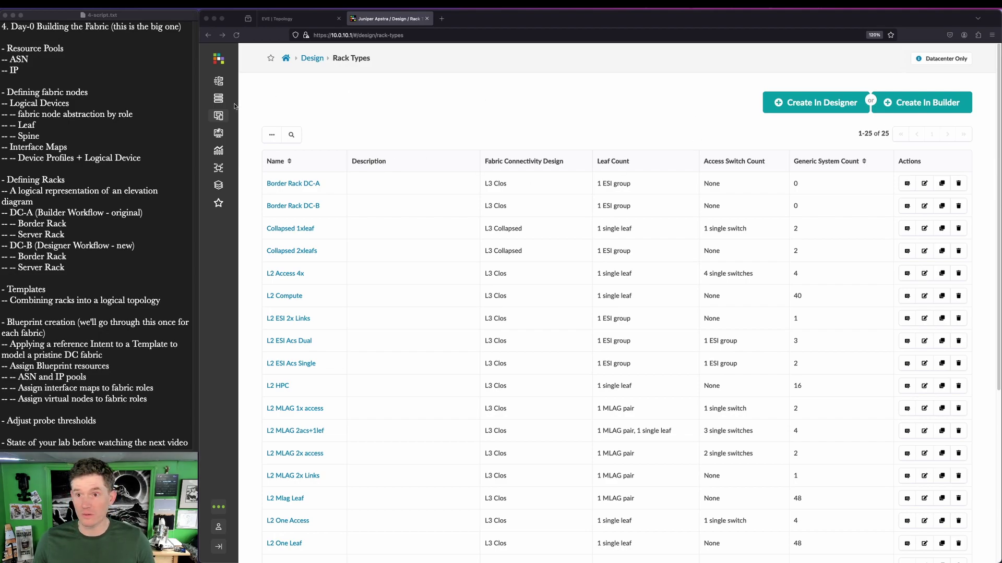
- Start a new design template and name it DC-A
click(212, 118)
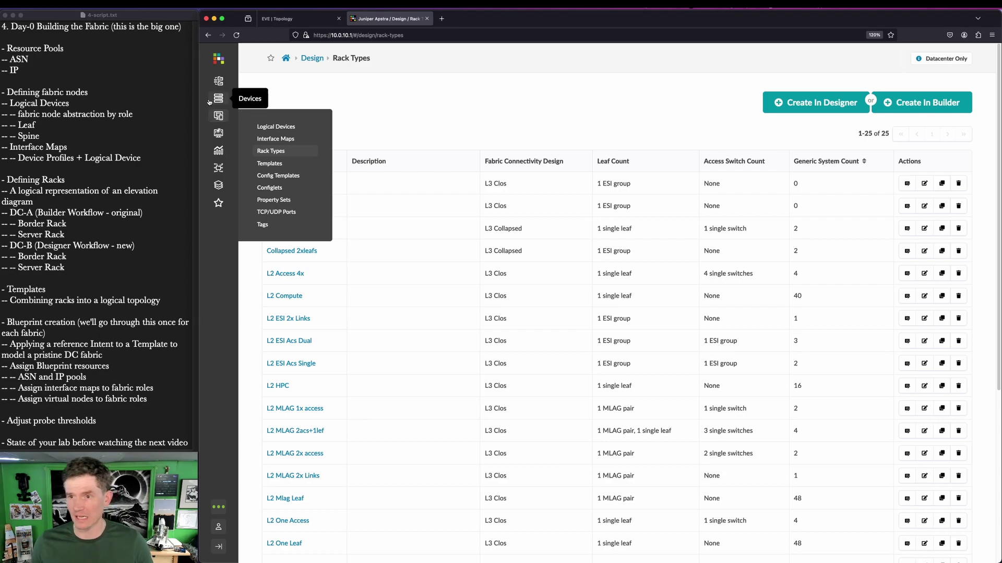
click(289, 165)
click(926, 104)
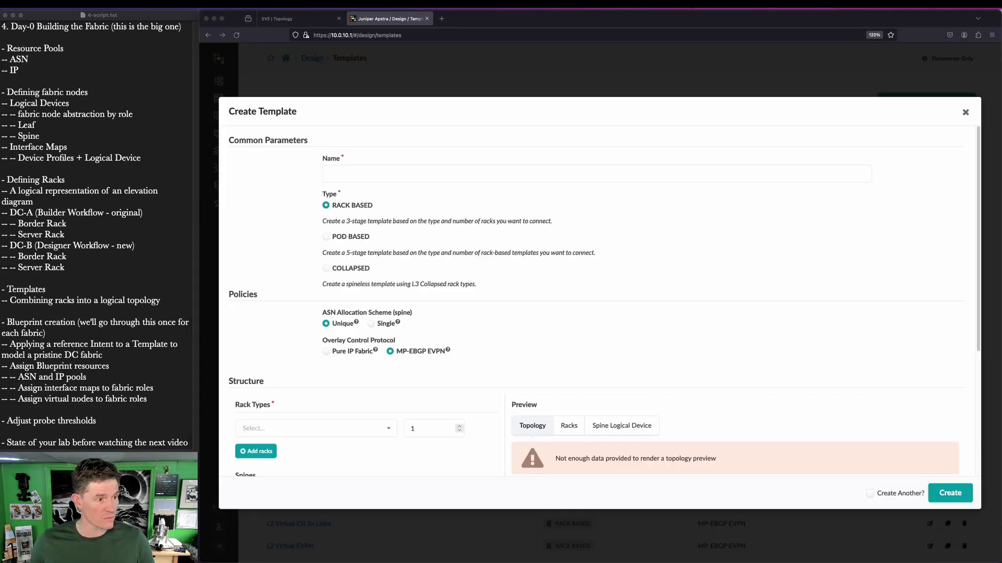
click(406, 175)
text(DC-A)
drag(317, 197, 421, 223)
drag(308, 311, 540, 387)
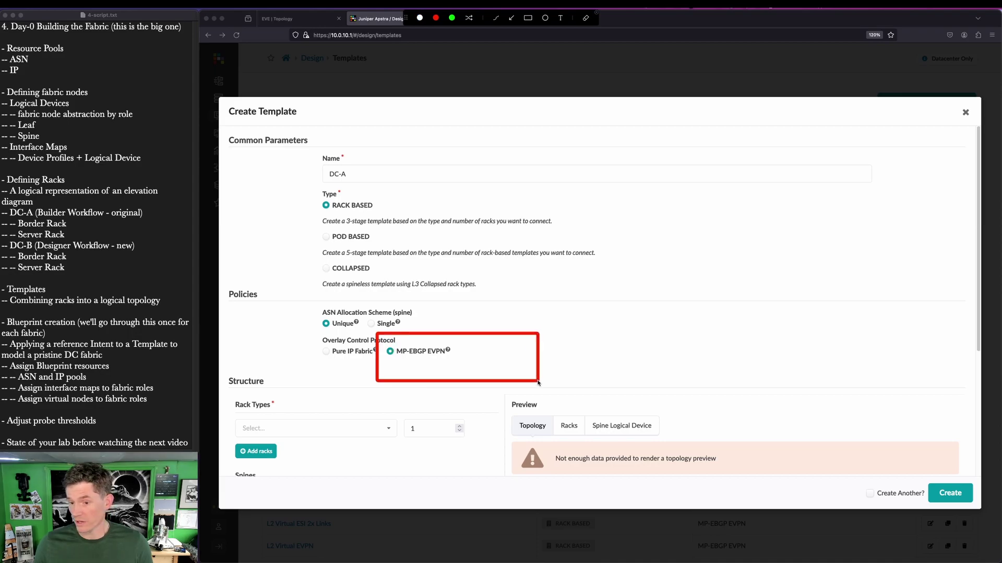
- Add the rack types Border Rack DC-A and Server Rack DC-A to the template's structure
scroll(293, 377, down, 3)
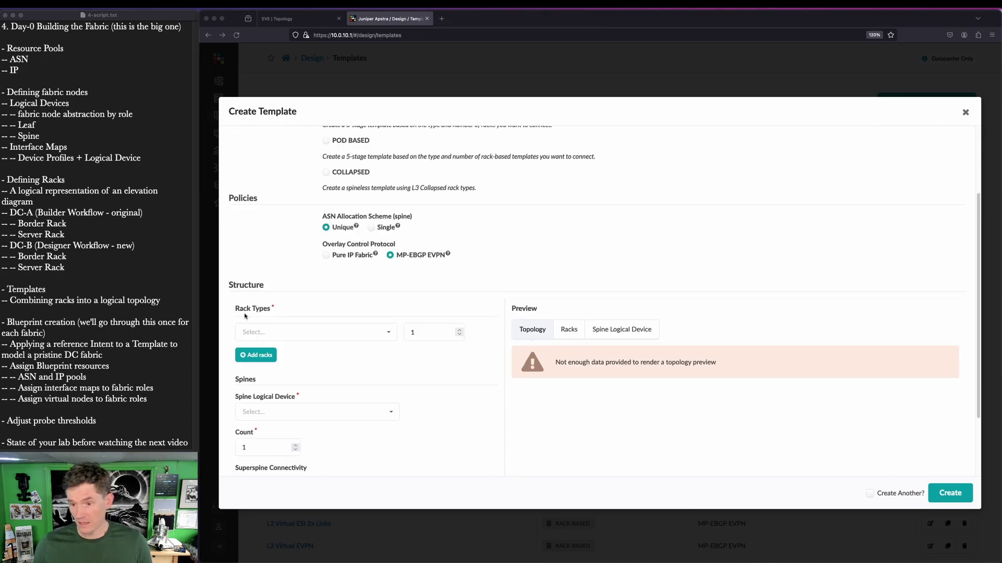
scroll(374, 344, down, 3)
click(355, 250)
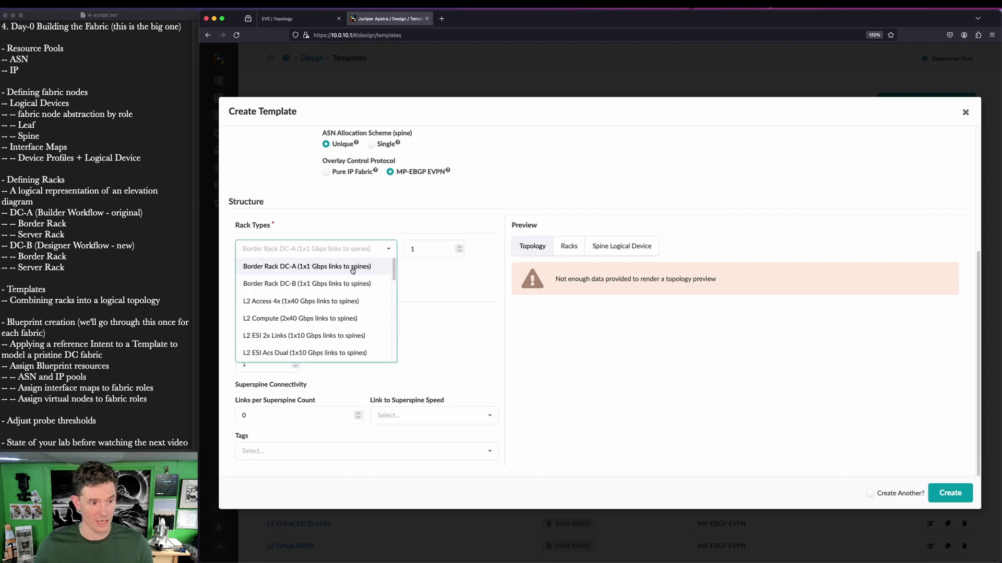
click(353, 268)
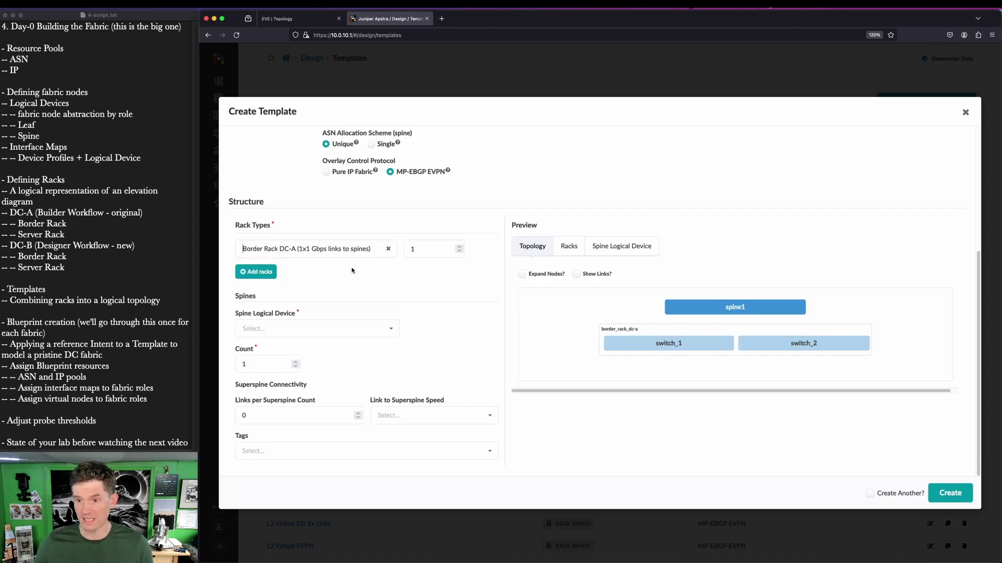
click(256, 272)
click(290, 277)
scroll(302, 344, down, 5)
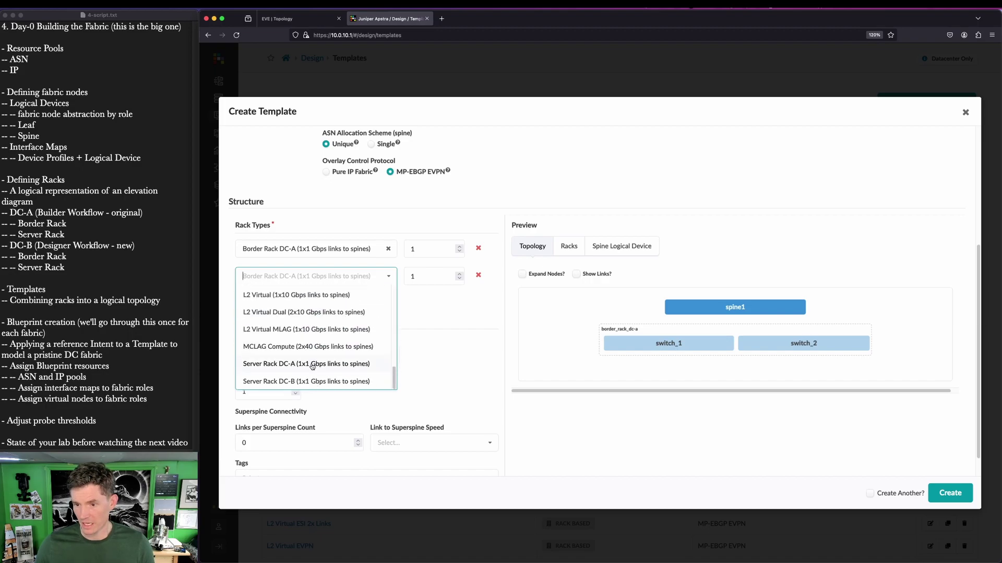
click(312, 364)
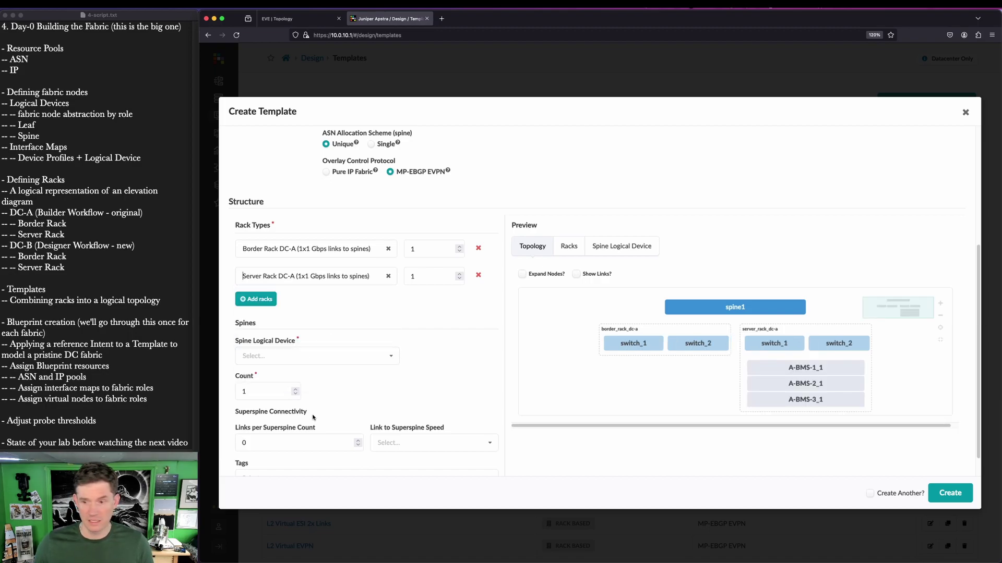
- Set the template's spine logical device to vJunos-10x1-Spine with a count of 2
click(285, 360)
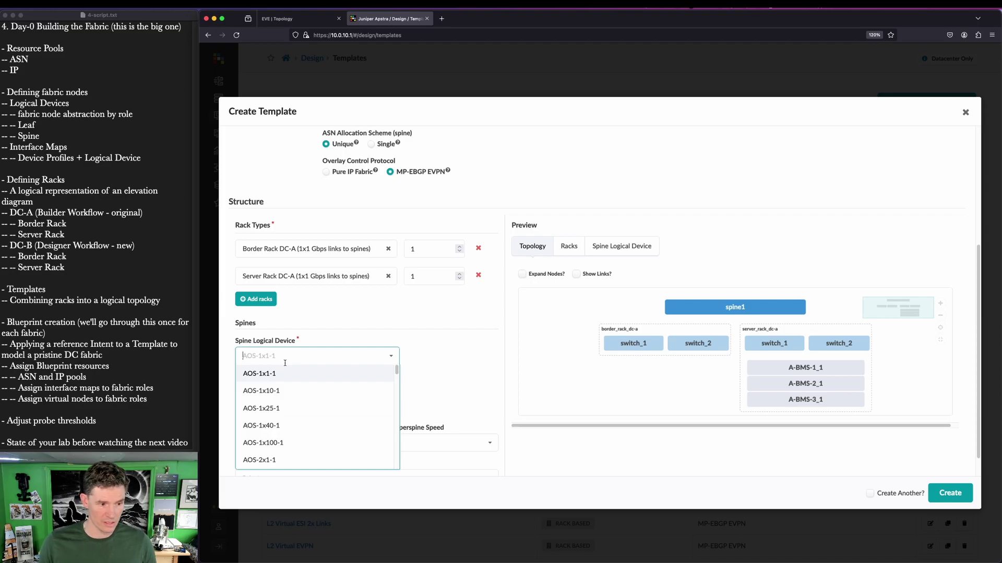
text(sp)
key(Tab)
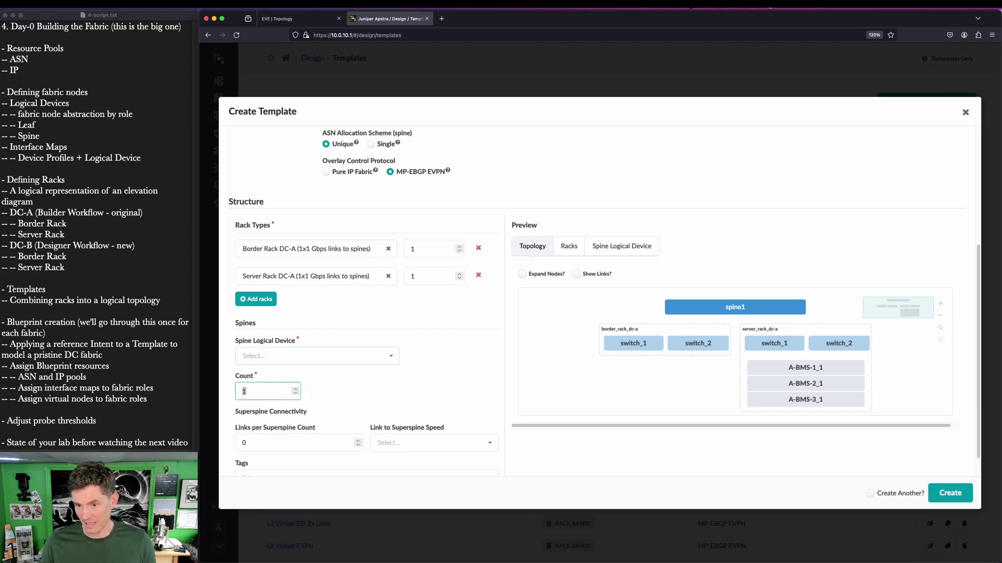
key(shift+Tab)
text(vj)
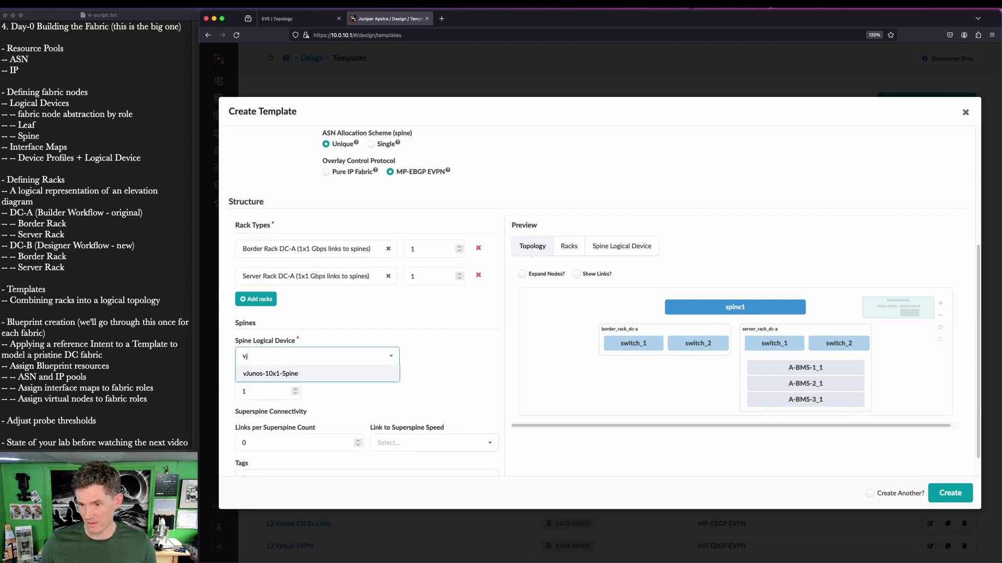
click(317, 374)
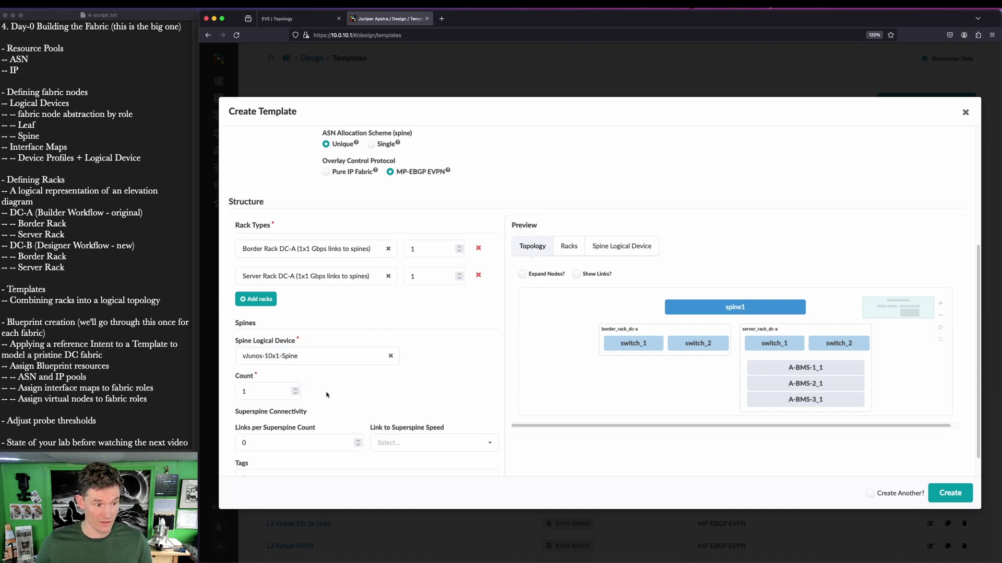
click(296, 389)
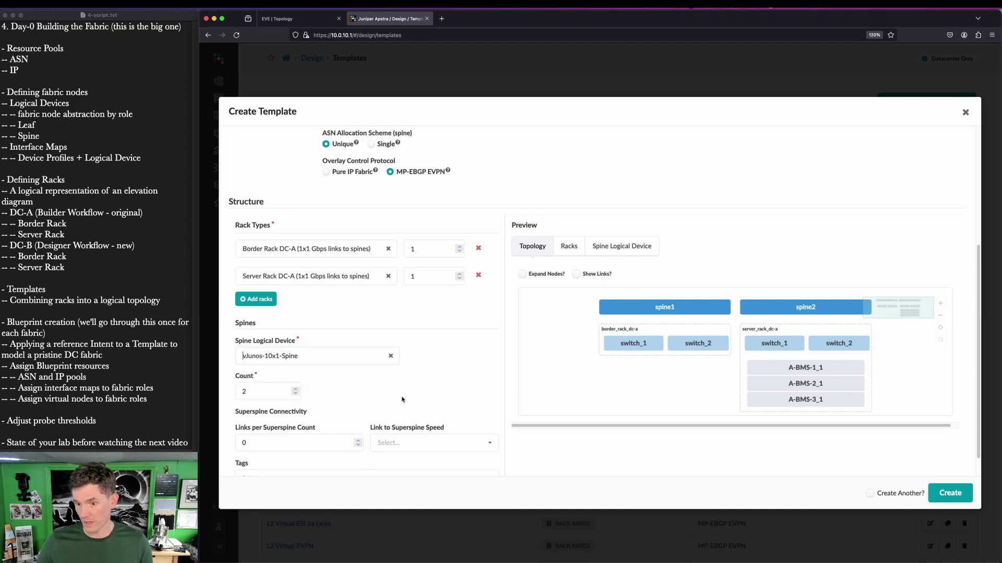
- Show the links in the topology preview and create the DC-A template with the option to create another one
scroll(359, 407, down, 1)
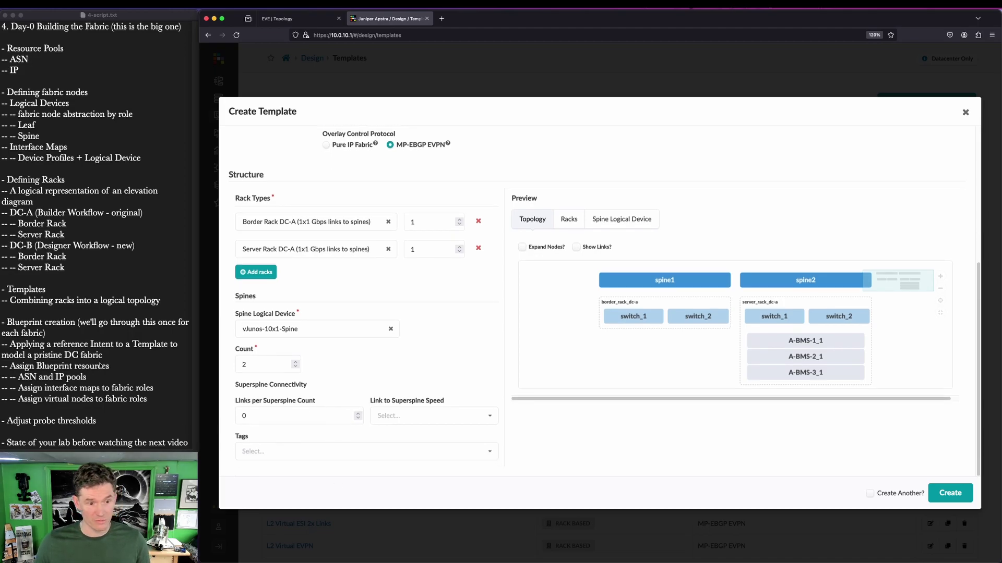
click(576, 247)
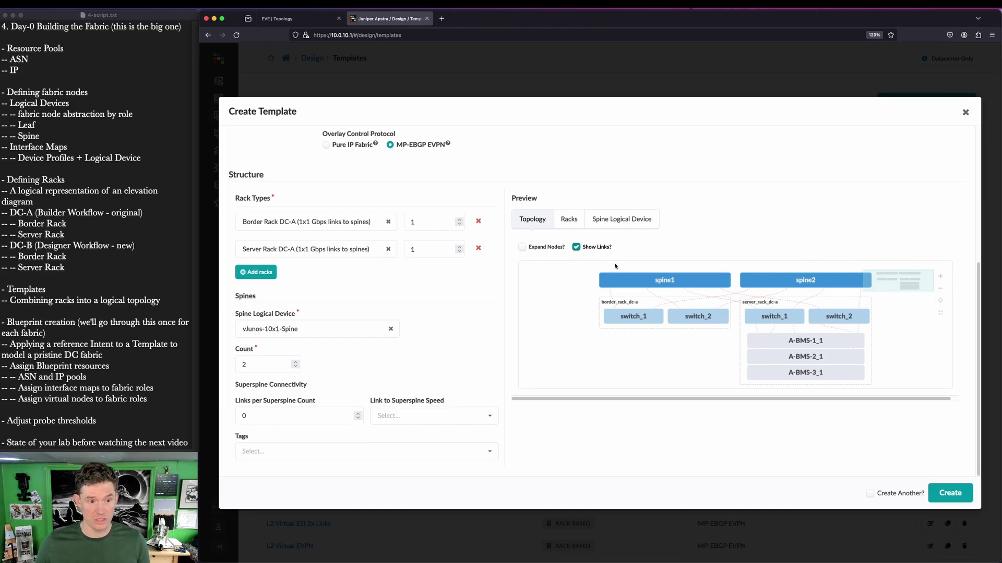
click(889, 494)
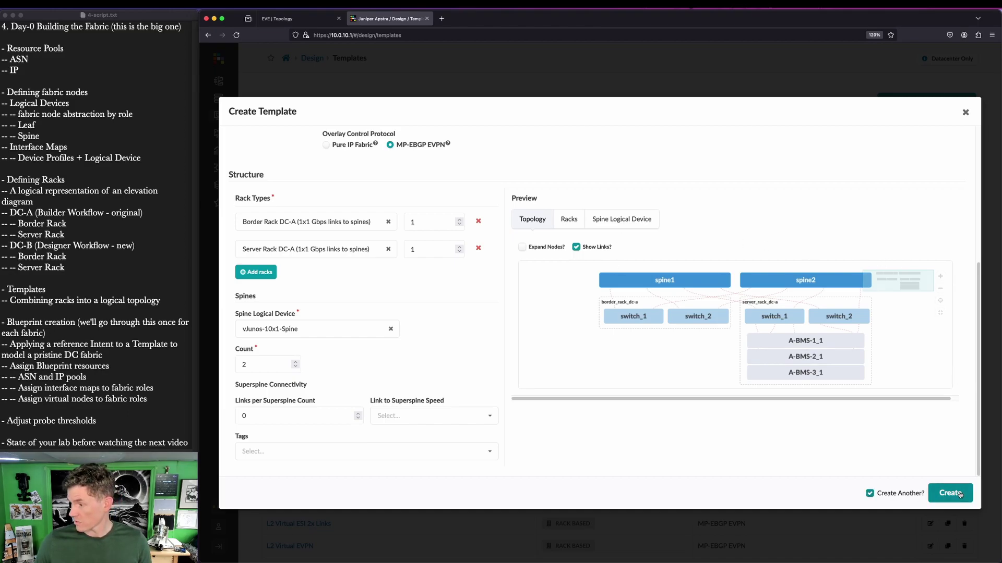
click(959, 495)
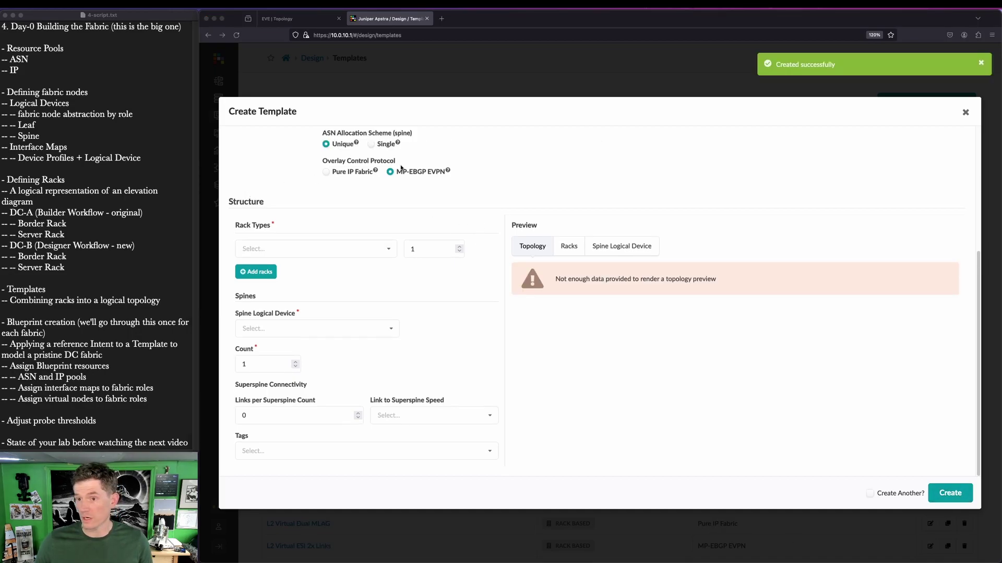
- Name the second template DC-B
scroll(408, 184, up, 5)
click(361, 174)
text(DC-B)
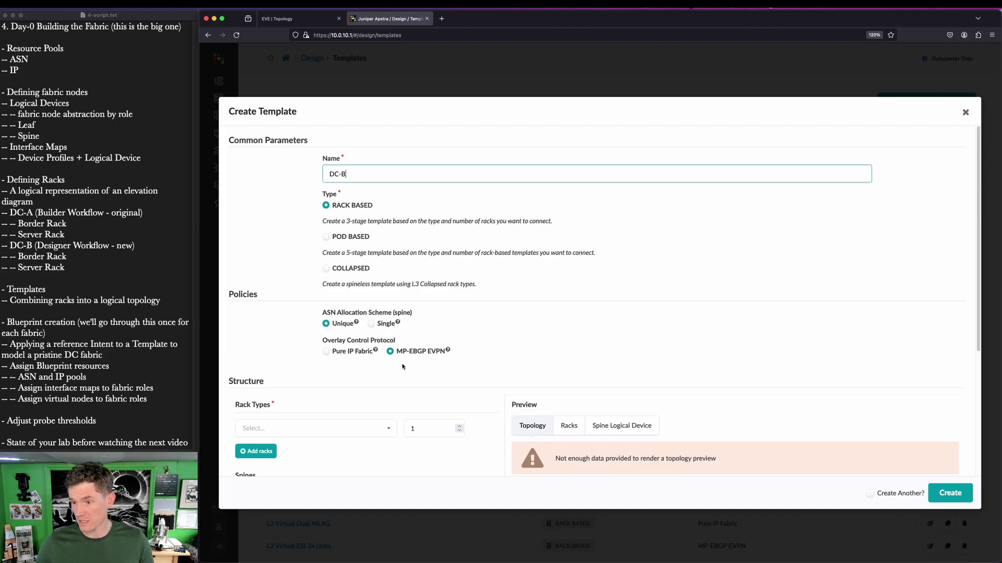
- Add the rack types Border Rack DC-B and Server Rack DC-B to the template's structure
scroll(396, 365, down, 2)
click(255, 403)
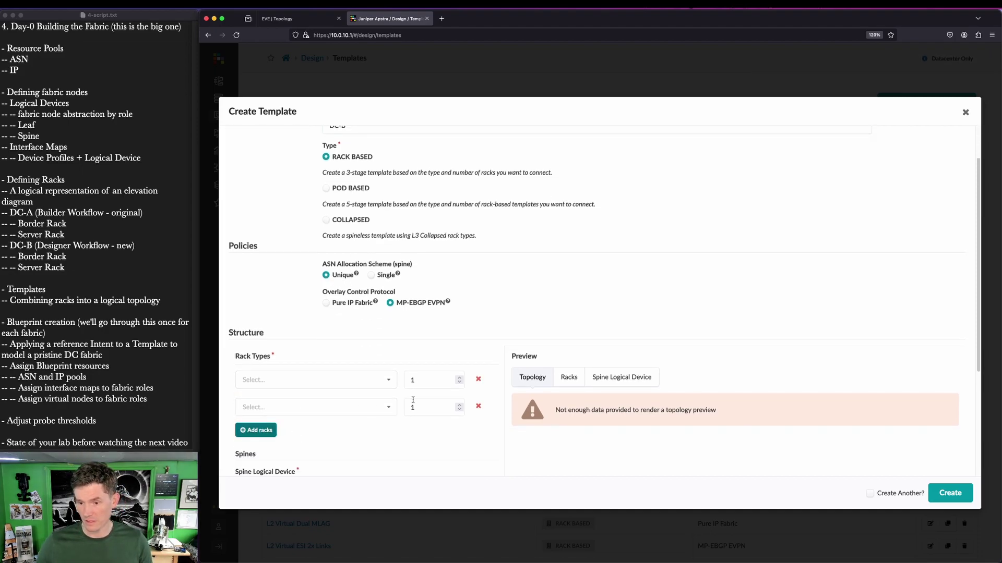
click(299, 384)
click(296, 415)
click(296, 407)
scroll(296, 407, down, 5)
scroll(285, 359, down, 4)
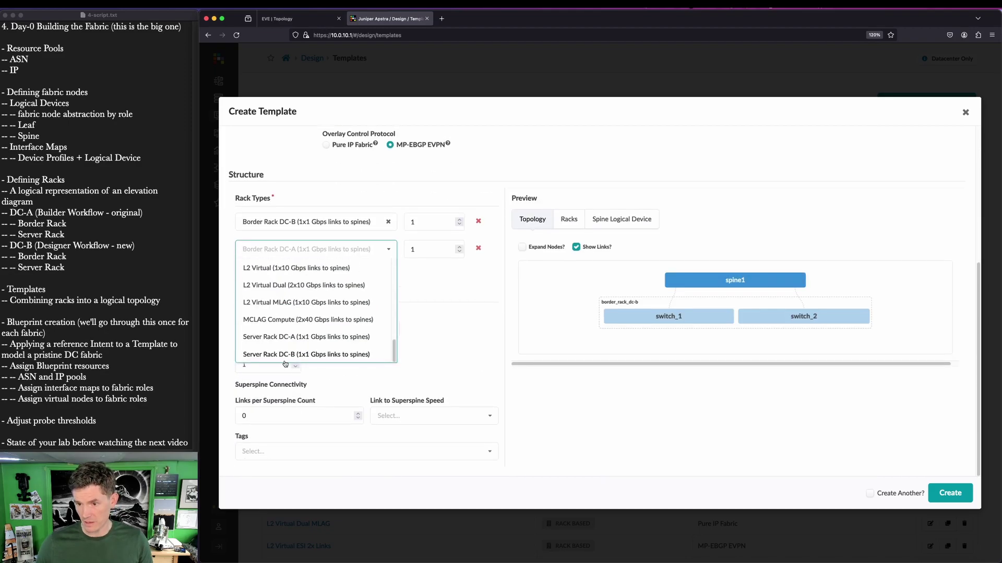
click(286, 359)
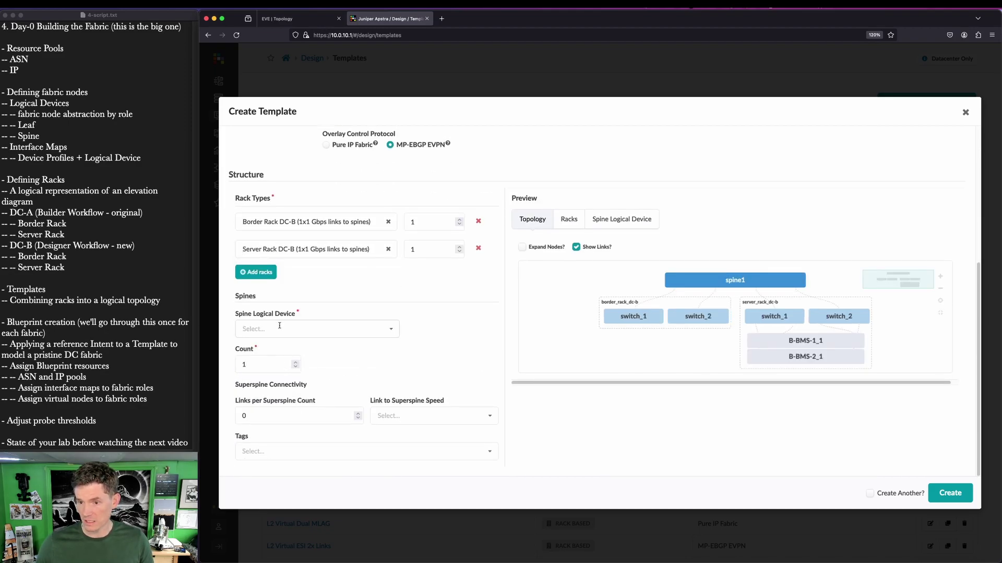
- Choose vJunos-10x1-Spine as the DC-B template's spine logical device and set the spine count to 2
click(280, 329)
text(spine)
click(292, 347)
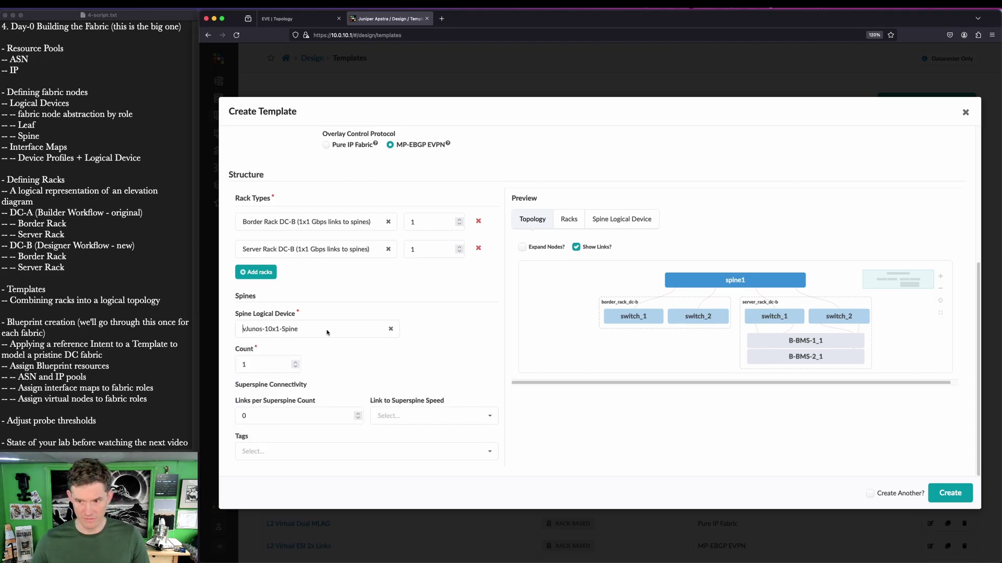
click(295, 362)
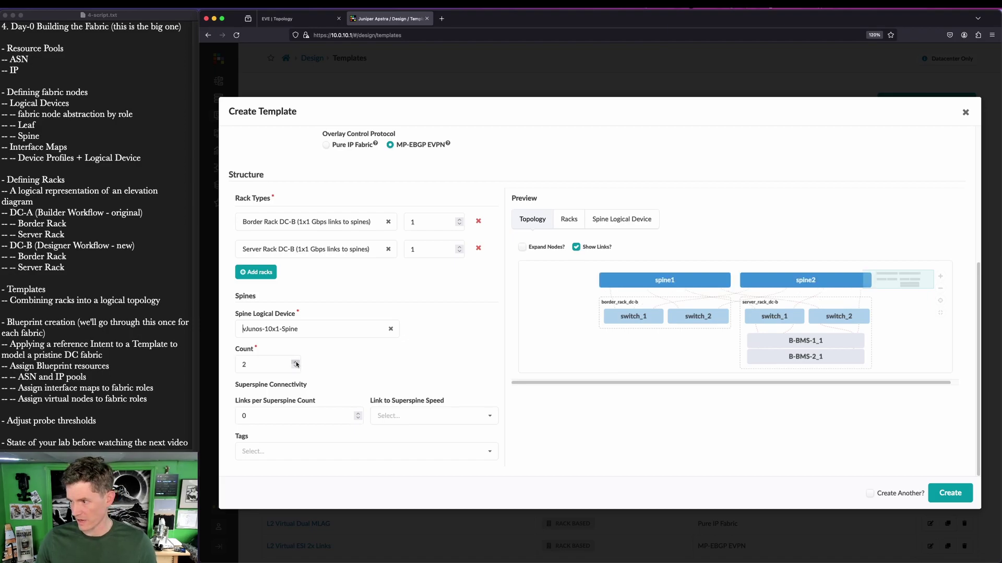
- Review the topology preview and create the DC-B template
scroll(653, 438, up, 1)
key(ctrl+shift+a)
mouse_move(511, 244)
mouse_down()
mouse_move(986, 399)
mouse_move(966, 419)
mouse_up()
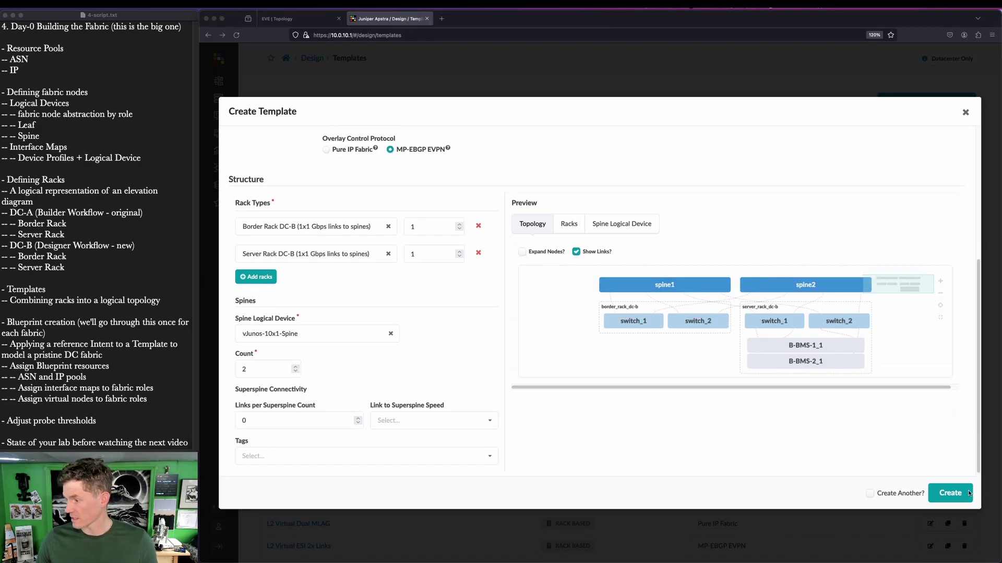
click(950, 493)
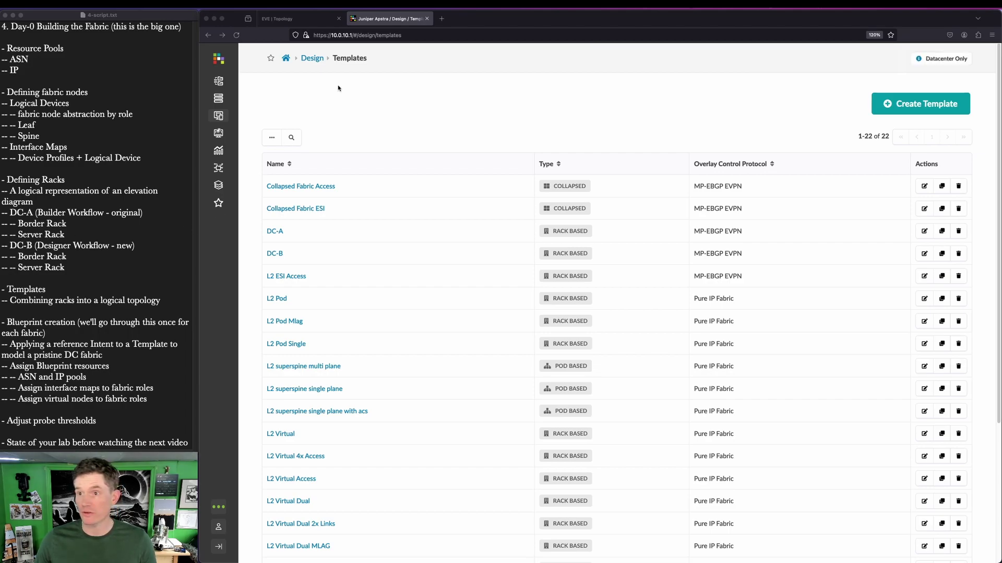
- Open the blueprints page and start a new blueprint named DC-A
key(super+shift+a)
drag(295, 98, 290, 70)
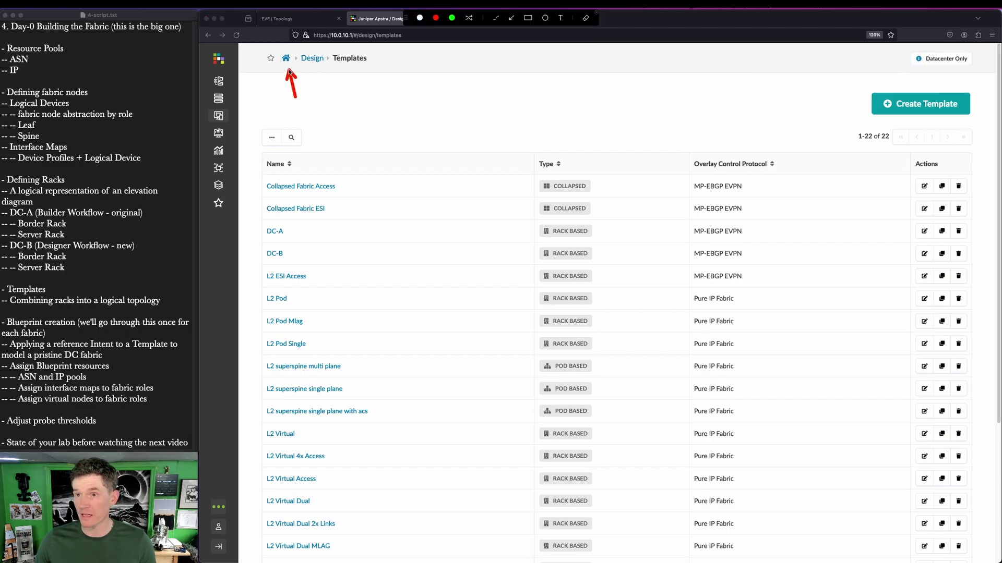
key(Escape)
click(286, 57)
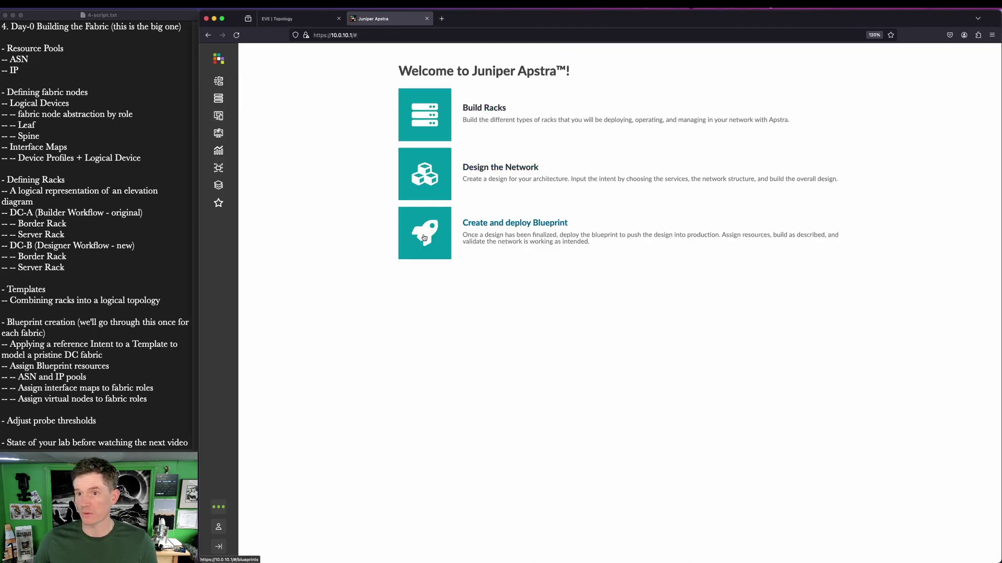
click(219, 81)
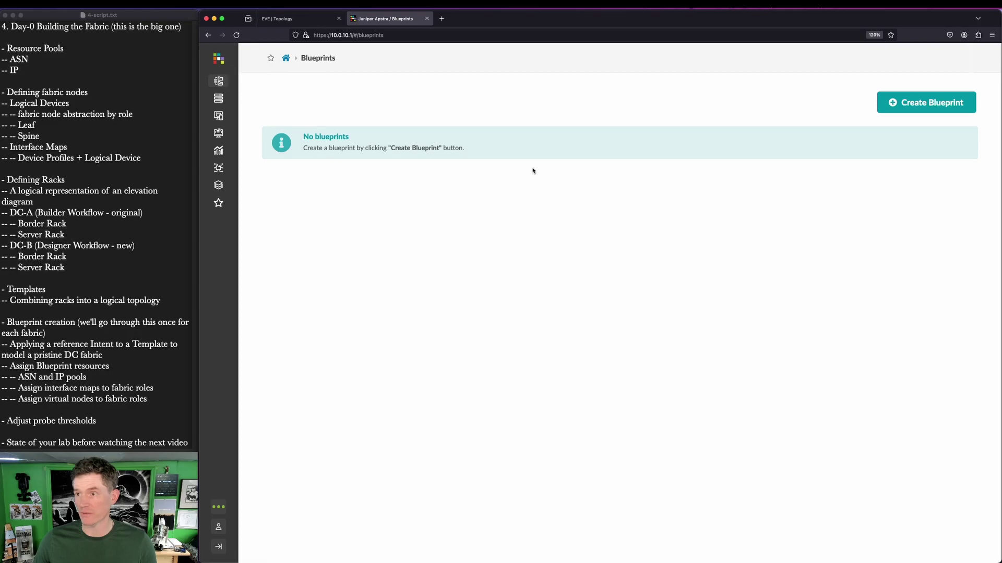
click(926, 102)
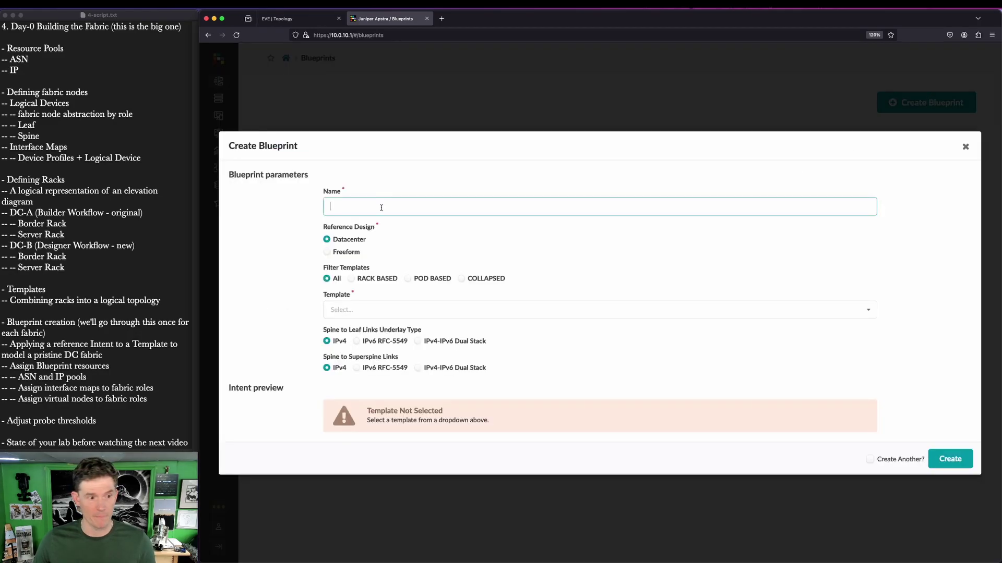
text(DC-A)
key(alt+shift+a)
drag(314, 228, 374, 248)
key(Escape)
key(alt+shift+a)
drag(312, 245, 372, 259)
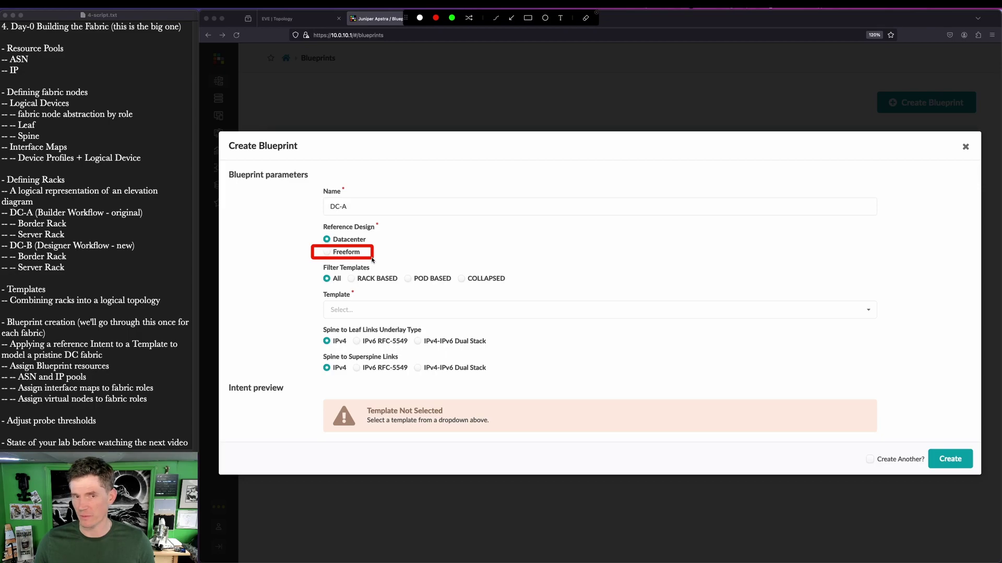
key(Escape)
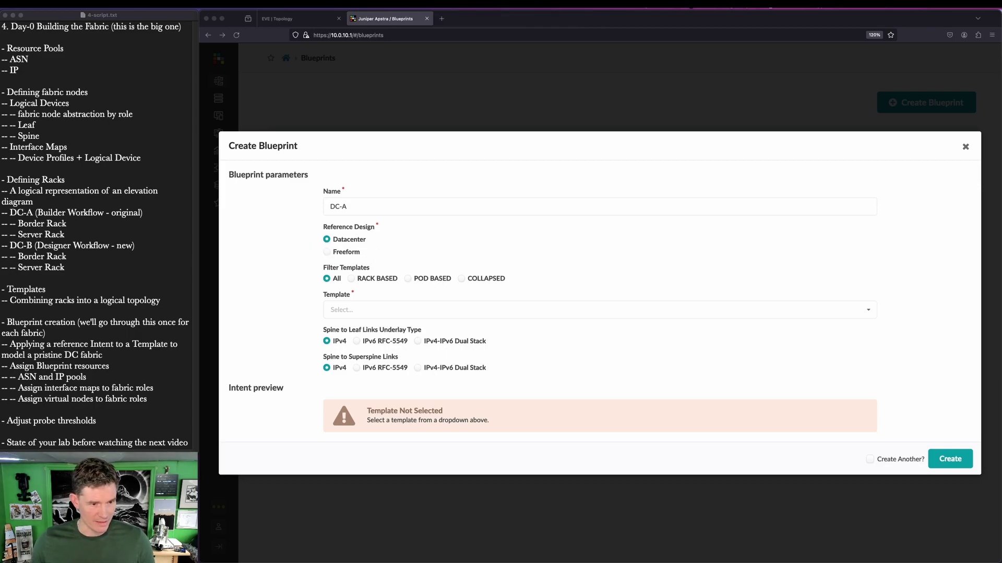
- Base the blueprint on the DC-A template, review its intent preview, and create it with the option to create another one
click(396, 308)
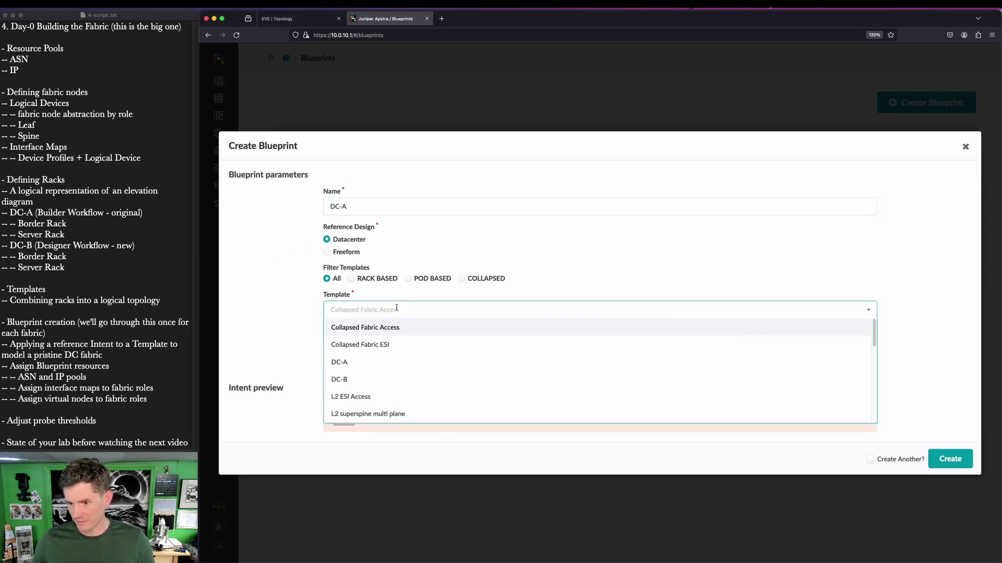
click(371, 362)
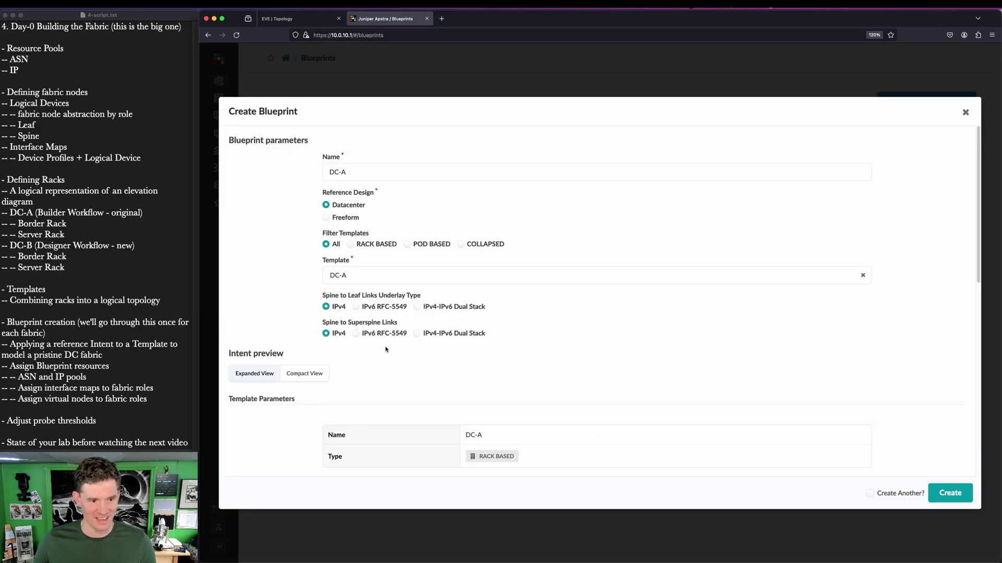
scroll(541, 327, down, 10)
scroll(701, 370, up, 2)
scroll(708, 364, up, 5)
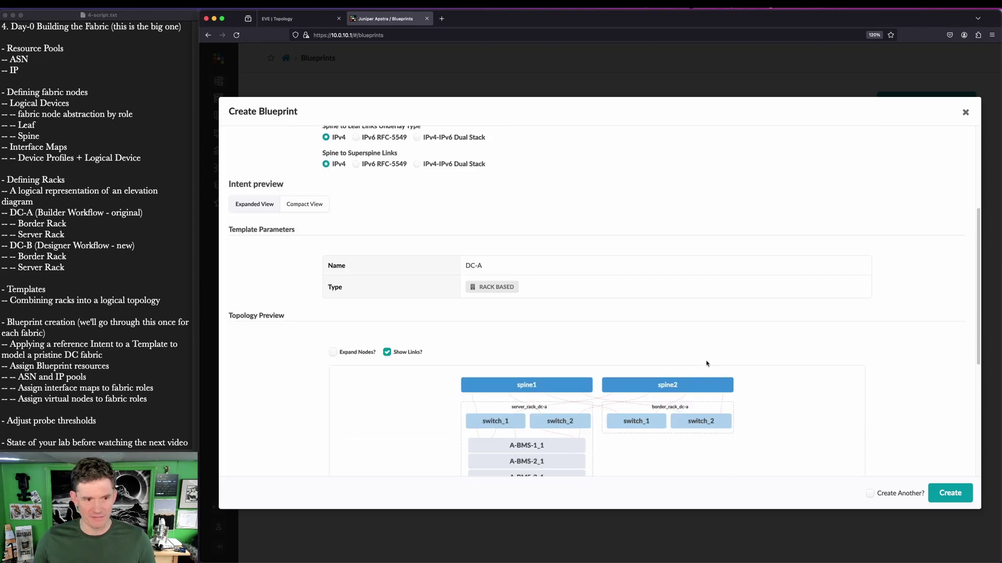
scroll(706, 364, down, 3)
click(890, 494)
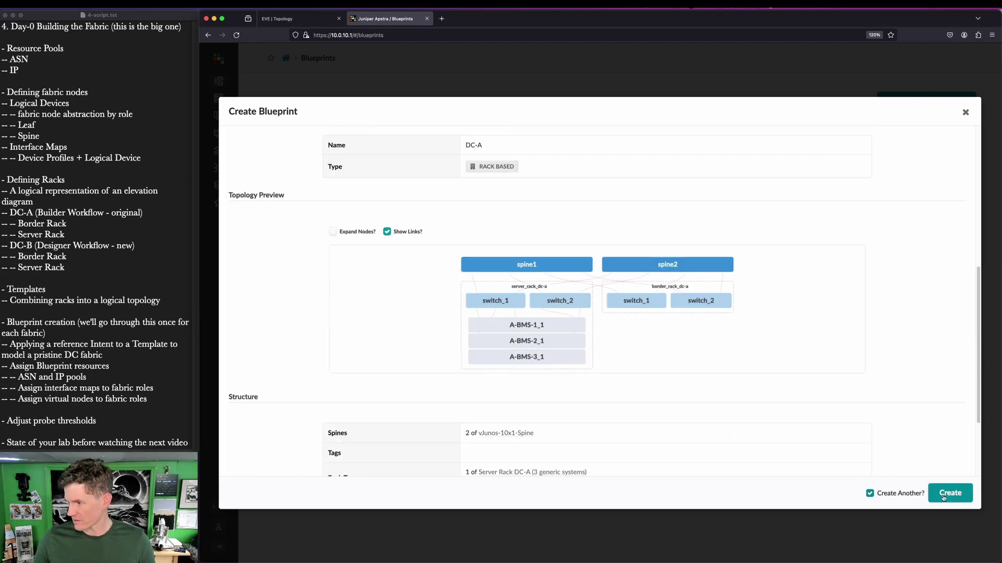
click(947, 494)
- Create a second blueprint named DC-B from the DC-B template
click(397, 204)
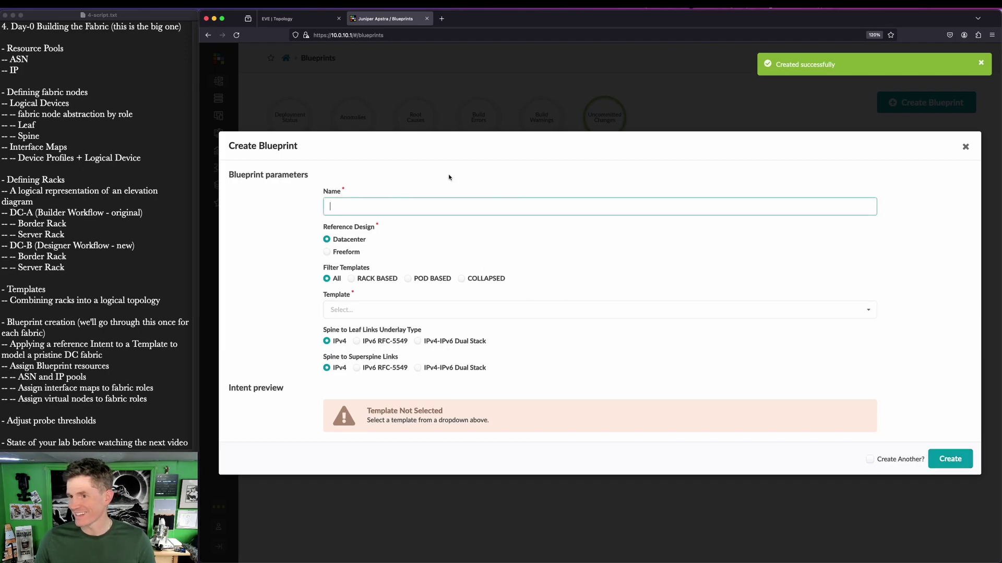
text(DC-B)
mouse_move(319, 400)
mouse_down()
mouse_move(760, 452)
mouse_move(899, 447)
mouse_up()
key(Escape)
click(435, 310)
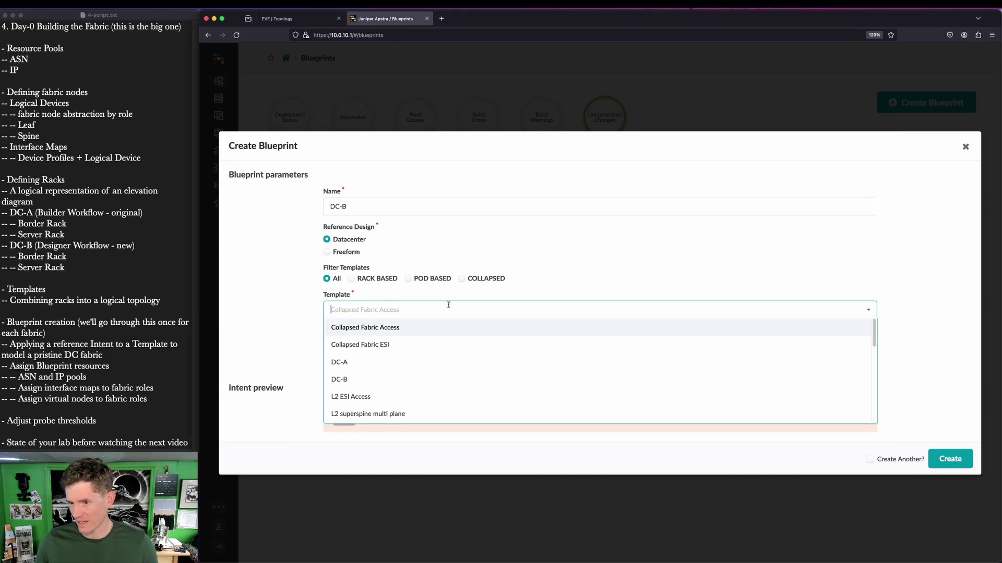
click(358, 380)
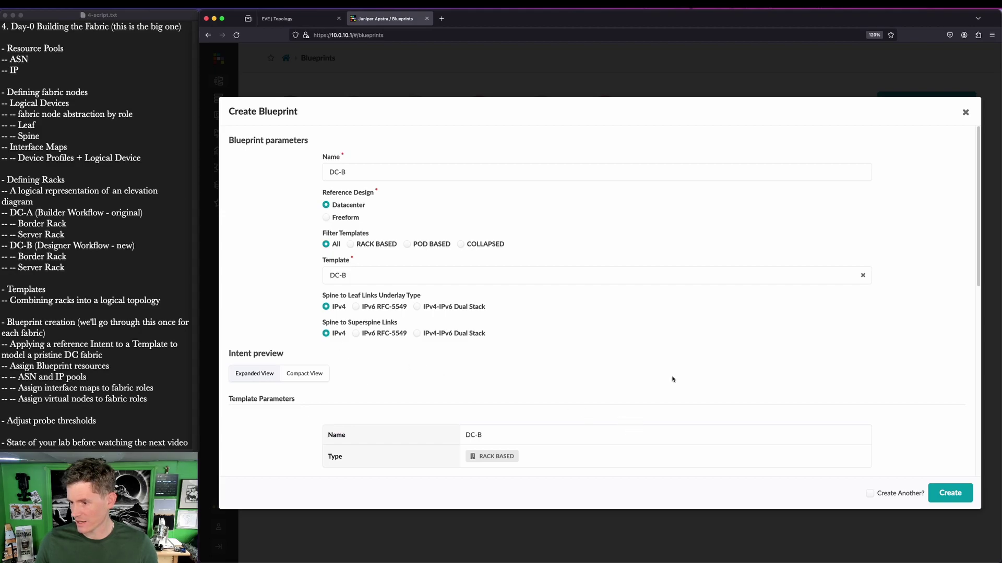
scroll(658, 392, down, 10)
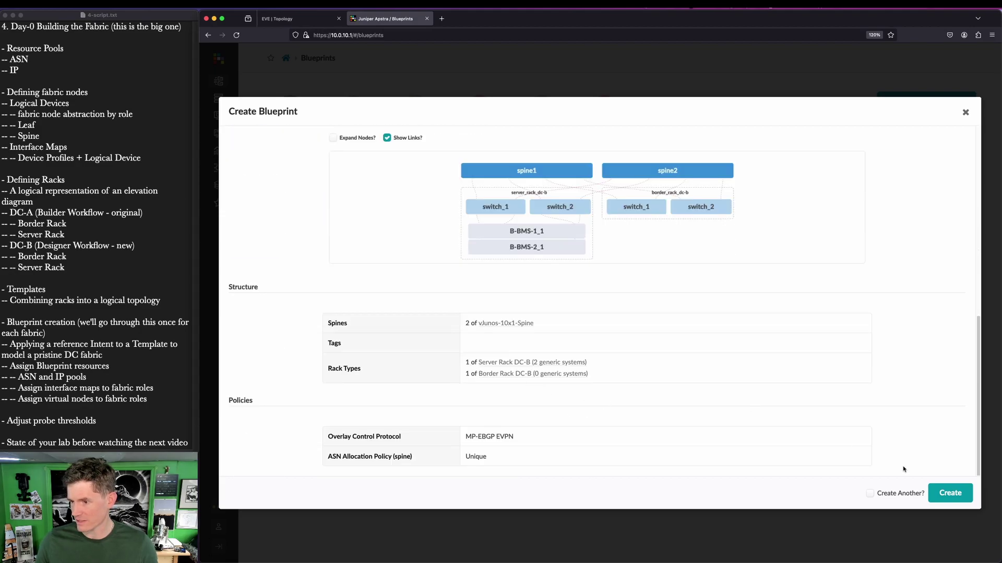
click(949, 493)
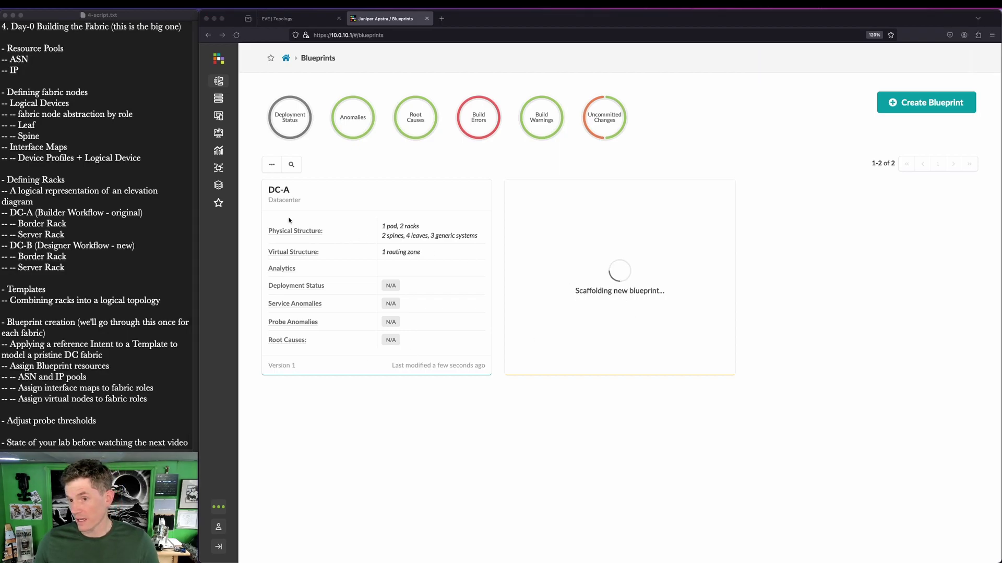
- Open the DC-A blueprint's staged design and examine the build resources that need ASN and IP assignments
click(285, 191)
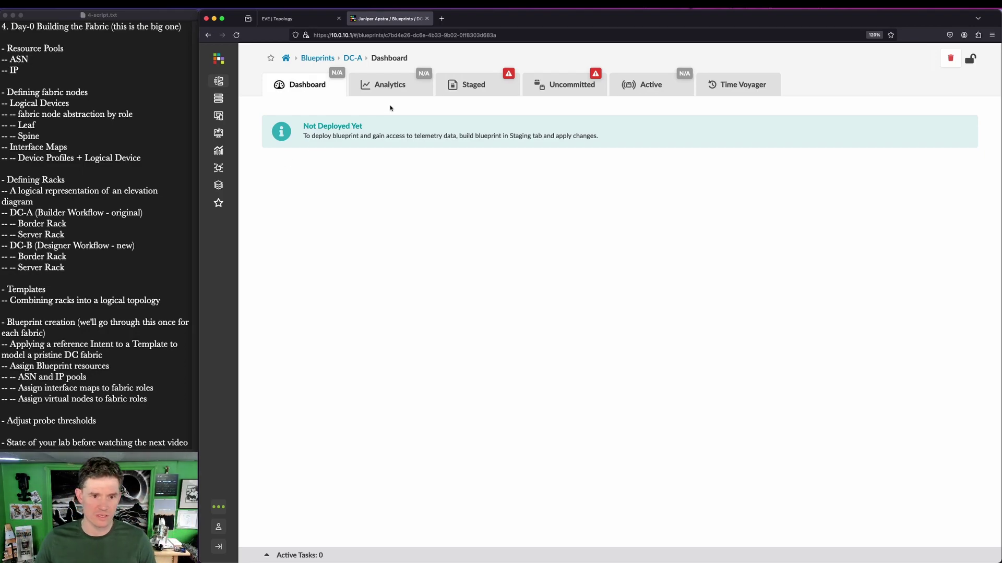
click(486, 91)
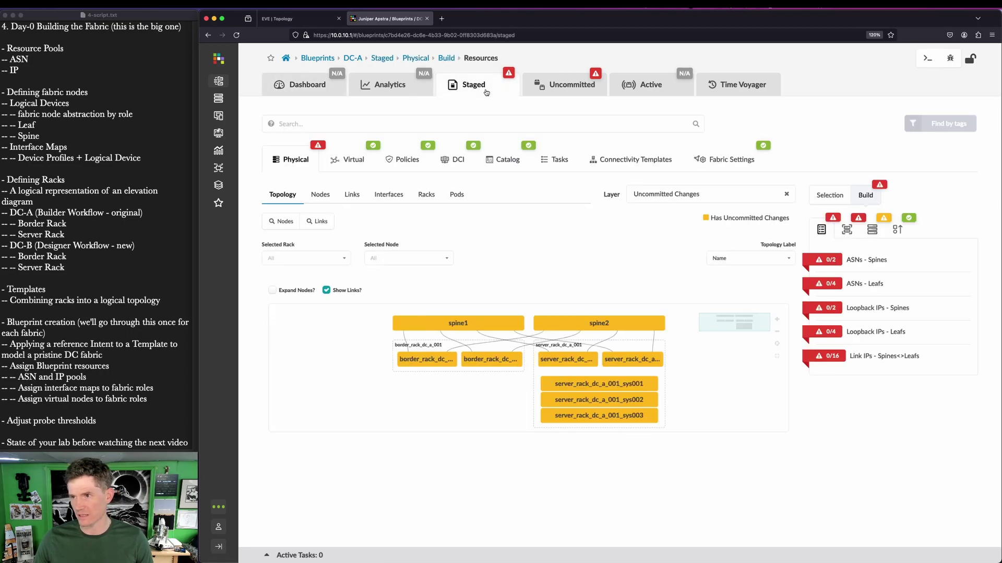
drag(763, 166, 960, 409)
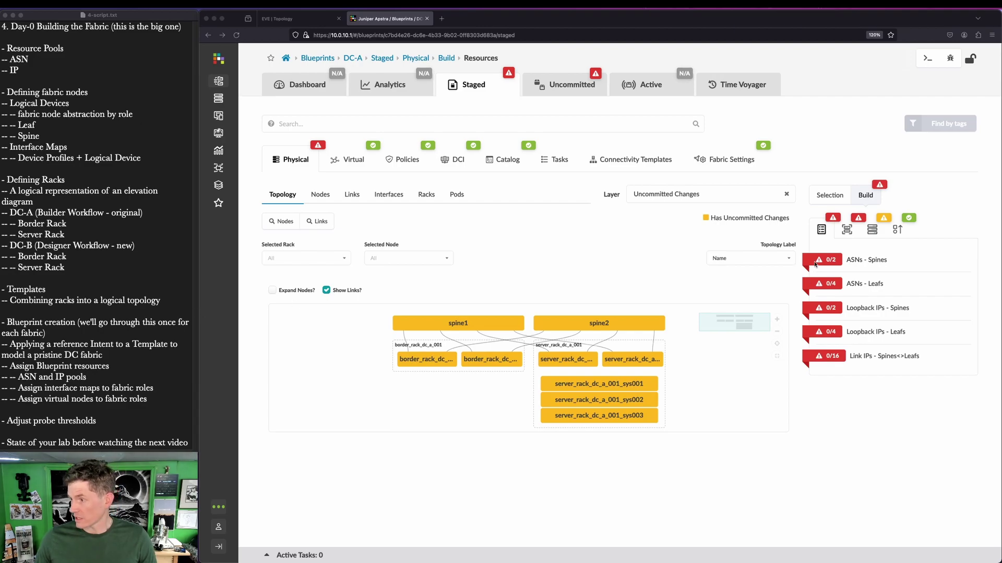
drag(568, 141, 497, 101)
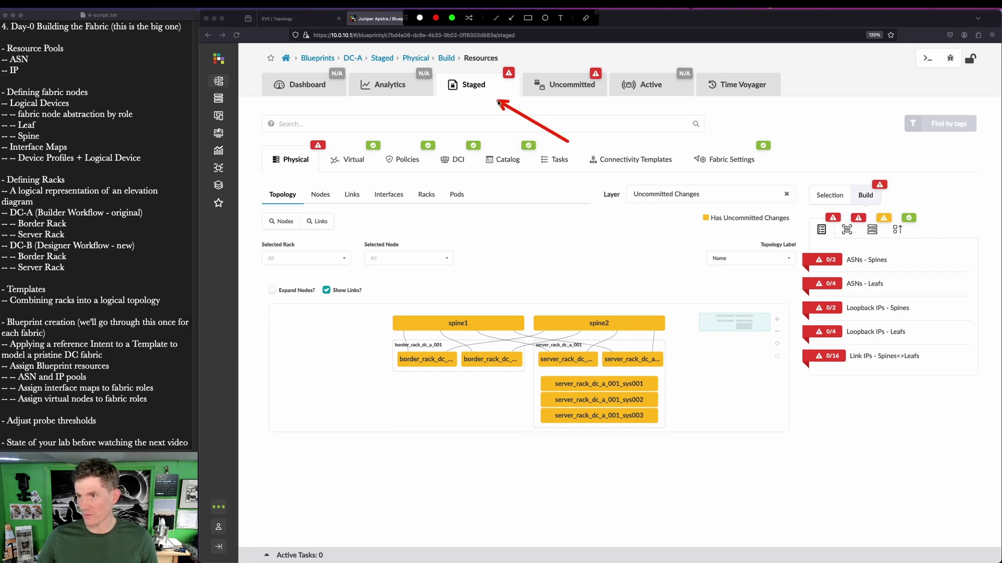
drag(382, 109, 337, 141)
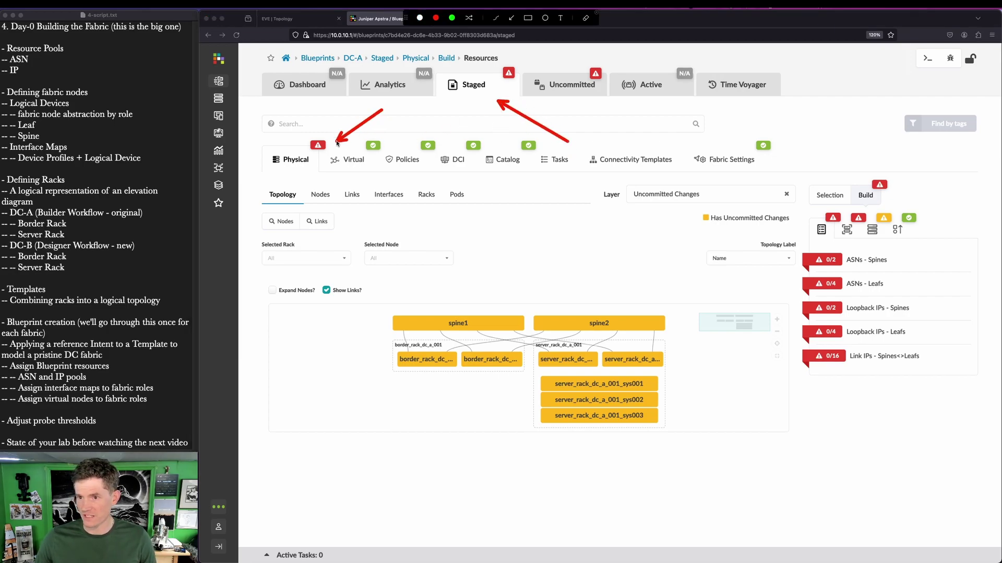
drag(383, 226, 313, 198)
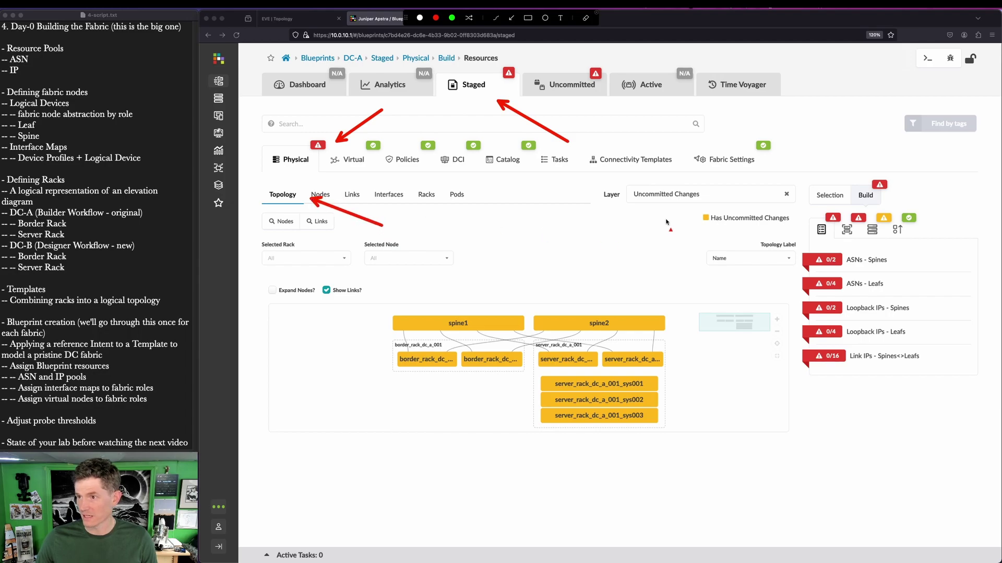
drag(441, 73, 493, 106)
drag(254, 142, 322, 174)
mouse_move(258, 185)
mouse_down()
mouse_move(308, 218)
mouse_move(311, 210)
mouse_up()
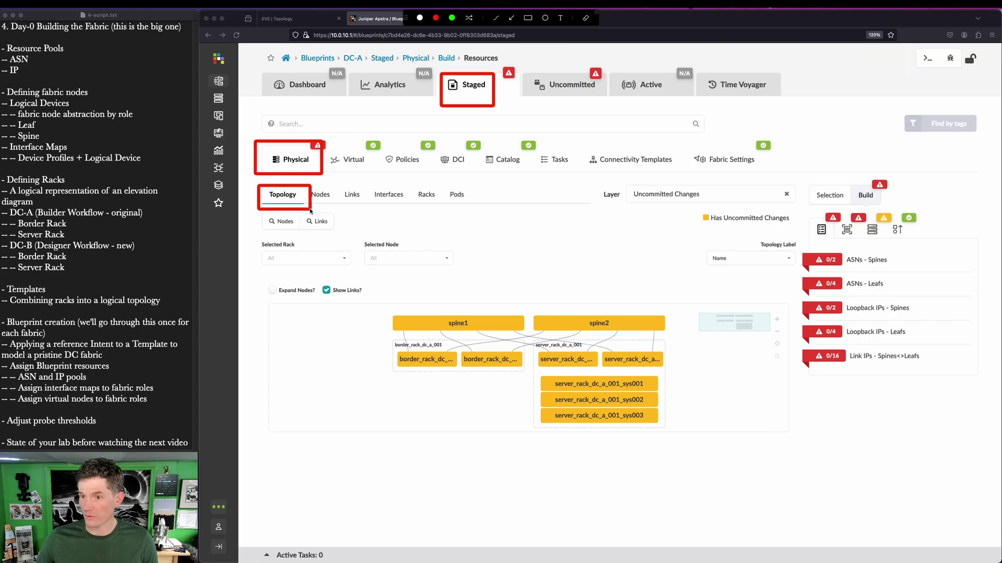
mouse_move(523, 137)
mouse_down()
mouse_move(486, 108)
mouse_move(380, 130)
mouse_up()
drag(349, 166, 319, 186)
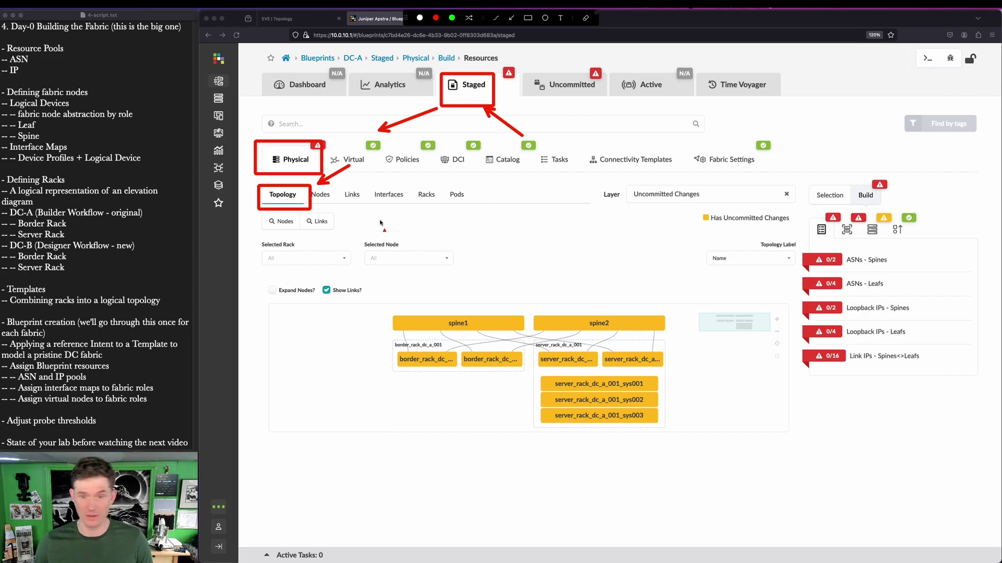
key(Escape)
- Assign the DC-A ASN pool to the spines and save the assignment
click(836, 260)
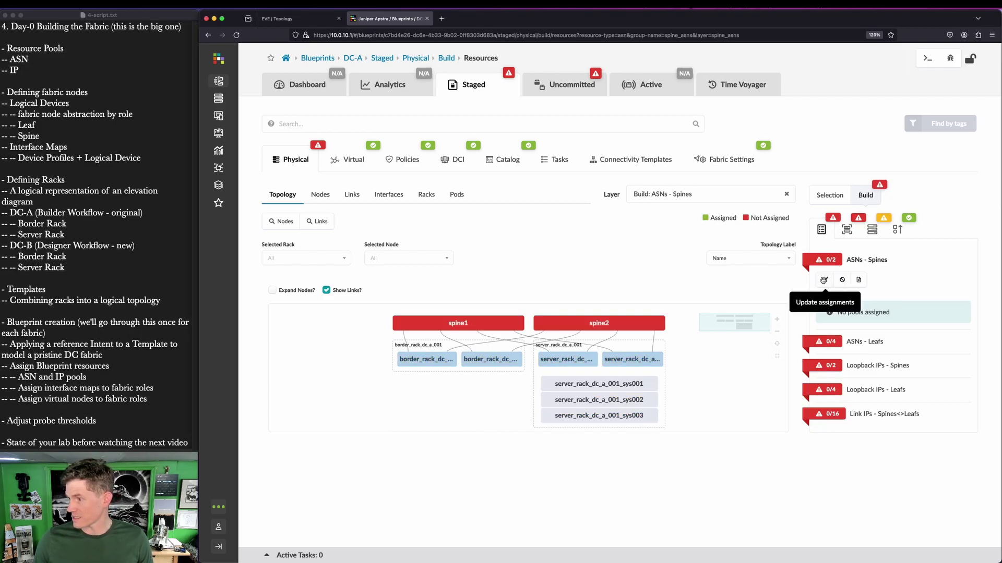
click(825, 282)
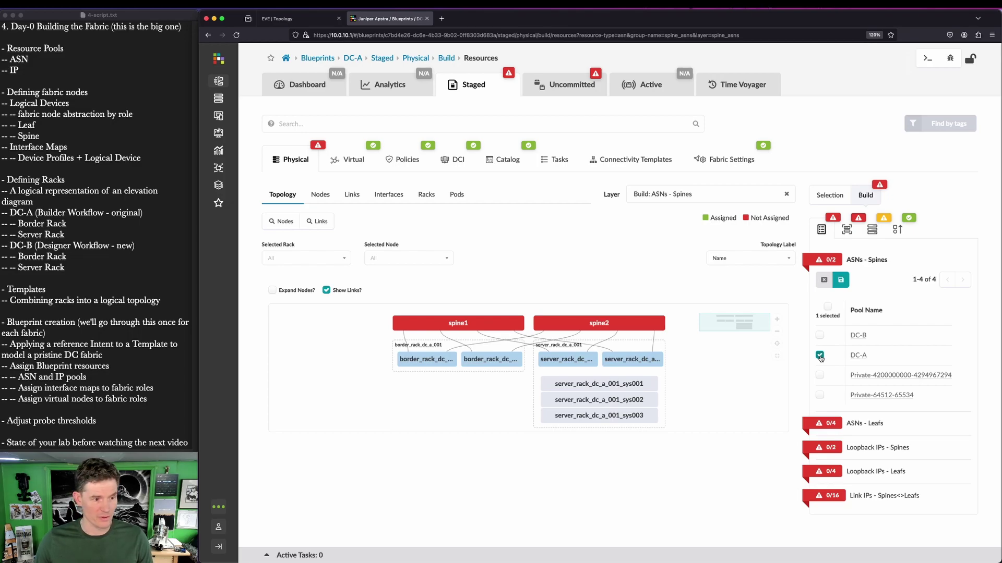
click(840, 281)
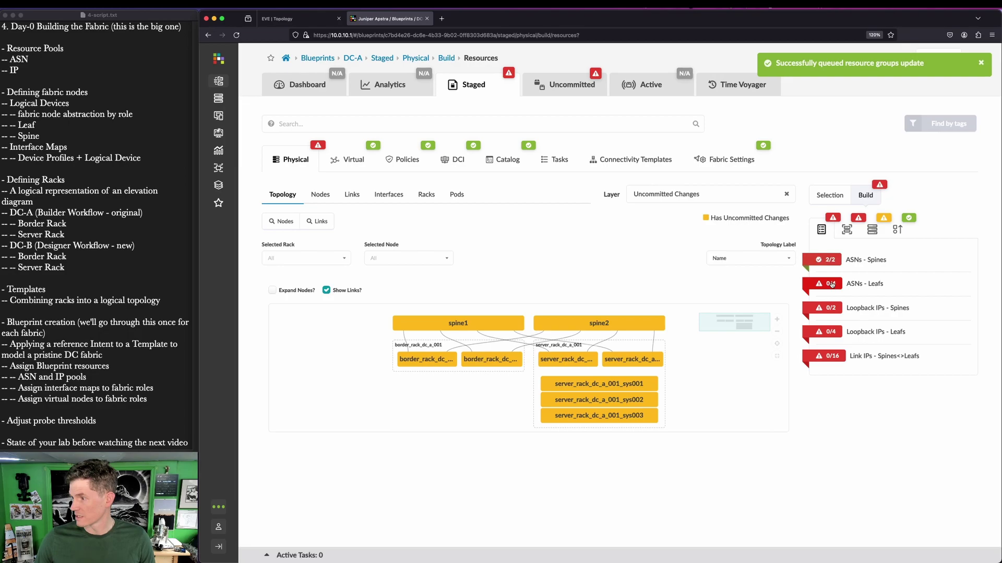
- Assign the DC-A ASN pool to the leafs and save the assignment
click(823, 304)
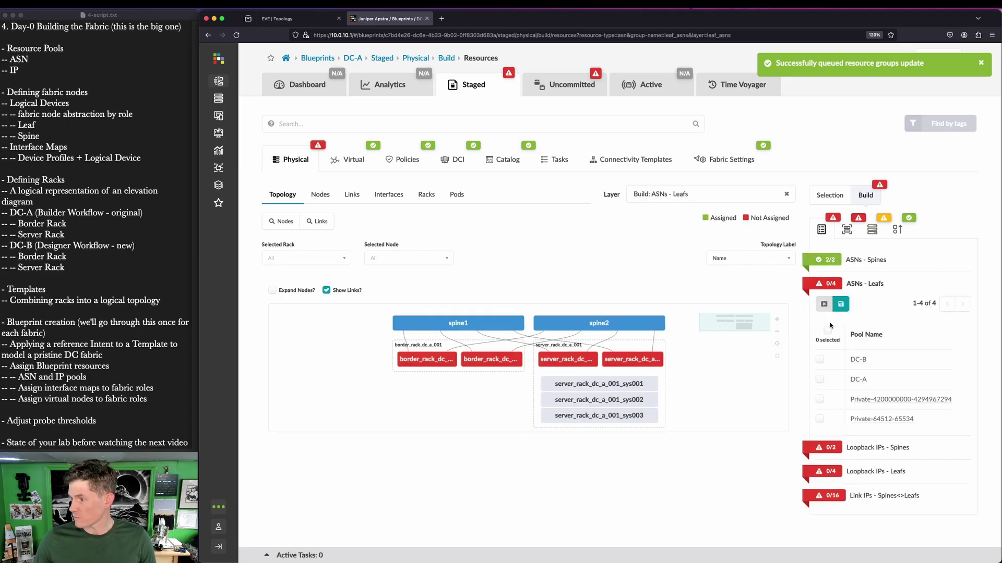
click(824, 304)
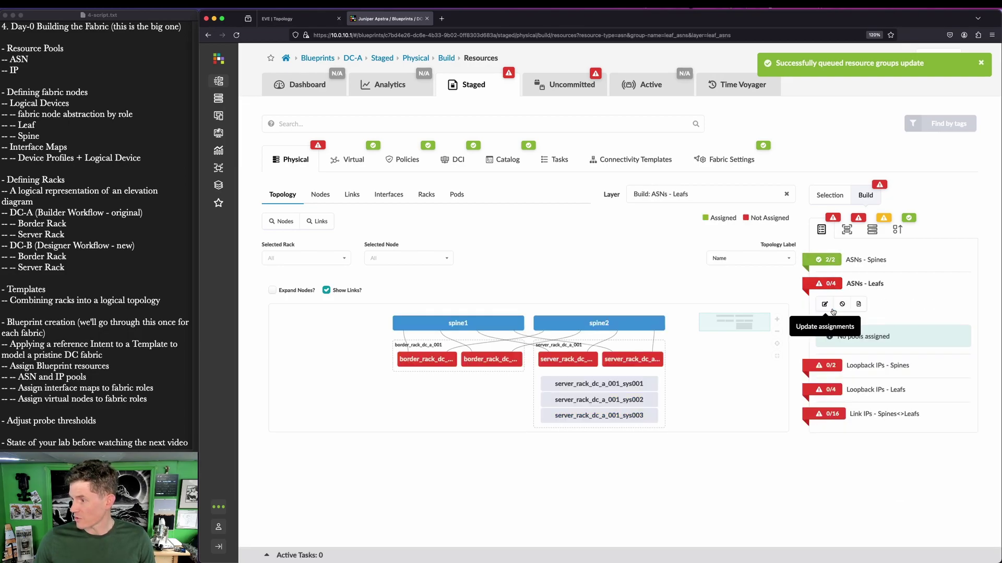
click(823, 305)
click(820, 380)
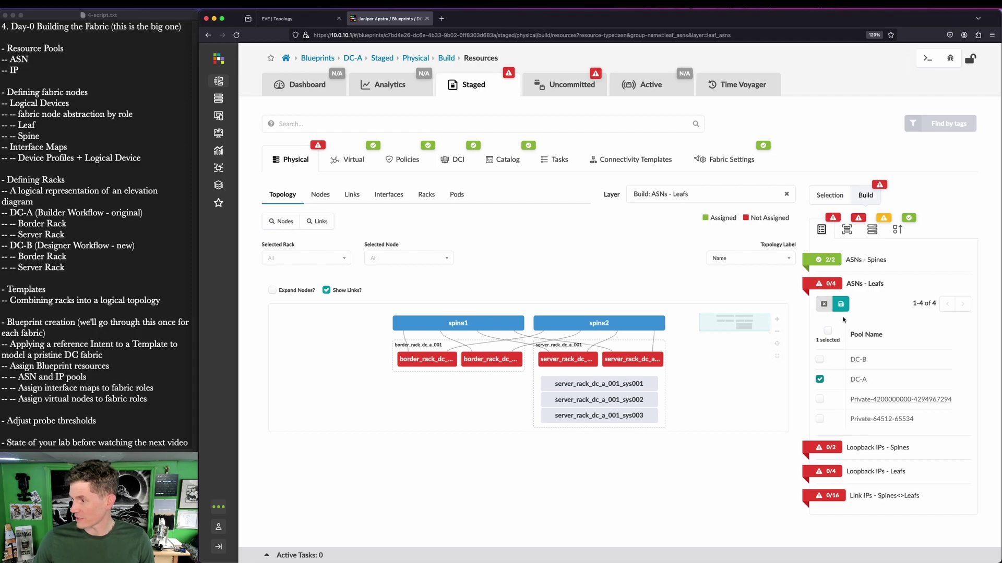
click(840, 304)
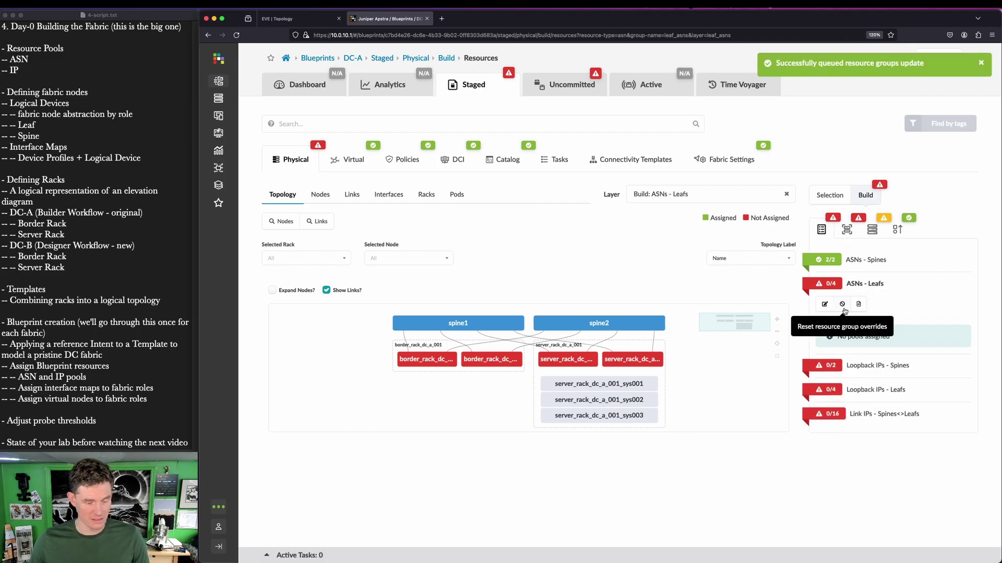
- Assign the DC-A Loopback pool to the spine loopback IPs and save it
click(825, 385)
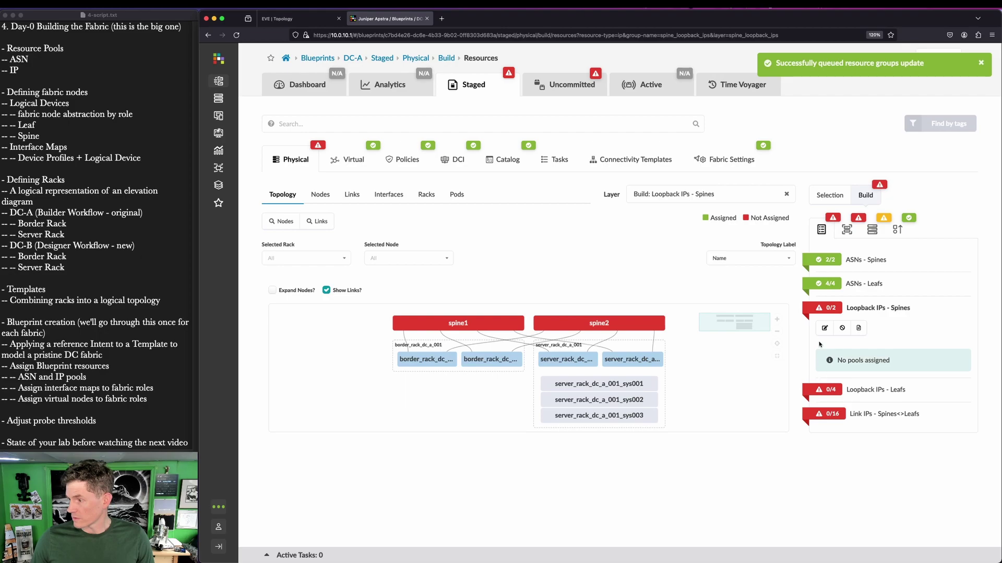
click(820, 328)
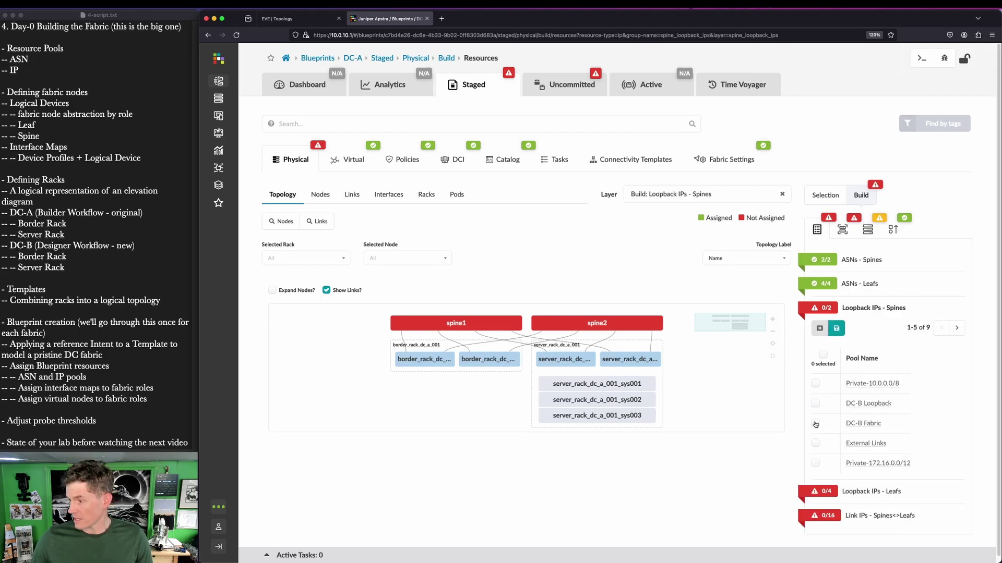
click(956, 327)
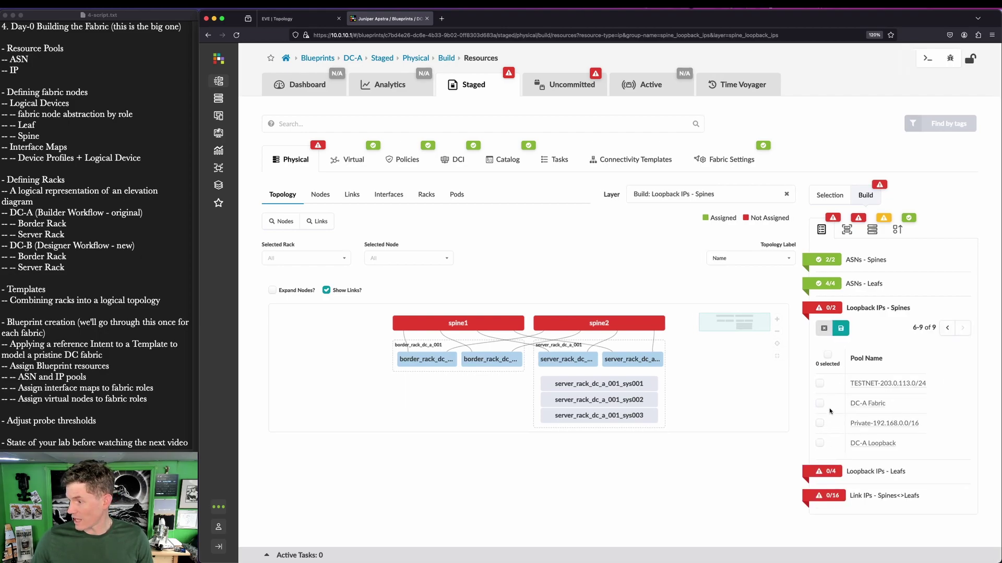
click(841, 328)
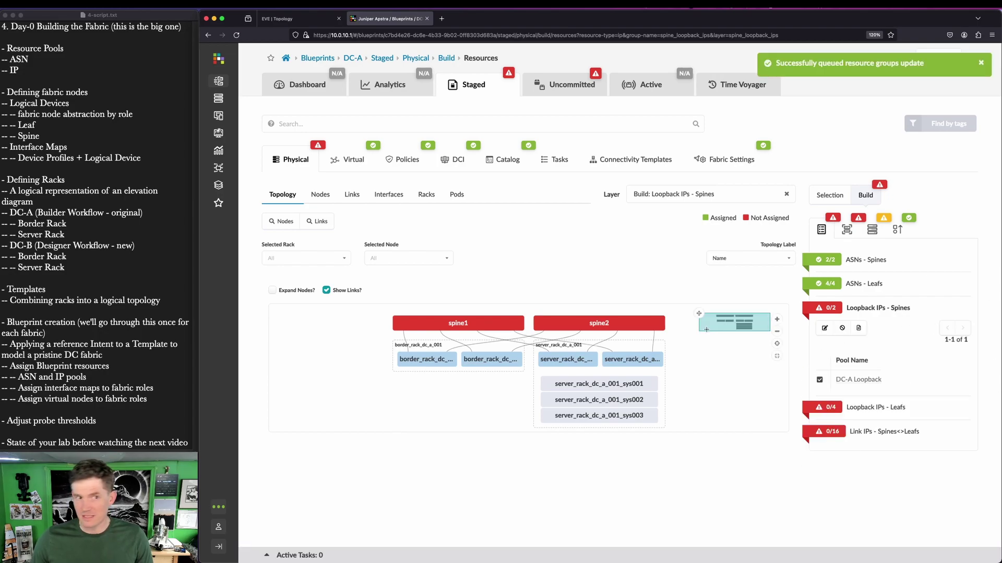
- Assign the DC-A Loopback pool to the leaf loopback IPs and save it
click(885, 414)
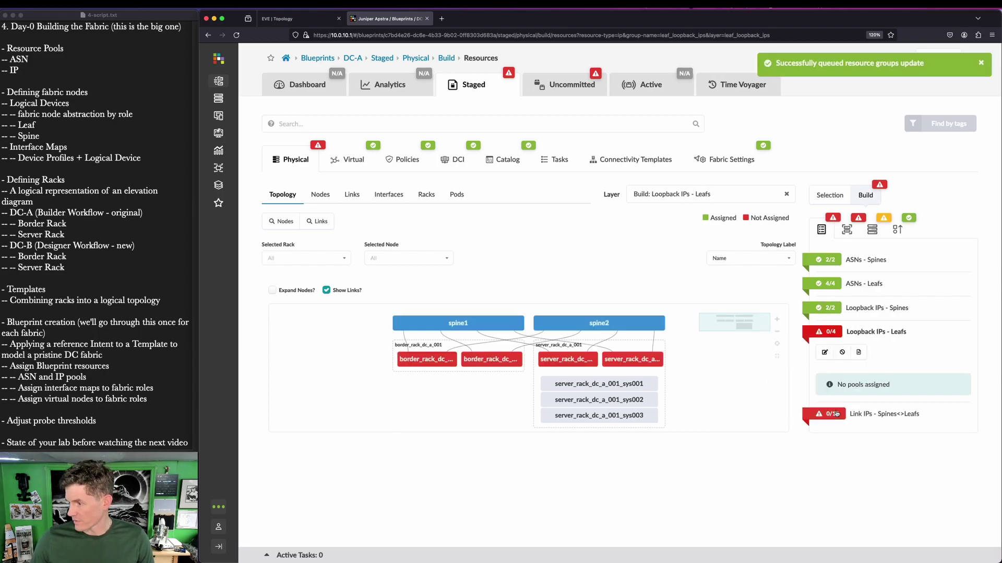
click(825, 353)
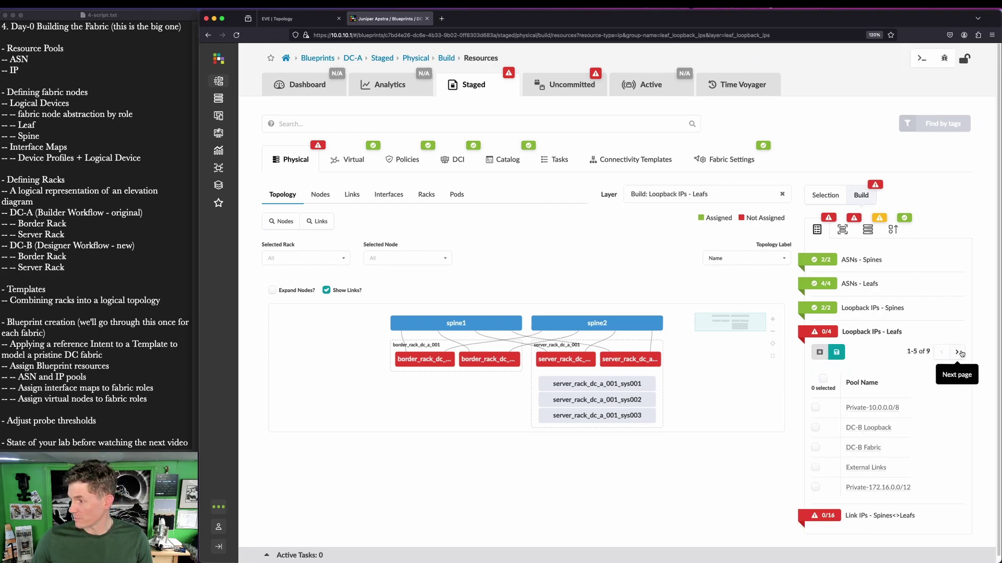
click(957, 352)
click(821, 468)
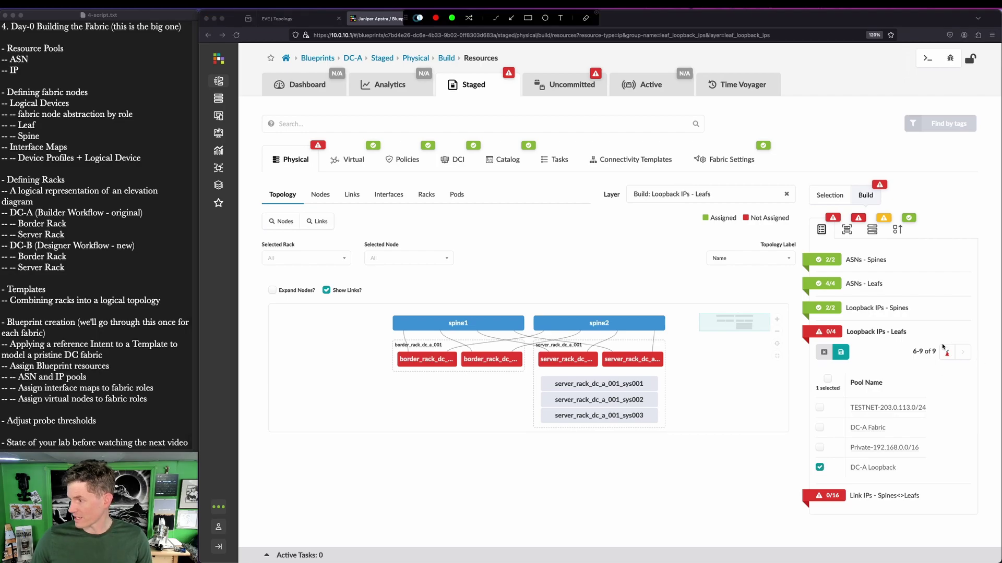
mouse_move(923, 332)
mouse_down()
mouse_move(994, 373)
mouse_move(986, 370)
mouse_up()
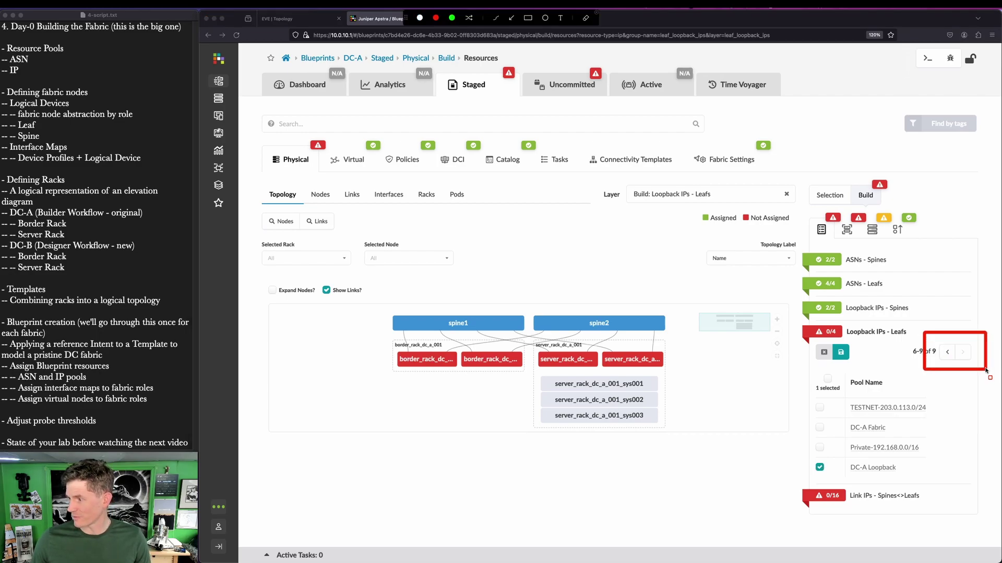
mouse_move(846, 376)
mouse_down()
mouse_move(894, 443)
mouse_move(942, 483)
mouse_up()
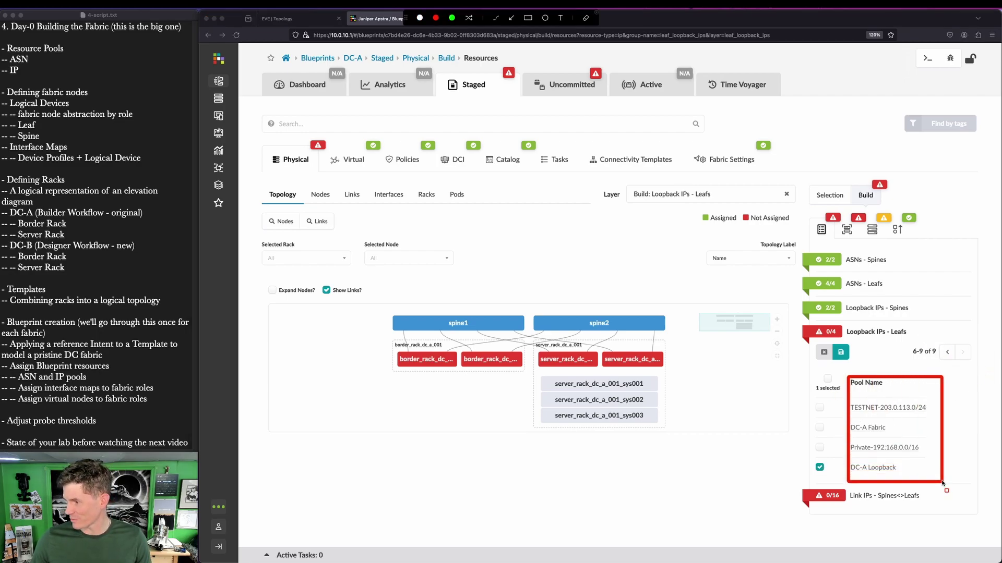
key(Escape)
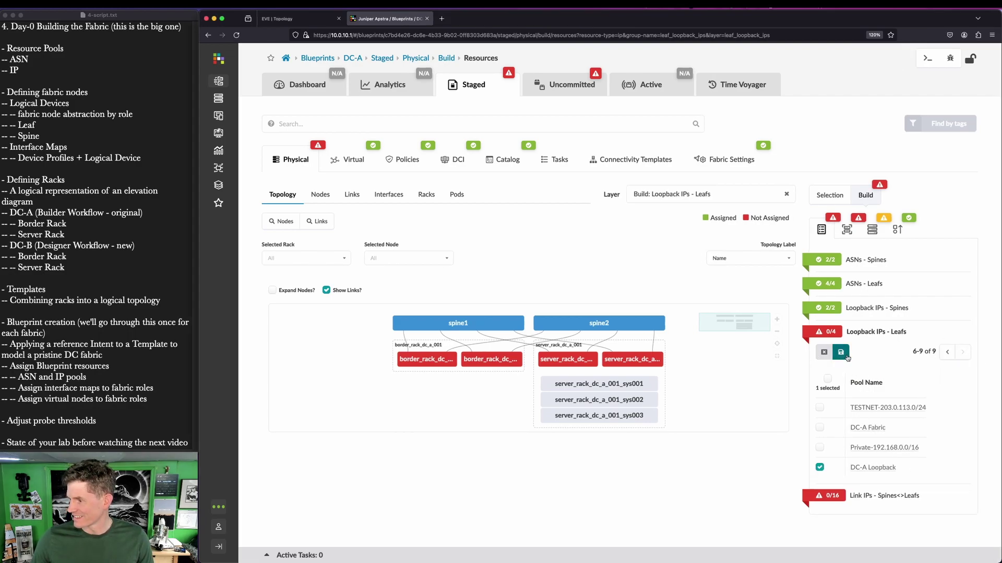
click(847, 356)
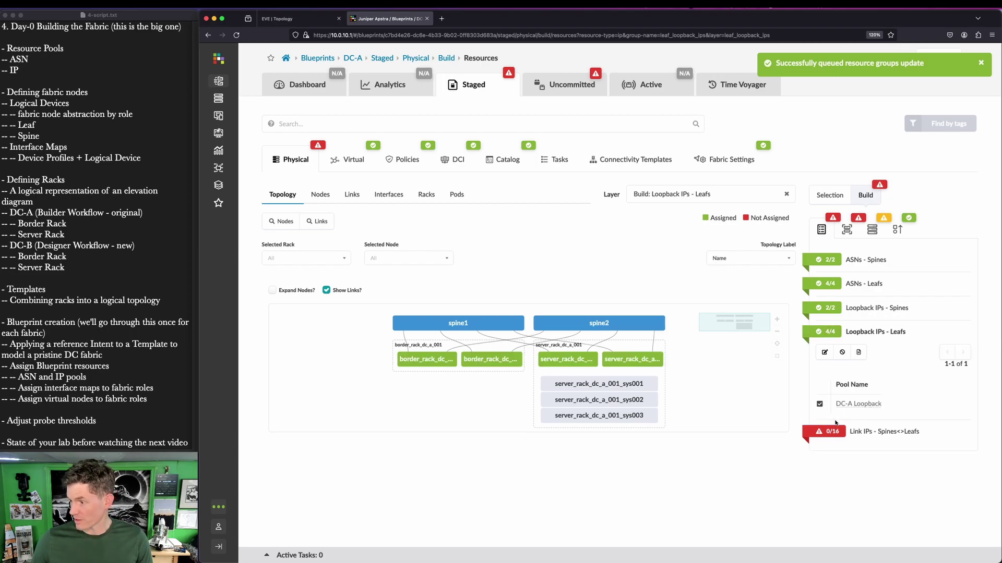
- Assign the DC-A Fabric pool to the spine-to-leaf link IPs and save it
click(829, 431)
click(821, 377)
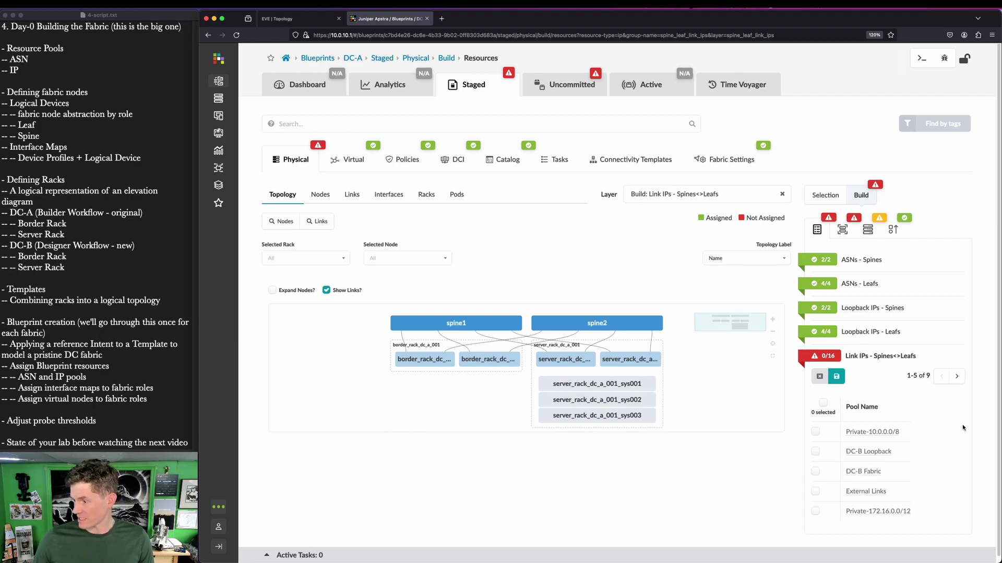
click(957, 376)
click(819, 451)
click(840, 376)
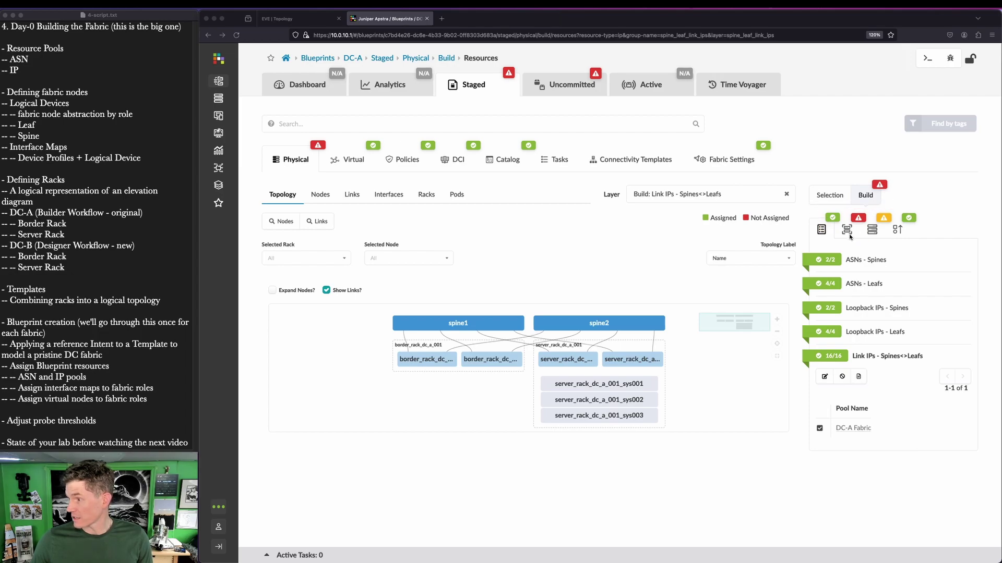
- In the build's device profiles, assign the interface map for vJunos-10x1-Spine to spine1 and spine2 and update the assignments
click(848, 232)
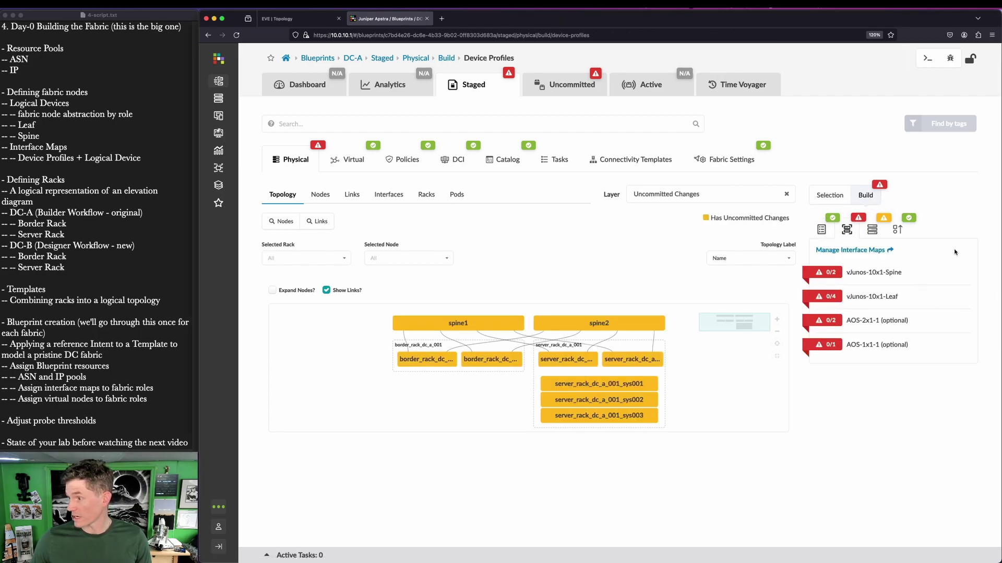
click(834, 272)
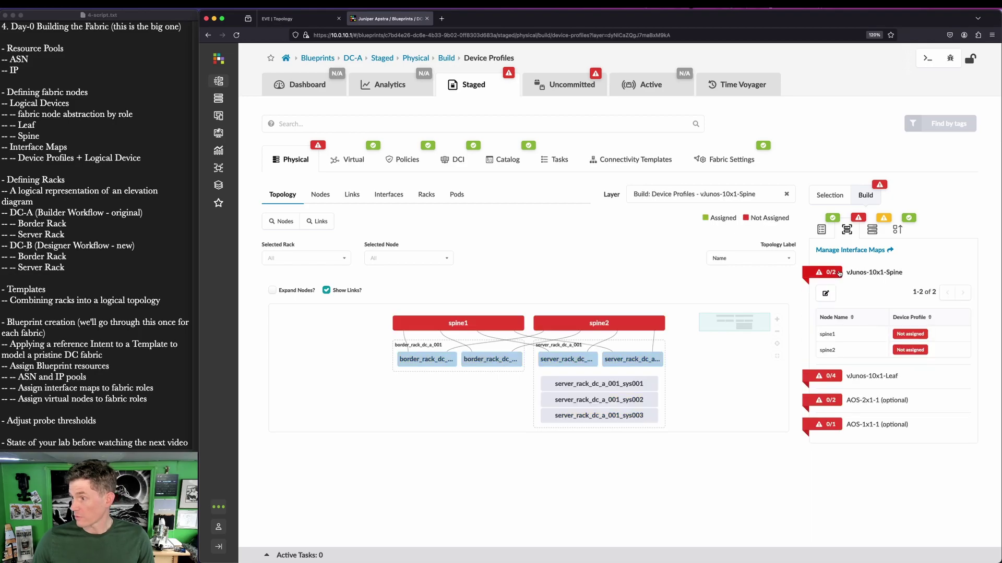
click(825, 293)
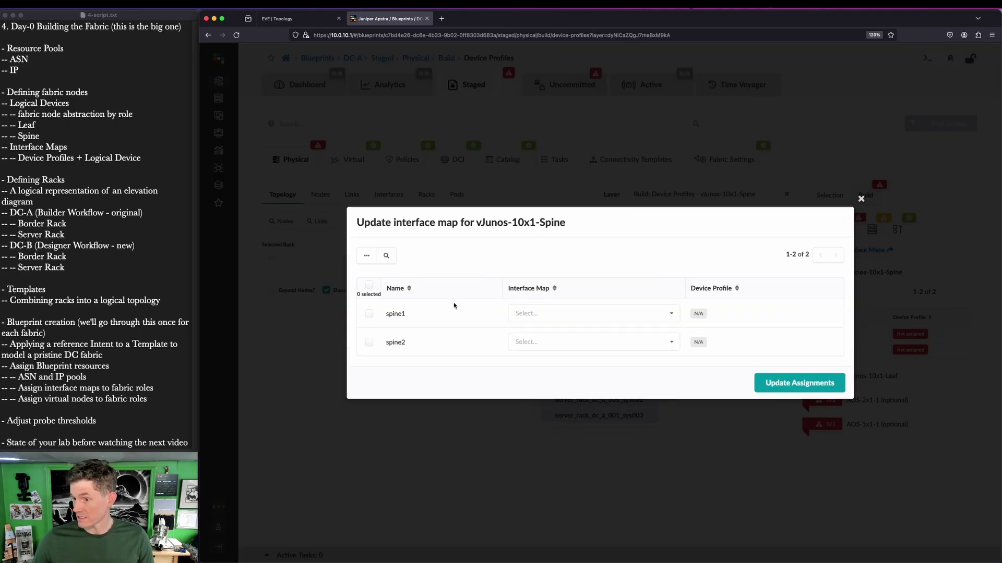
click(605, 311)
click(613, 334)
click(615, 341)
click(617, 360)
click(826, 378)
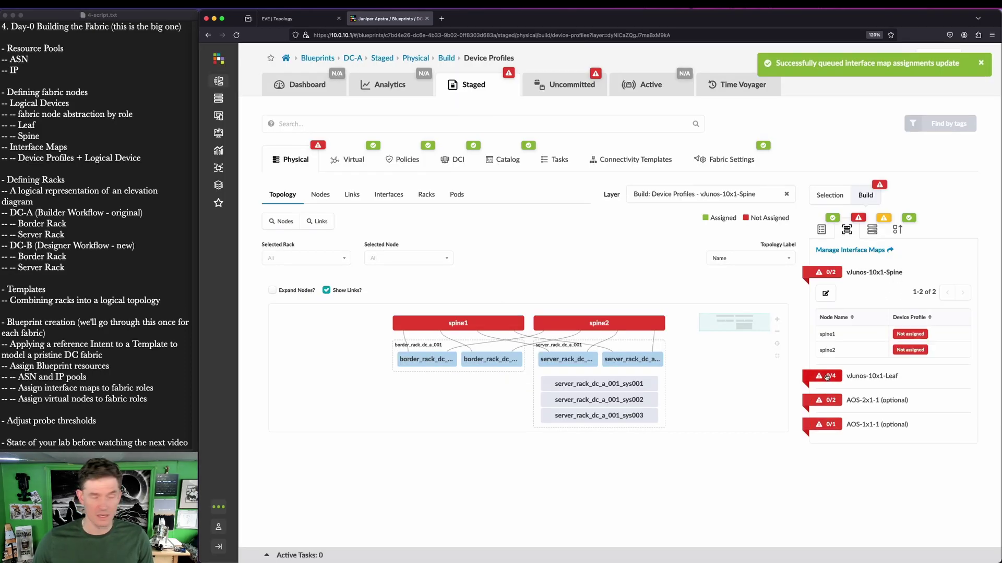
- Assign the vJunos-lab___vJunos-10x1-Leaf interface map to all four border and server rack leafs at once and update the assignments
click(823, 370)
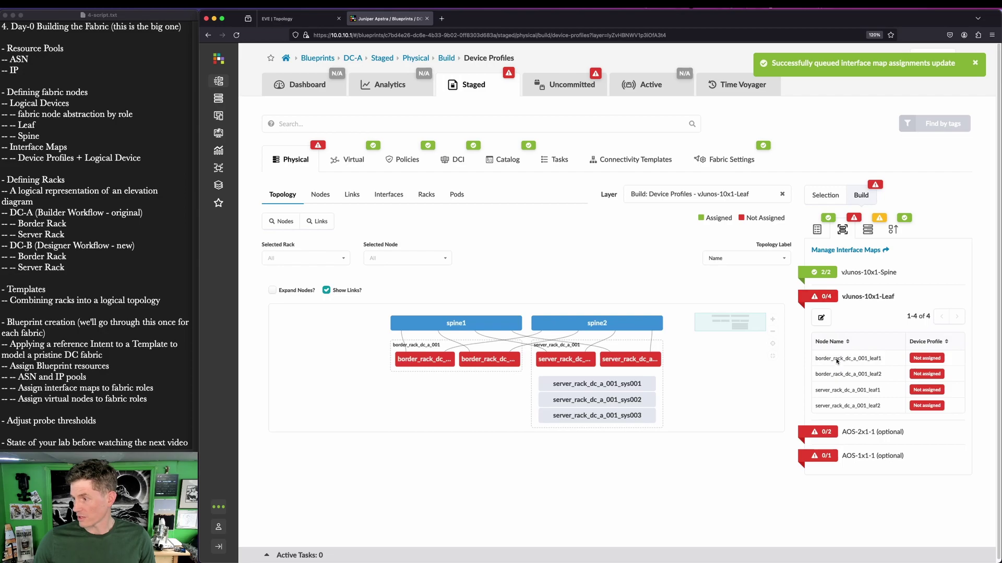
click(828, 321)
click(612, 285)
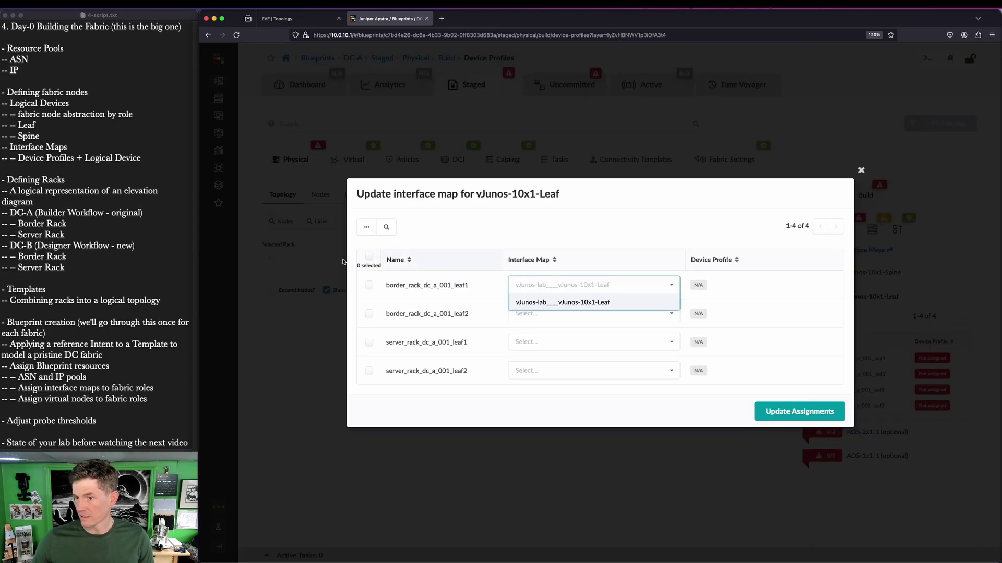
click(369, 256)
click(368, 257)
click(447, 247)
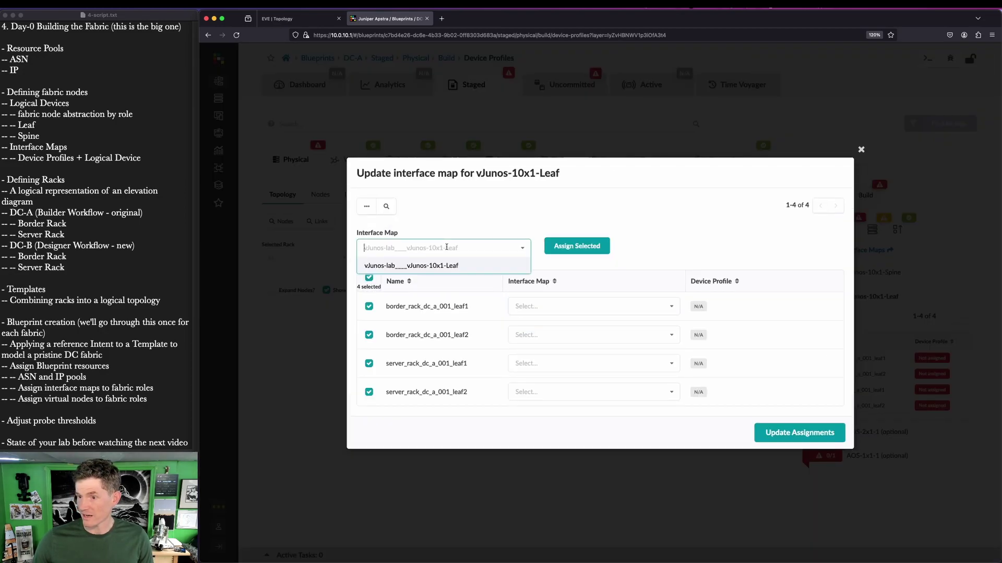
click(447, 266)
click(576, 245)
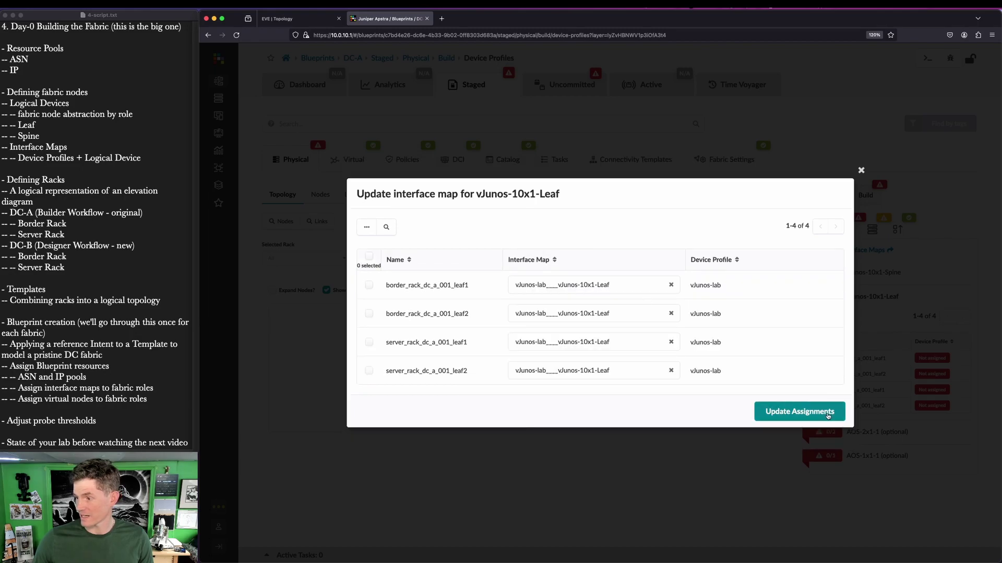
click(800, 432)
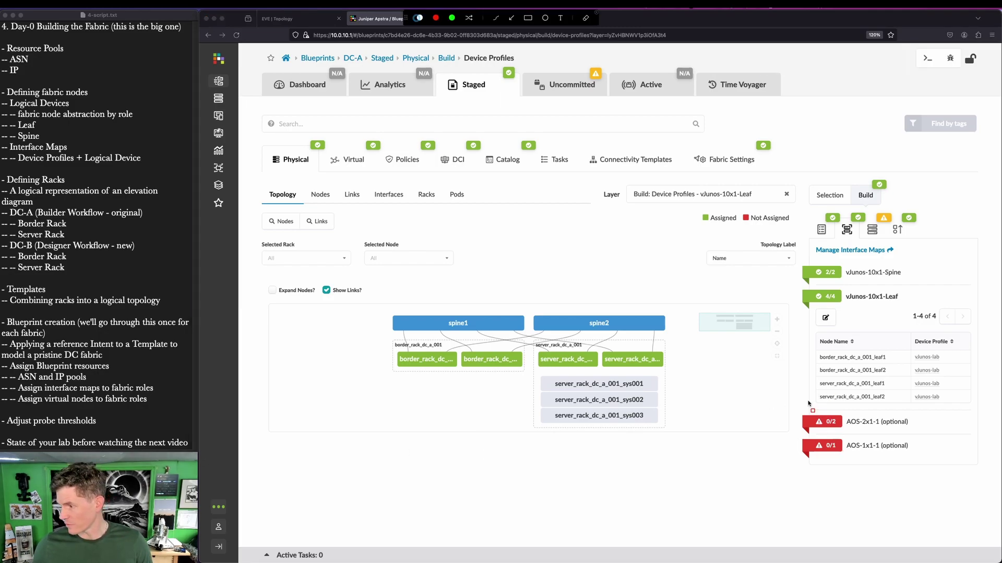
drag(791, 404, 944, 467)
key(Escape)
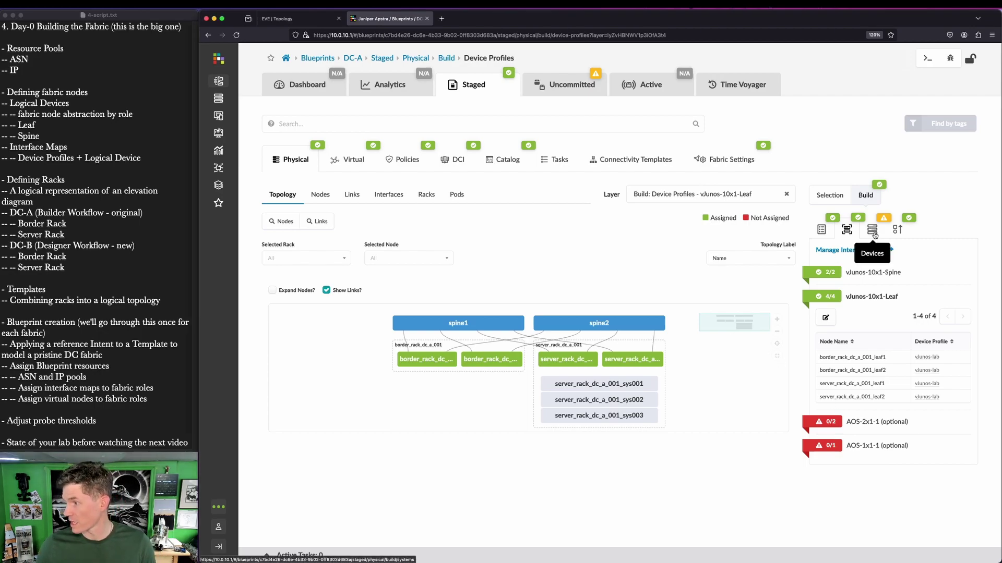
- Open the system ID assignments for DC-A's managed nodes in the build's devices and sort the node list by name
click(875, 233)
click(818, 263)
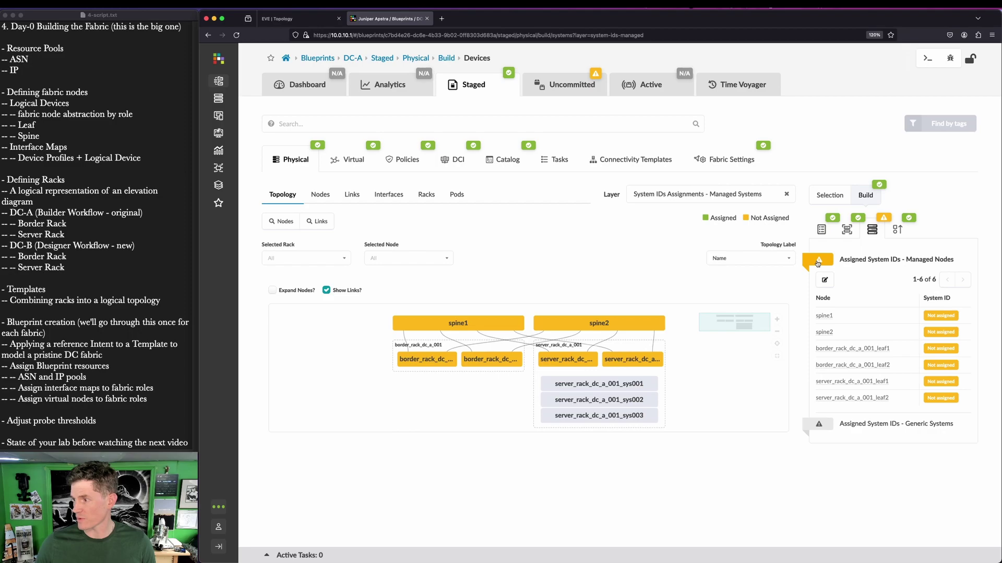
click(824, 279)
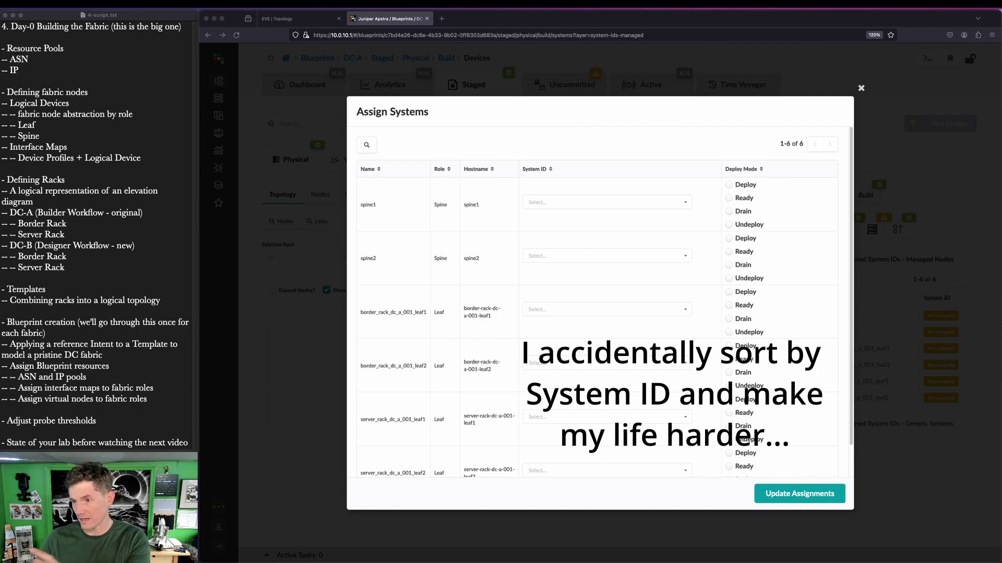
click(665, 203)
click(656, 168)
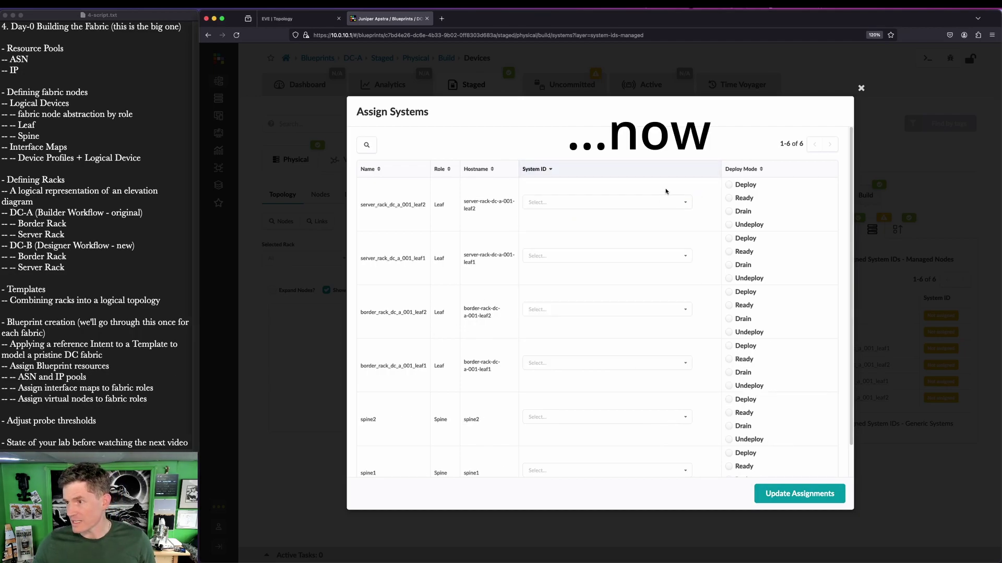
click(404, 170)
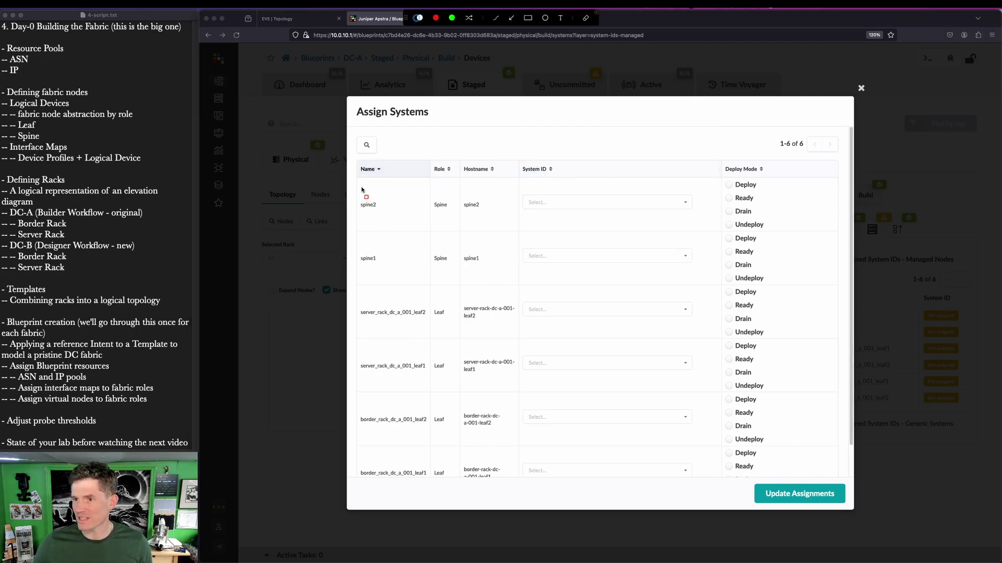
- Check the DC-A management interface addresses in the EVE topology and compare them with the node names in Apstra's Assign Systems list
click(292, 18)
key(ctrl+shift+a)
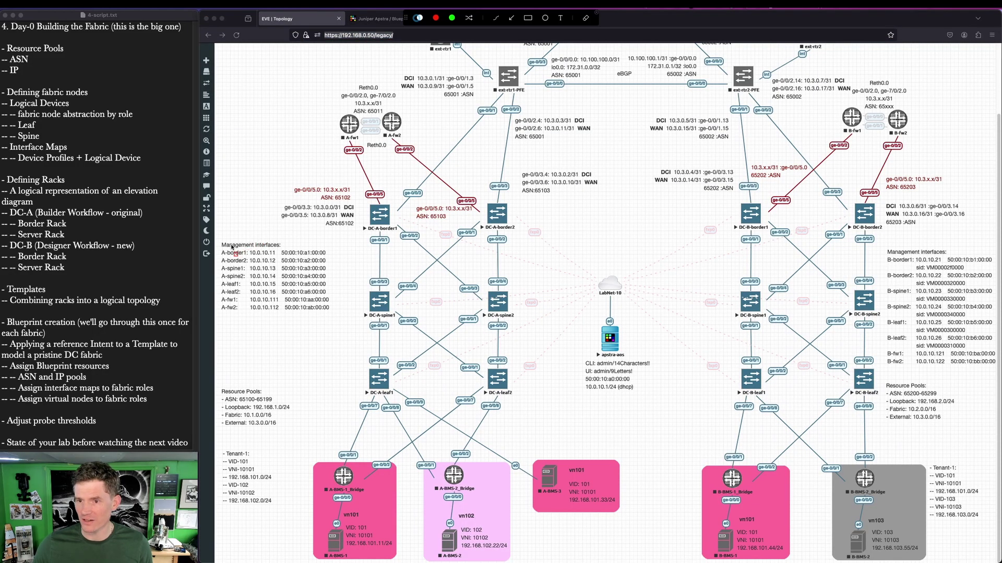
drag(219, 241, 285, 301)
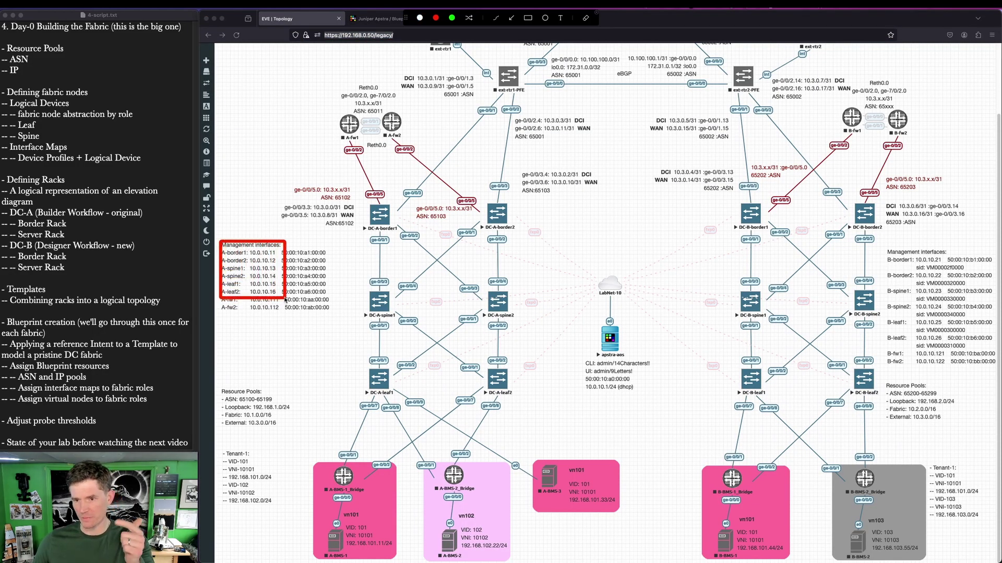
key(Escape)
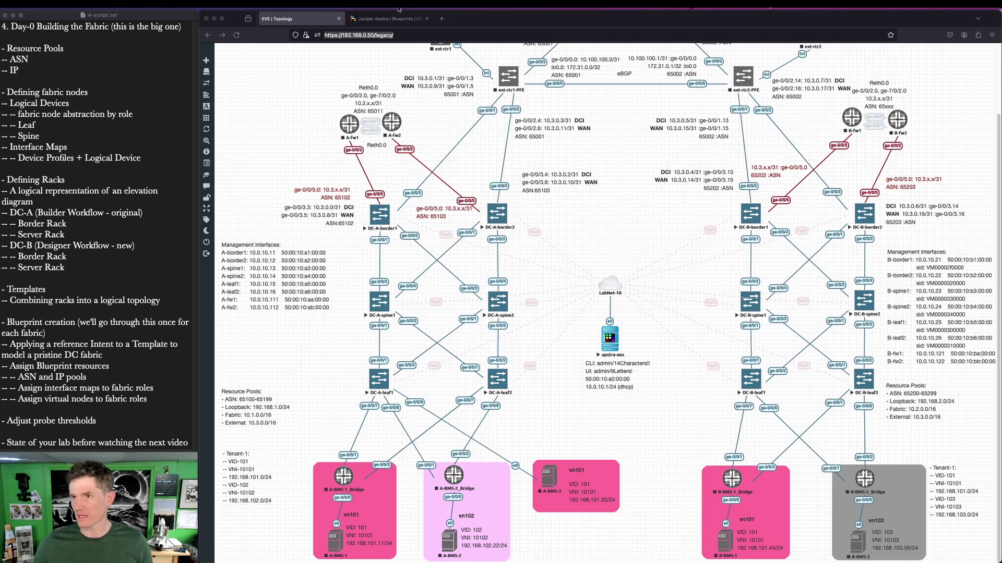
click(398, 18)
key(ctrl+shift+a)
mouse_move(345, 198)
mouse_down()
mouse_move(435, 382)
mouse_move(434, 459)
mouse_move(450, 486)
mouse_up()
key(Escape)
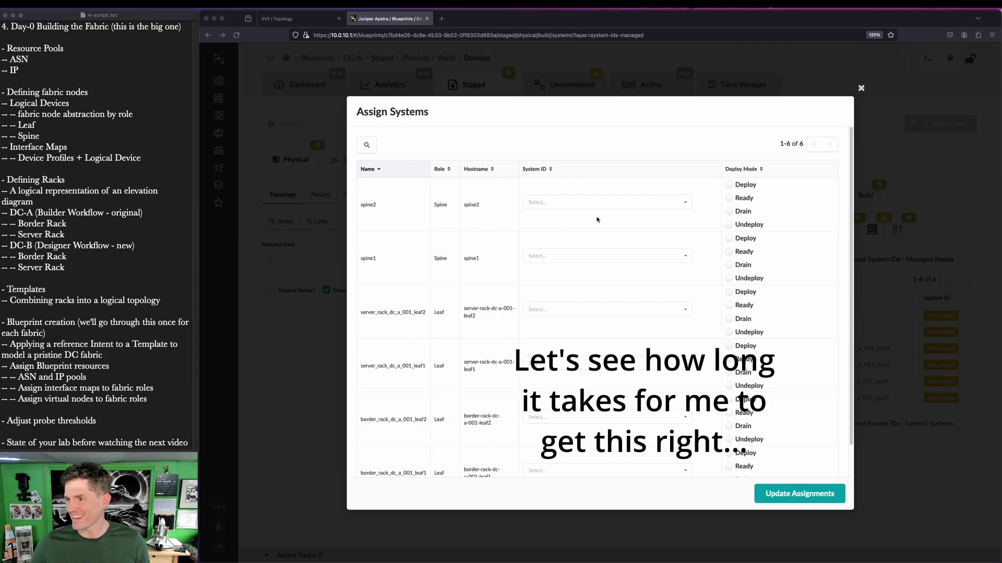
- Try assigning 500010A30000 (10.0.10.13) to spine2, 500010A40000 (10.0.10.14) to spine1 and 500010A10000 (10.0.10.11) to server_rack_dc_a_001_leaf2
click(620, 205)
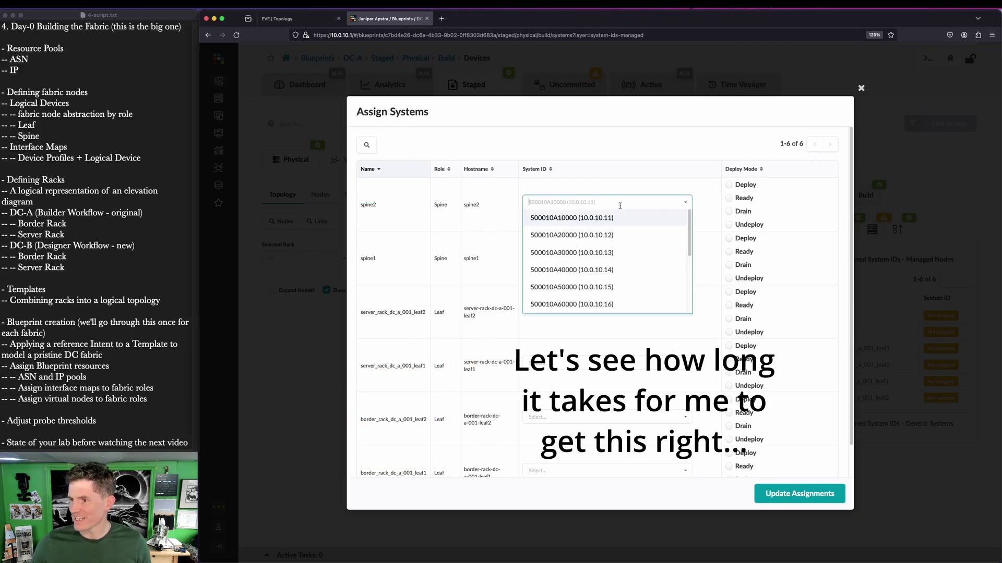
click(622, 253)
click(621, 256)
click(621, 308)
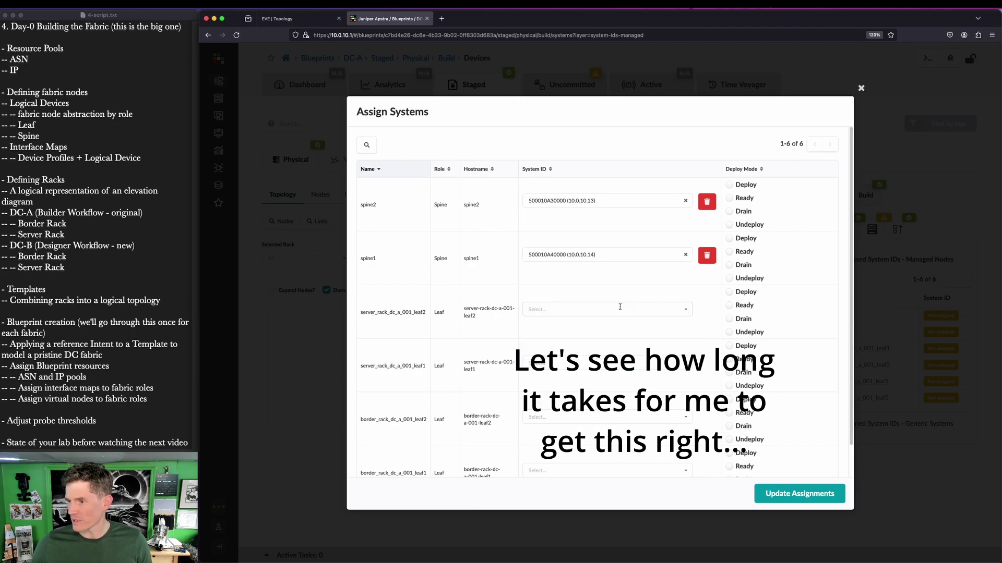
click(617, 309)
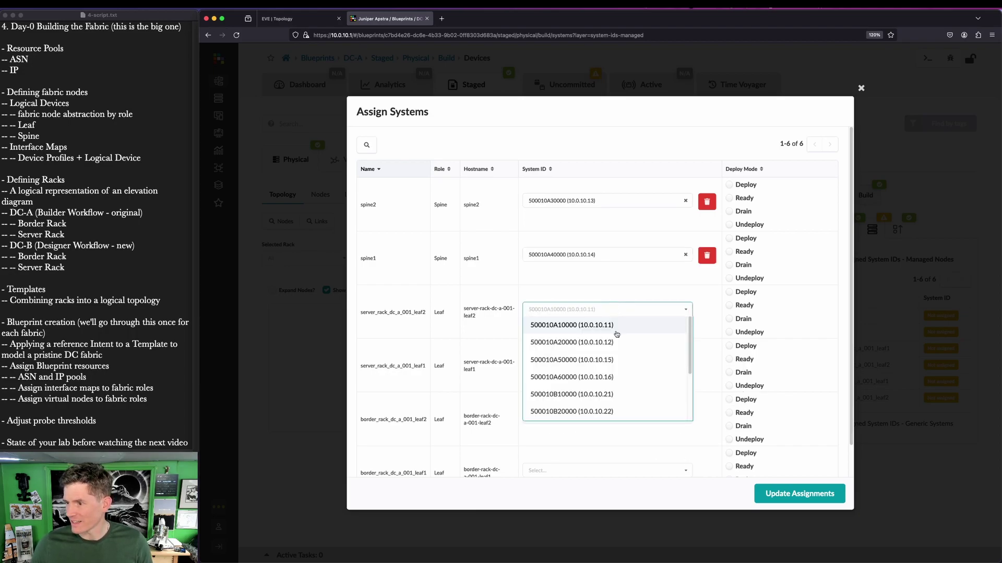
click(616, 325)
click(614, 364)
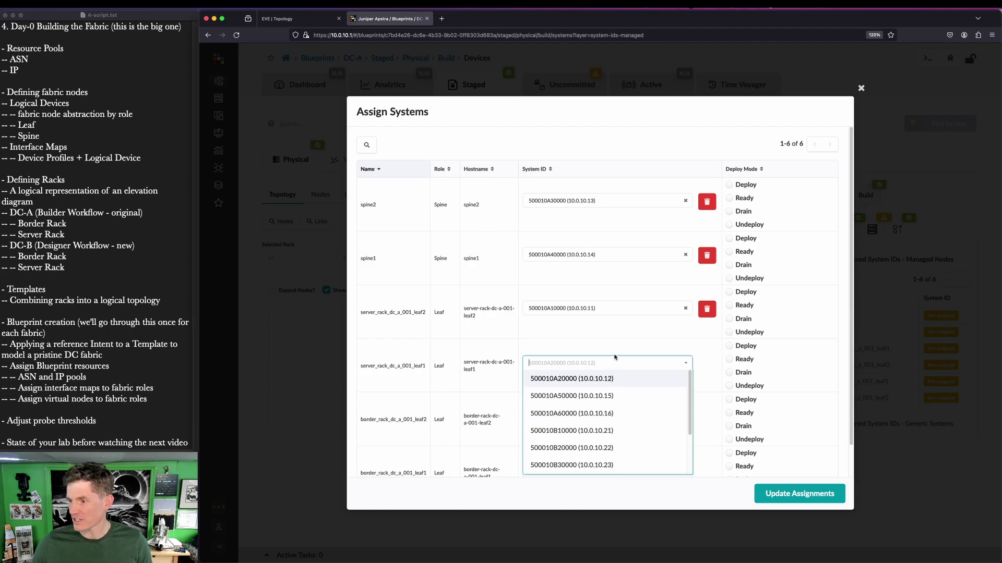
- Recheck the management addresses in the EVE topology, return to Apstra and clear the system ID of server_rack_dc_a_001_leaf2
click(637, 324)
click(300, 19)
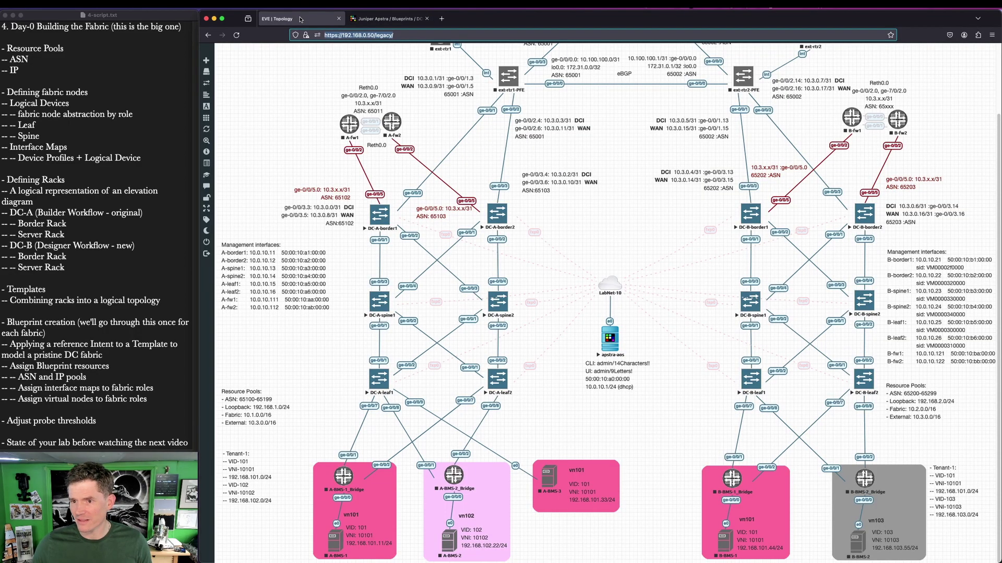
click(386, 19)
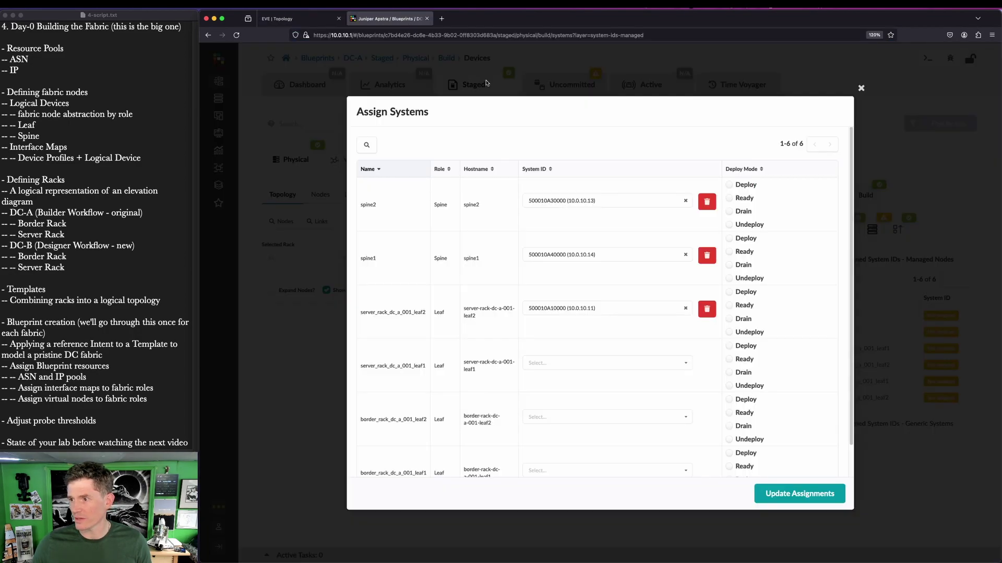
click(608, 313)
click(685, 309)
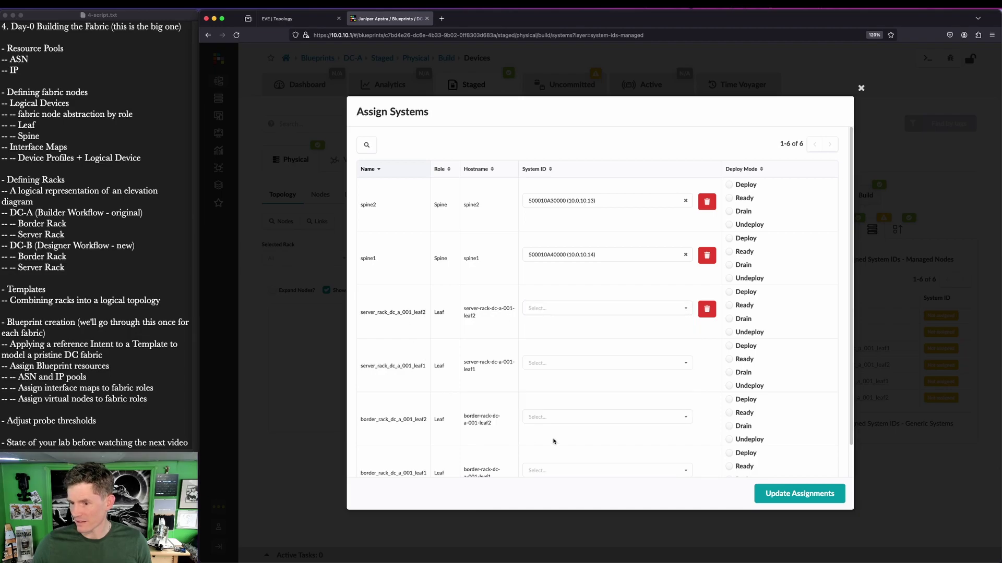
- Try assigning 500010A50000 (10.0.10.15) to border_rack_dc_a_001_leaf2 and 500010A60000 (10.0.10.16) to border_rack_dc_a_001_leaf1
scroll(600, 417, down, 1)
click(667, 386)
scroll(605, 412, down, 1)
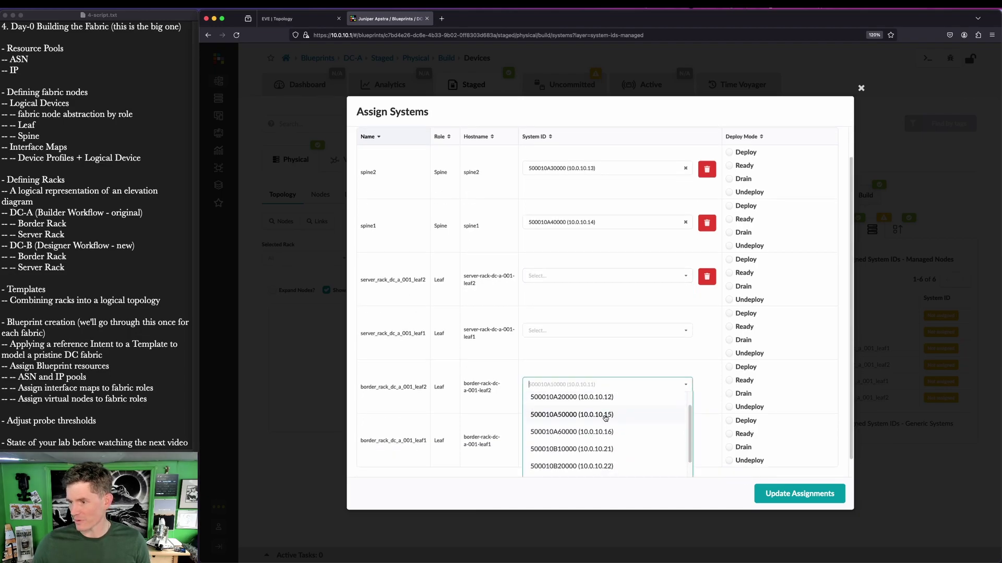
click(614, 417)
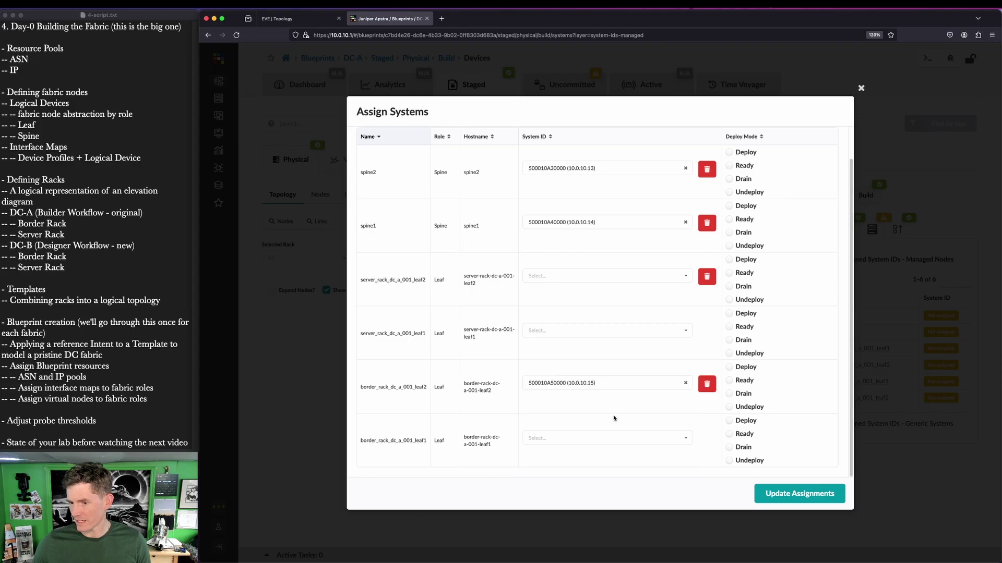
click(621, 442)
scroll(610, 459, down, 2)
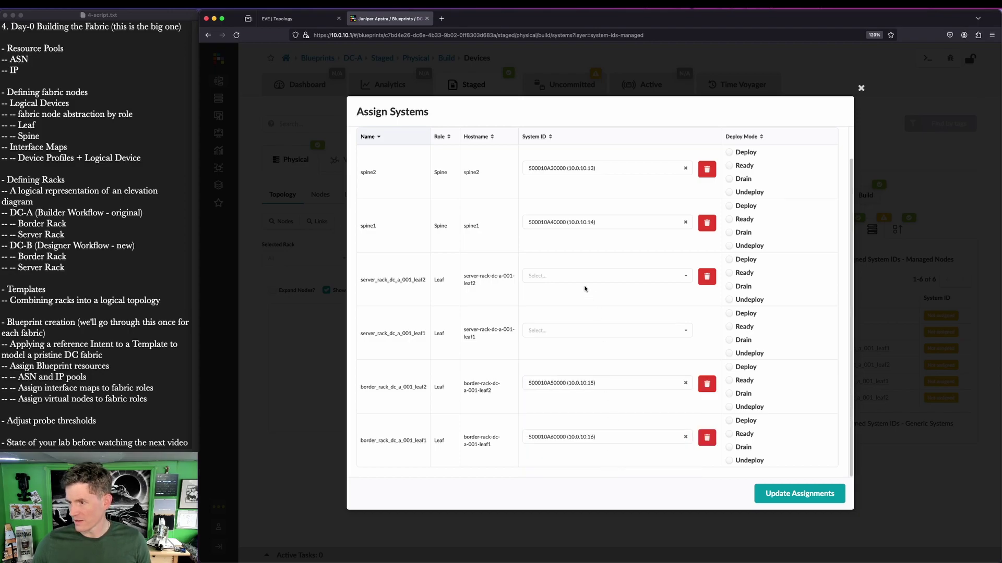
- Change border_rack_dc_a_001_leaf2 to 500010A10000 (10.0.10.11) and border_rack_dc_a_001_leaf1 to 500010A20000 (10.0.10.12)
click(593, 383)
click(606, 397)
click(607, 437)
click(610, 452)
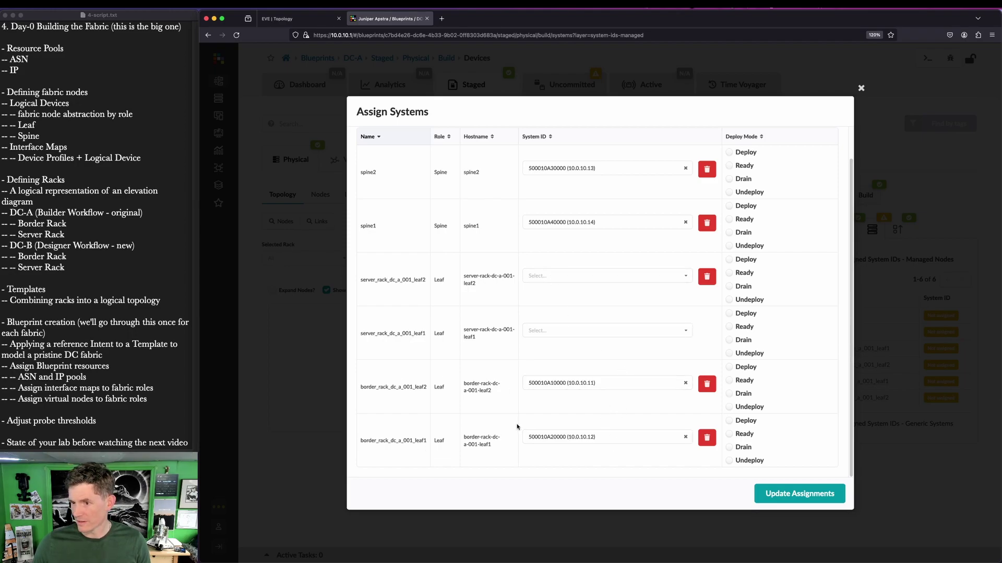
- Examine the order of the spine and border leaf rows and sort the node list by hostname
scroll(567, 284, up, 1)
key(alt+shift+a)
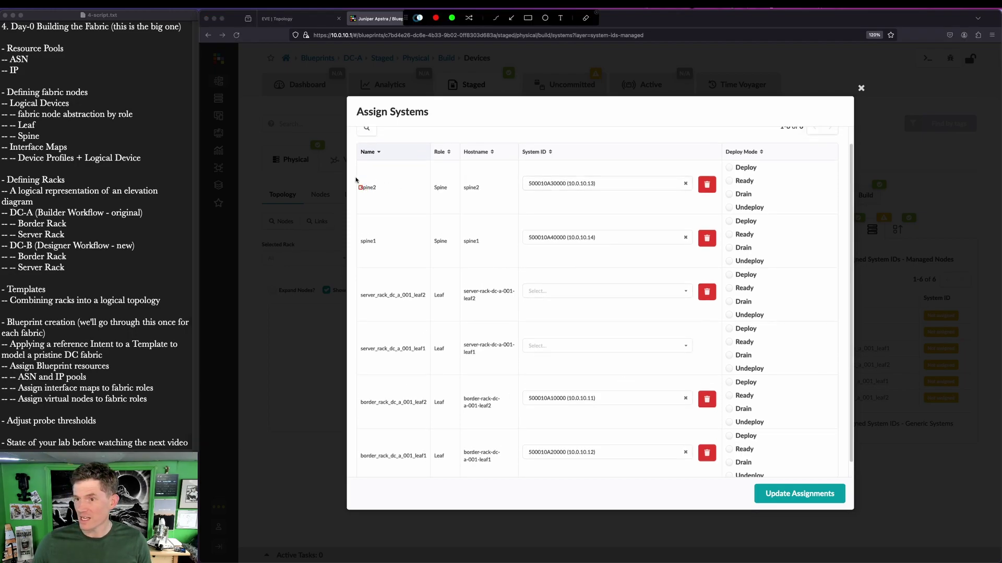
drag(354, 177, 391, 252)
drag(388, 392, 448, 474)
key(alt+shift+a)
click(486, 152)
click(486, 152)
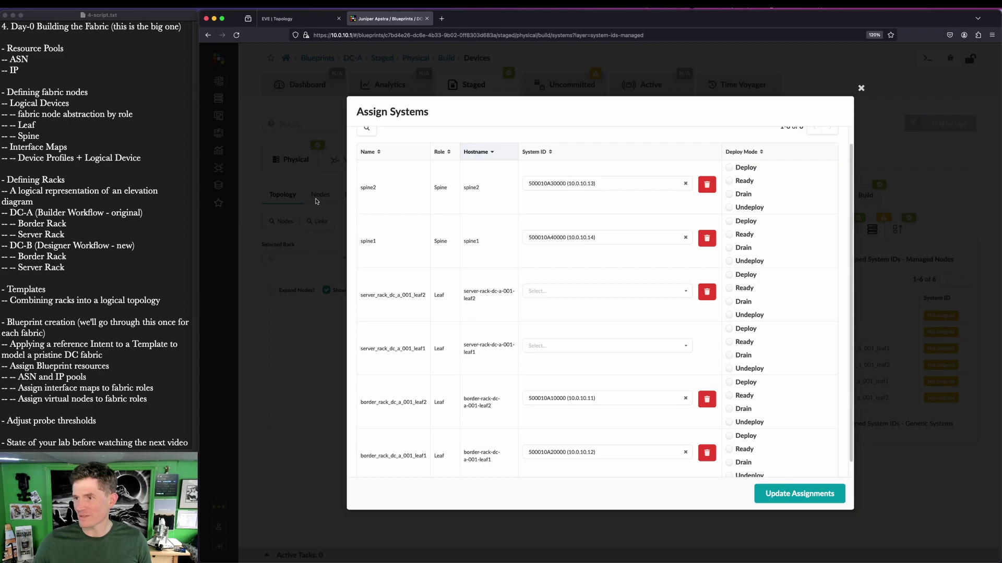
- Clear spine2's system ID and recheck the spine management addresses in the EVE topology before returning to Apstra
click(684, 185)
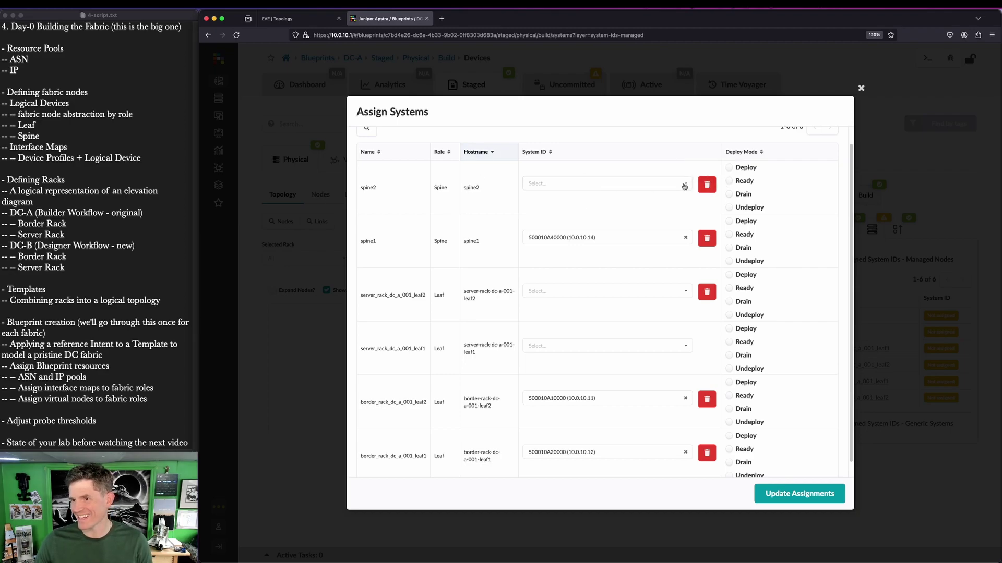
click(281, 18)
drag(283, 280, 249, 269)
key(Escape)
click(409, 19)
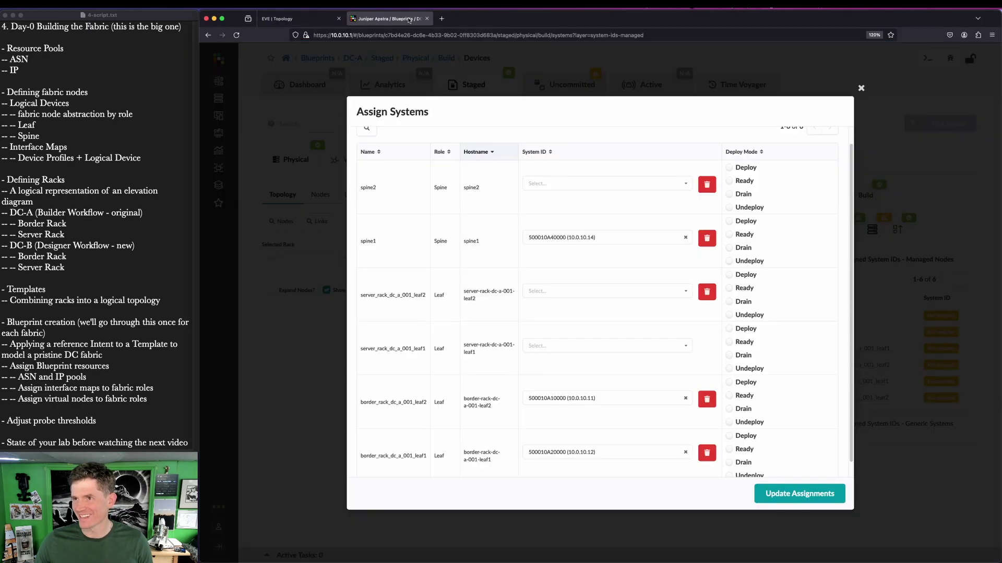
- Remove the system ID assignments from both border rack leafs and spine1
click(620, 183)
click(633, 152)
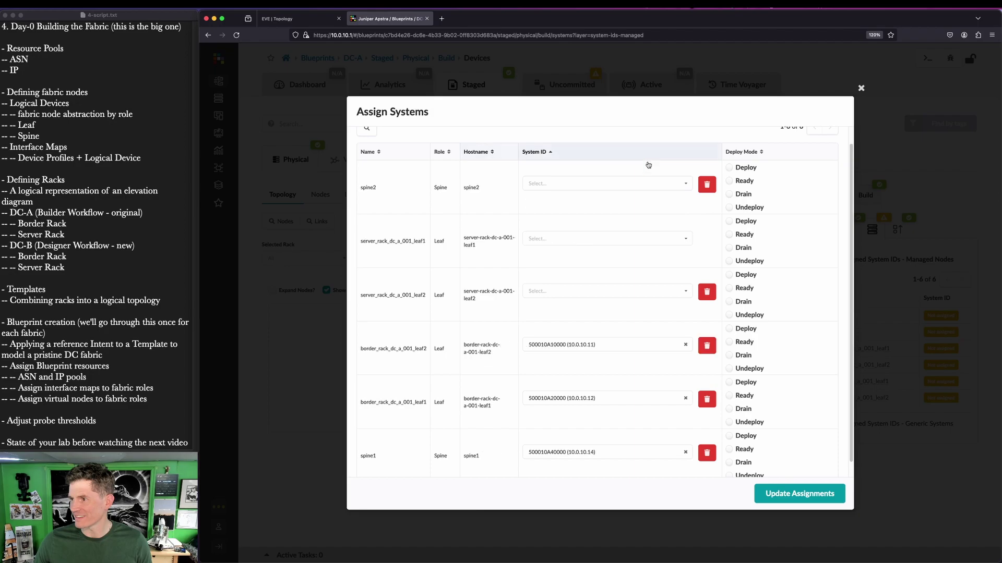
click(707, 346)
click(707, 399)
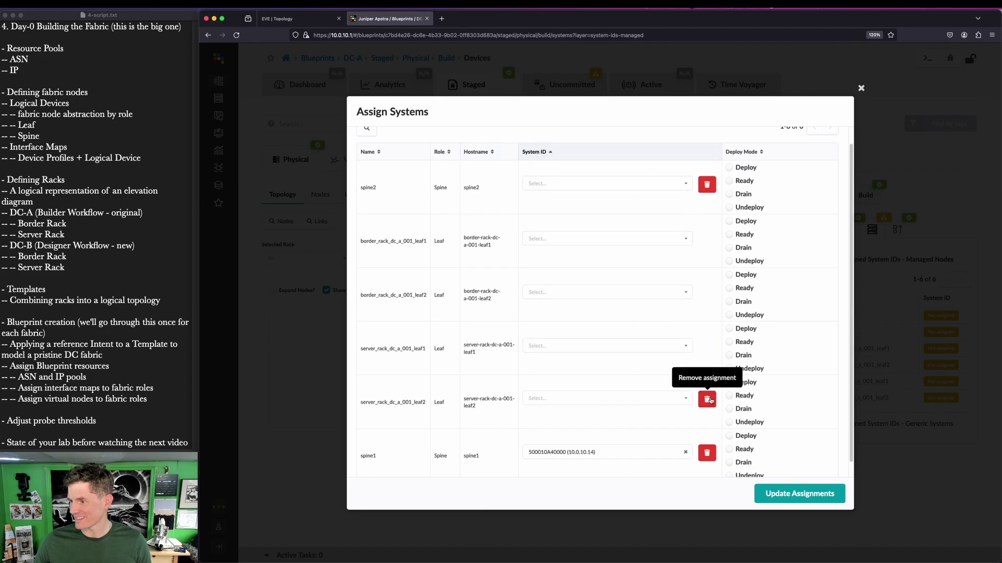
click(707, 452)
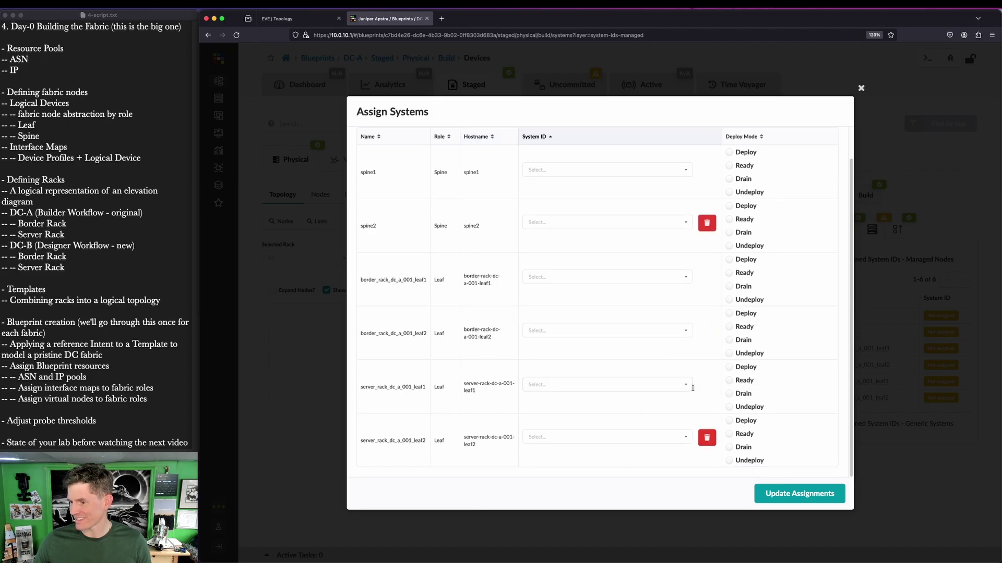
- Try assigning 500010A30000 (10.0.10.13) to spine1 and 500010A40000 (10.0.10.14) to spine2
click(610, 170)
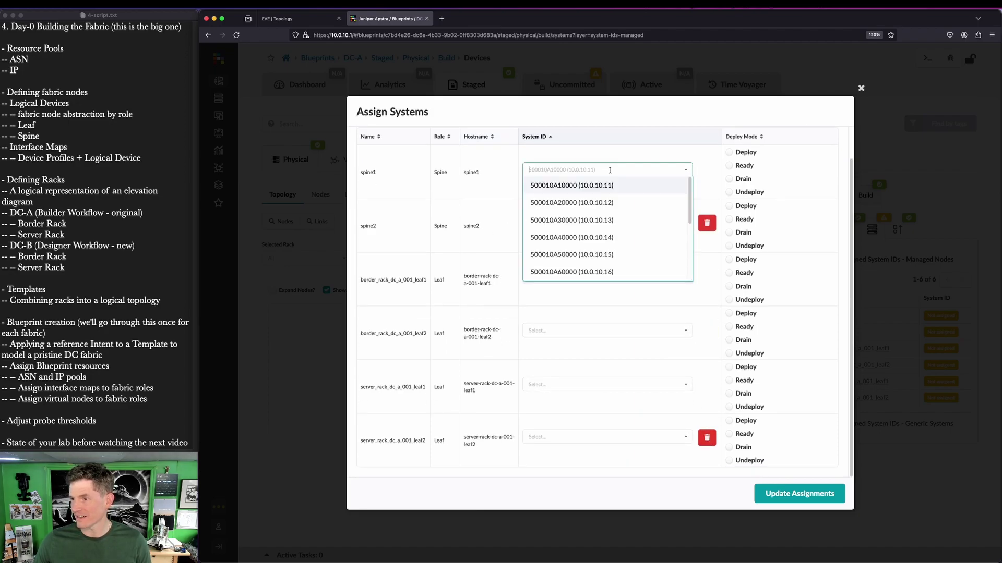
click(609, 220)
scroll(605, 297, up, 2)
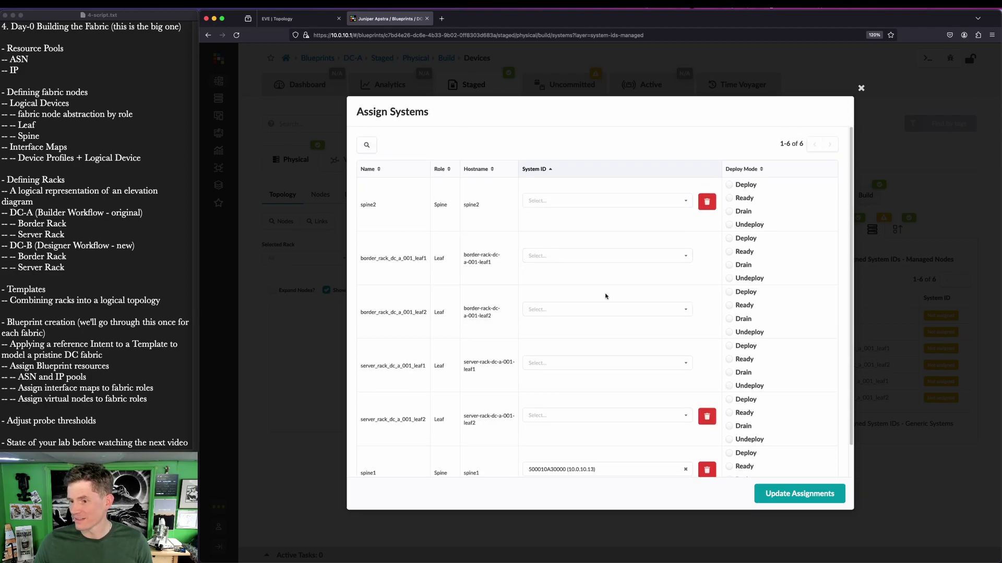
click(581, 202)
click(595, 253)
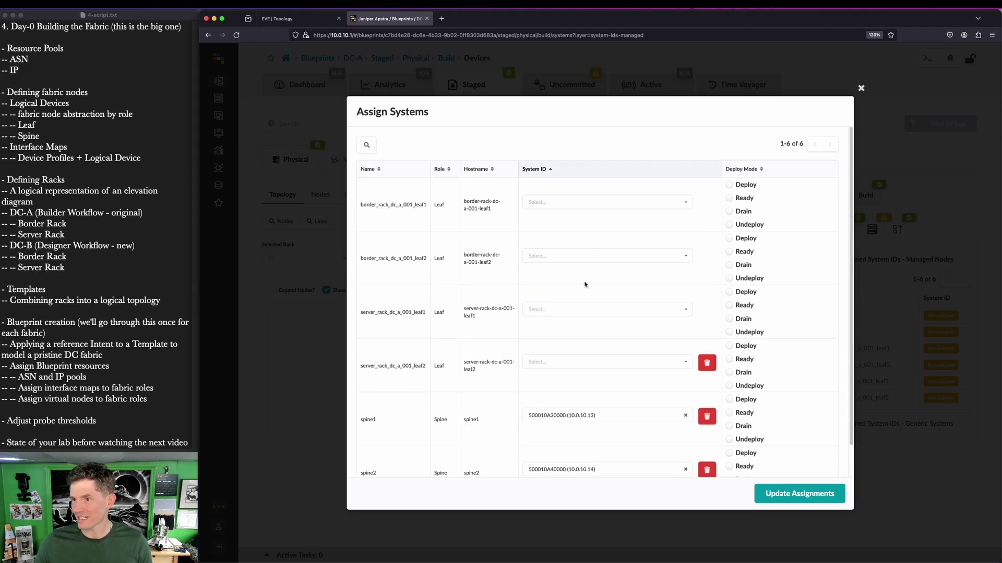
- Remove the spines' system ID assignments and close the Assign Systems dialog without updating
scroll(696, 412, down, 1)
click(707, 383)
click(708, 436)
click(707, 437)
click(862, 89)
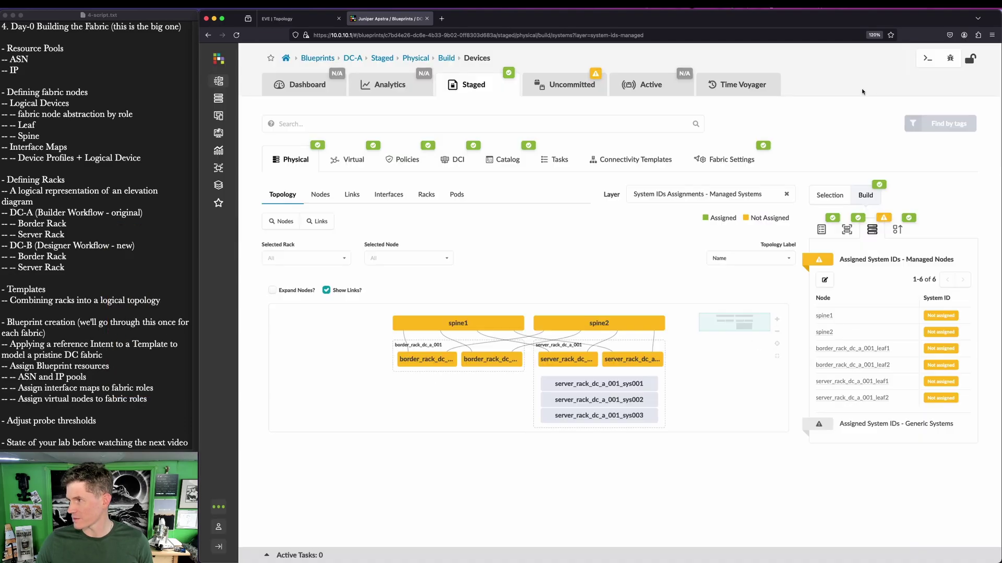
- Reopen the managed nodes' system assignments and assign 500010A30000 (10.0.10.13) to spine1 and 500010A40000 (10.0.10.14) to spine2
click(824, 280)
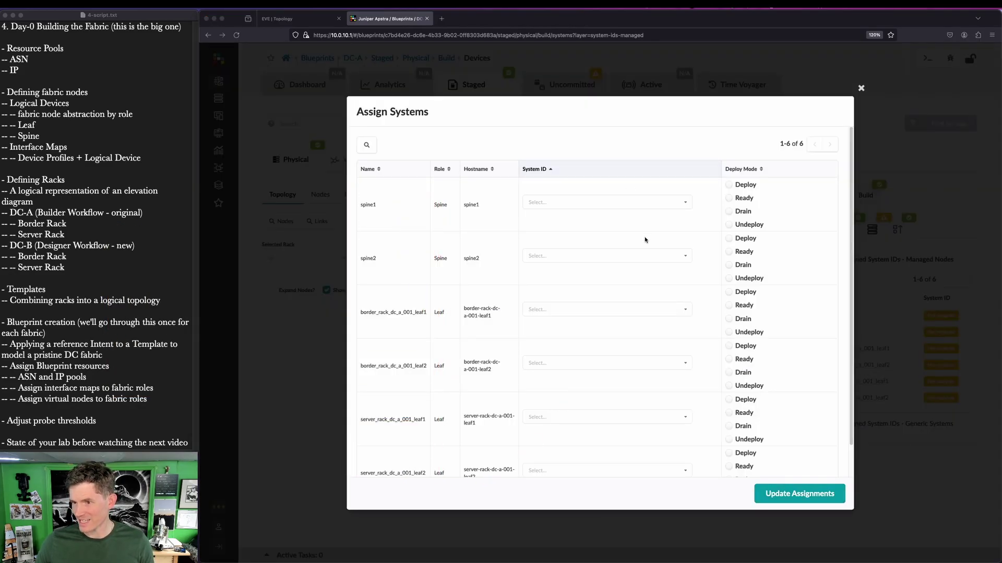
click(613, 203)
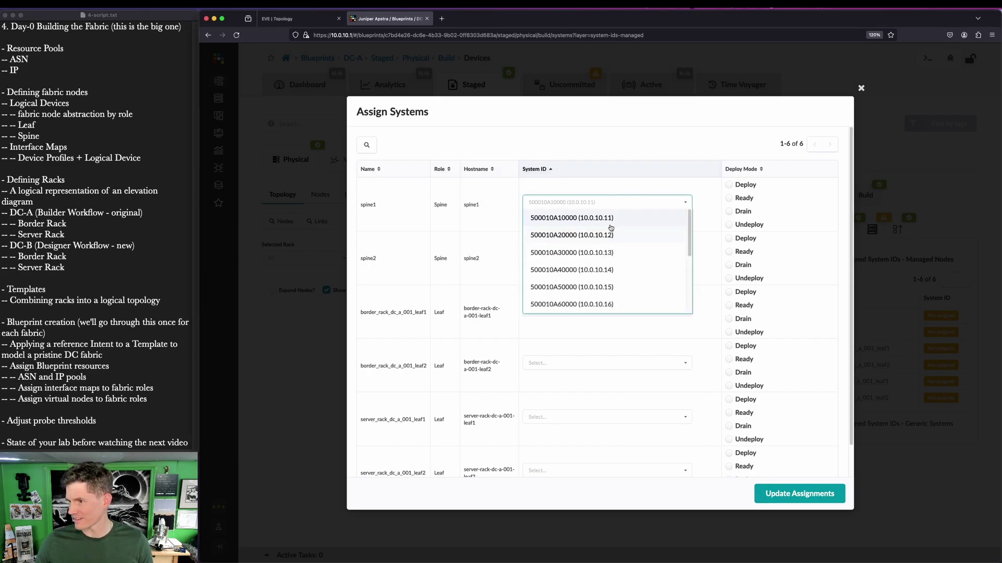
click(620, 253)
click(610, 206)
click(620, 253)
- Assign 500010A10000 (10.0.10.11) to border_rack_dc_a_001_leaf1 and 500010A20000 (10.0.10.12) to border_rack_dc_a_001_leaf2
click(550, 206)
click(585, 236)
click(585, 202)
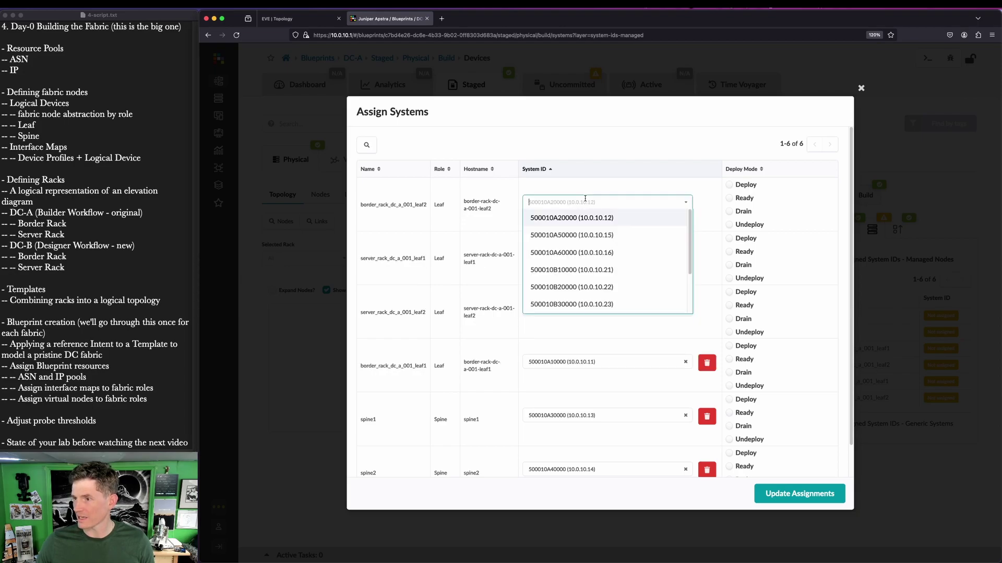
click(594, 219)
- Assign 500010A50000 (10.0.10.15) to server_rack_dc_a_001_leaf1 and 500010A60000 (10.0.10.16) to server_rack_dc_a_001_leaf2
click(565, 201)
click(598, 223)
click(592, 202)
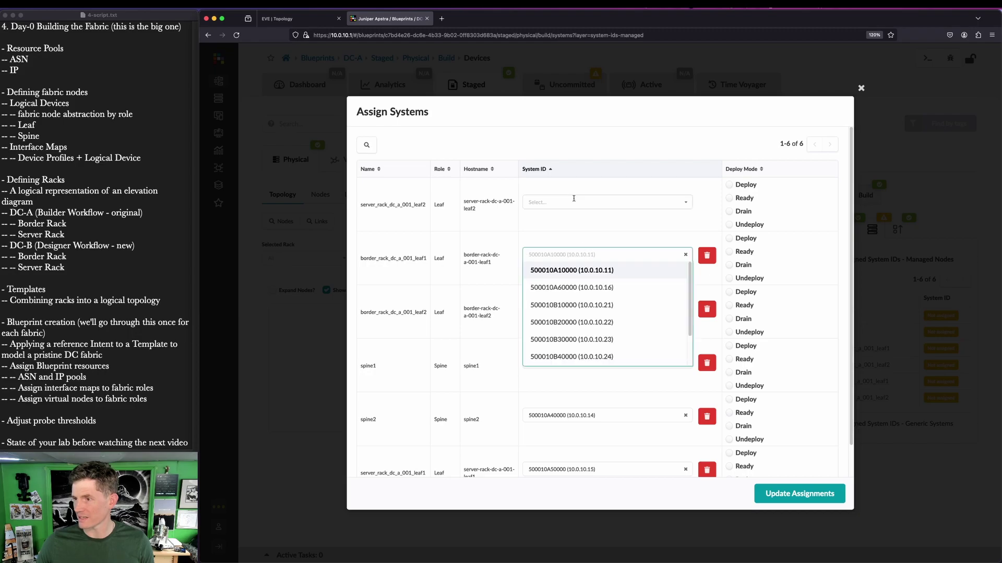
click(596, 222)
- Set the deploy mode to Deploy for all six spine and leaf nodes
click(740, 183)
click(741, 239)
click(744, 292)
click(749, 347)
scroll(750, 404, down, 1)
click(742, 420)
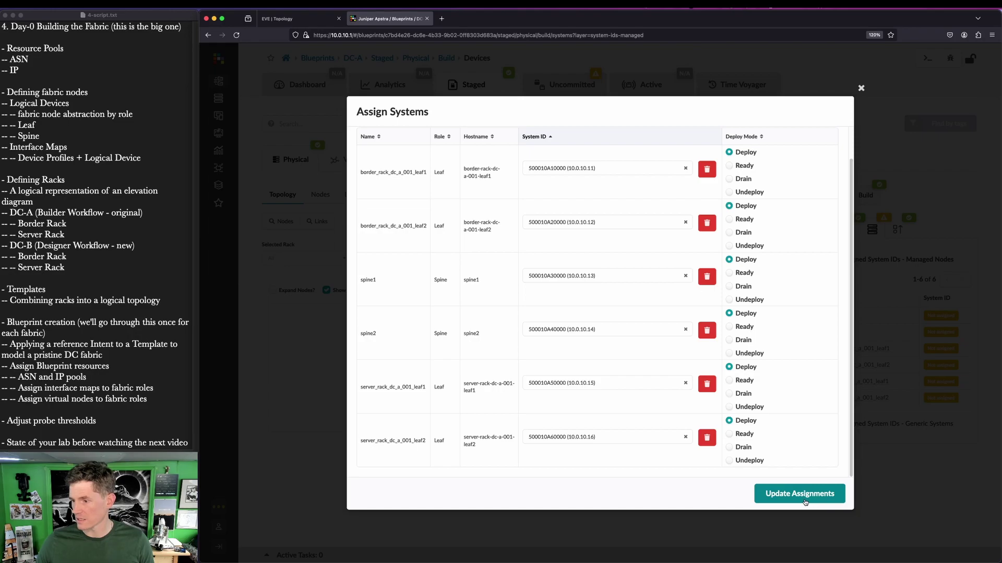
- Save the DC-A system assignments and commit the blueprint's uncommitted changes
click(799, 493)
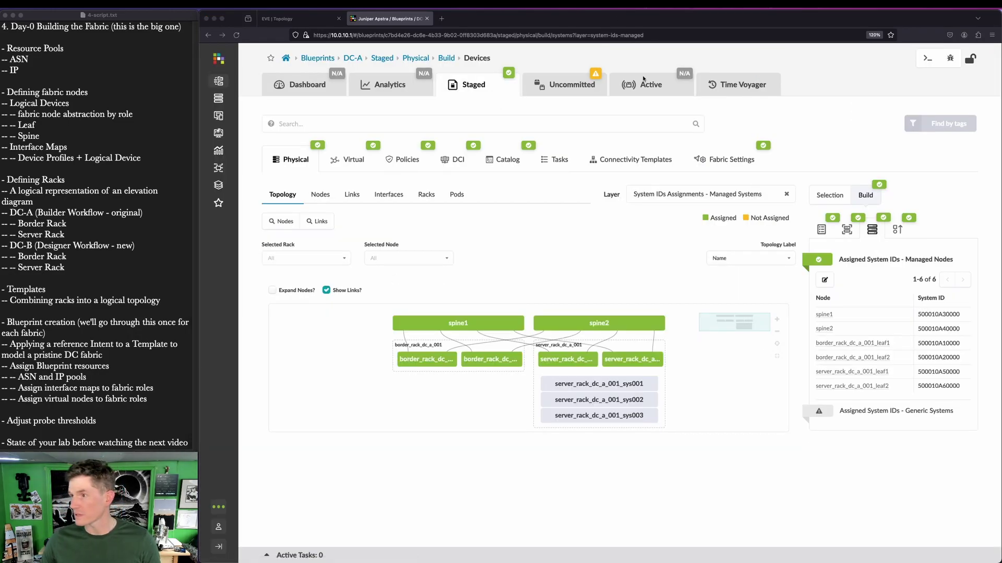
click(603, 92)
drag(287, 120, 595, 183)
drag(732, 183, 959, 293)
key(Escape)
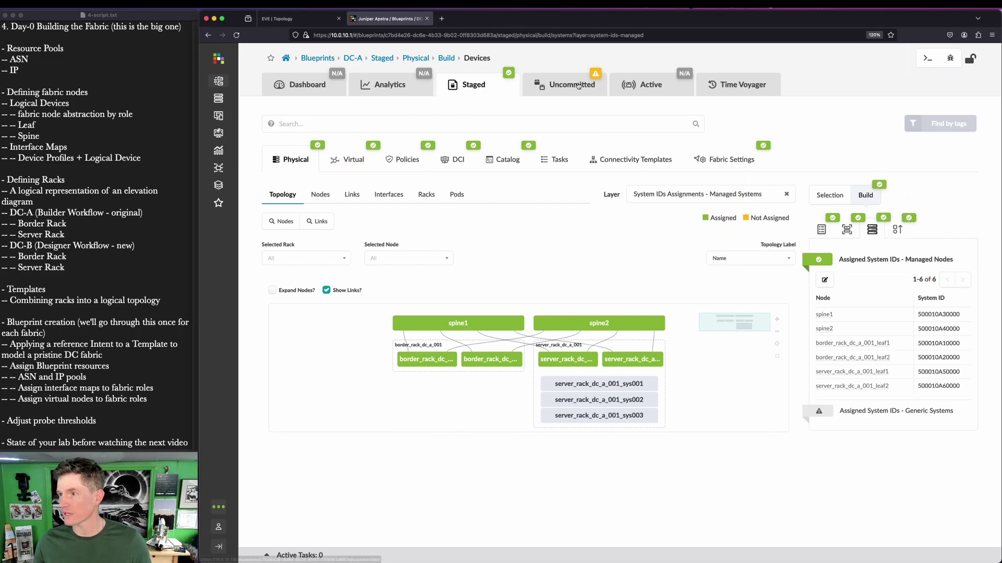
click(574, 85)
scroll(826, 167, down, 10)
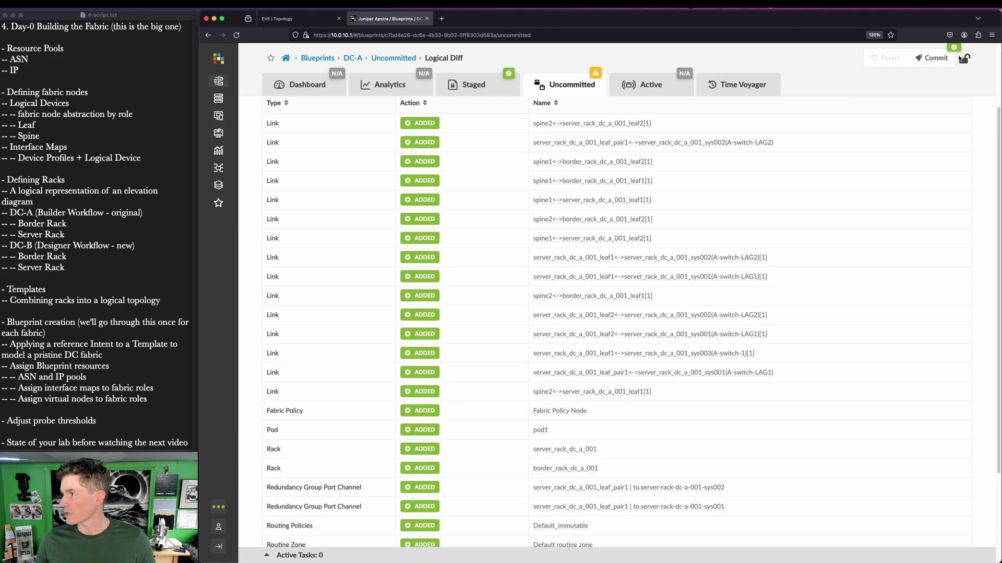
click(932, 58)
click(822, 395)
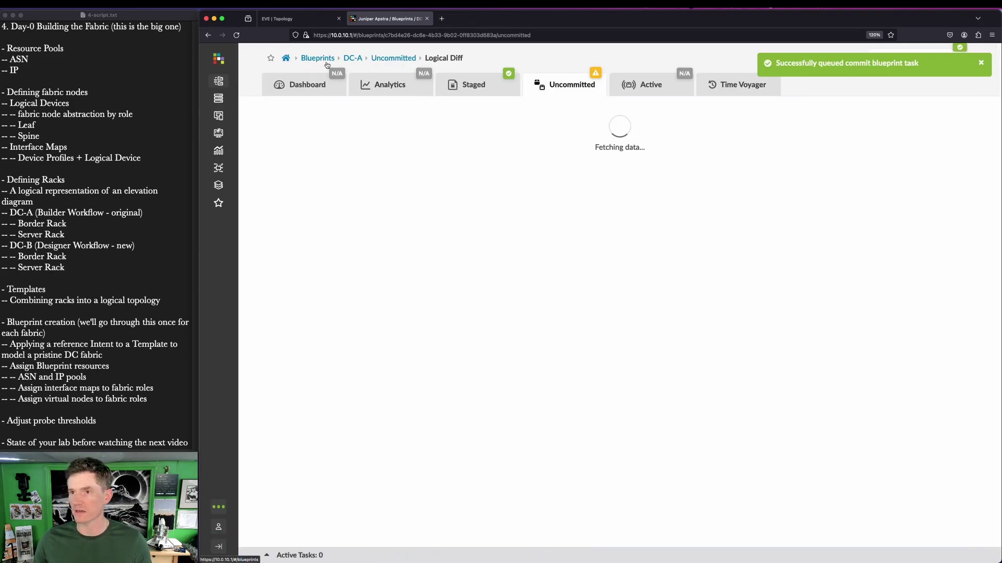
- Open the DC-B blueprint's staged build and assign the DC-B ASN pool to the spines
click(303, 59)
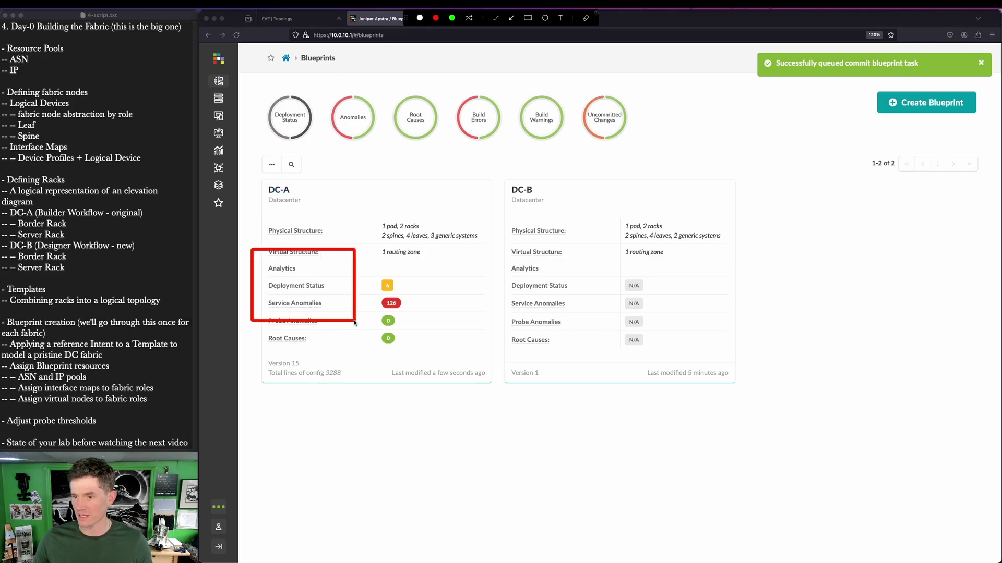
click(514, 191)
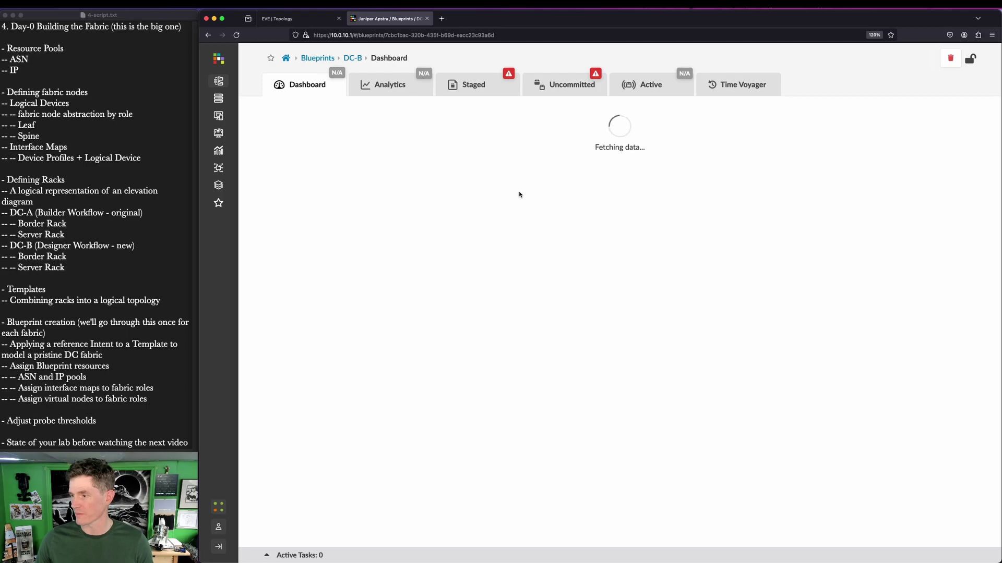
click(478, 84)
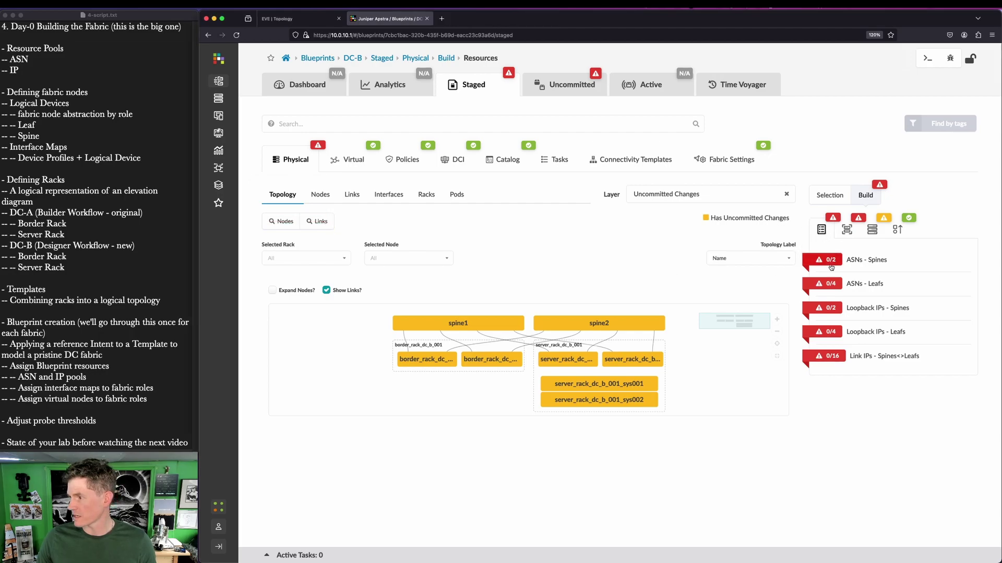
click(830, 261)
click(823, 281)
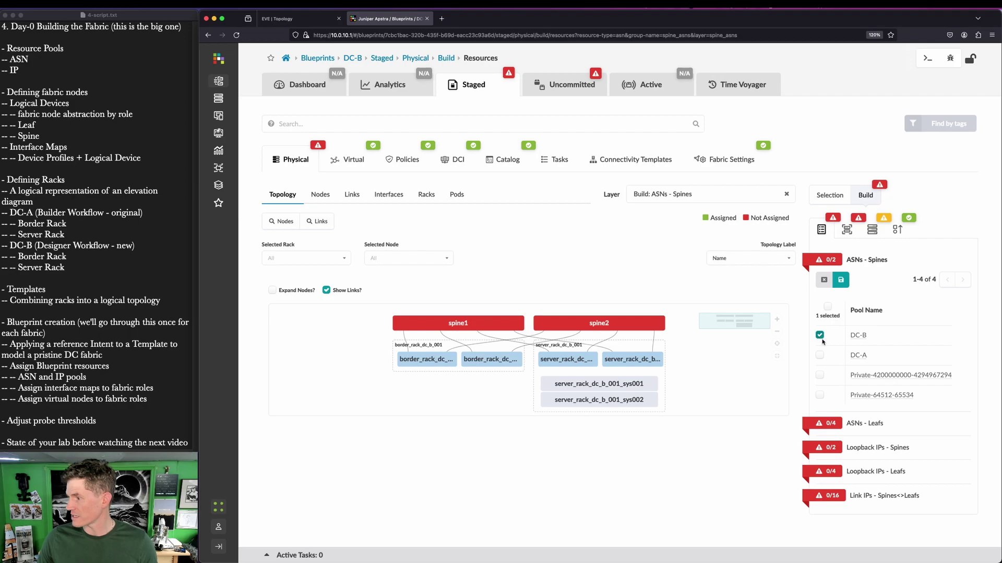
click(841, 280)
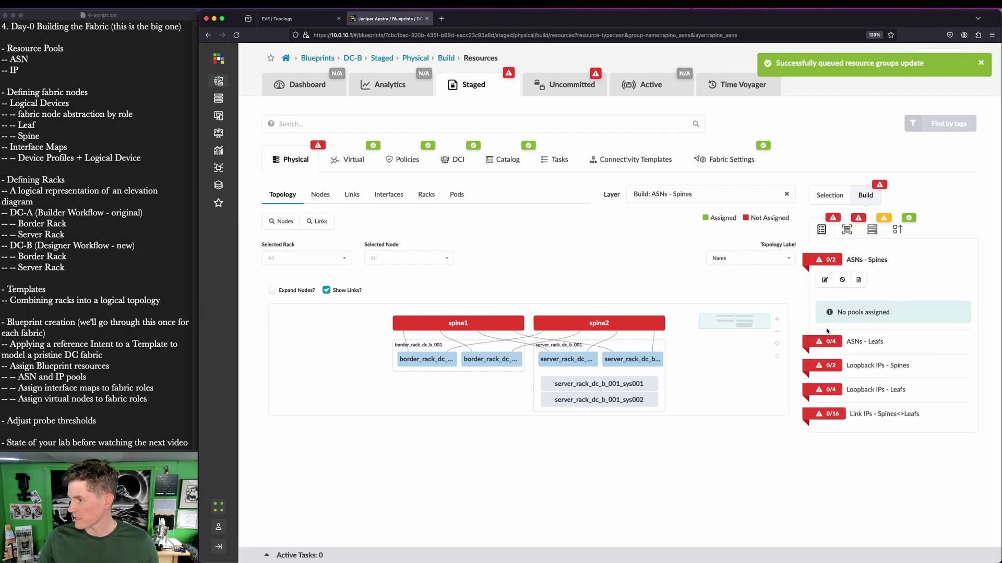
- Assign the DC-B ASN pool to the DC-B leafs
click(827, 358)
click(825, 303)
click(819, 360)
click(840, 304)
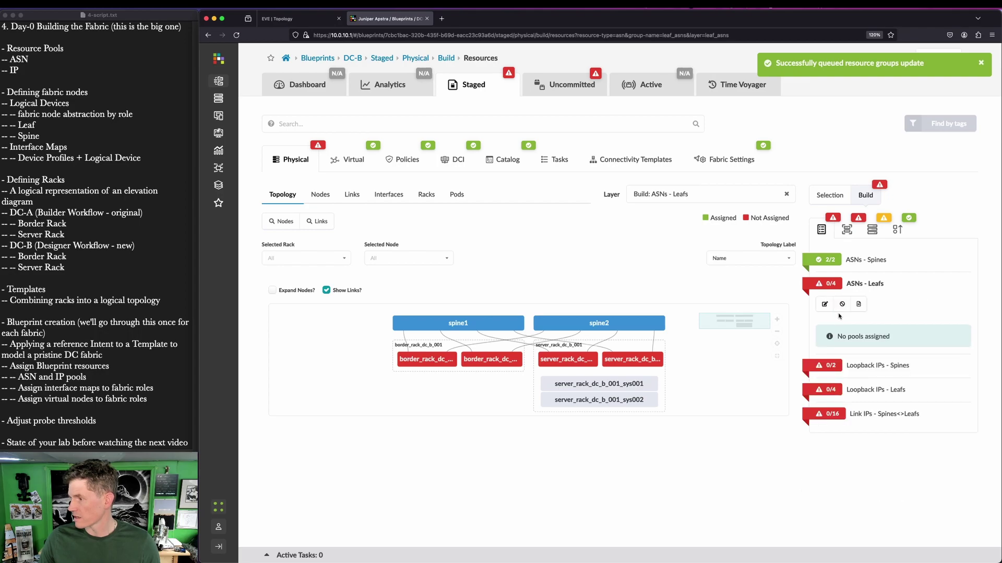
- Assign the DC-B Loopback pool to the loopback IPs of both the spines and the leafs
click(830, 369)
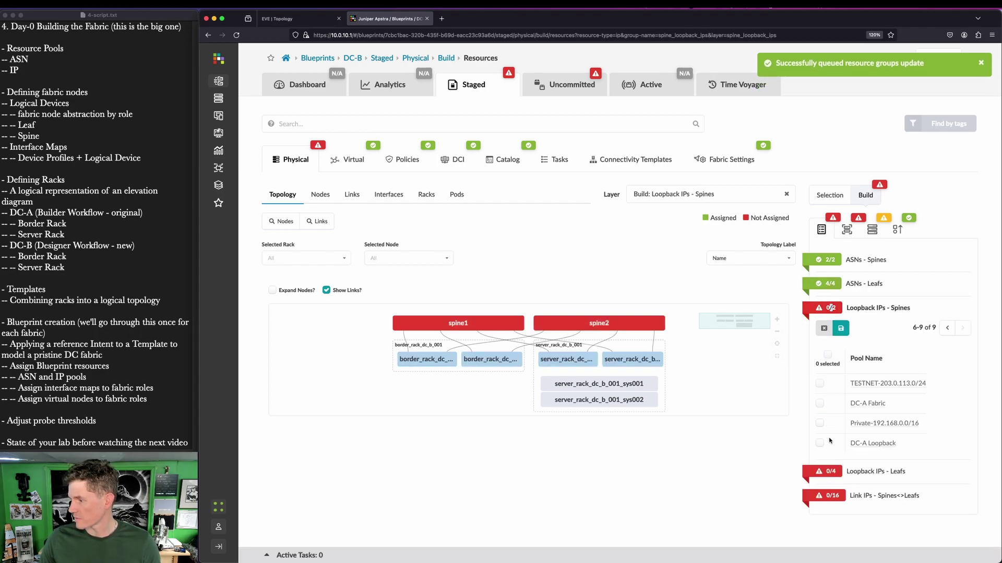
click(947, 327)
click(815, 403)
click(841, 329)
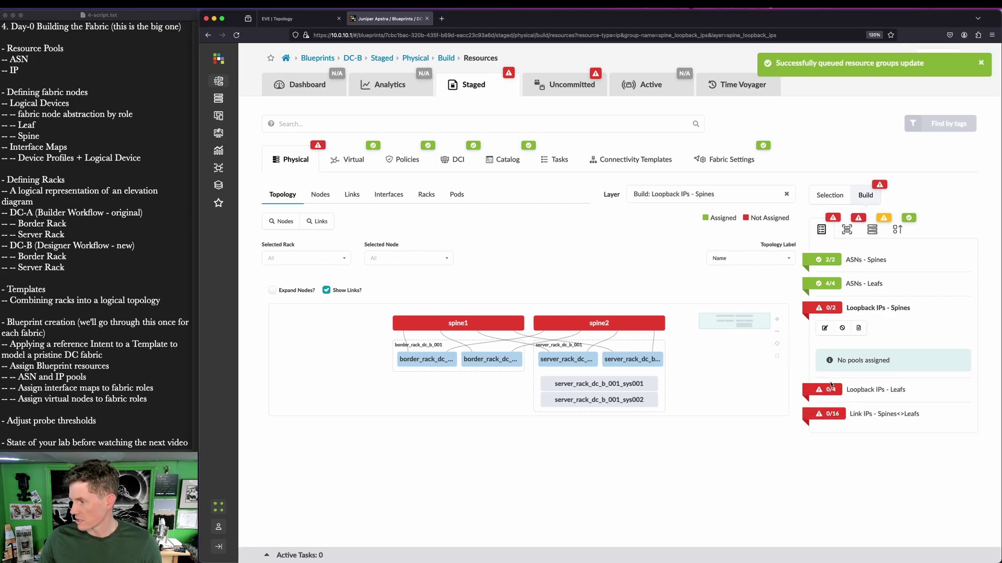
click(831, 401)
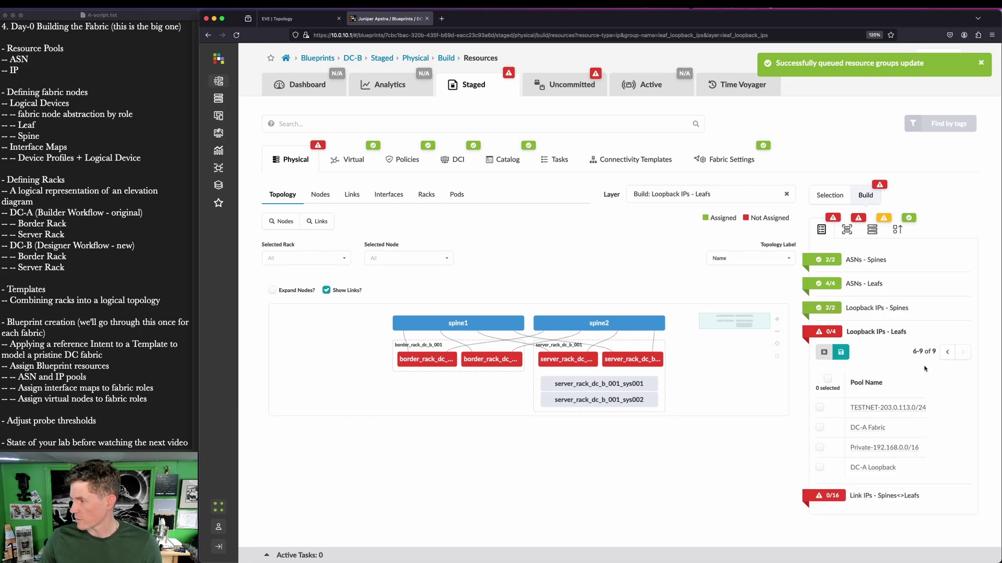
click(946, 353)
click(816, 427)
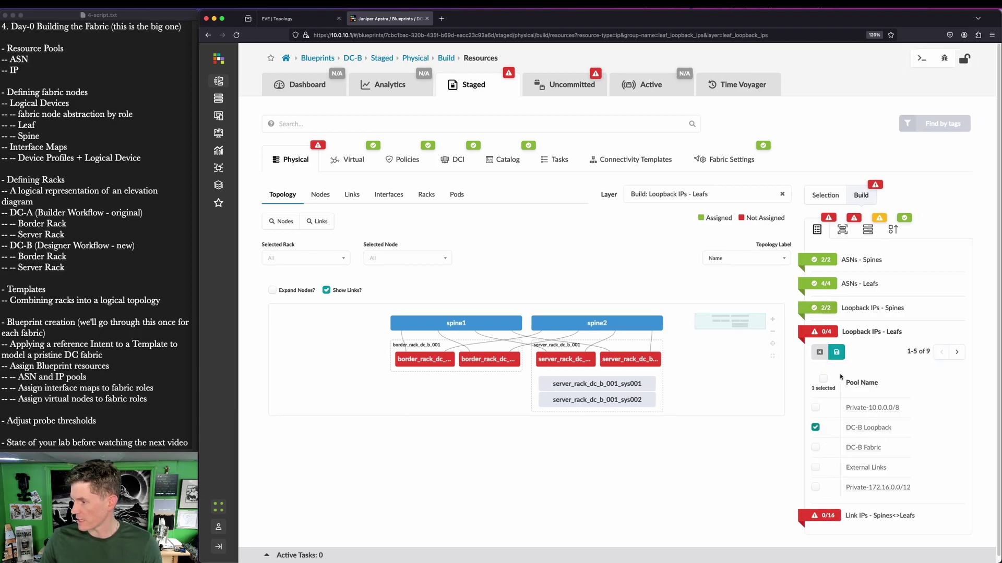
click(837, 353)
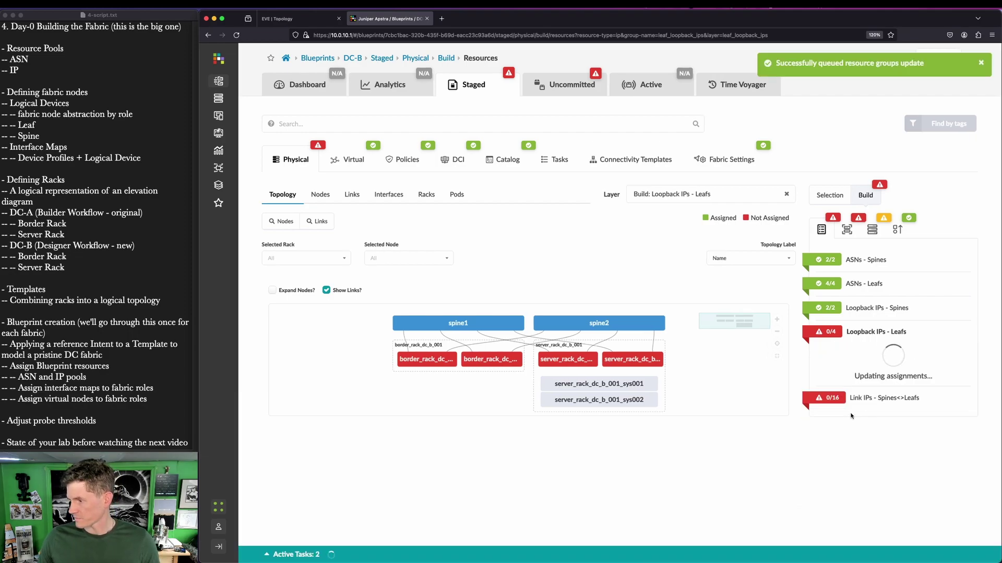
- Assign the DC-B Fabric pool to the spine-to-leaf link IPs
click(830, 440)
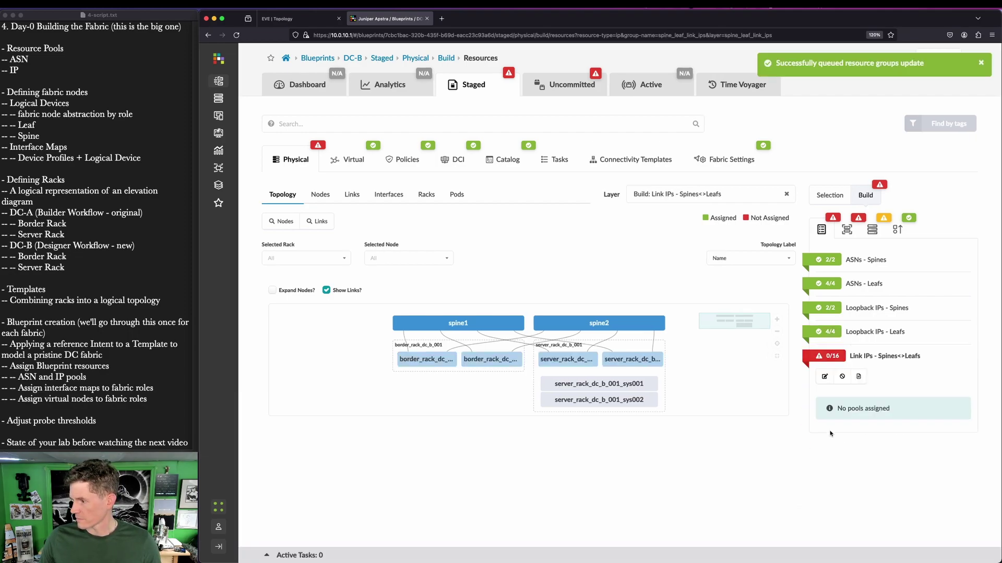
click(824, 377)
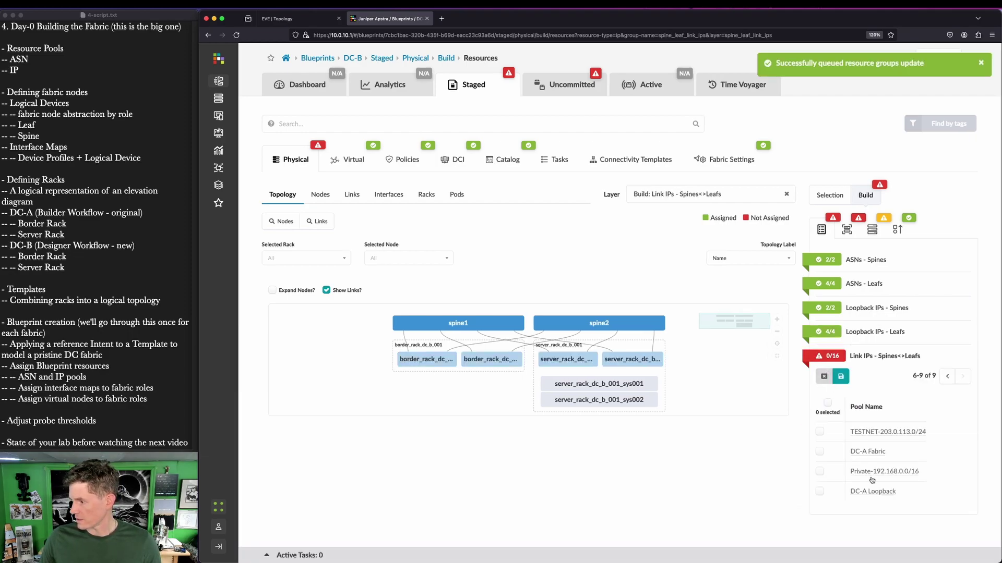
click(947, 376)
click(817, 472)
click(836, 376)
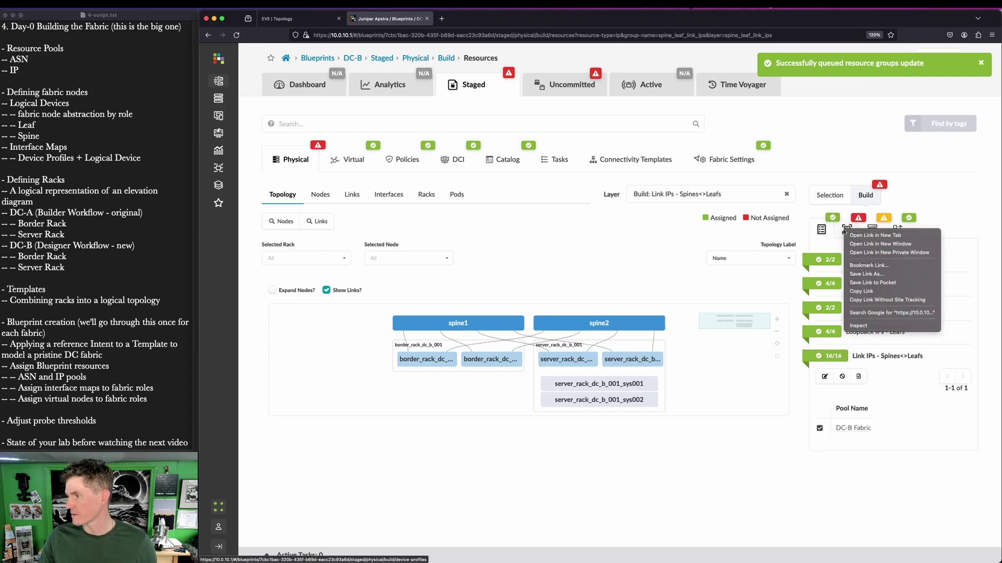
- Assign the vJunos-lab___vJunos-10x1-Spine interface map to spine1 and spine2 and save the assignments
click(845, 231)
click(828, 272)
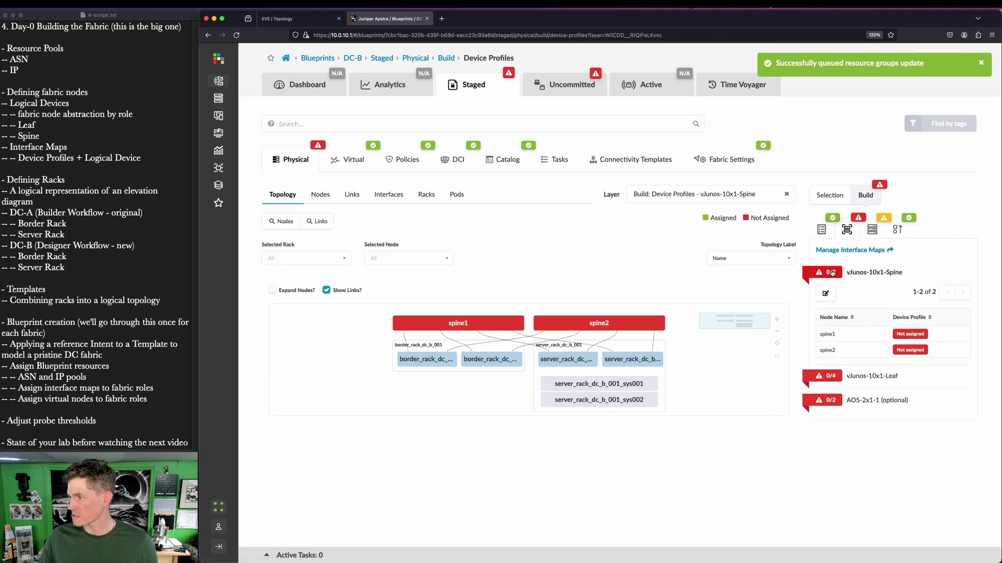
click(827, 293)
click(369, 283)
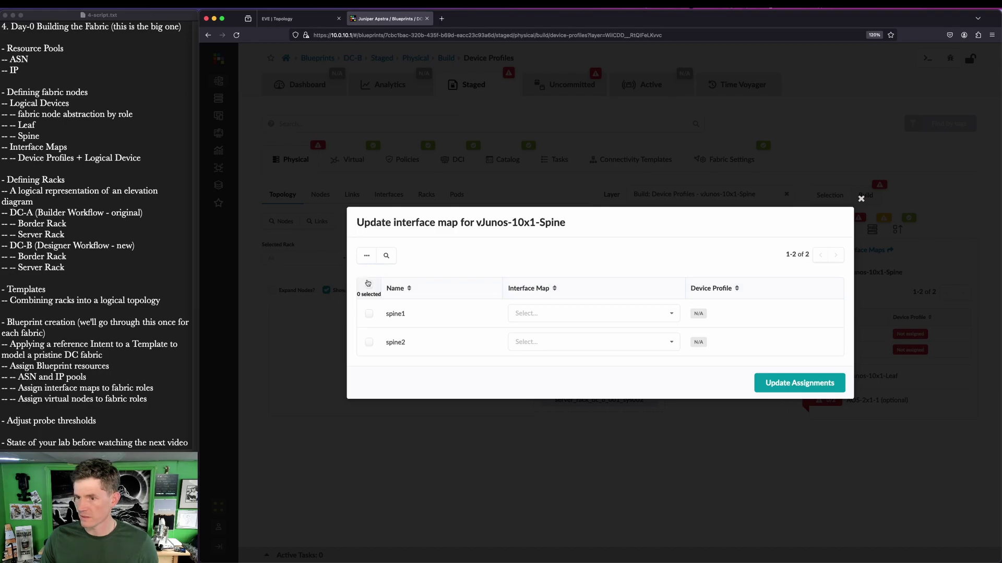
click(451, 277)
click(412, 294)
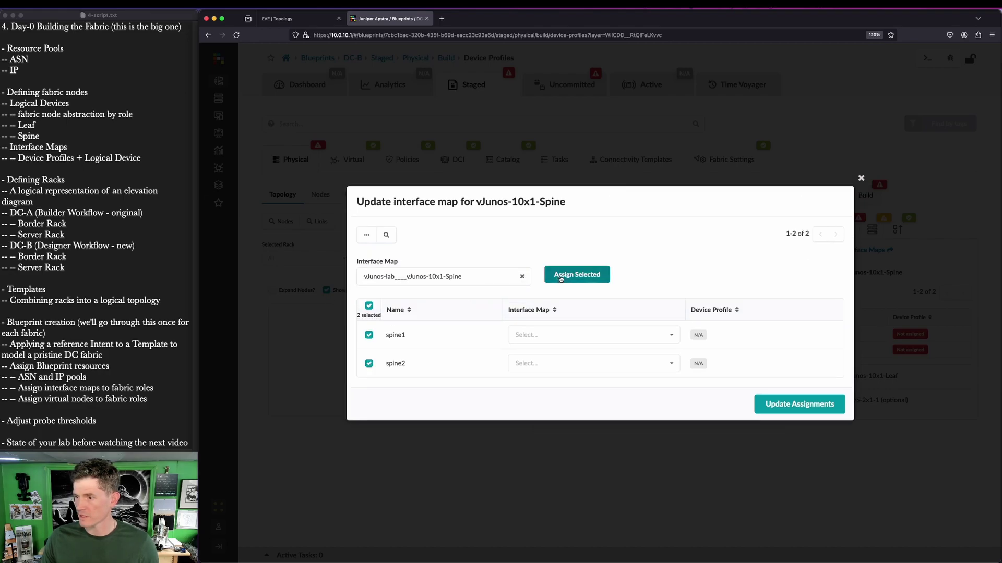
click(576, 275)
click(798, 383)
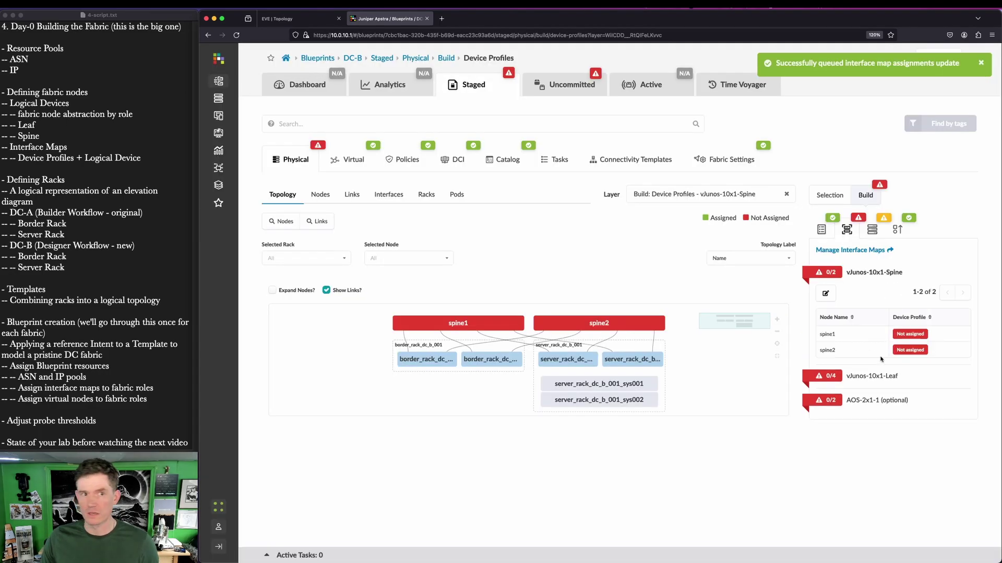
- Assign the vJunos-lab___vJunos-10x1-Leaf interface map to all four DC-B leafs and save the assignments
click(855, 371)
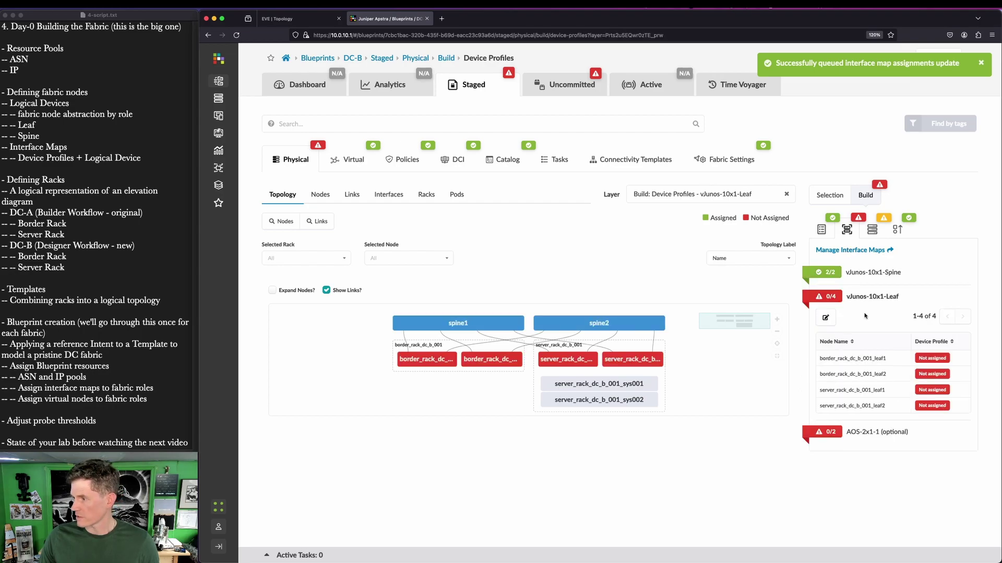
click(826, 316)
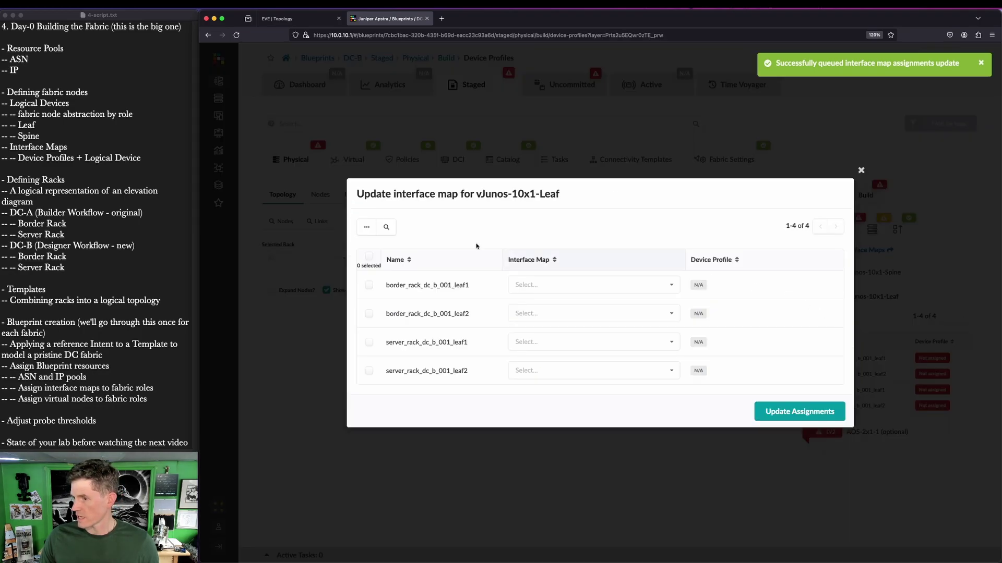
click(365, 260)
click(447, 250)
click(455, 264)
click(558, 242)
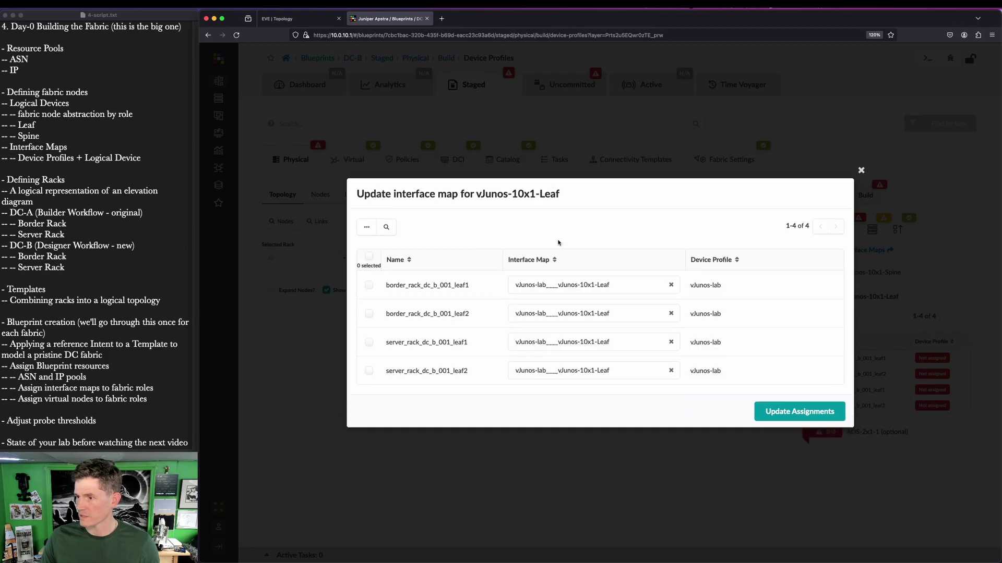
click(807, 413)
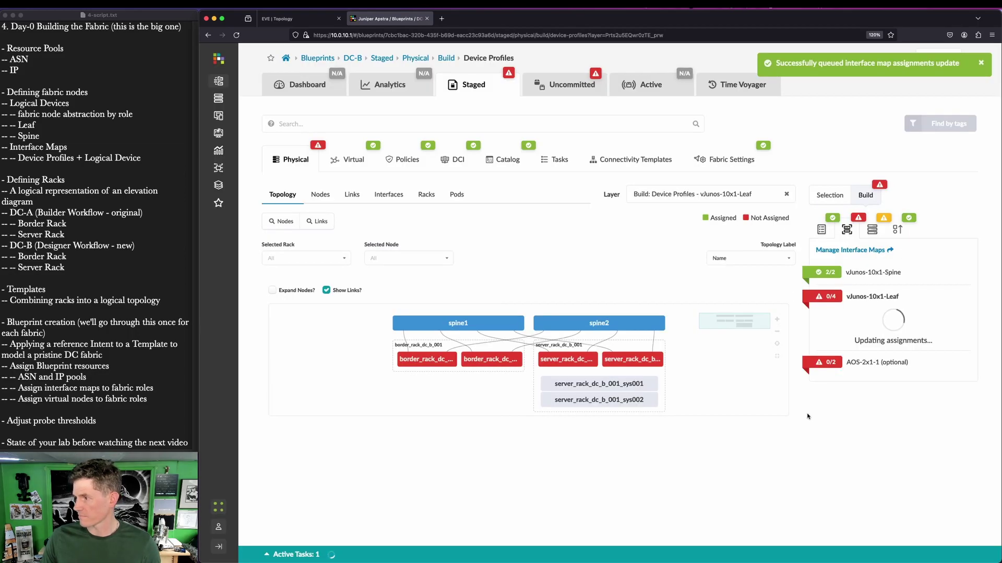
- Edit the managed nodes' system assignments, giving 500010B30000 (10.0.10.23) to spine1 and 500010B40000 (10.0.10.24) to spine2
click(871, 230)
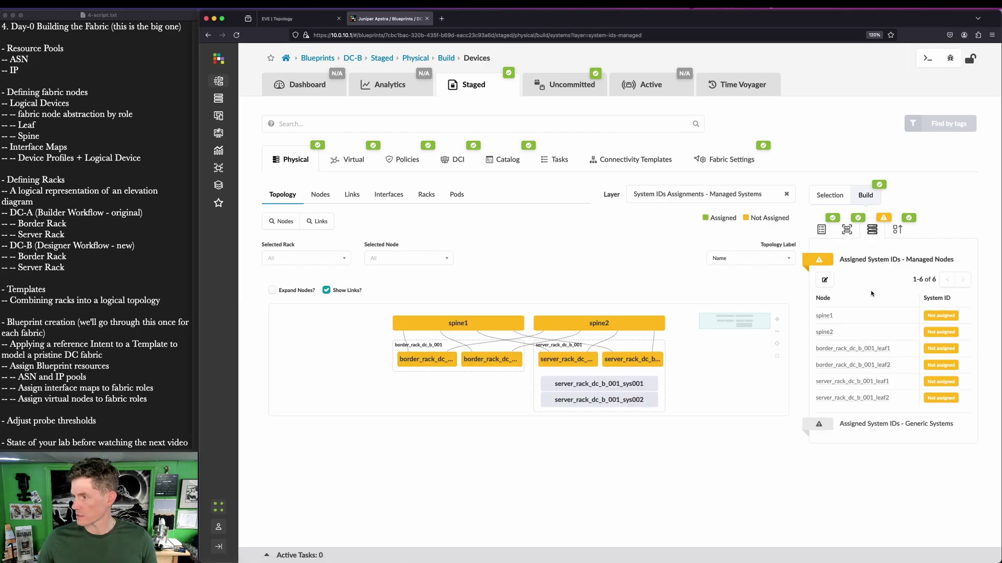
click(825, 281)
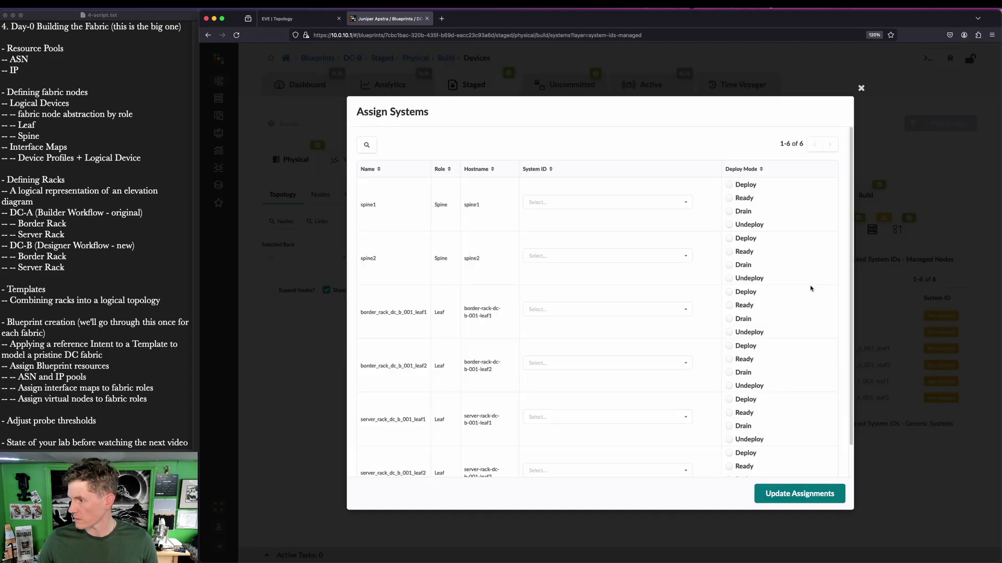
click(609, 202)
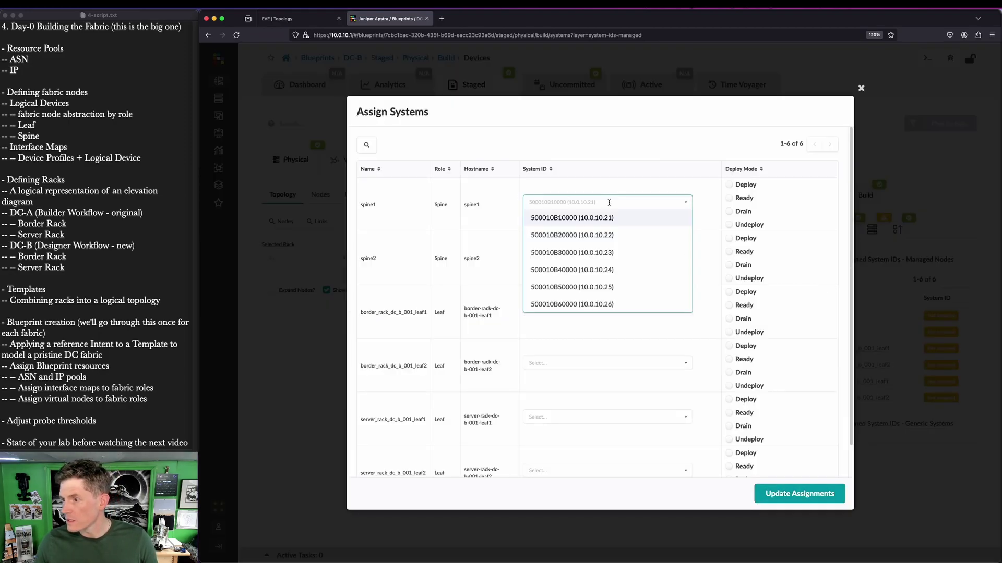
click(614, 253)
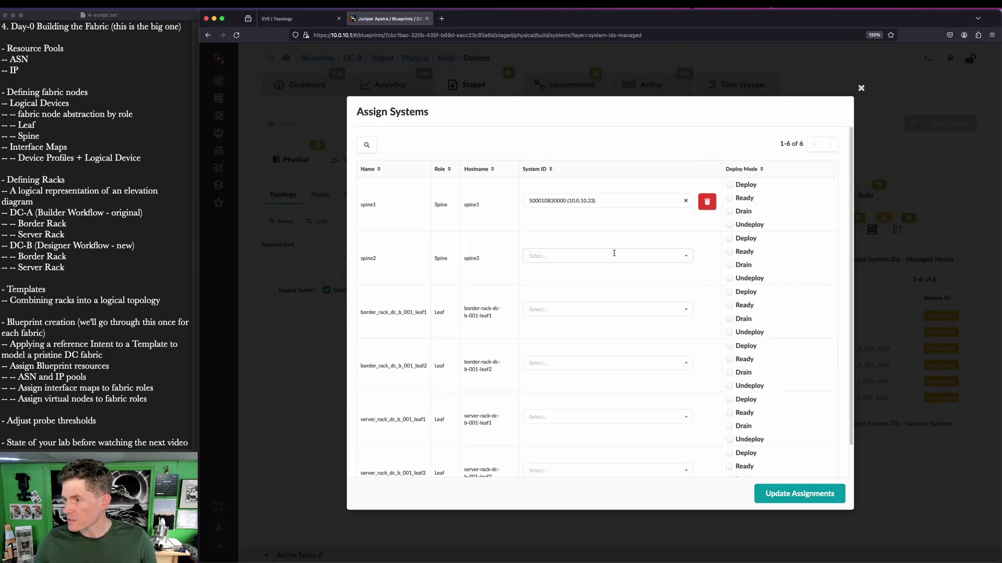
click(615, 253)
click(614, 307)
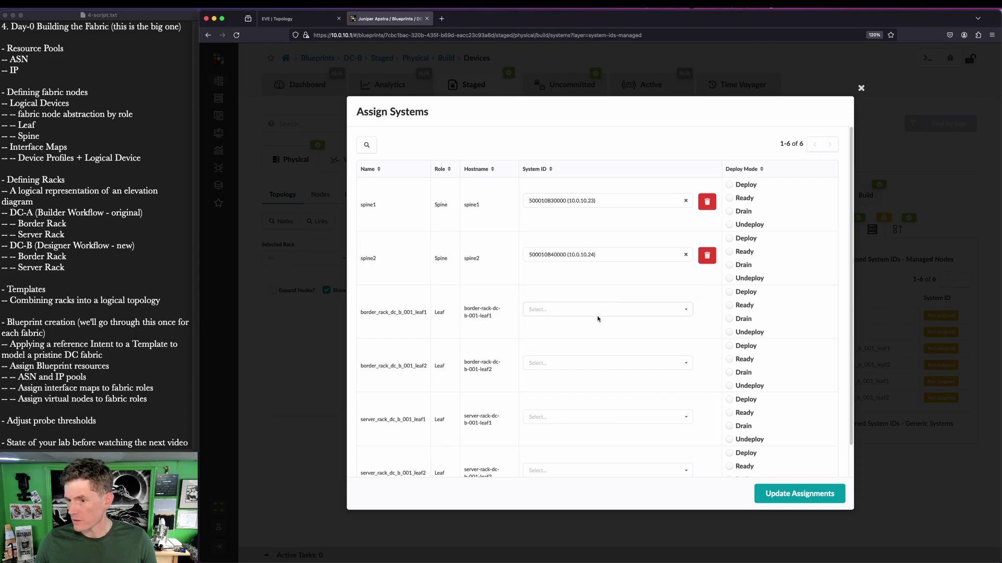
- Assign 500010B10000 (10.0.10.21) to border_rack_dc_b_001_leaf1 and 500010B20000 (10.0.10.22) to border_rack_dc_b_001_leaf2
click(612, 309)
click(616, 327)
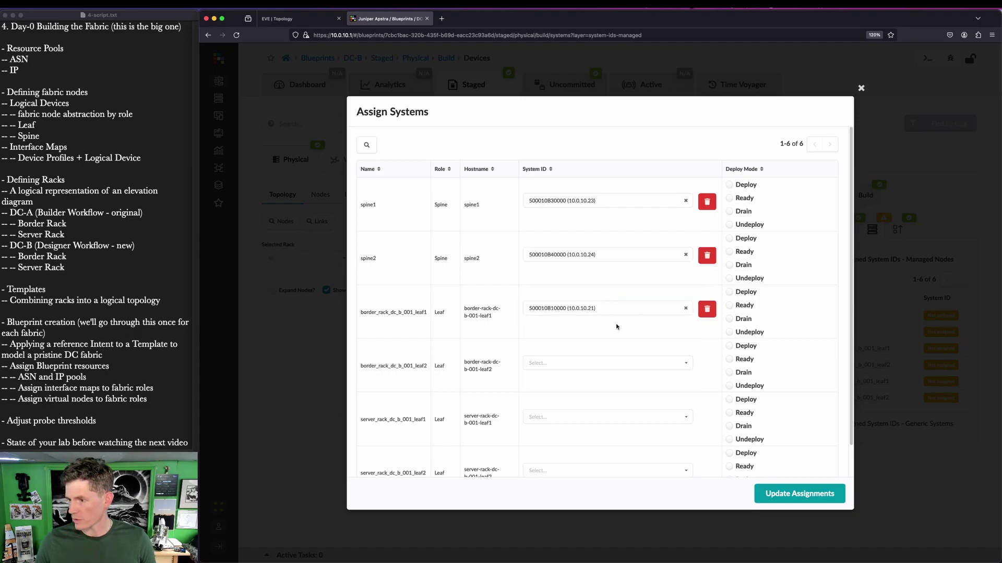
click(617, 367)
click(626, 380)
- Assign 500010B50000 (10.0.10.25) to server_rack_dc_b_001_leaf1 and 500010B60000 (10.0.10.26) to server_rack_dc_b_001_leaf2
scroll(600, 384, down, 1)
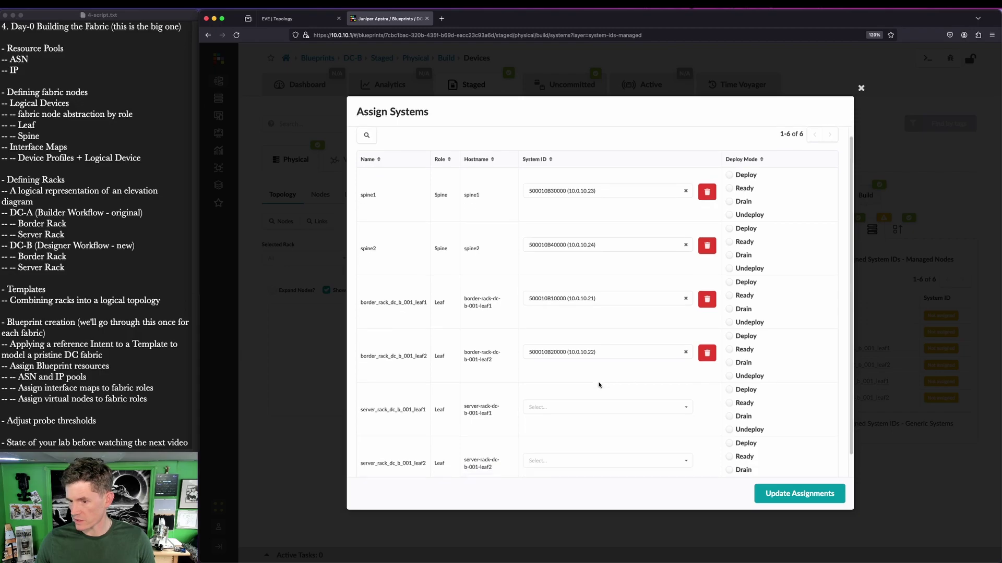
click(595, 384)
click(603, 402)
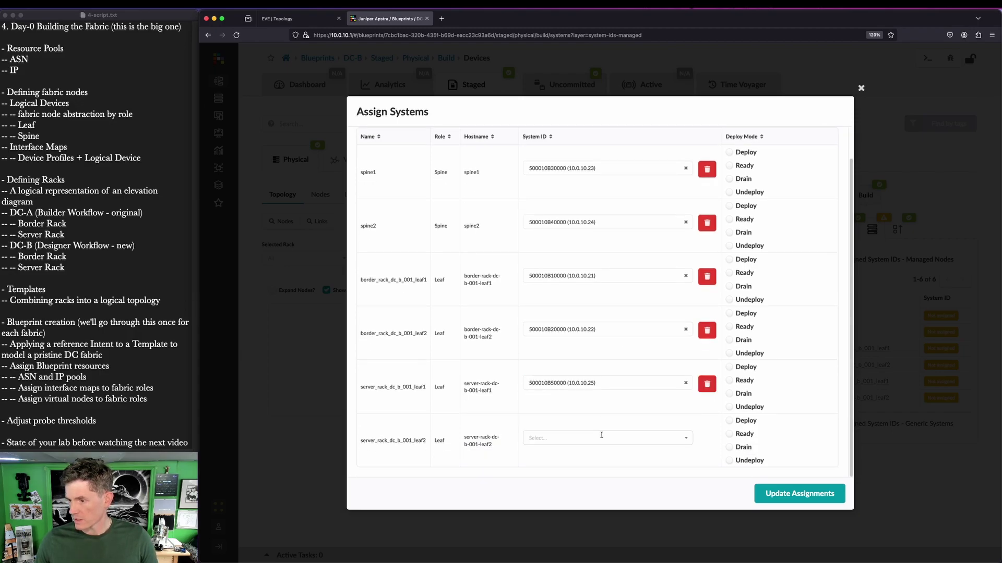
click(604, 438)
click(622, 459)
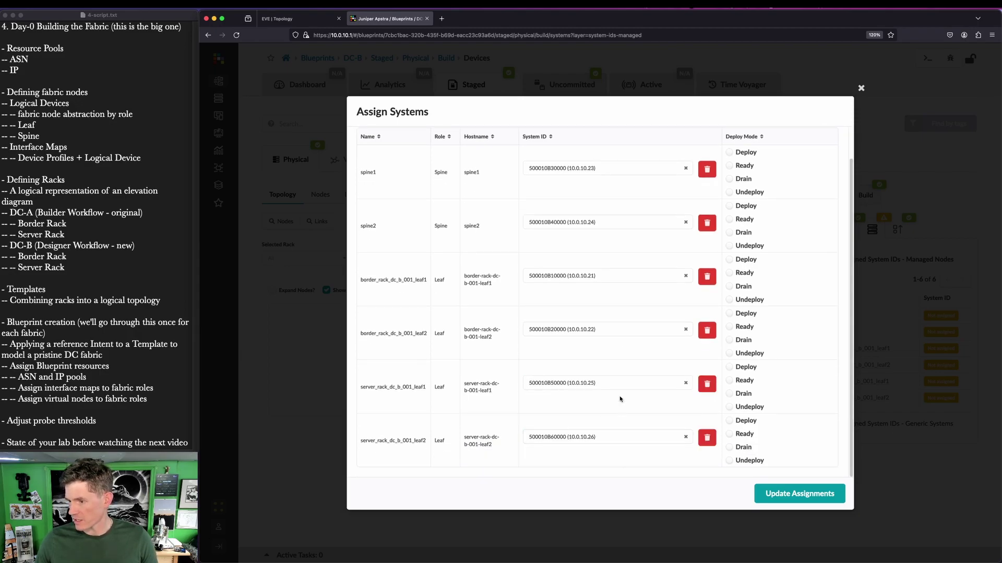
- Set the deploy mode of both spines and all four leafs in DC-B to Deploy and save the system assignments
scroll(622, 400, up, 1)
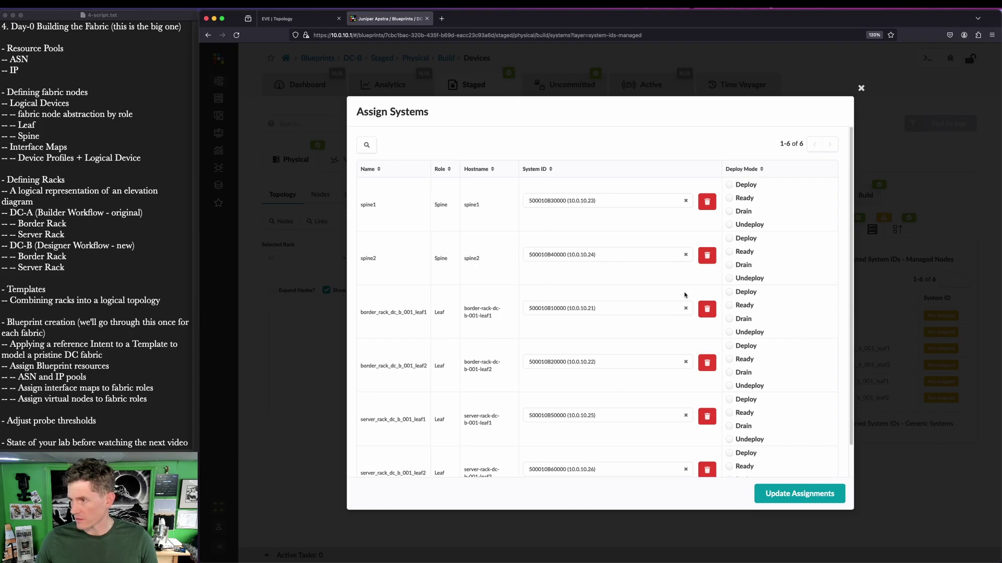
click(739, 185)
click(729, 239)
click(732, 293)
click(729, 347)
click(729, 400)
scroll(732, 404, down, 1)
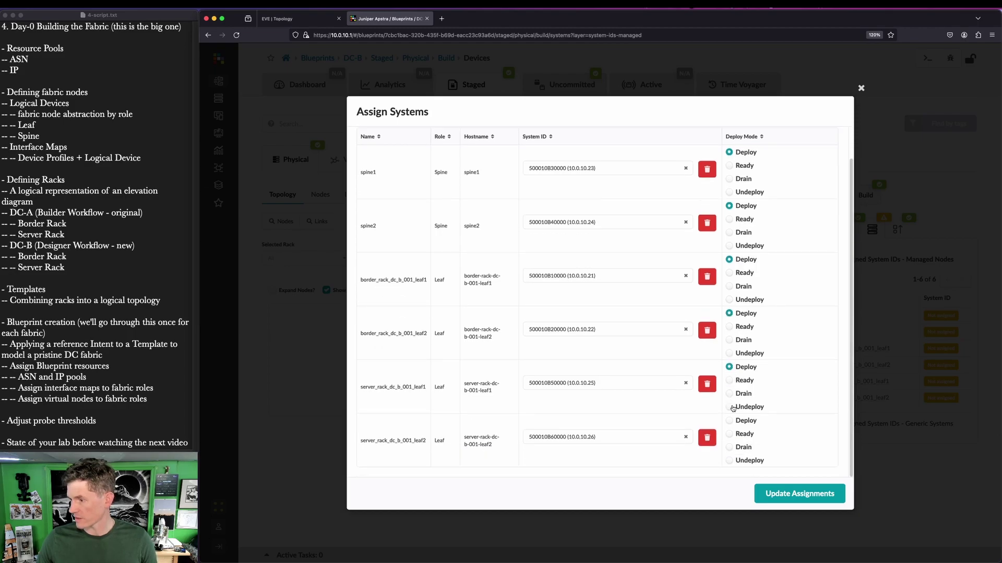
click(731, 421)
click(801, 497)
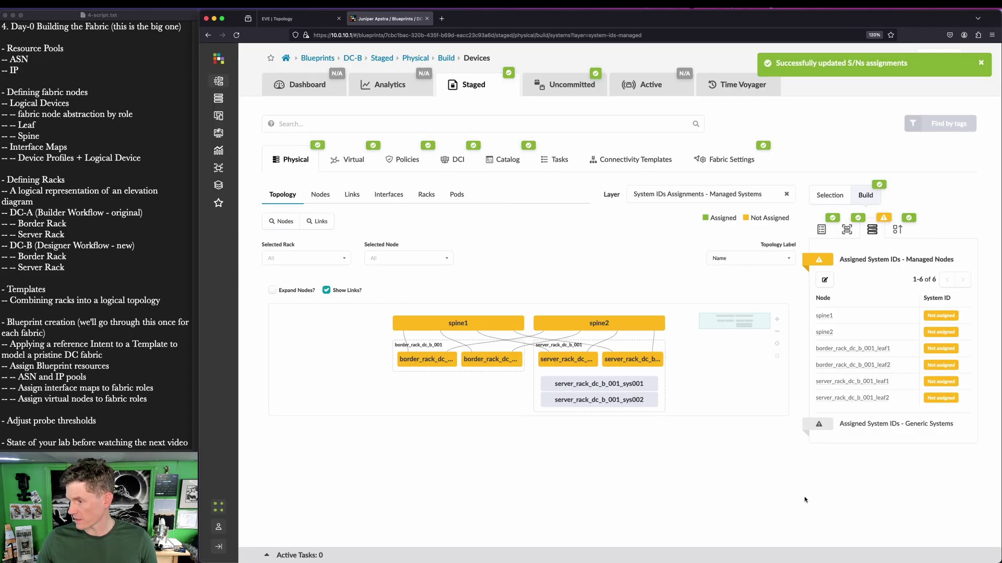
- Commit the uncommitted DC-B changes from staged to active without a revision description
drag(808, 206, 923, 238)
mouse_move(270, 112)
mouse_down()
mouse_move(360, 151)
mouse_move(594, 195)
mouse_up()
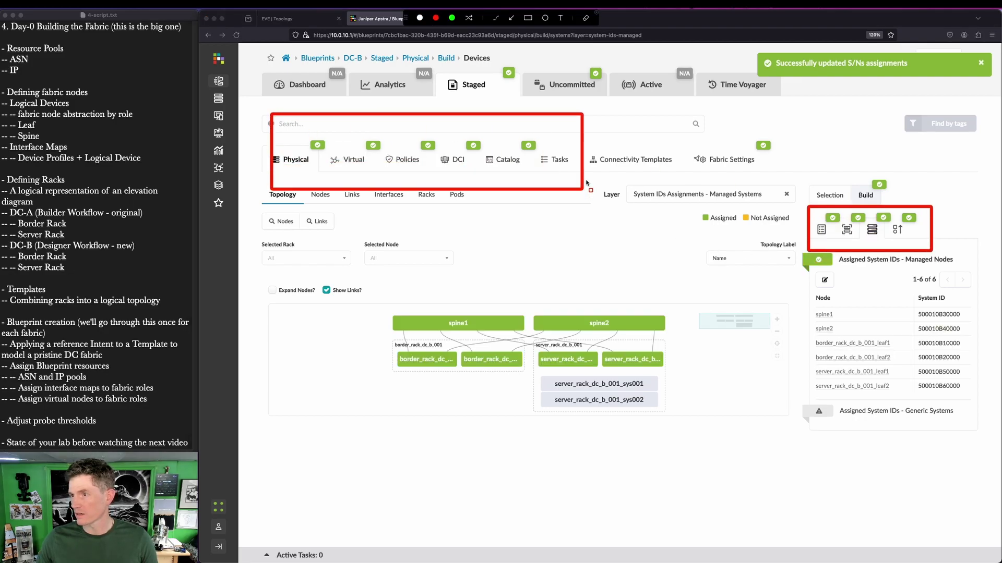
key(Escape)
click(581, 87)
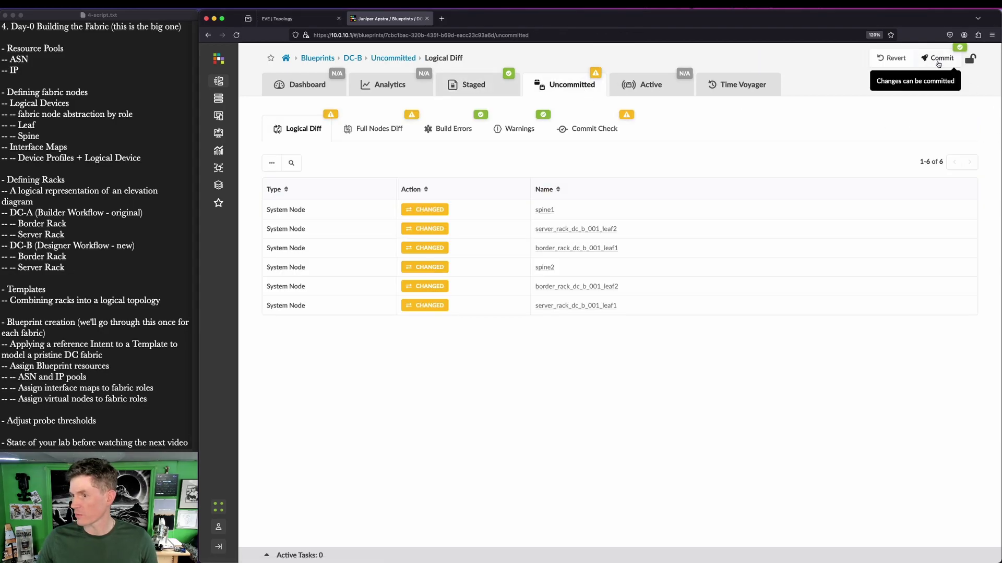
click(938, 60)
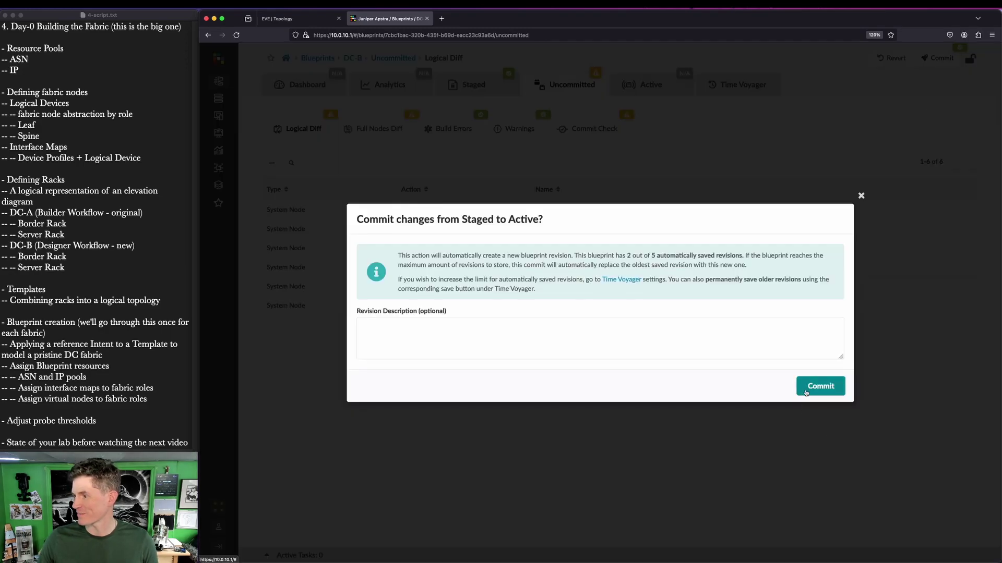
click(816, 391)
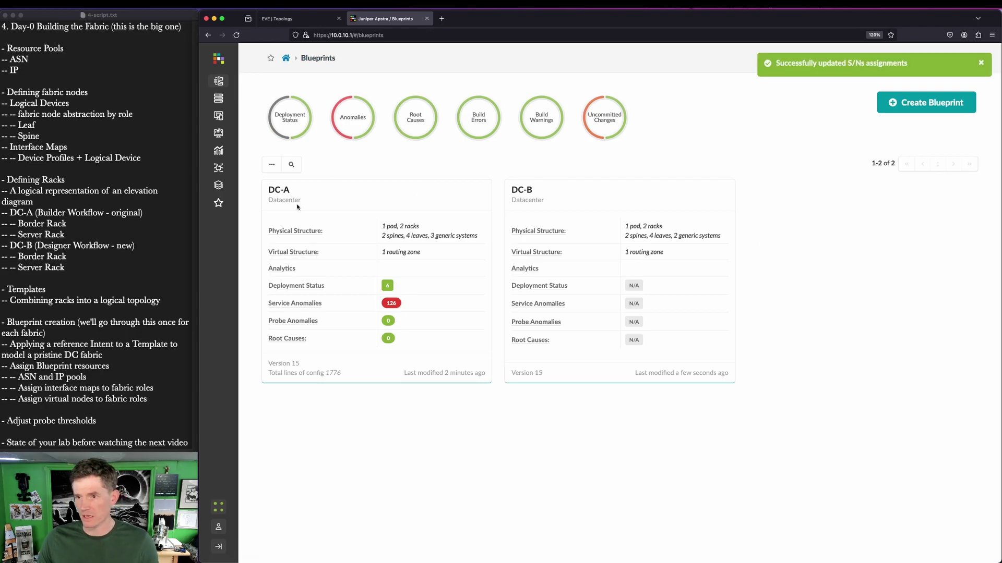
- Review the anomalies on the DC-A blueprint dashboard and its staged physical topology
click(279, 190)
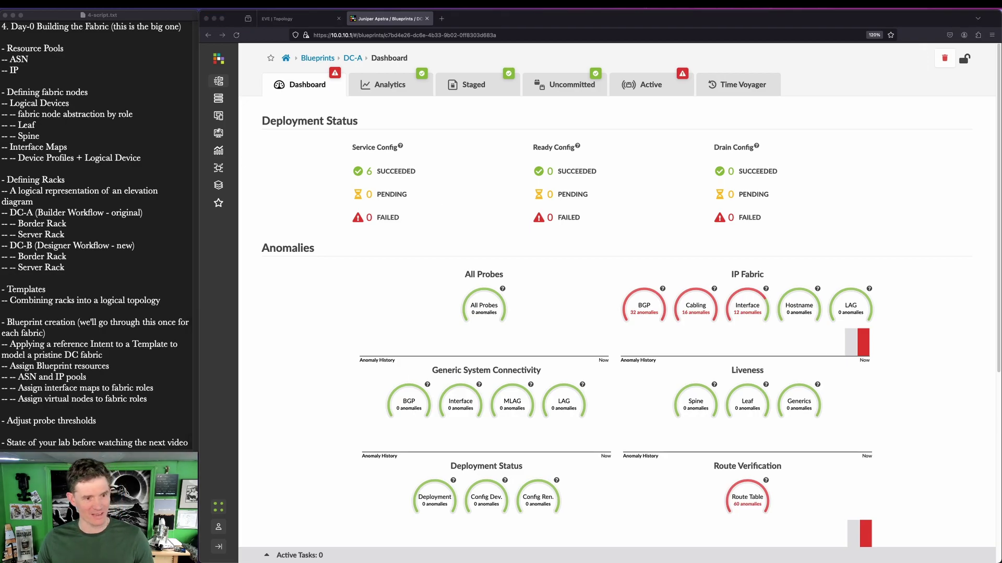
key(super+Tab)
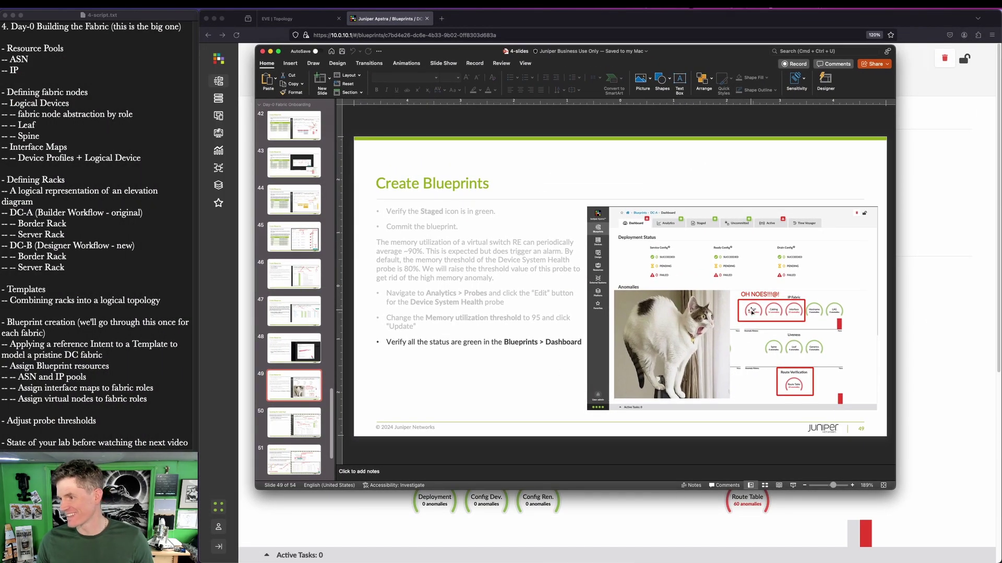
key(super+Tab)
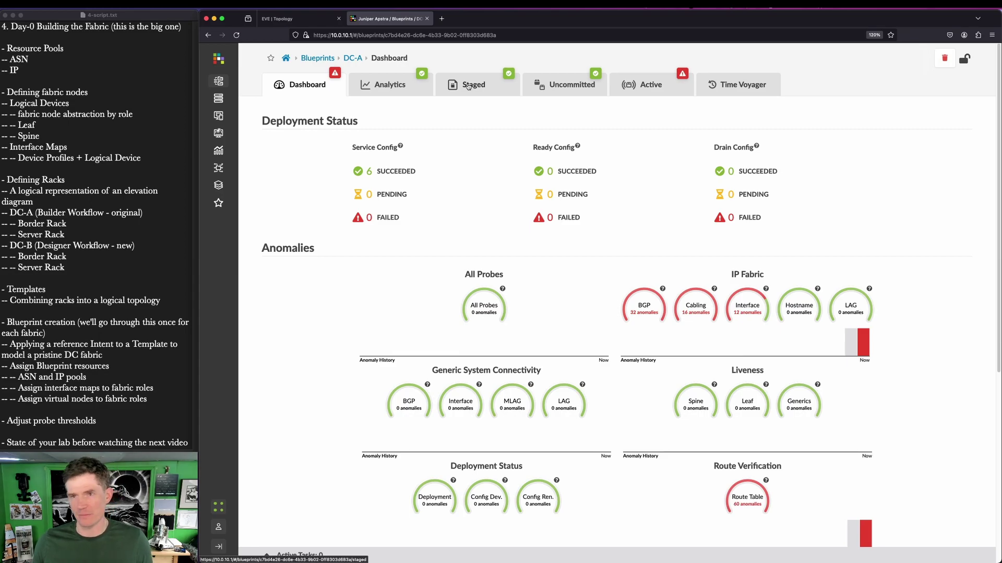
click(468, 86)
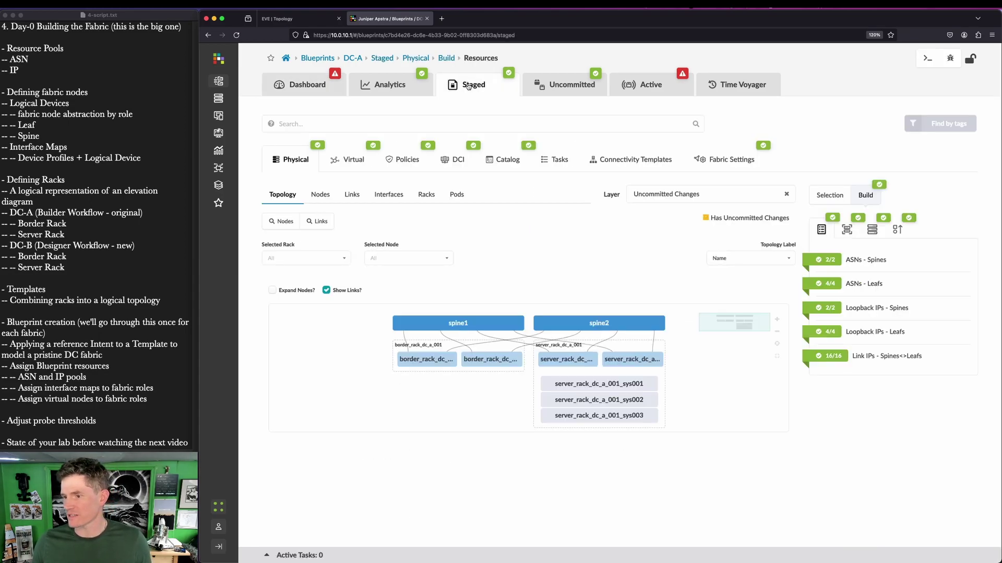
drag(371, 295, 723, 473)
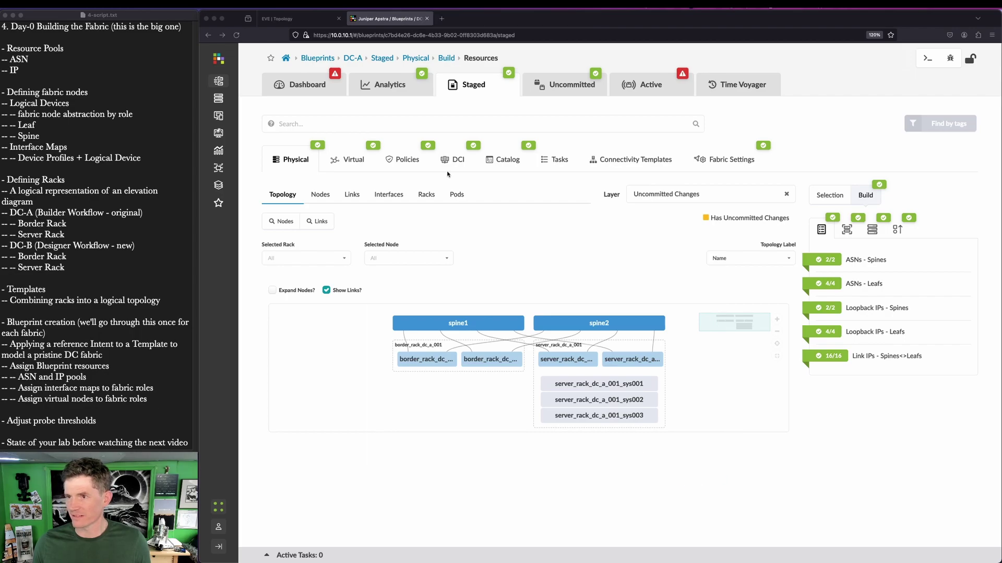
drag(498, 135, 481, 102)
mouse_move(412, 107)
mouse_down()
mouse_move(335, 135)
mouse_move(306, 189)
mouse_up()
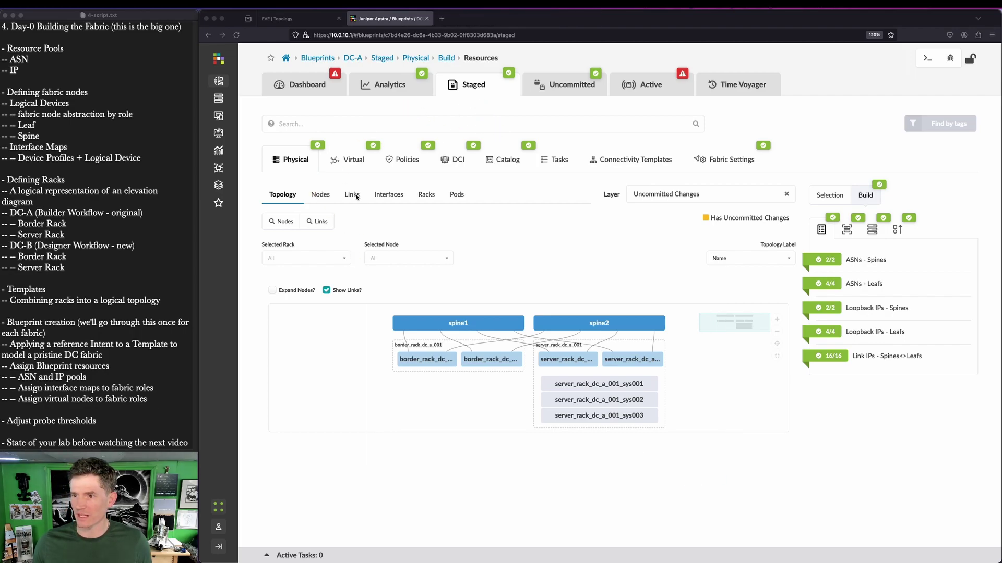
- Examine the spine and leaf interface assignments in the cabling map of DC-A's staged links, closing it without changes
click(355, 195)
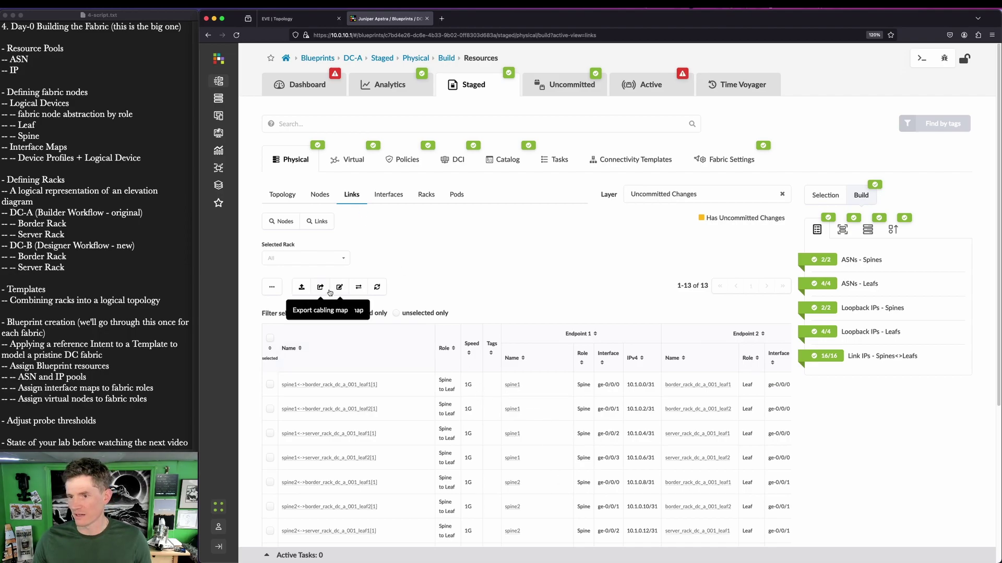
drag(386, 243, 344, 278)
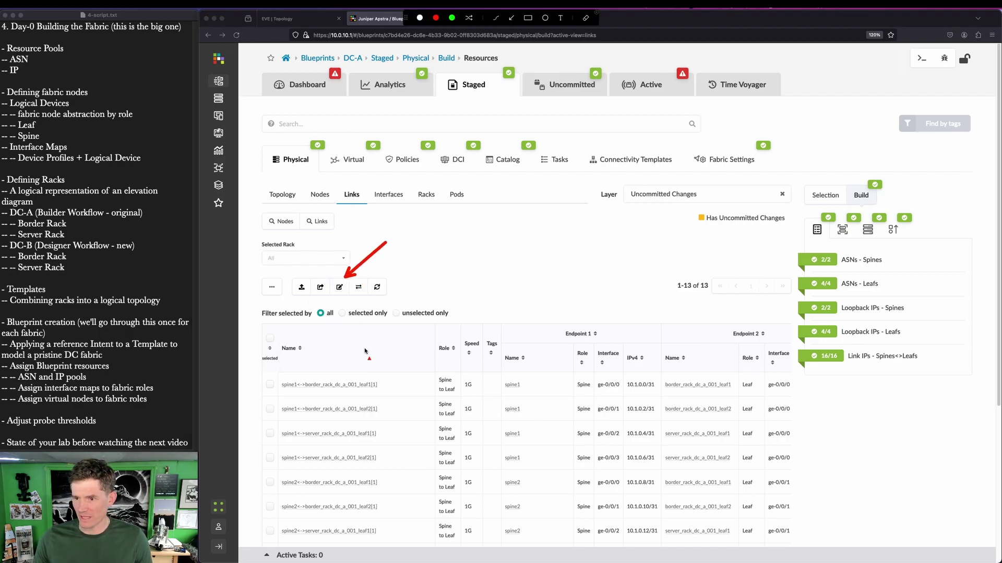
click(339, 287)
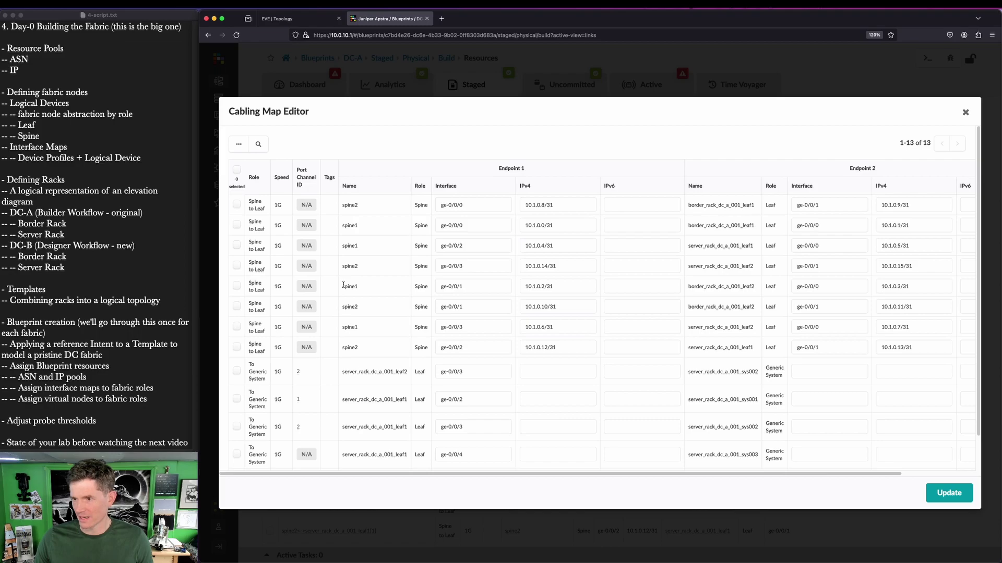
key(ctrl+shift+a)
drag(425, 181, 517, 357)
drag(778, 180, 882, 358)
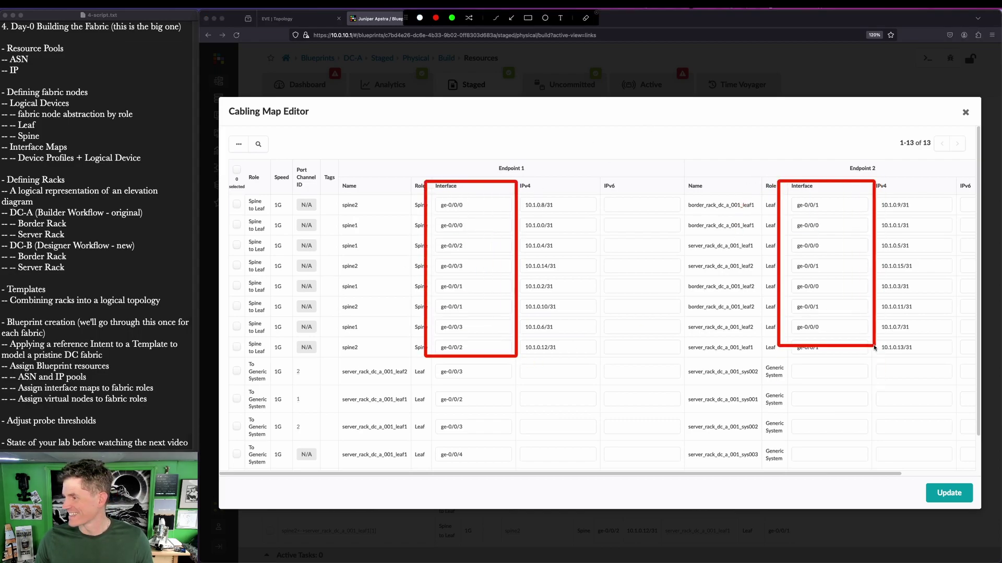
key(Escape)
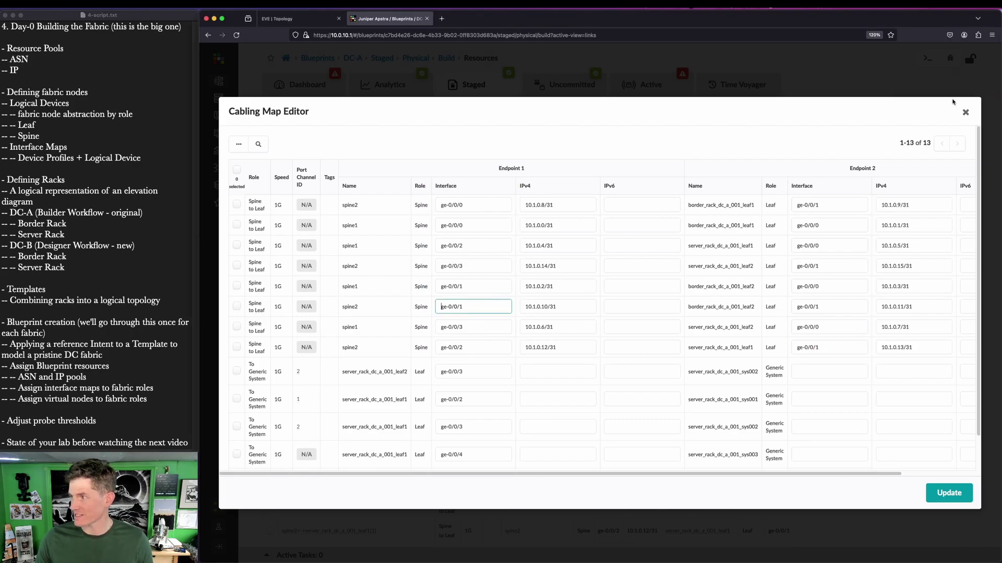
click(965, 113)
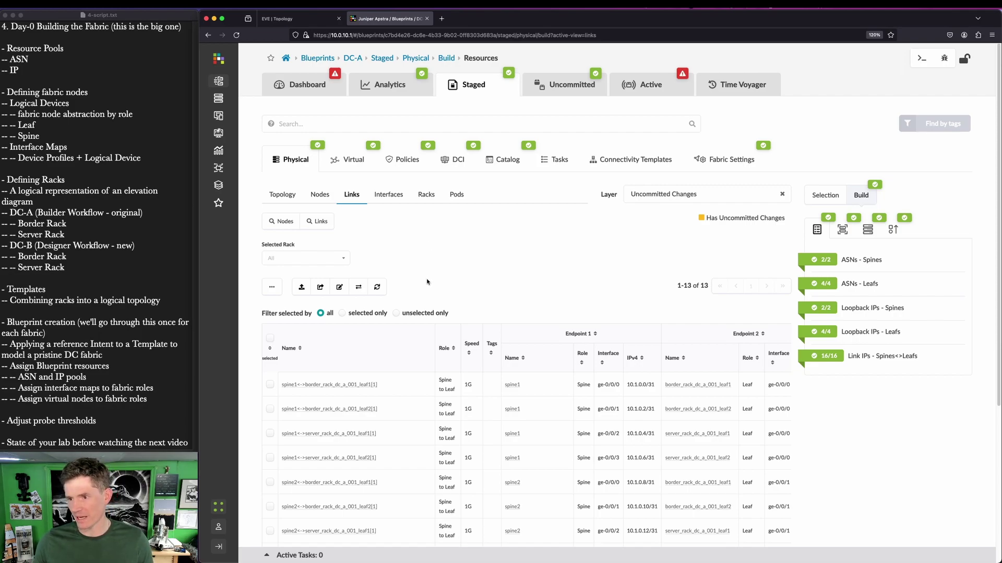
- Fetch the discovered LLDP data for DC-A's staged links
key(super+alt+a)
drag(422, 247, 388, 279)
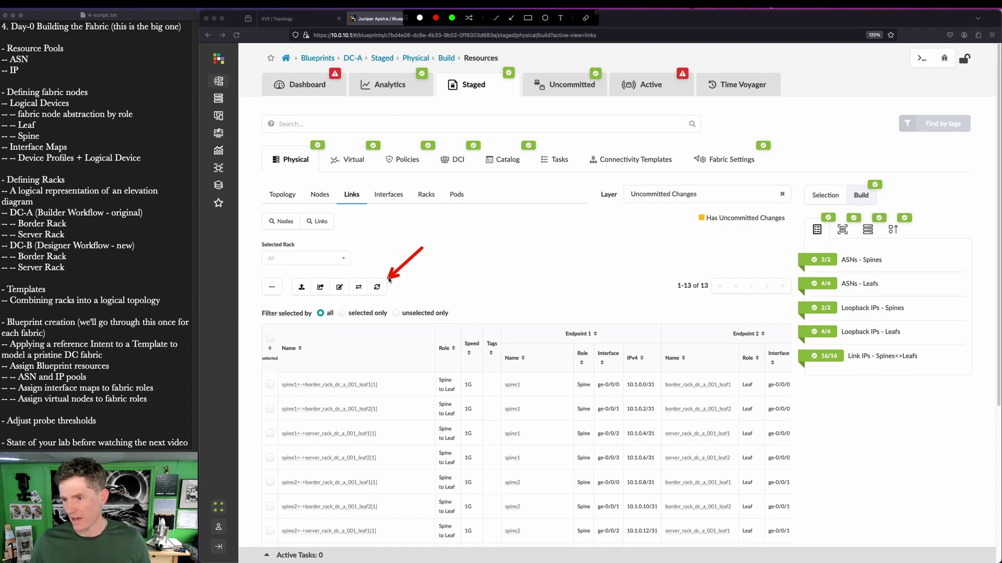
key(Escape)
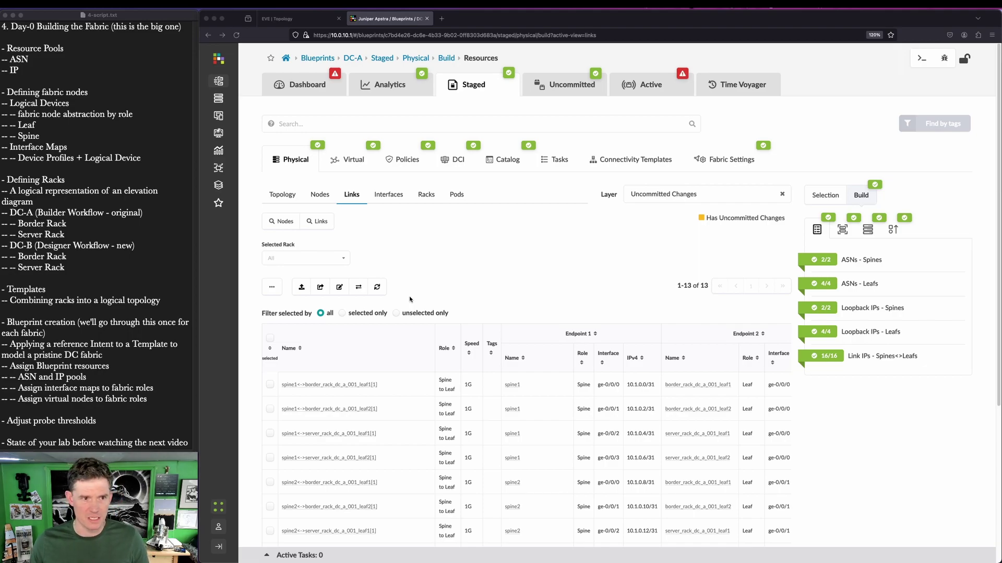
click(377, 287)
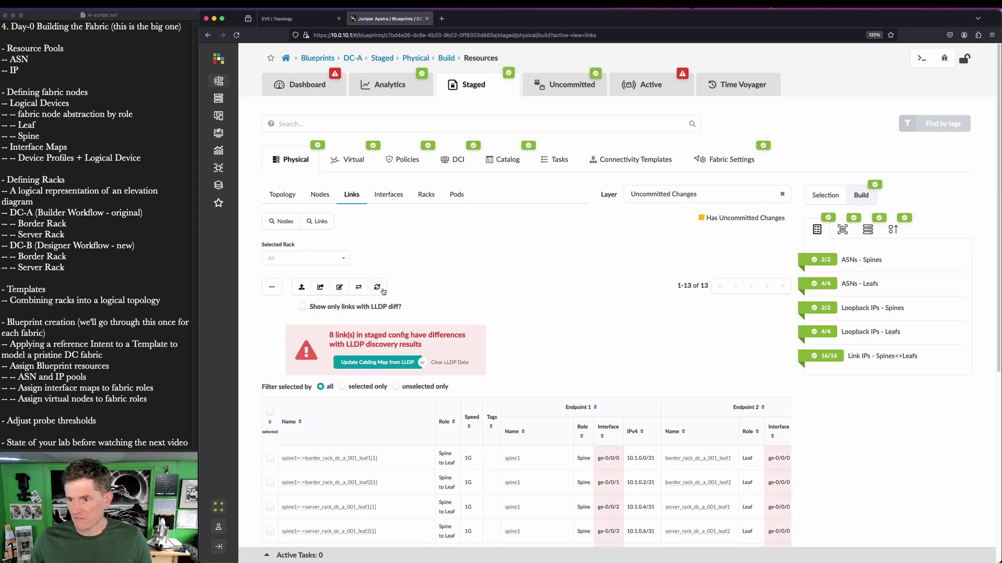
- Examine the LLDP-derived Endpoint 1 interfaces in DC-A's cabling map and close the editor without updating
click(389, 364)
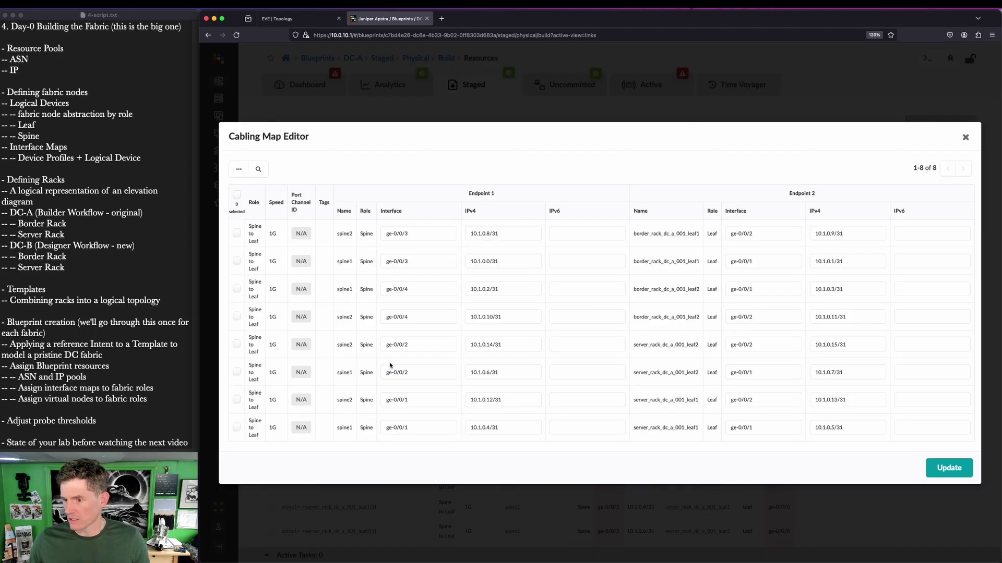
key(super+shift+a)
drag(376, 203, 478, 483)
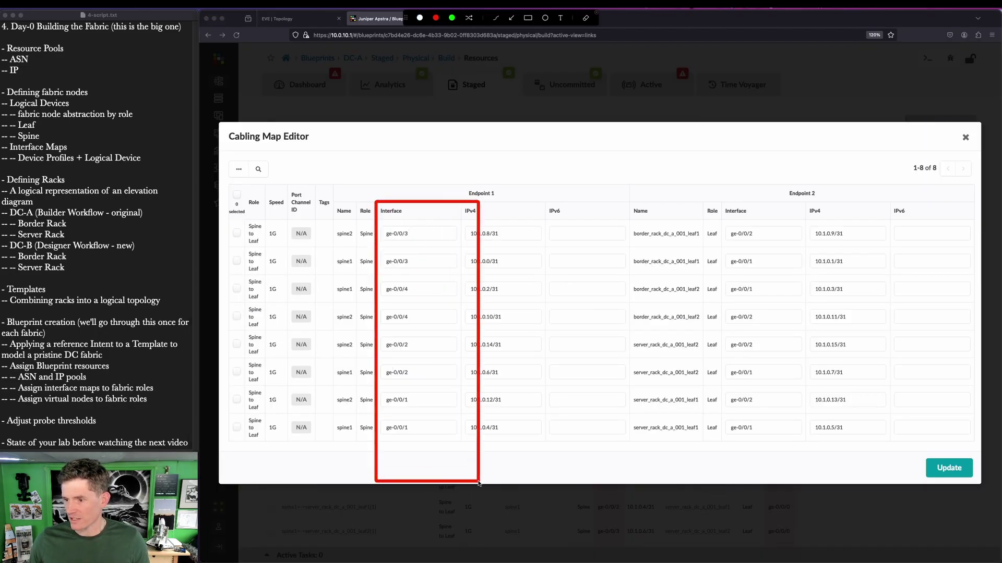
key(Escape)
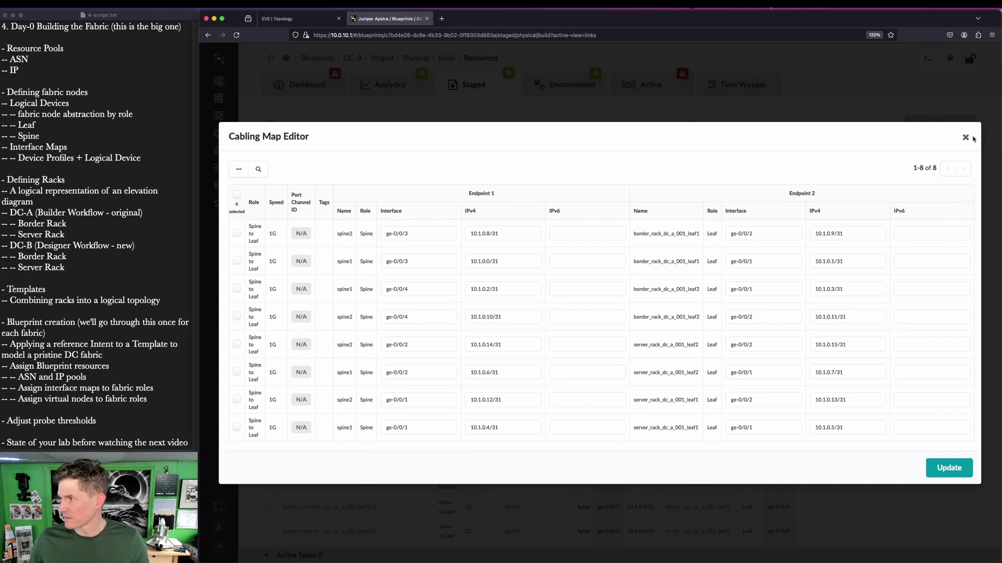
click(966, 137)
- Update DC-A's staged cabling map from the LLDP data, accepting the discovered interfaces for the spine-to-leaf links
key(super+shift+a)
mouse_move(459, 239)
mouse_down()
mouse_move(404, 271)
mouse_move(391, 292)
mouse_up()
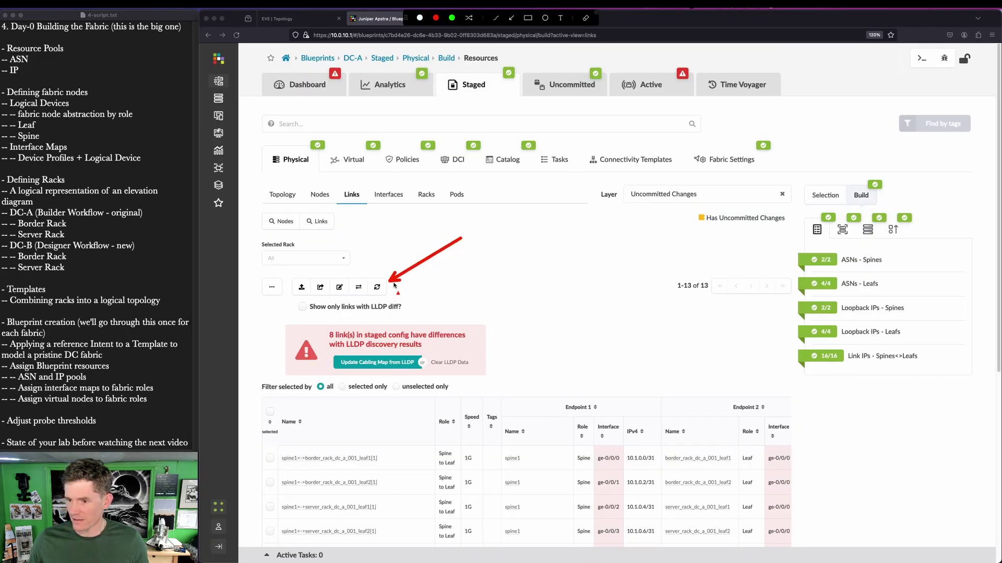
key(Escape)
click(392, 361)
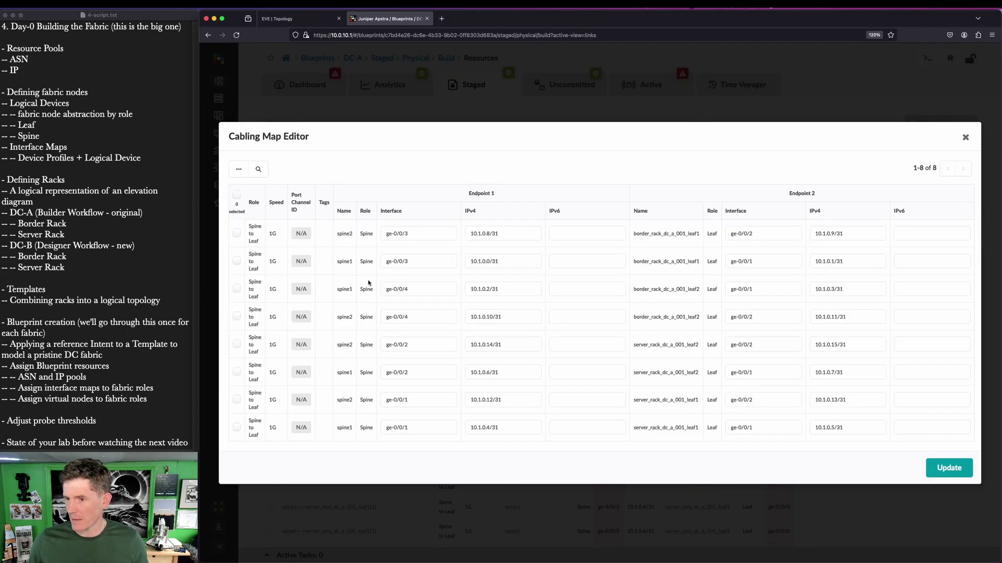
key(super+shift+a)
mouse_move(376, 220)
mouse_down()
mouse_move(452, 452)
mouse_move(460, 445)
mouse_up()
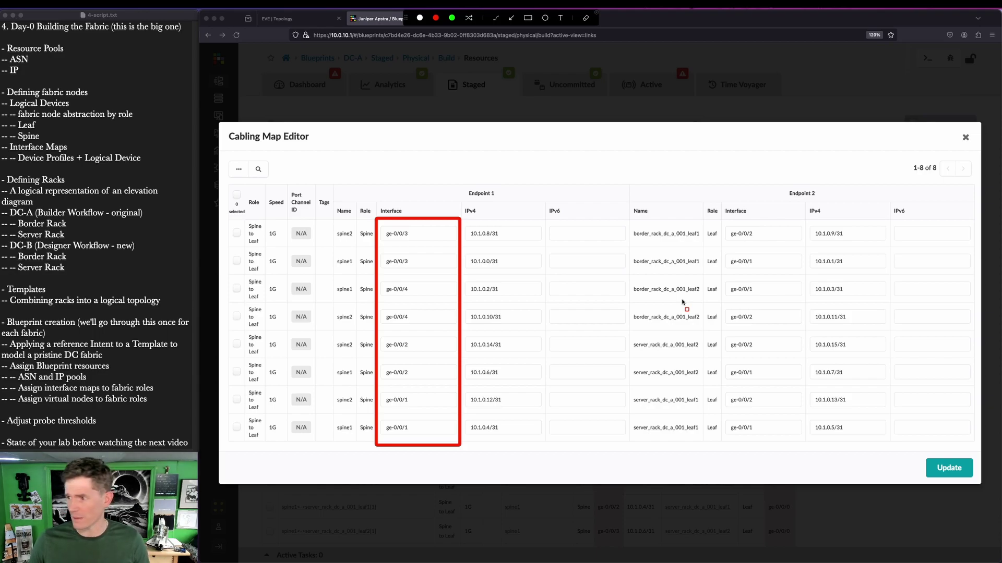
key(Escape)
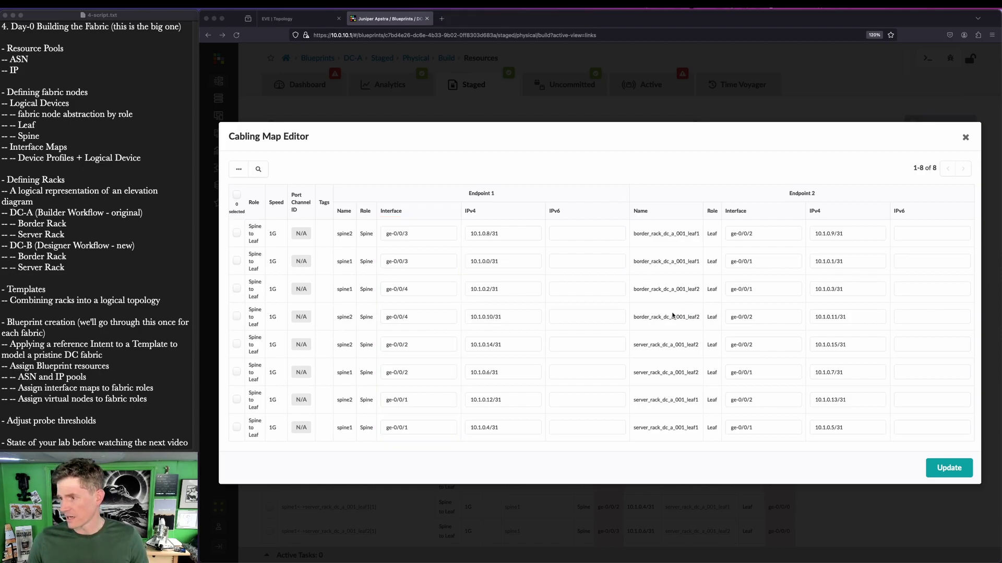
click(950, 468)
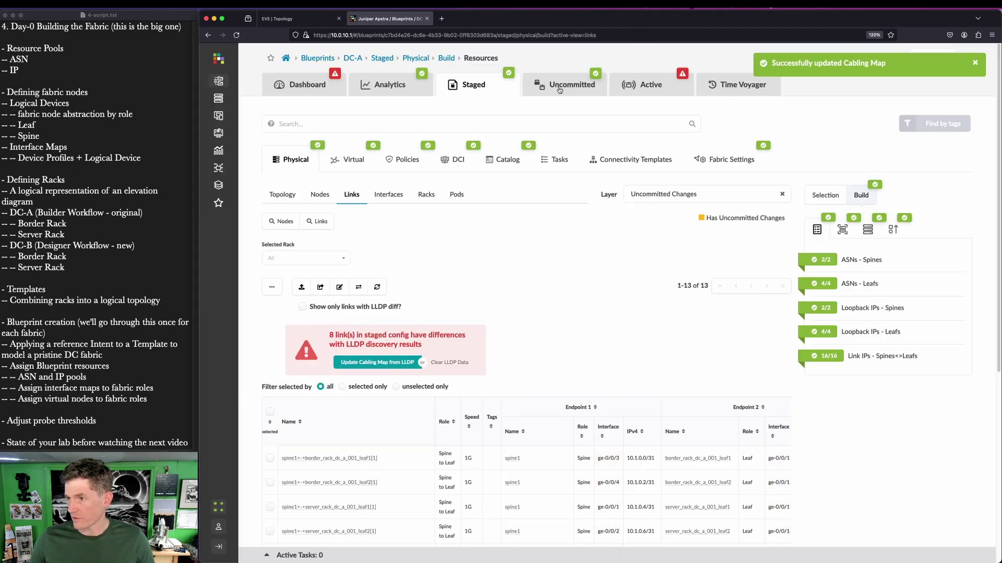
- Commit the DC-A cabling map changes from staged to active without a revision description
click(562, 87)
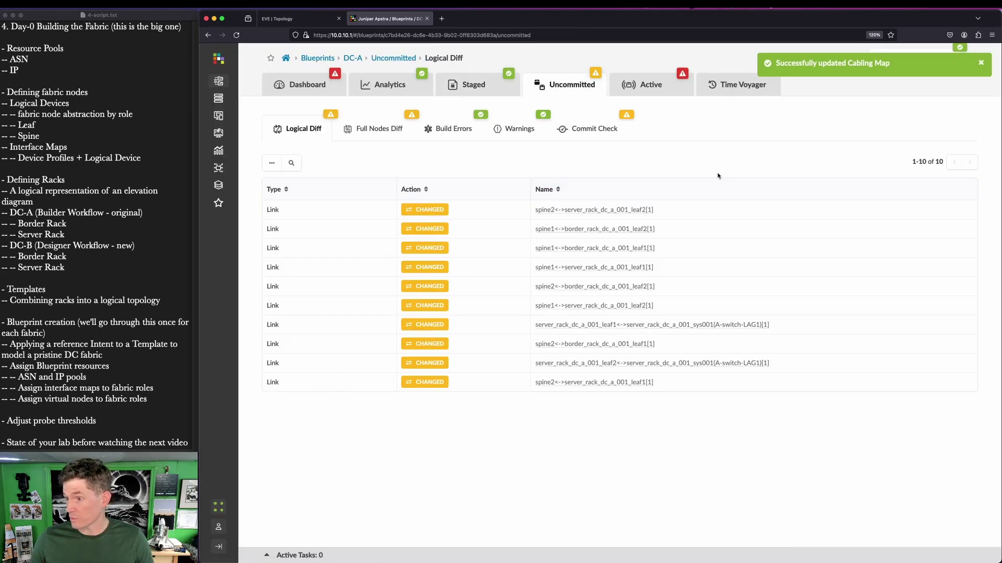
click(981, 62)
click(939, 58)
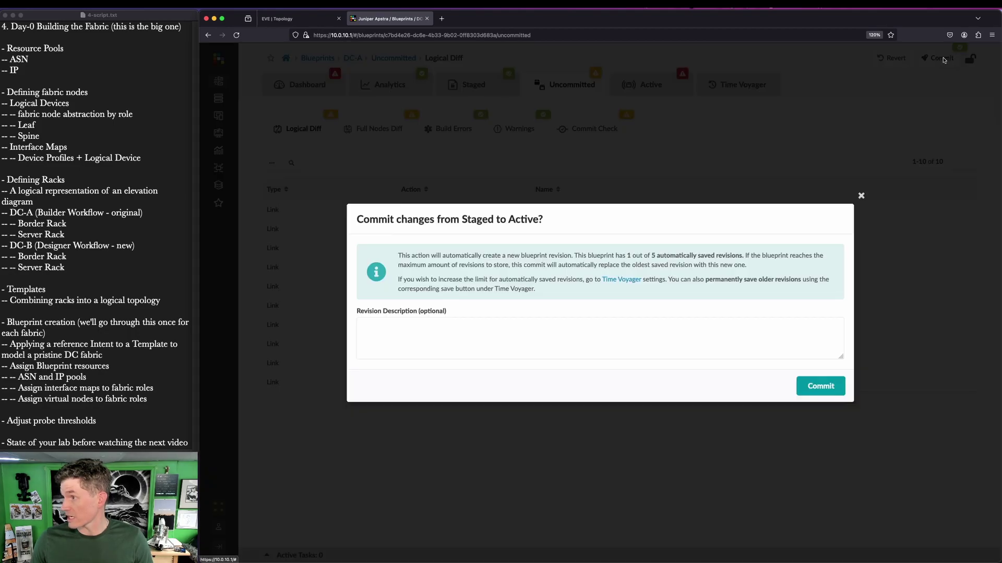
click(819, 390)
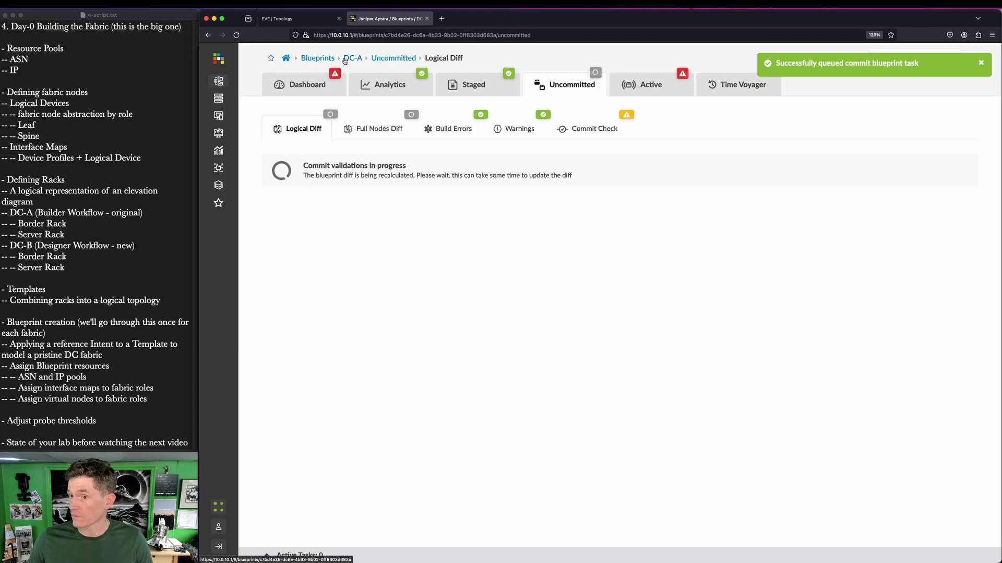
- Check the deployment status, service anomalies and probe anomalies of DC-A and DC-B in the blueprints overview
click(317, 58)
mouse_move(504, 268)
mouse_down()
mouse_move(663, 337)
mouse_move(663, 368)
mouse_up()
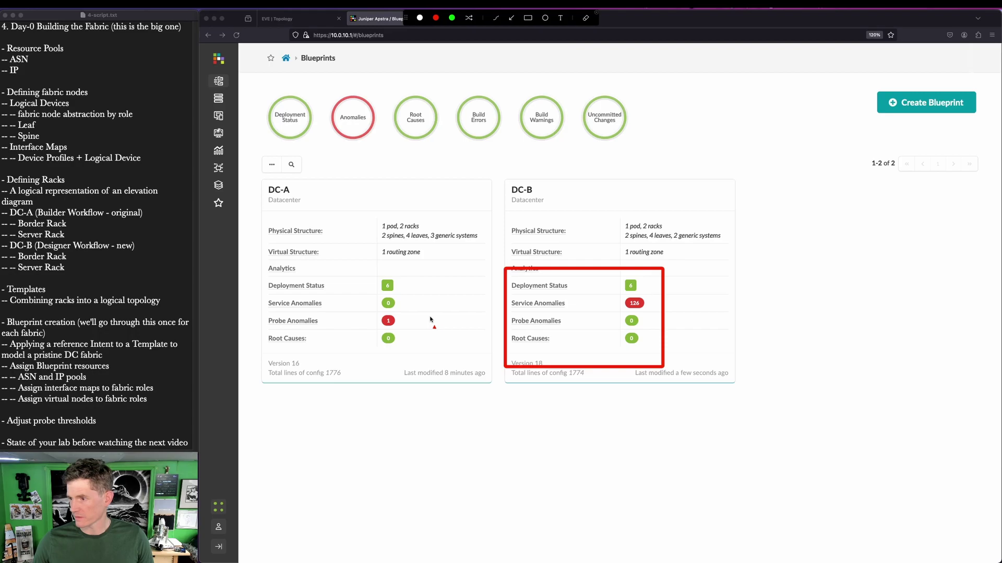
drag(443, 319, 403, 323)
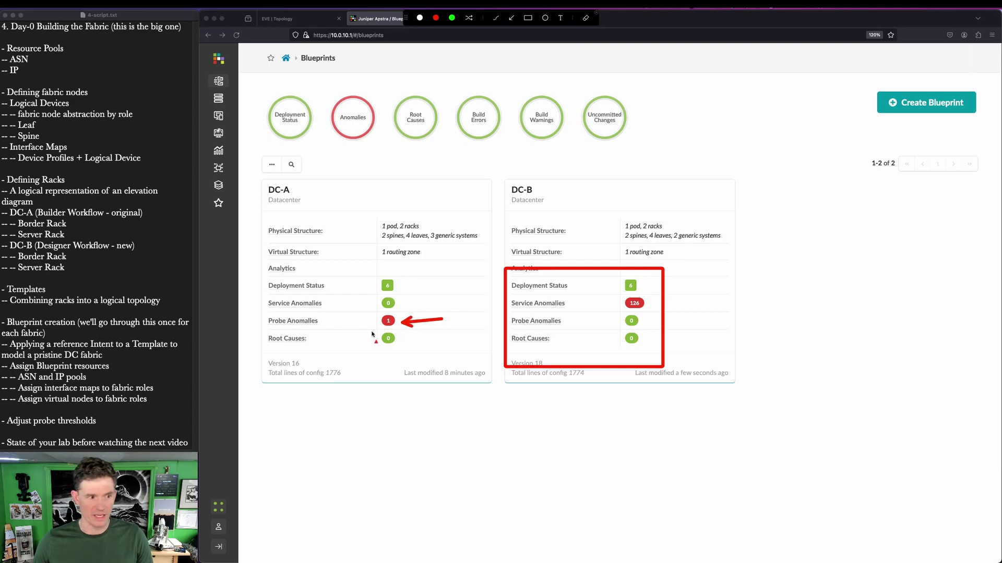
- Update DC-B's staged cabling map from the LLDP data for the links that differ from the discovery results
key(Escape)
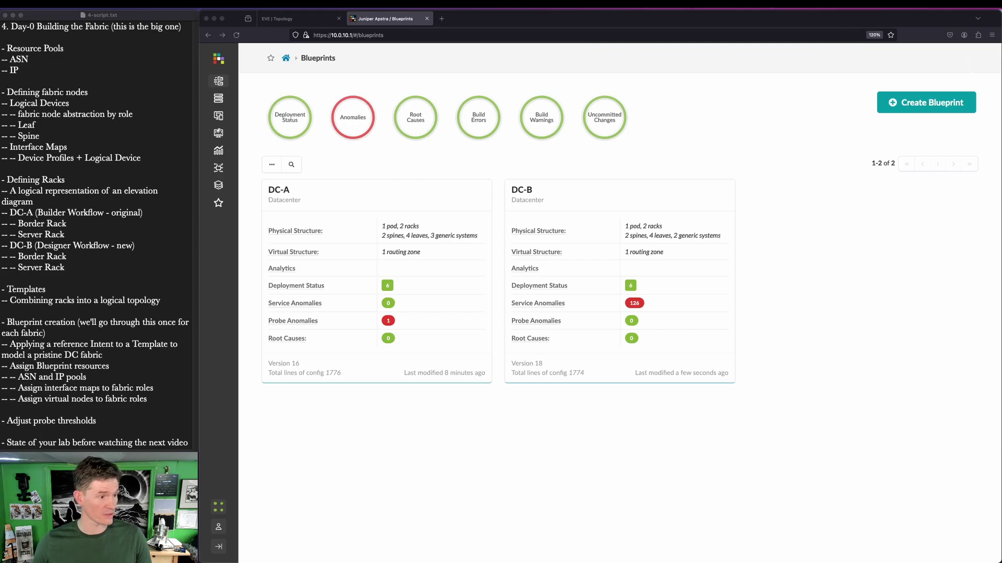
click(540, 183)
click(466, 84)
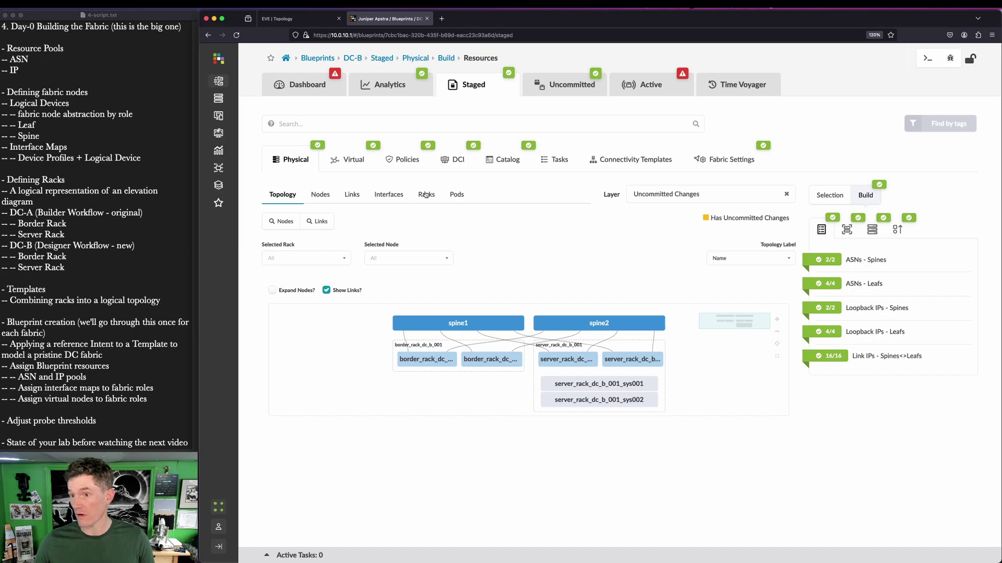
click(345, 195)
click(376, 288)
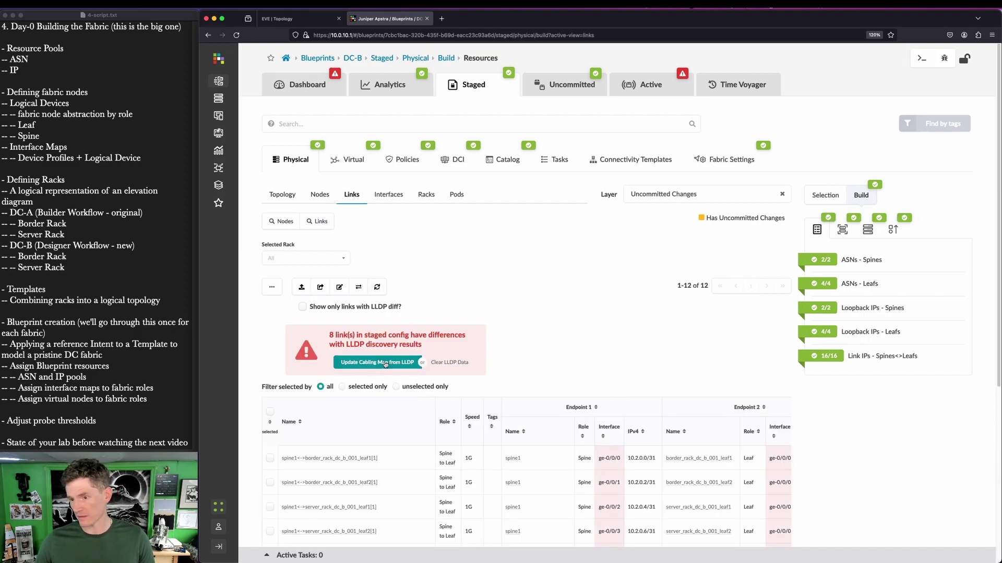
drag(317, 325, 360, 344)
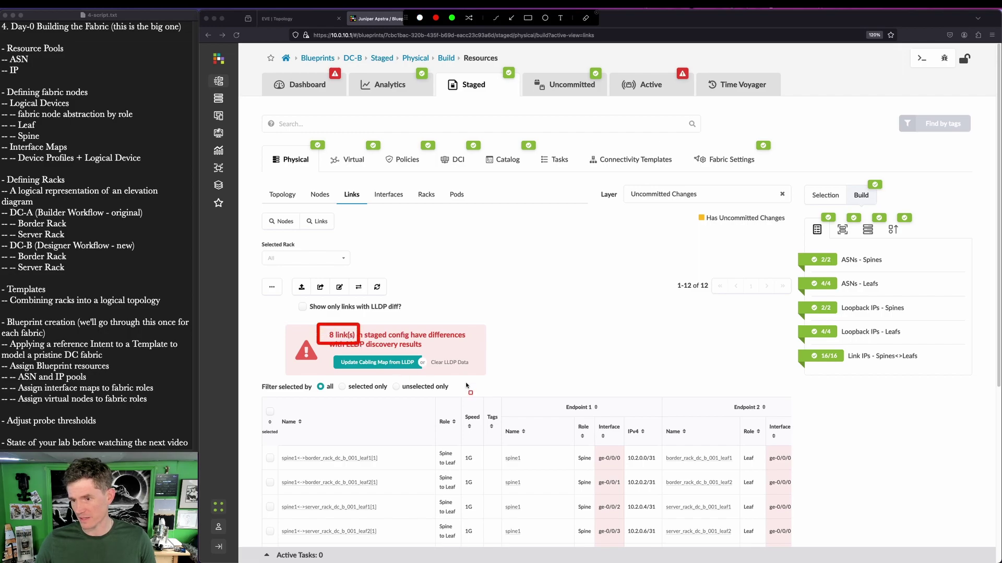
key(Escape)
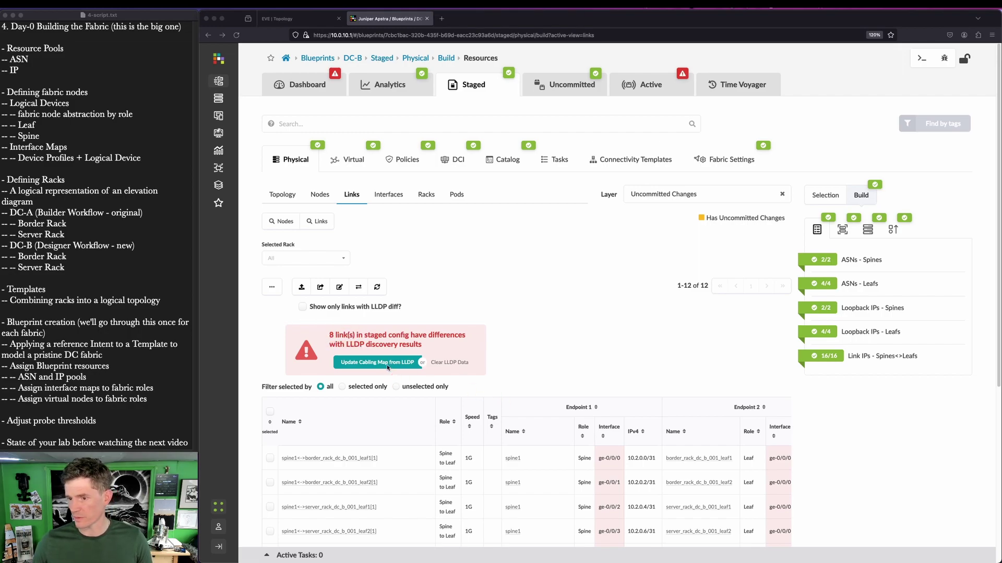
click(387, 367)
click(942, 467)
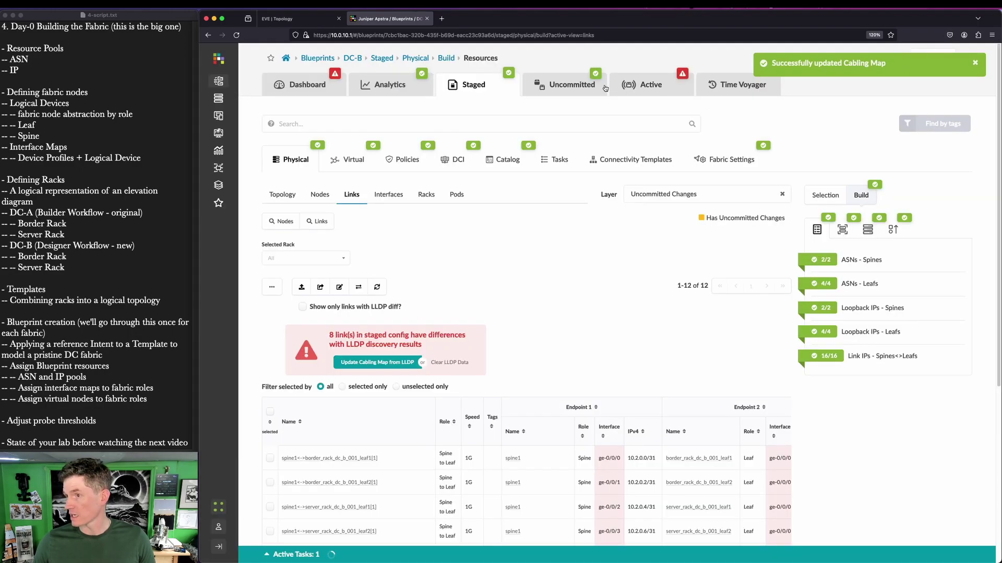
- Review the logical diff of DC-B's changed links and commit them from staged to active without a revision description
click(577, 87)
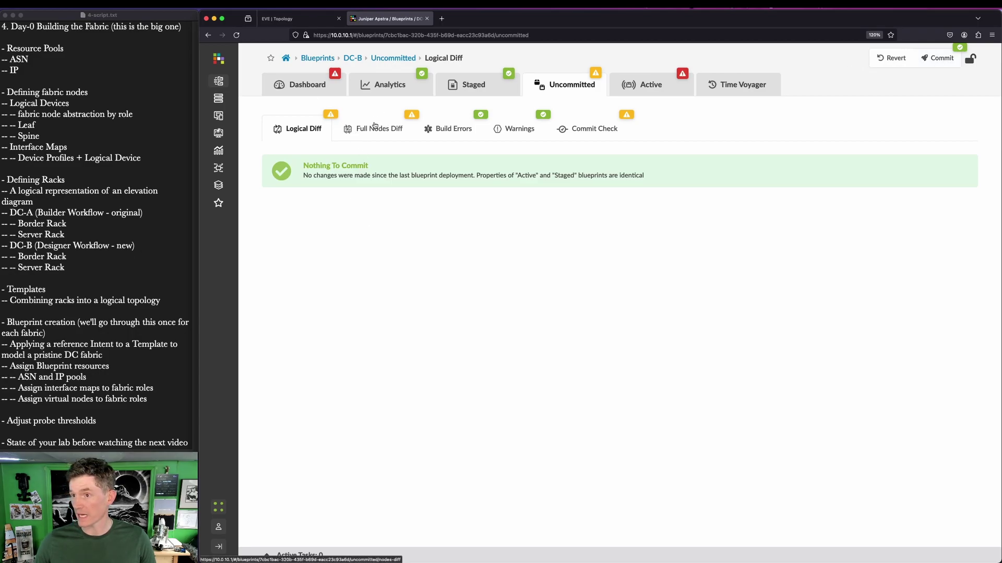
click(375, 129)
click(320, 128)
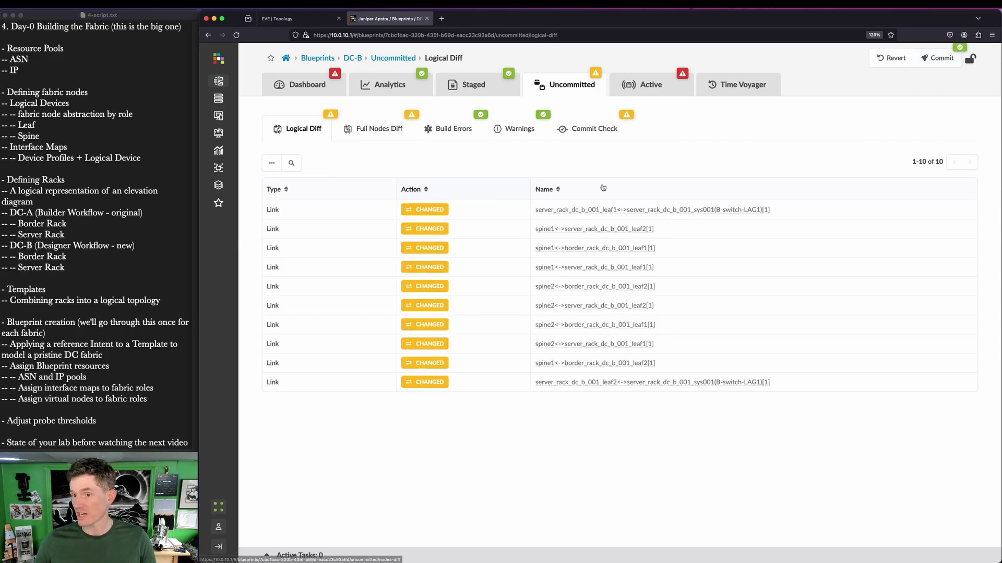
click(939, 58)
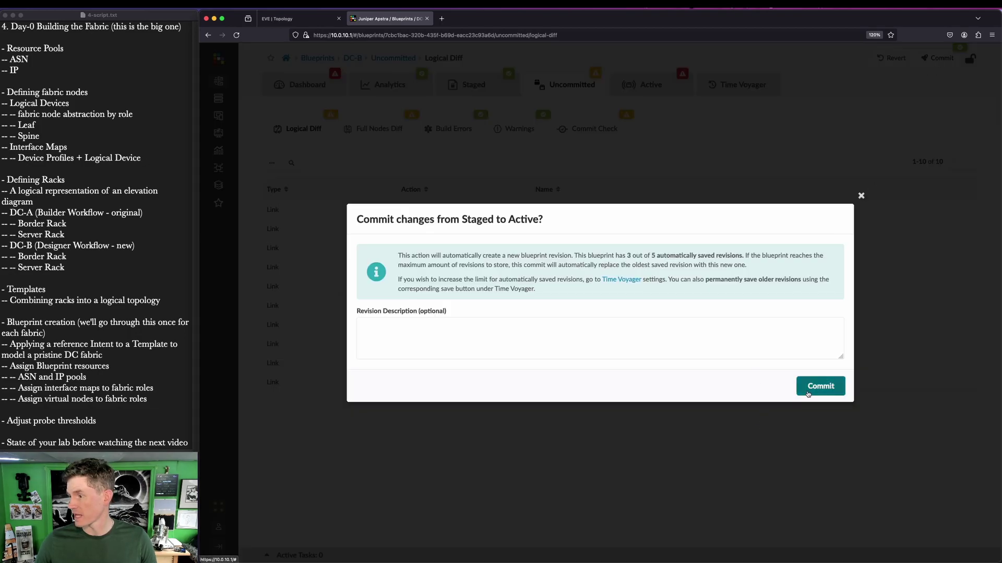
click(807, 392)
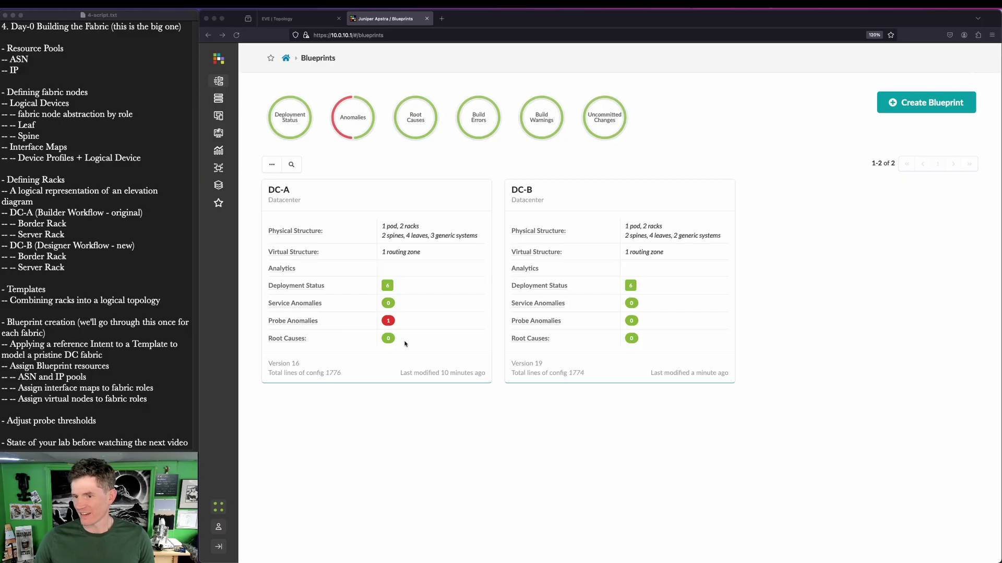
- Check DC-A's probe anomalies in the blueprints overview and consult the PowerPoint slide on the Device System Health probe's memory threshold
drag(459, 324, 408, 328)
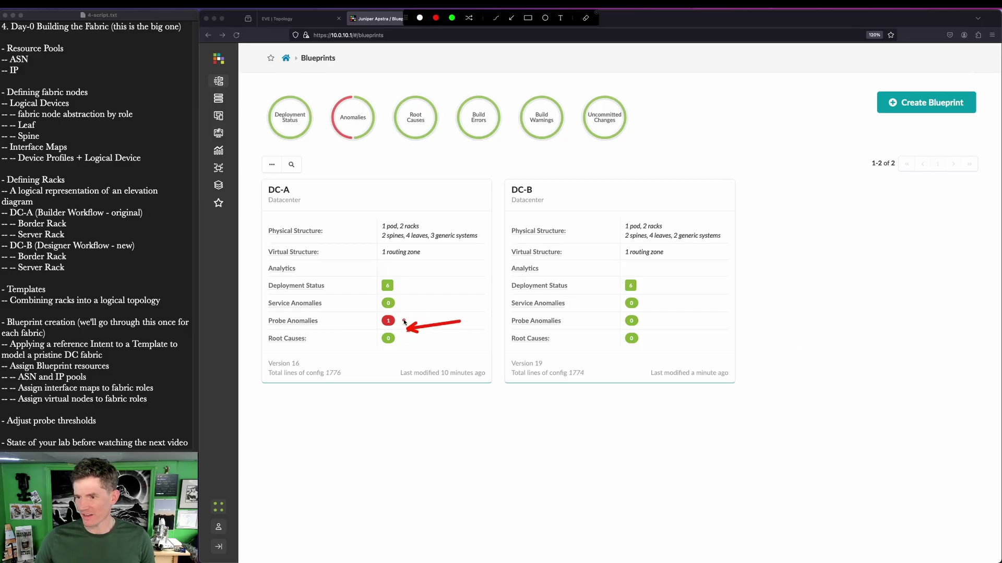
key(Escape)
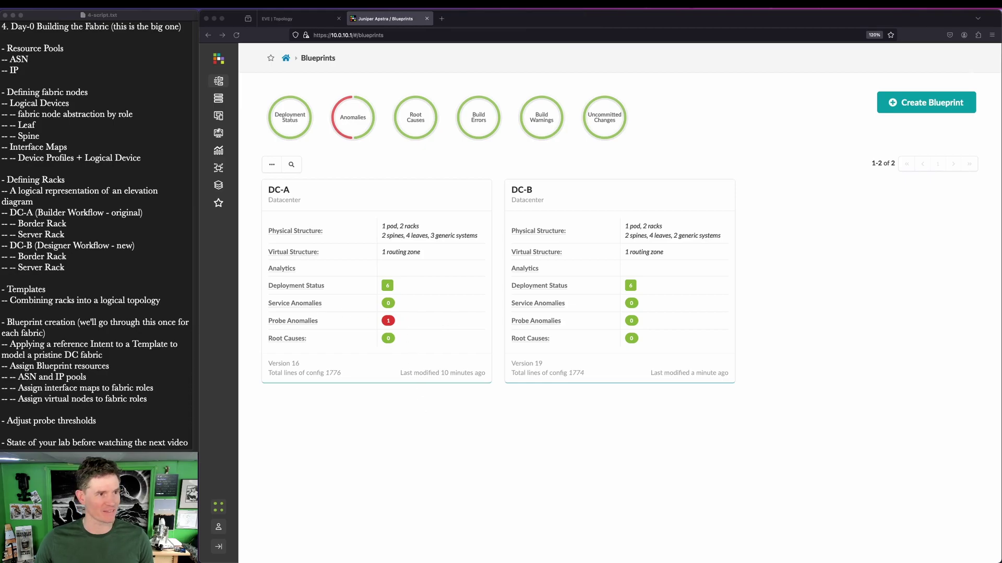
key(super+Tab)
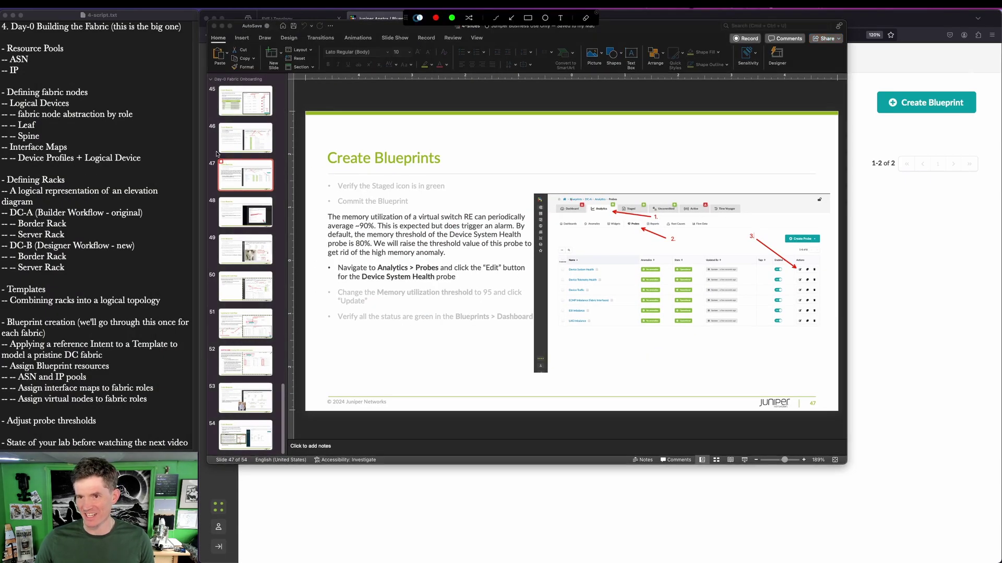
key(Escape)
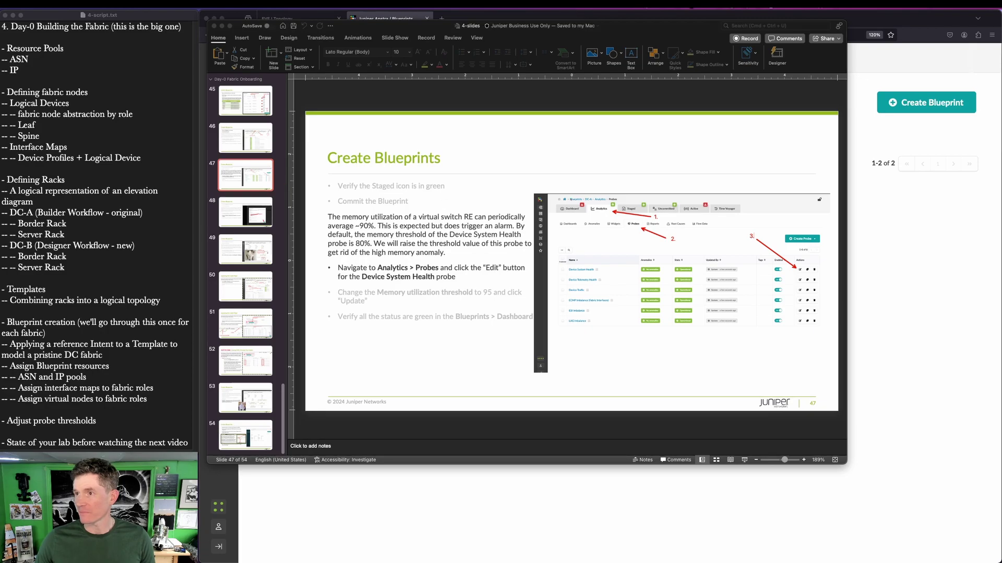
key(super+Tab)
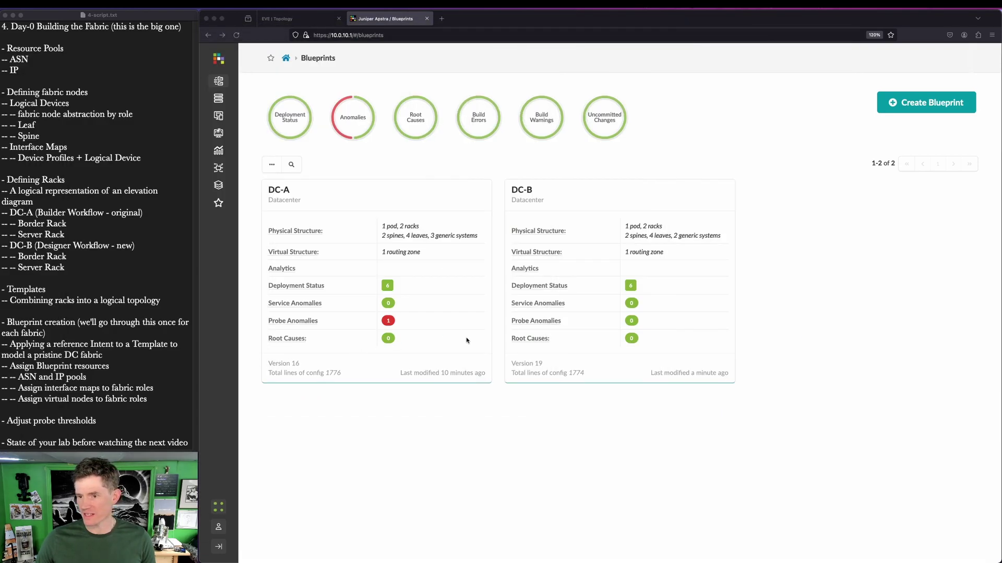
drag(473, 312, 396, 330)
key(Escape)
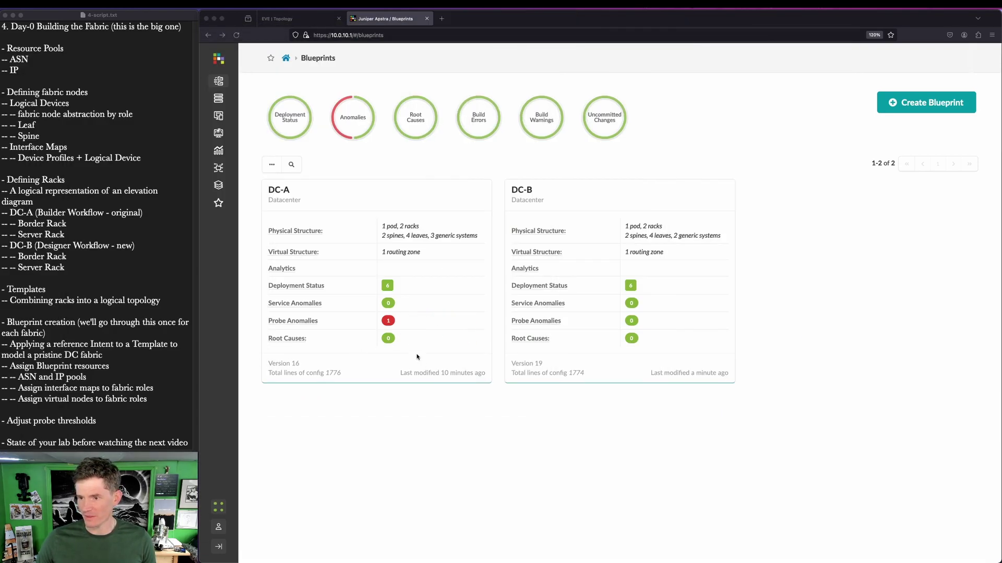
- Set the memory utilization threshold of DC-A's Device System Health probe to 95 and update the probe
click(277, 191)
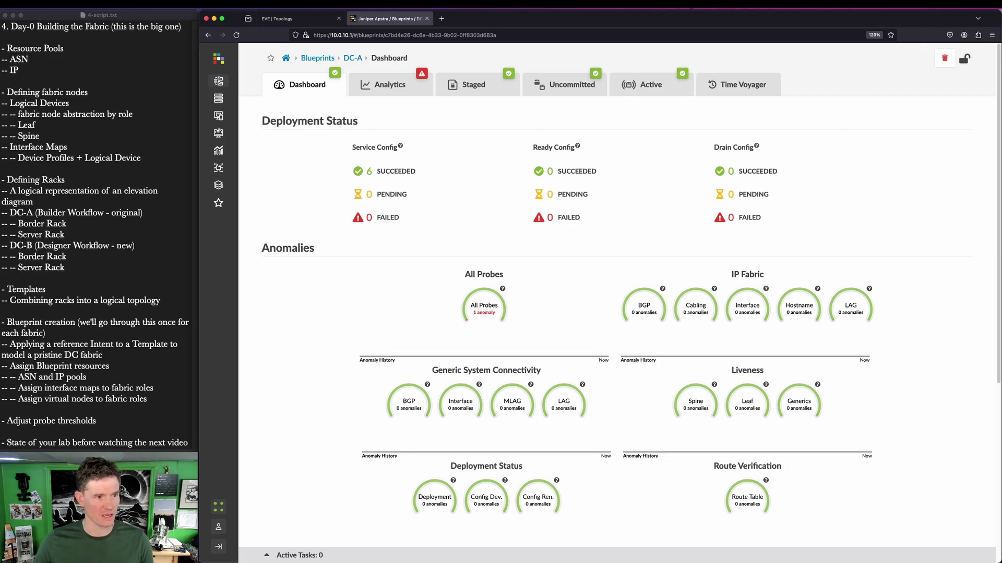
click(396, 87)
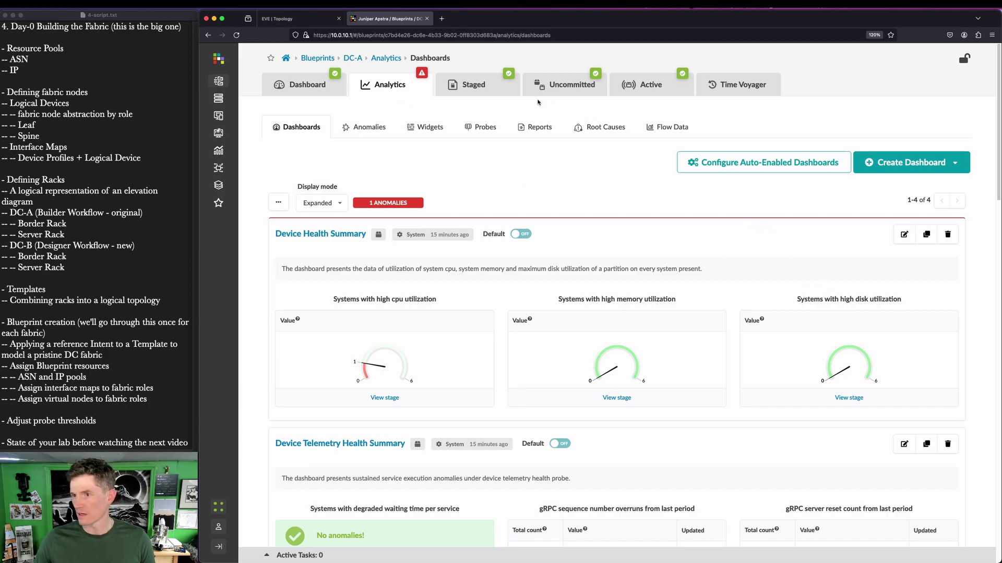
key(alt+super+a)
drag(495, 151, 423, 95)
key(alt+super+a)
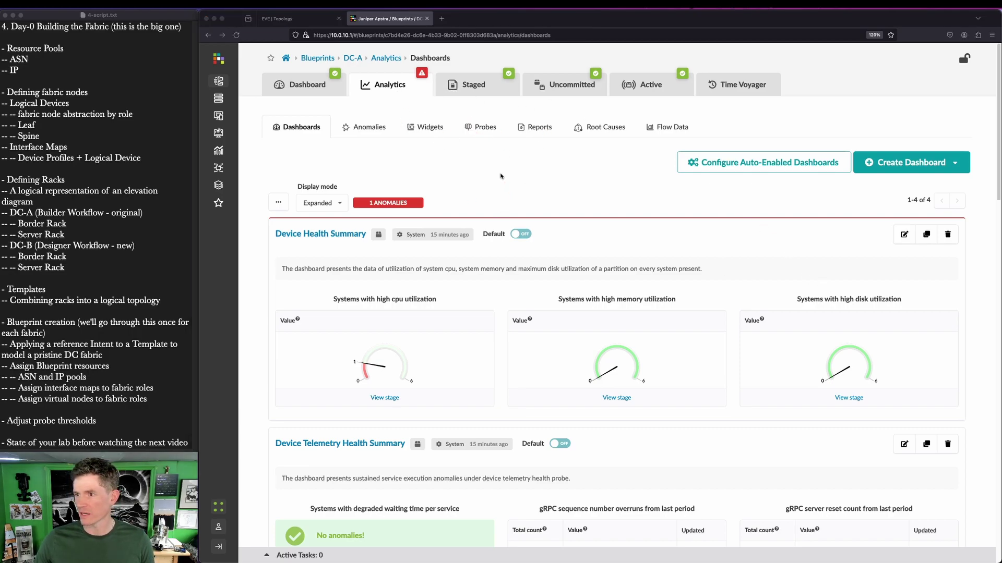
click(486, 126)
key(alt+super+a)
drag(508, 169, 515, 237)
key(alt+super+a)
click(921, 259)
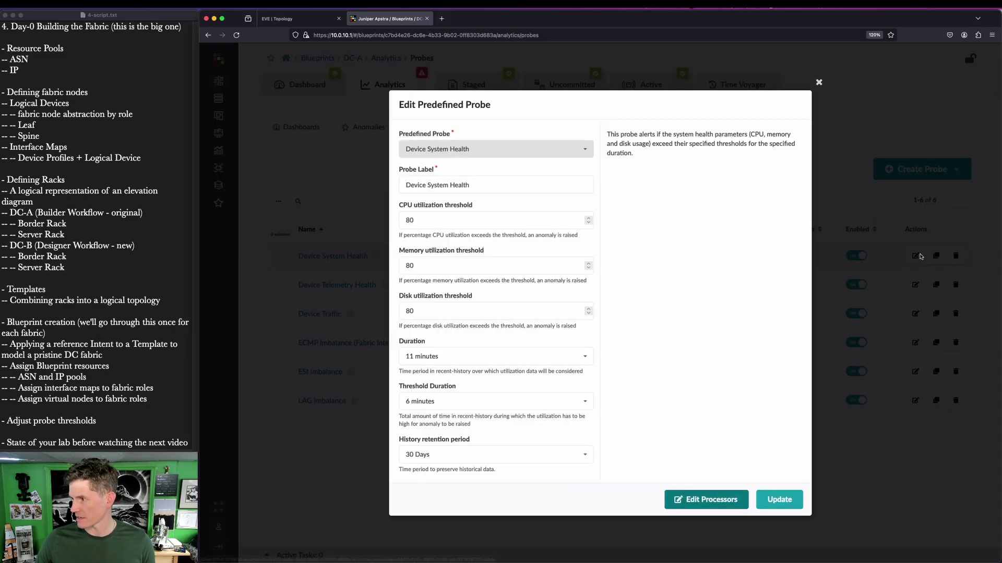
click(417, 259)
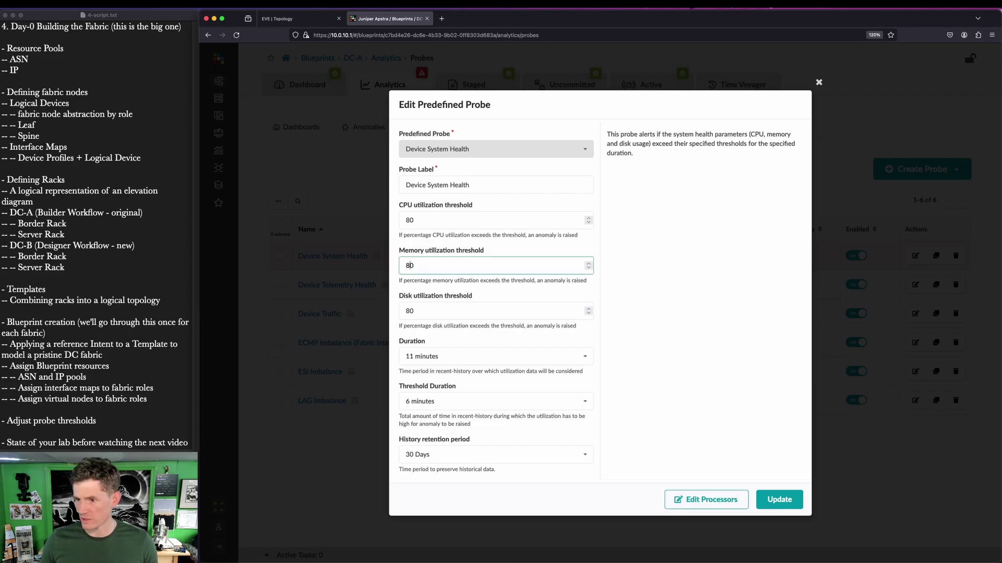
key(BackSpace)
text(95)
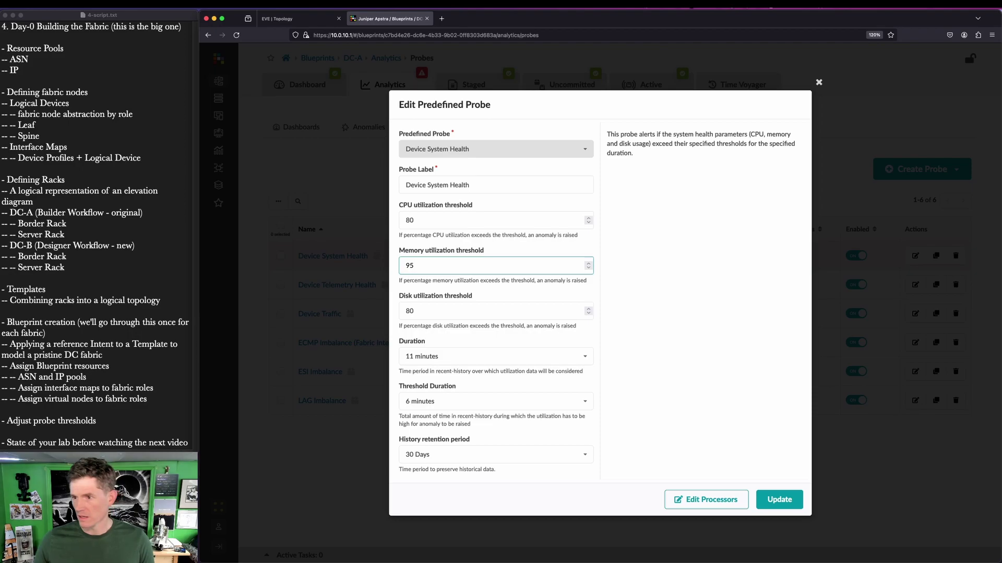
click(779, 499)
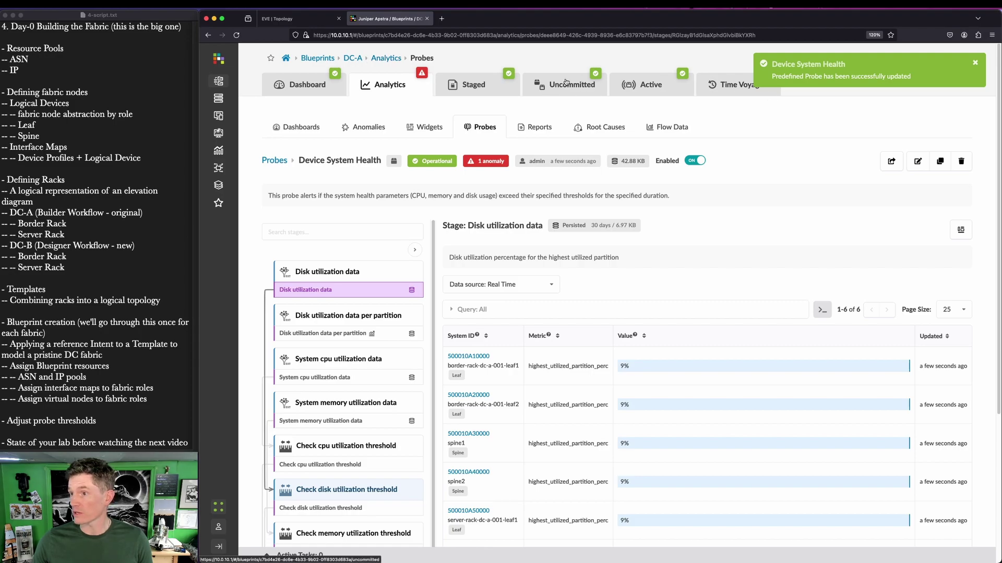
- Set the memory utilization threshold of DC-B's Device System Health probe to 95 and update the probe
click(355, 59)
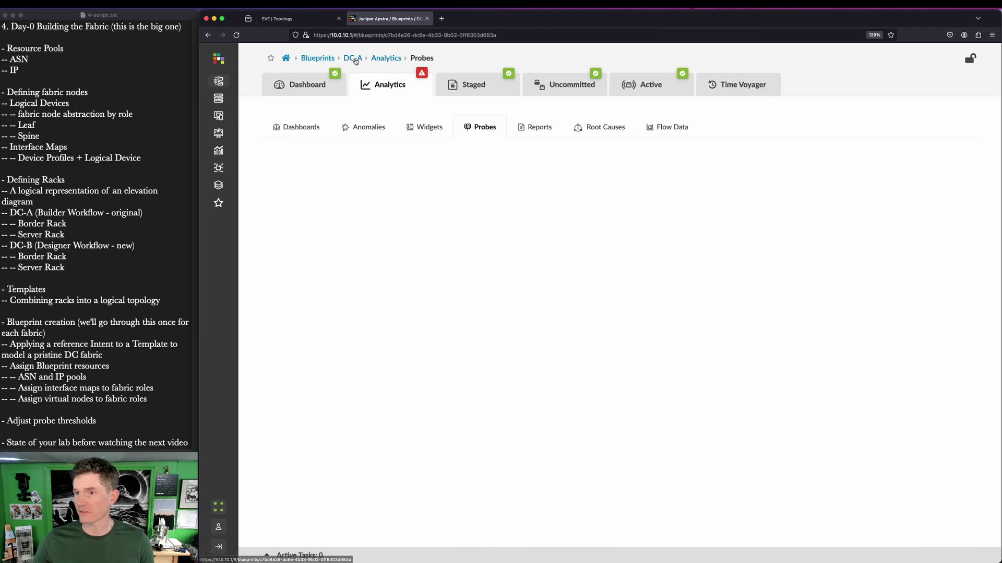
click(318, 59)
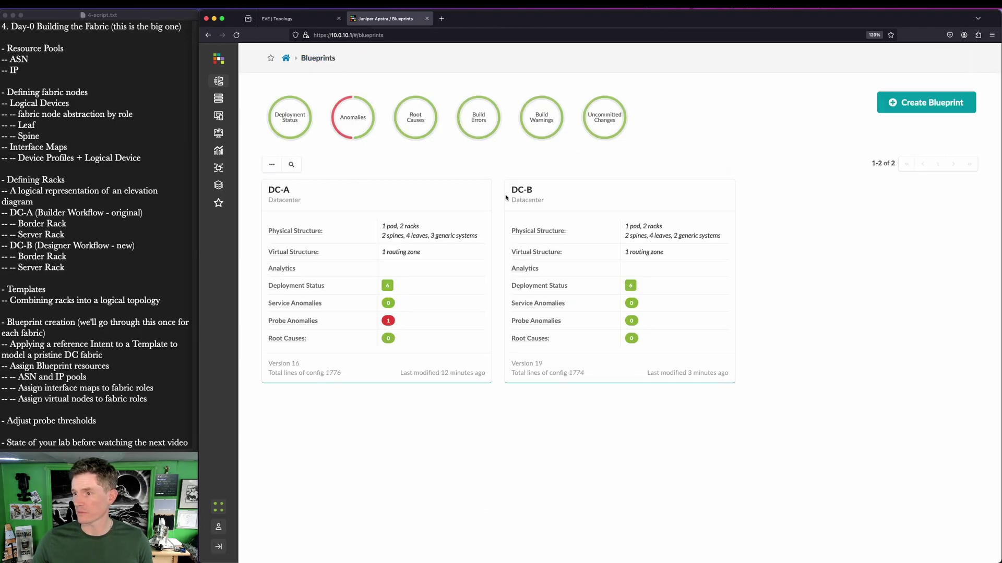
click(522, 190)
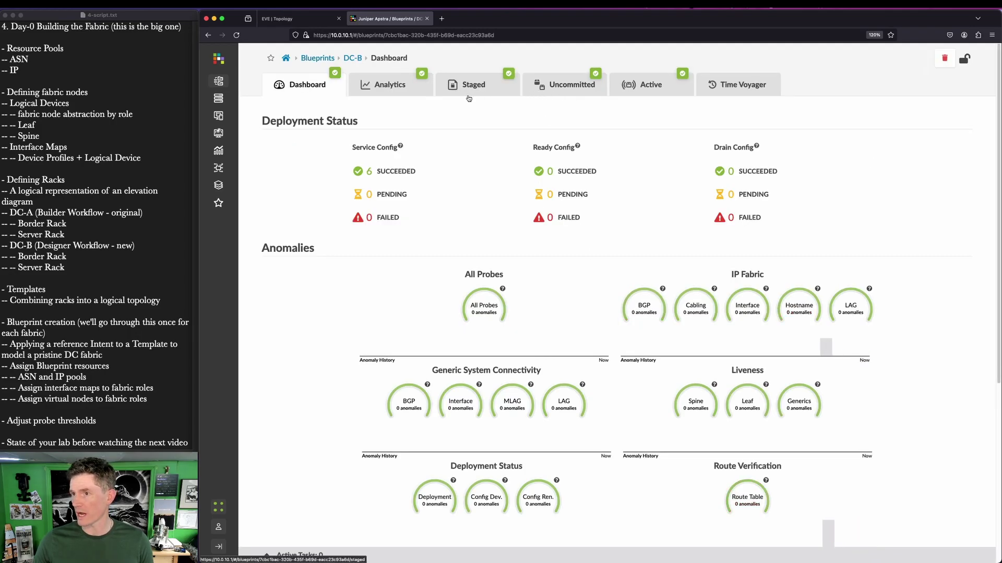
click(398, 87)
click(478, 128)
click(915, 256)
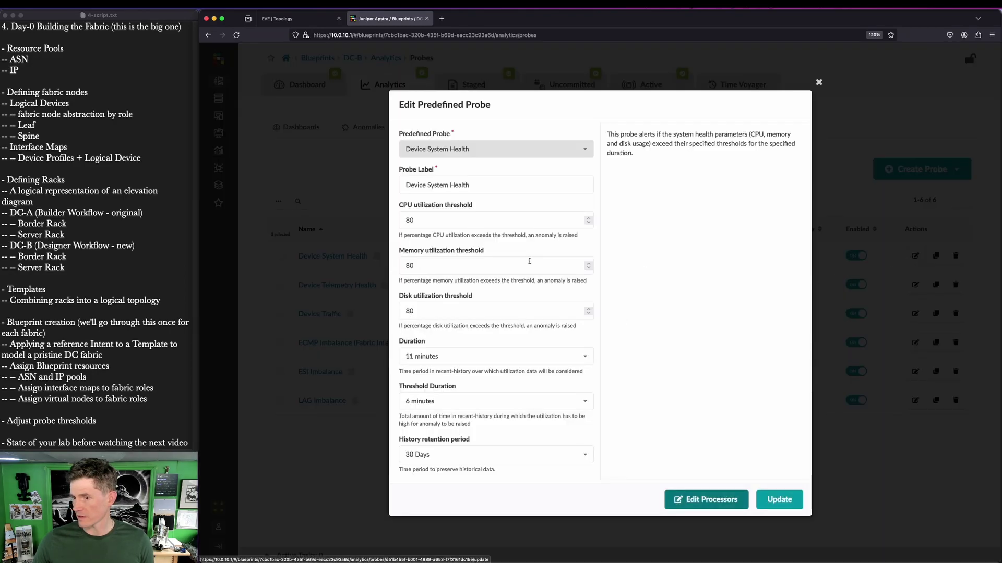
click(443, 269)
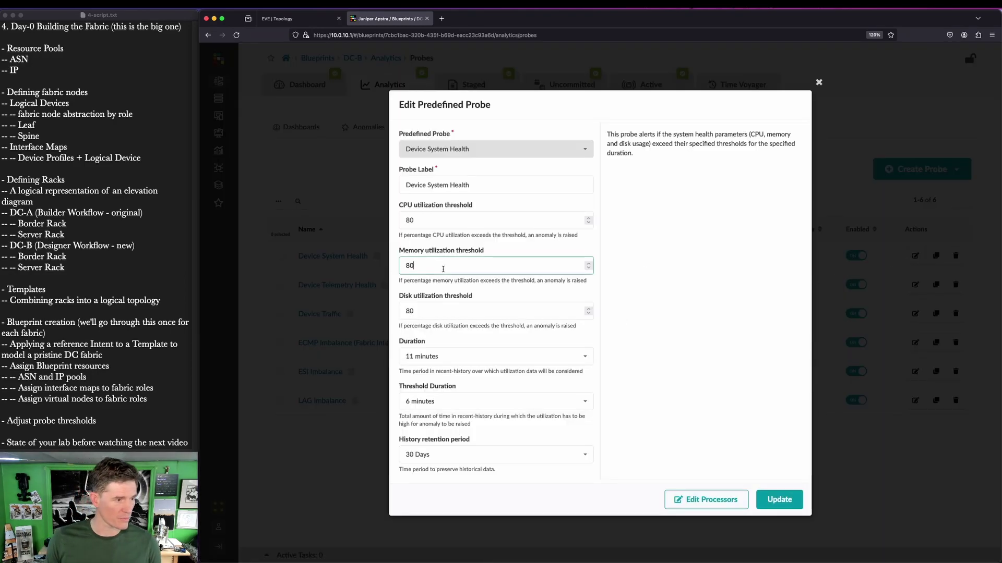
text(90)
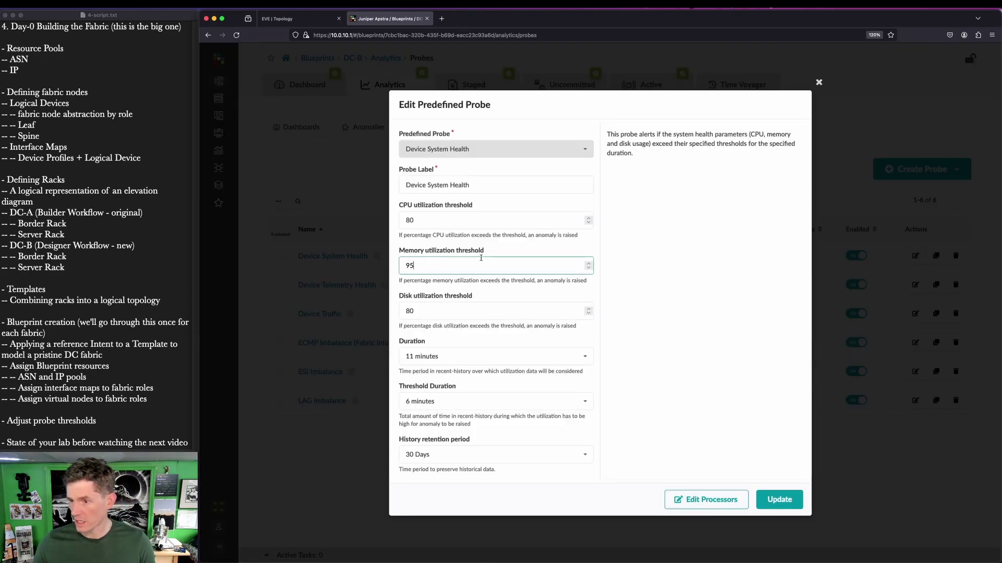
click(779, 499)
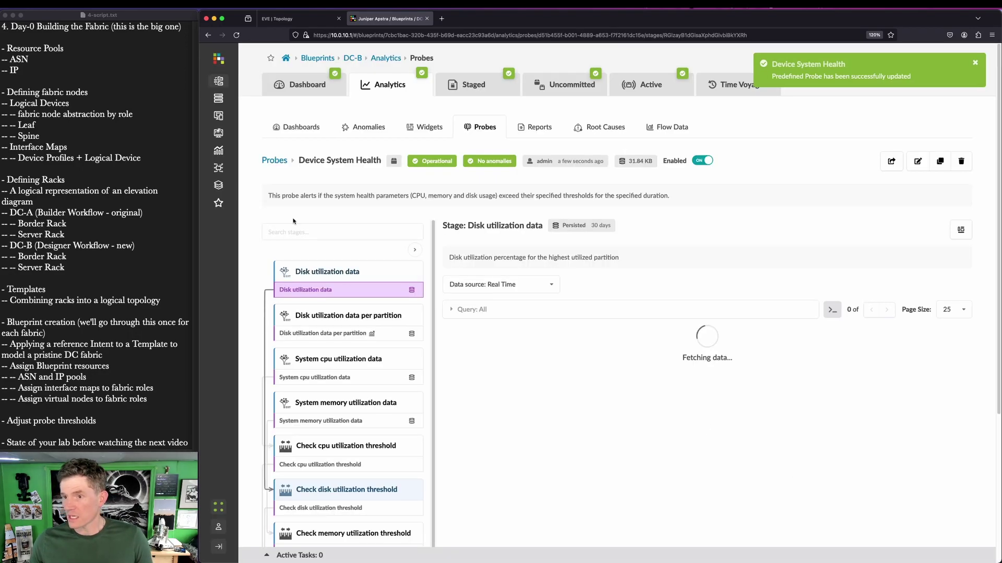
- Check the DC-B dashboard and the probe anomalies of both blueprints in the blueprints overview
click(272, 93)
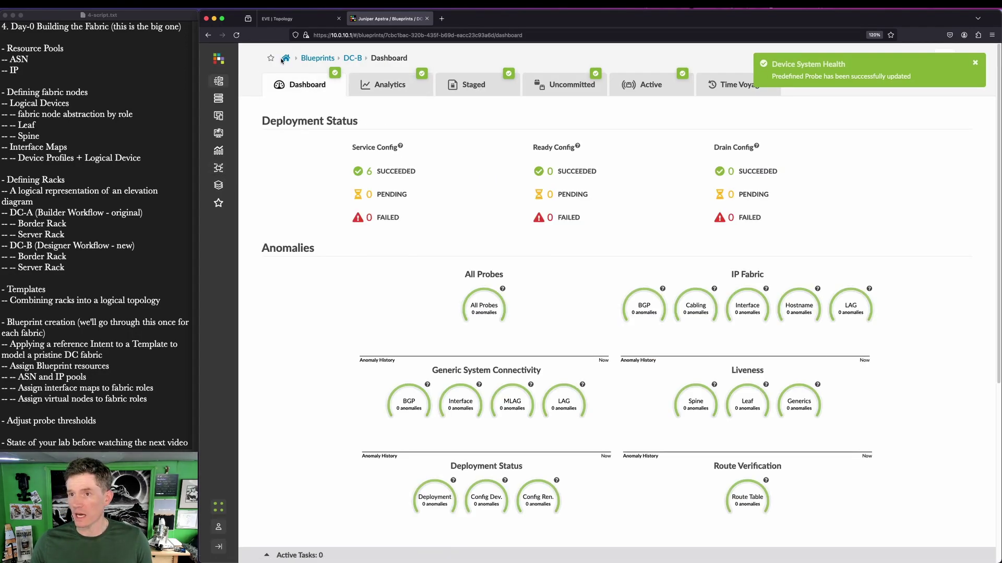
click(285, 59)
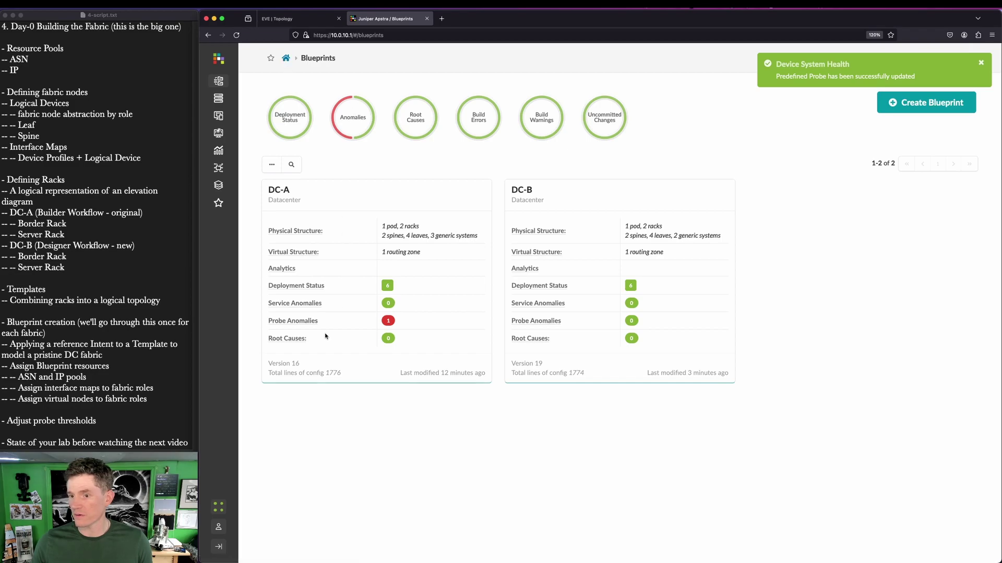
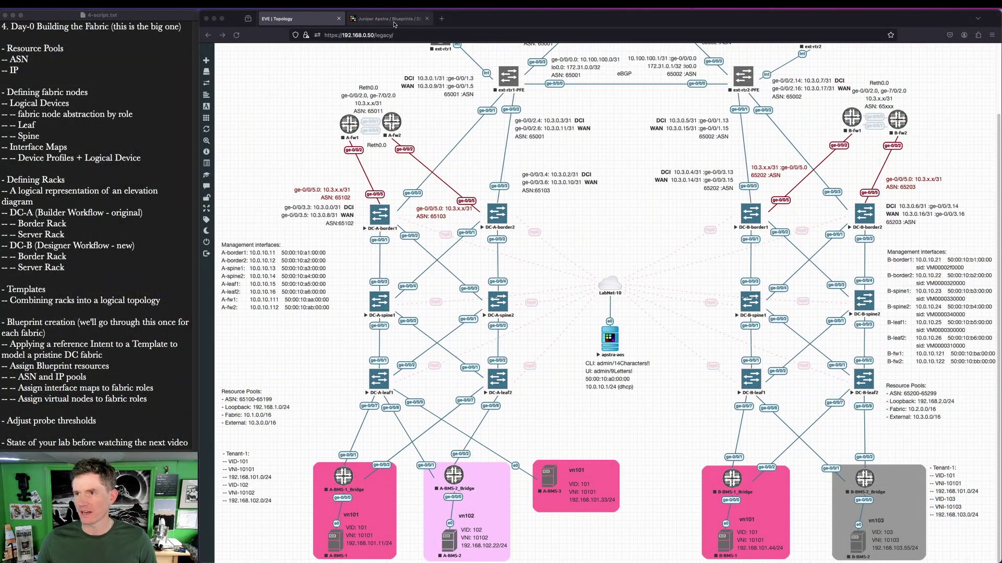
click(394, 20)
click(307, 58)
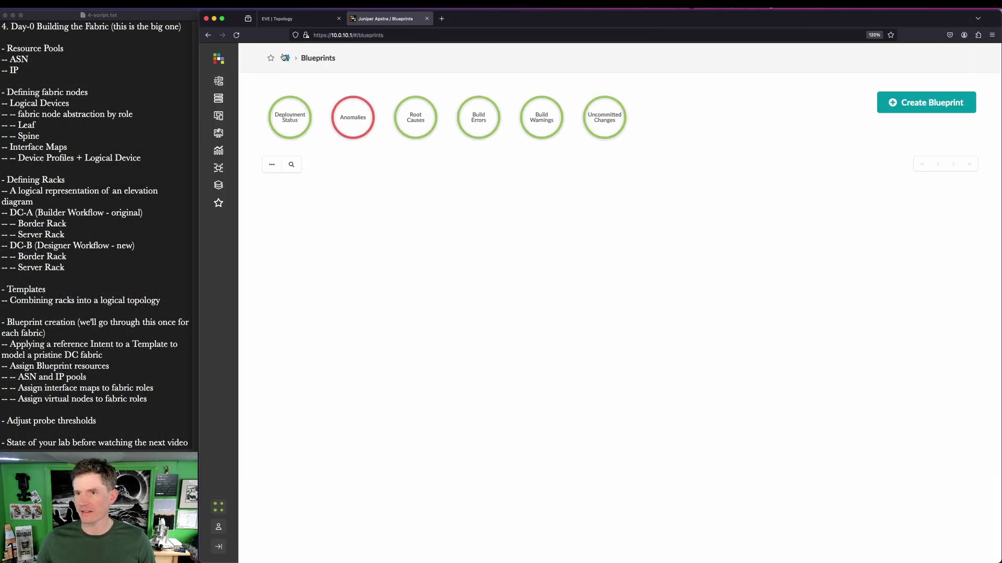
drag(260, 308, 411, 331)
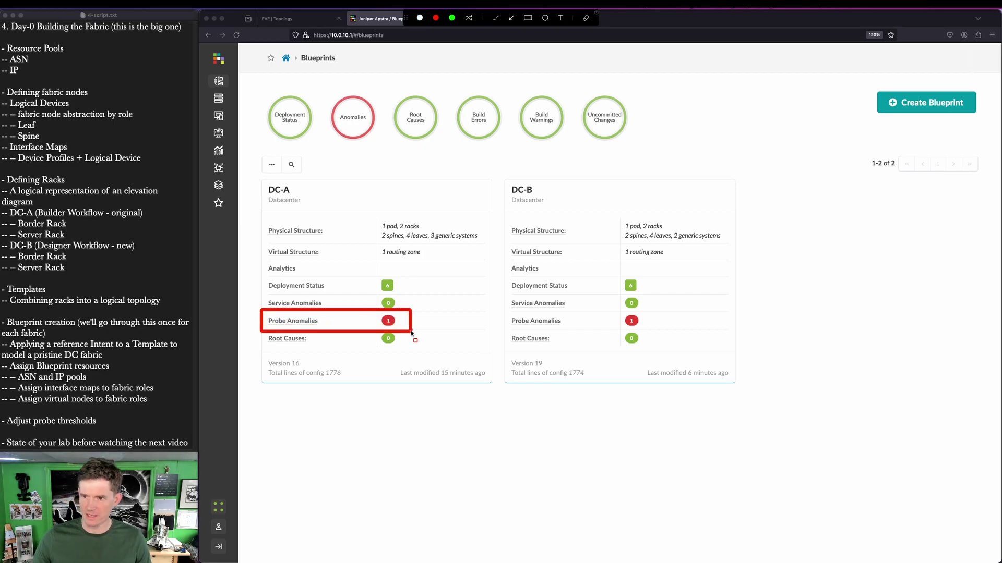
- Review DC-A's probe anomalies without grouping by stage and look through the stages of the Device System Health probe
key(Escape)
click(315, 321)
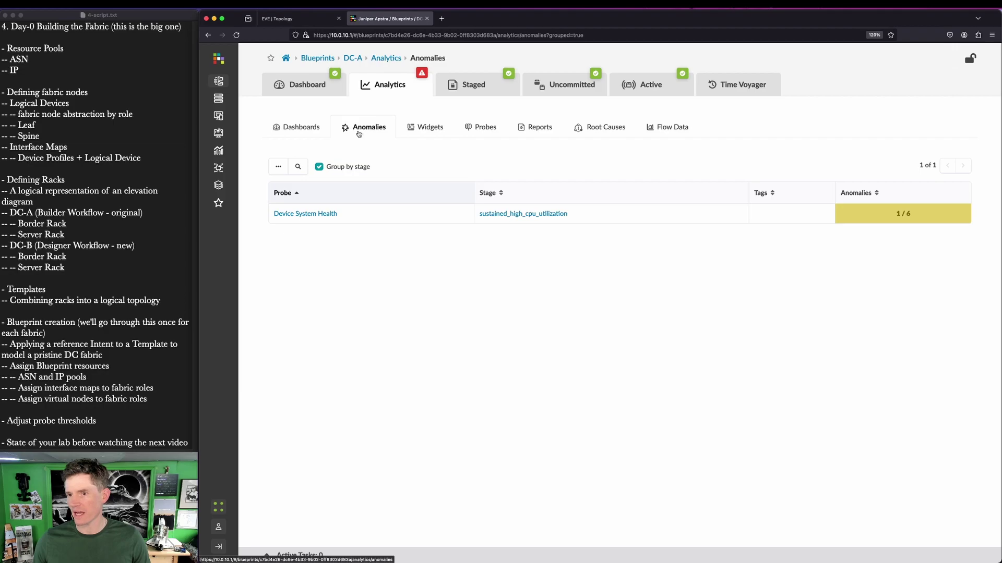
click(358, 134)
key(ctrl+shift+a)
drag(387, 213, 513, 253)
key(ctrl+shift+a)
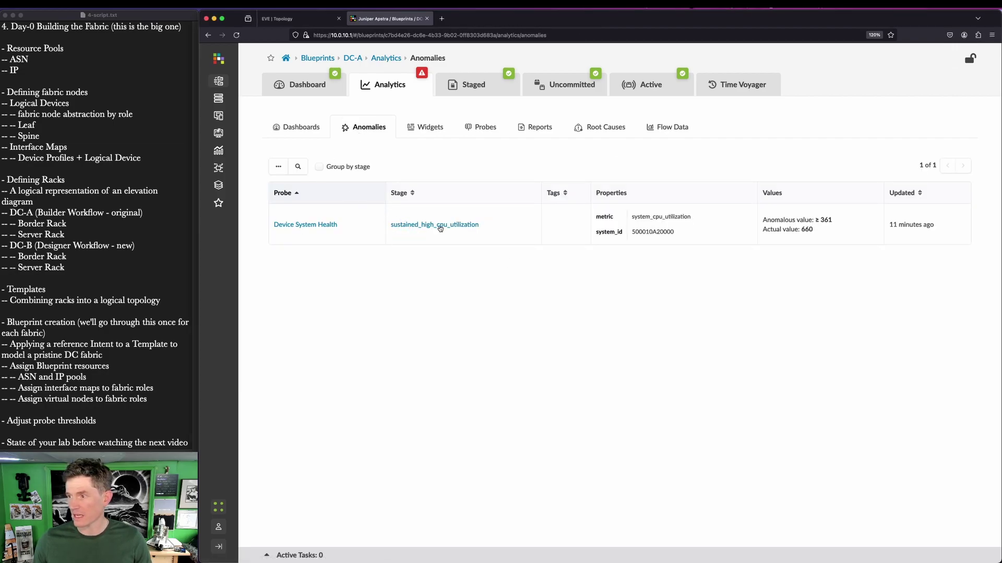
click(308, 225)
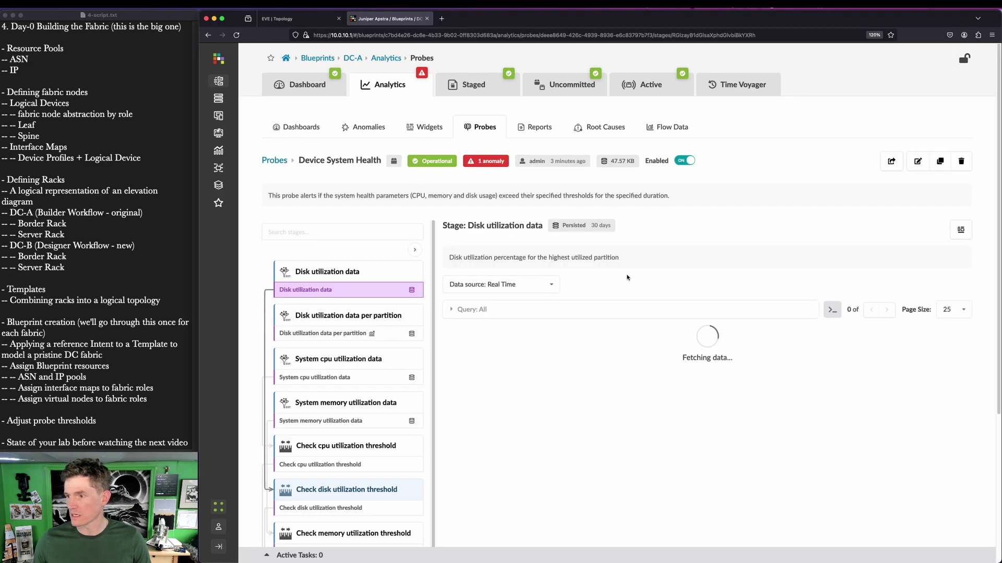
scroll(299, 361, down, 3)
scroll(300, 361, down, 5)
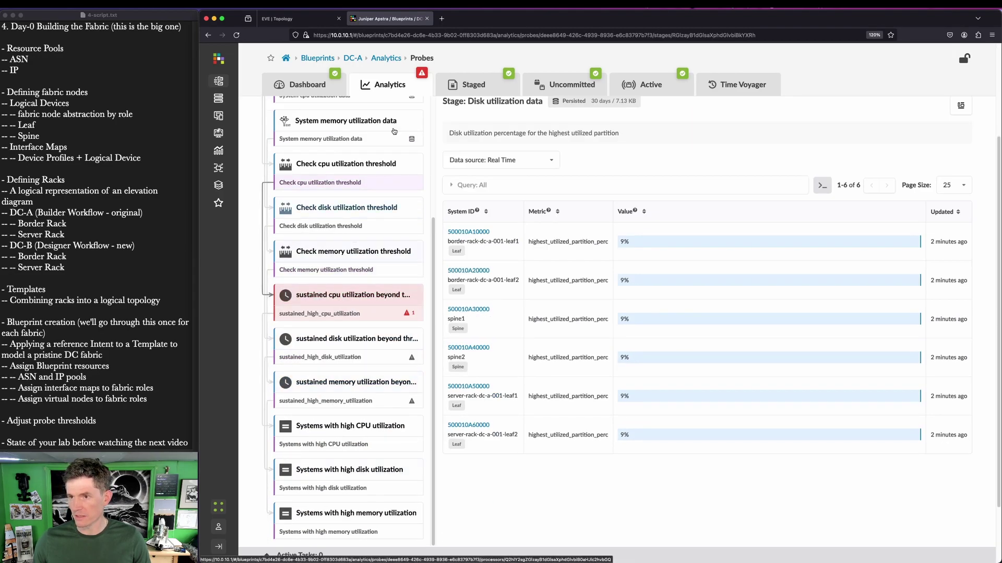
- Inspect the sustained_high_cpu_utilization stage of DC-A's Device System Health probe to identify the anomalous system
click(356, 57)
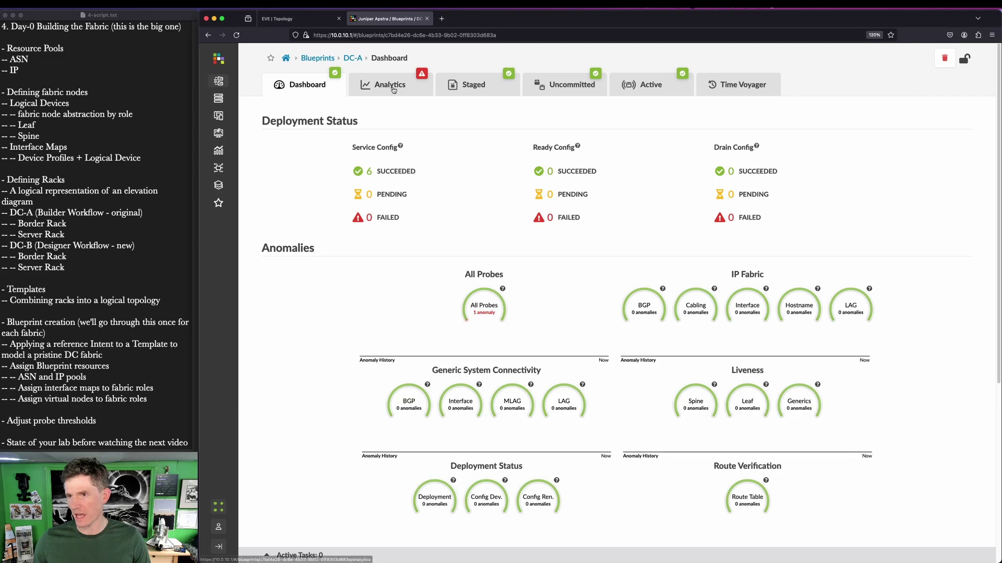
click(393, 88)
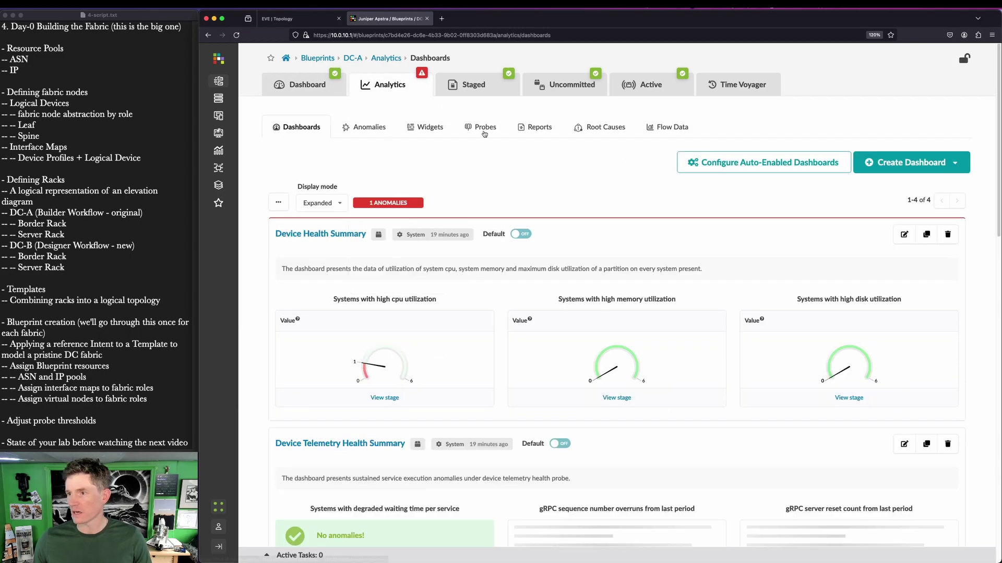
click(484, 131)
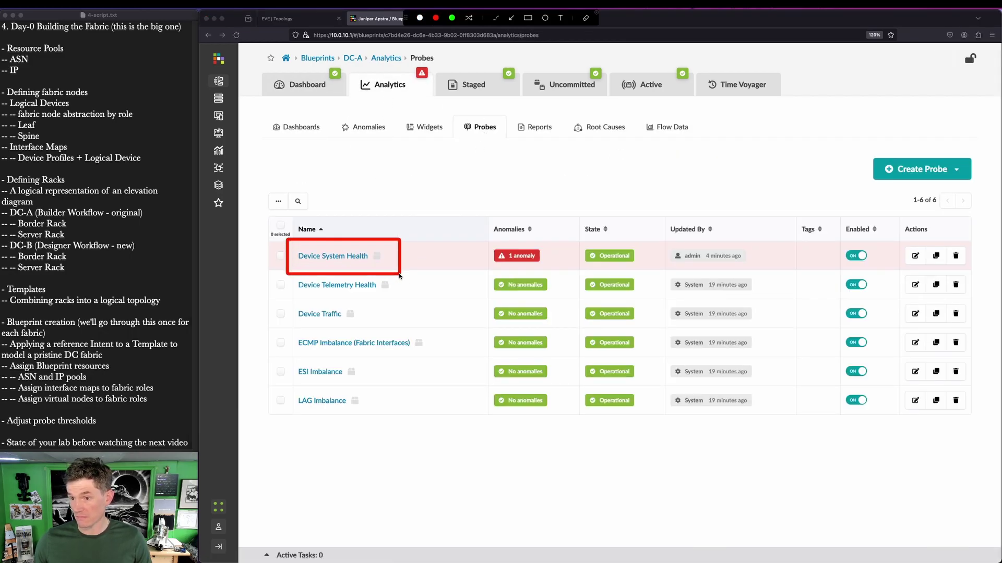
click(358, 256)
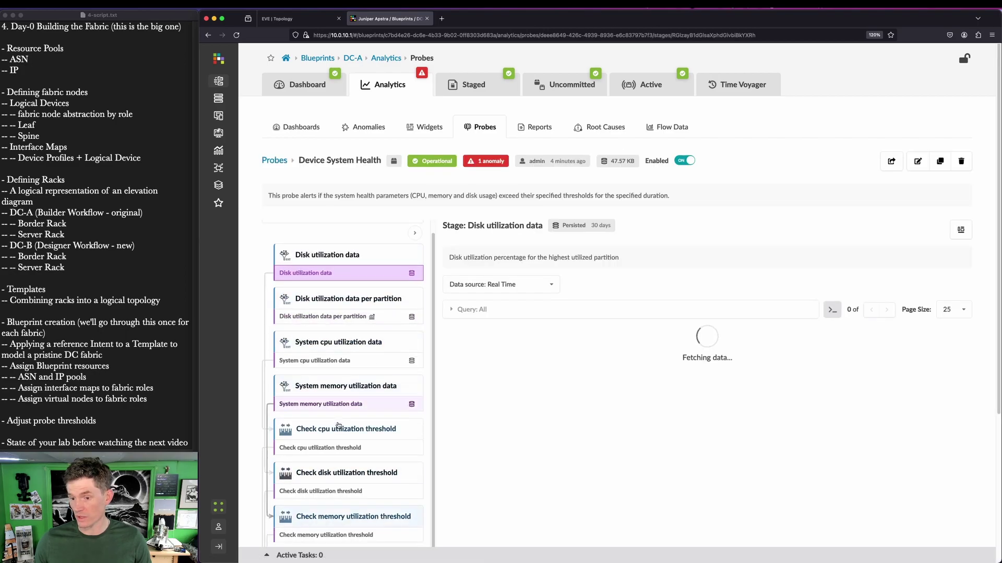
scroll(339, 417, down, 5)
mouse_move(269, 399)
mouse_down()
mouse_move(491, 455)
mouse_move(427, 467)
mouse_up()
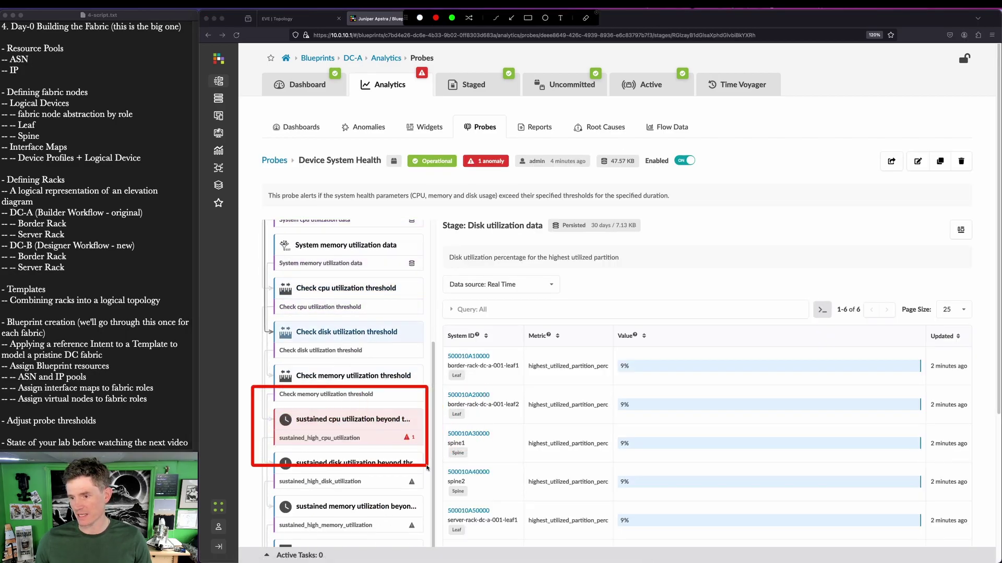
key(Escape)
scroll(538, 388, down, 3)
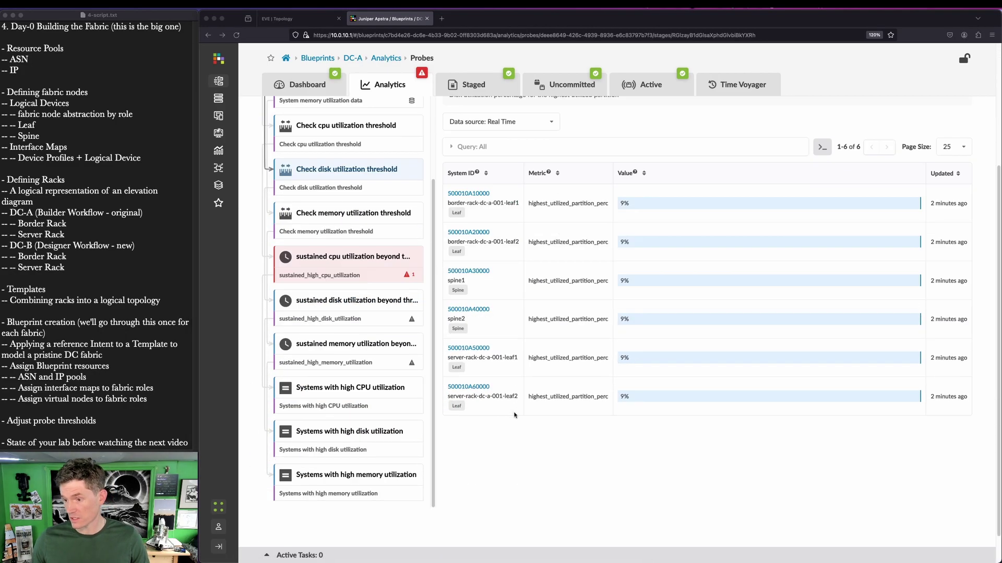
click(375, 277)
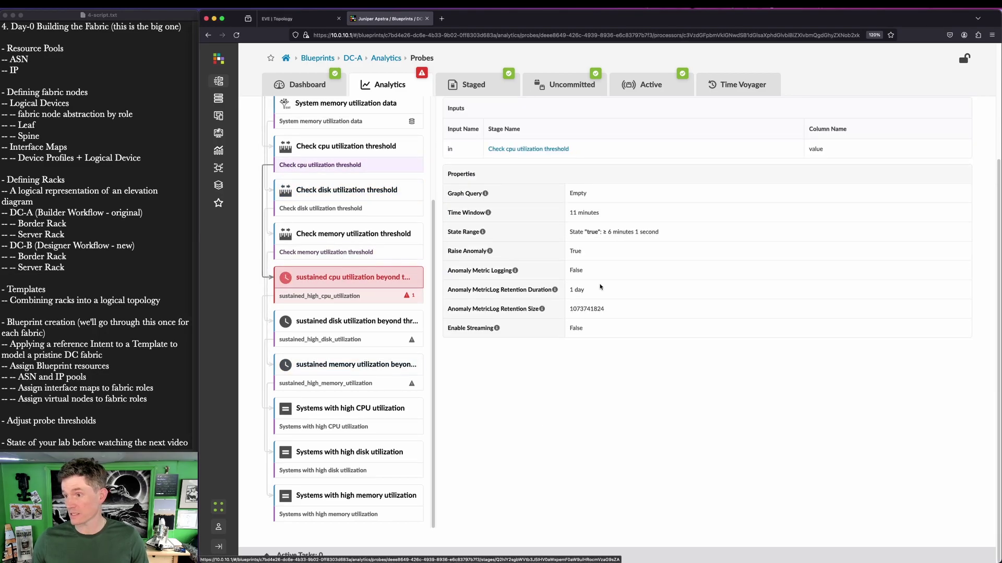
click(320, 296)
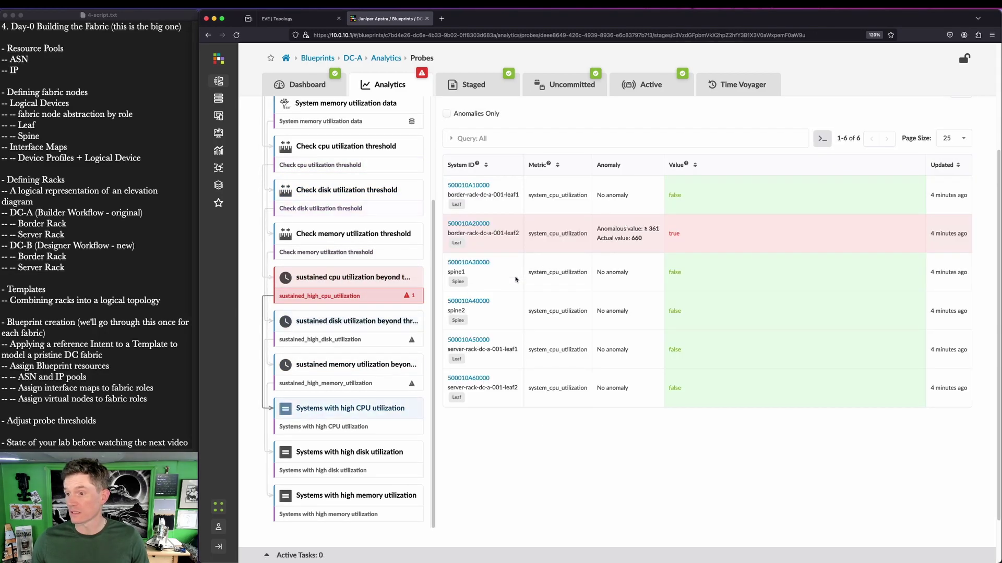
key(ctrl+alt+a)
drag(442, 214, 522, 253)
key(Escape)
- Open the DC-A-border2 console from the EVE topology and check its load with "show chassis routing-engine"
click(314, 19)
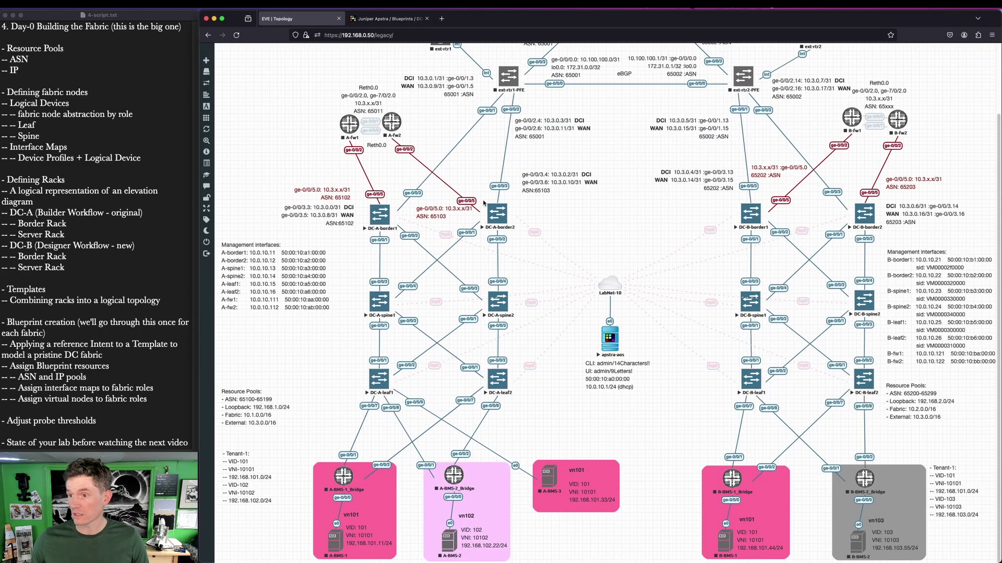
click(500, 220)
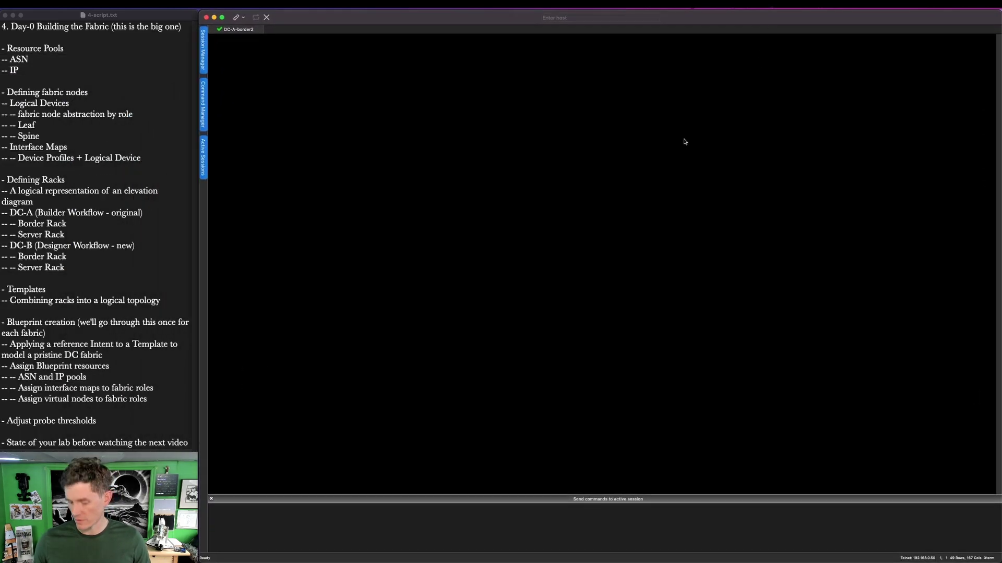
key(Return)
text(show chassis routing-engine)
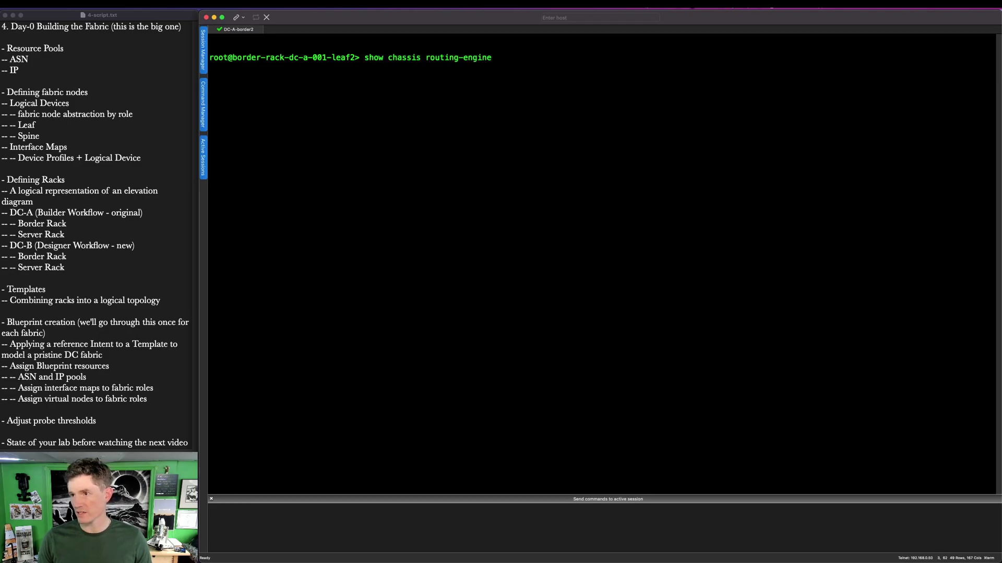
key(Return)
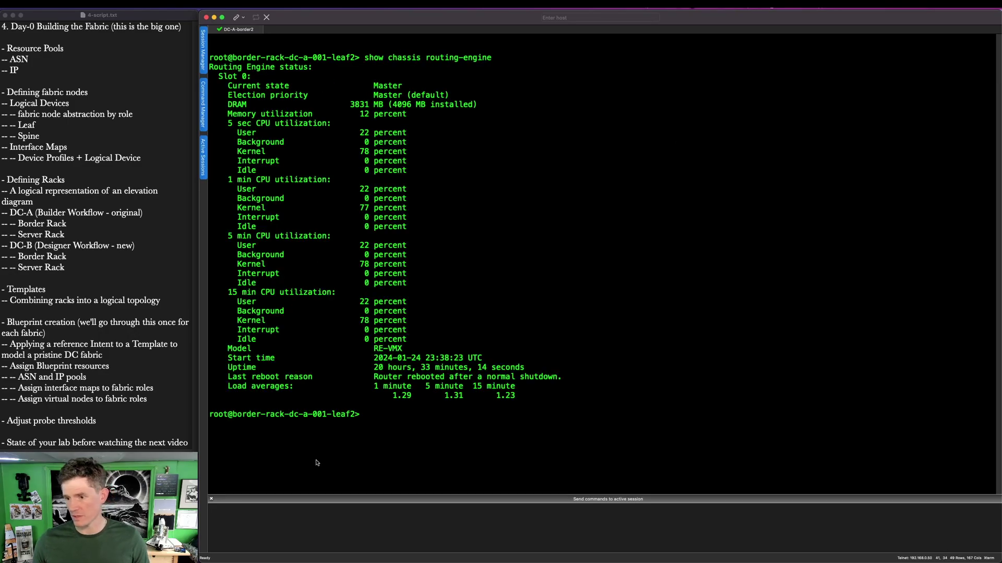
drag(371, 375, 546, 410)
key(Escape)
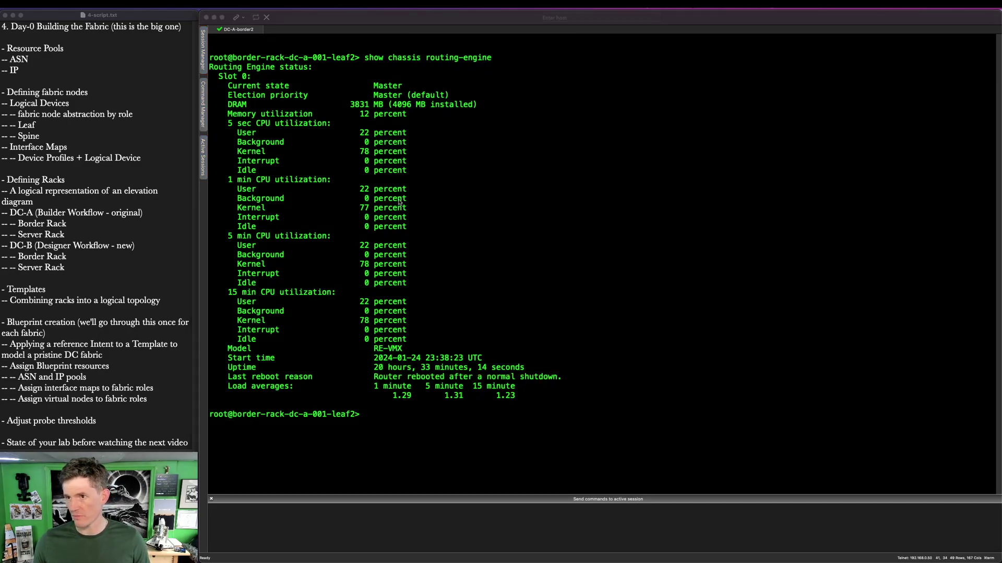
- Run "show system processes extensive" on DC-A-border2 to examine which process uses the most CPU
text(show system processes extensive)
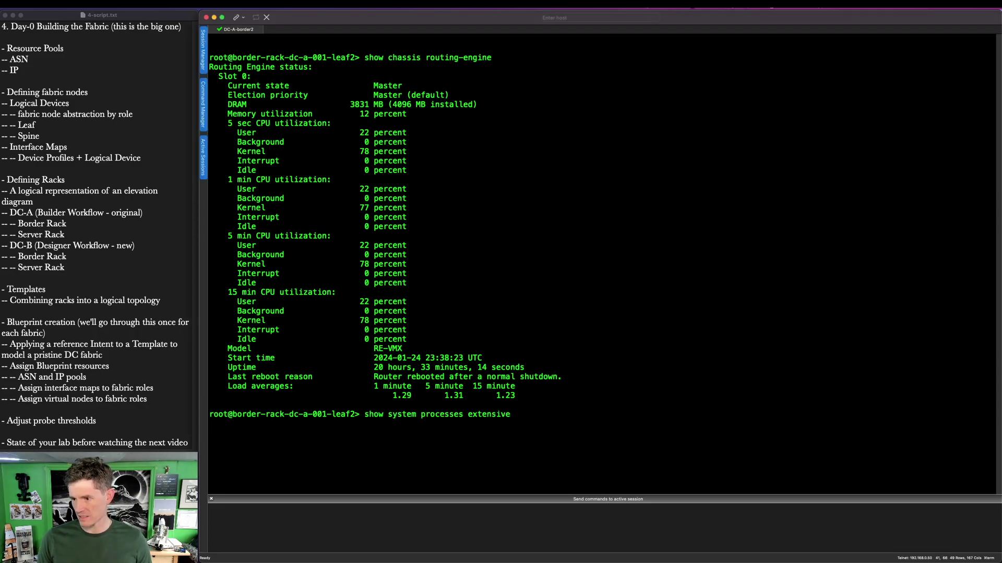
key(Return)
key(ctrl+shift+a)
drag(469, 357, 607, 377)
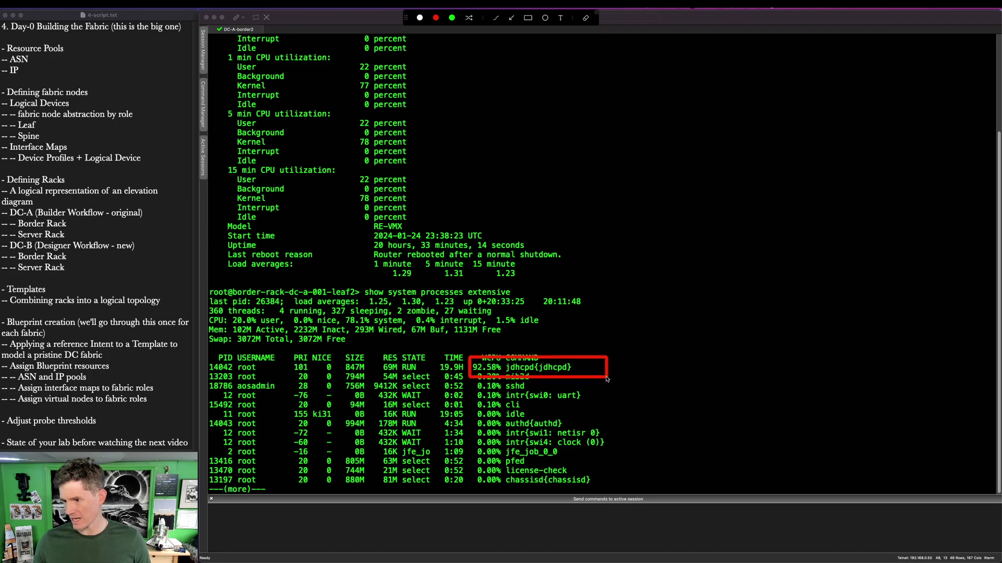
drag(301, 329, 247, 364)
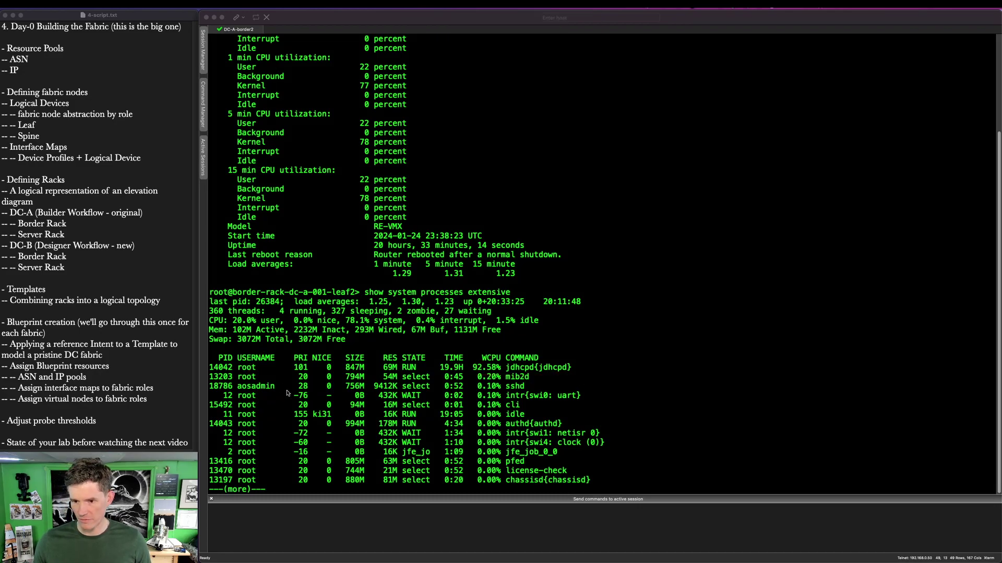
text(q)
- Terminate the jdhcpd process on DC-A-border2 with "request system process terminate 14042" and close the console session
text(re)
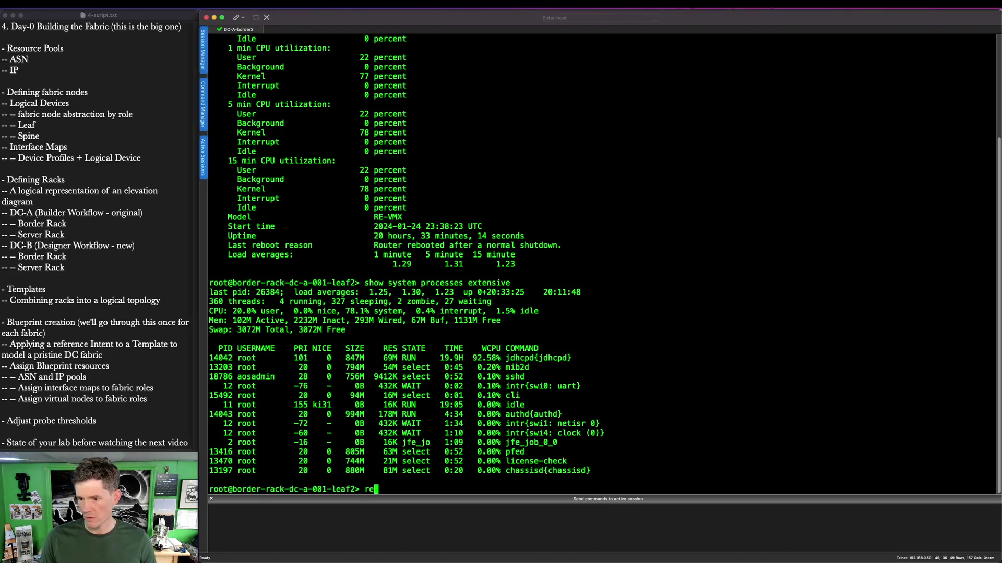
text(qui)
key(space)
text(s)
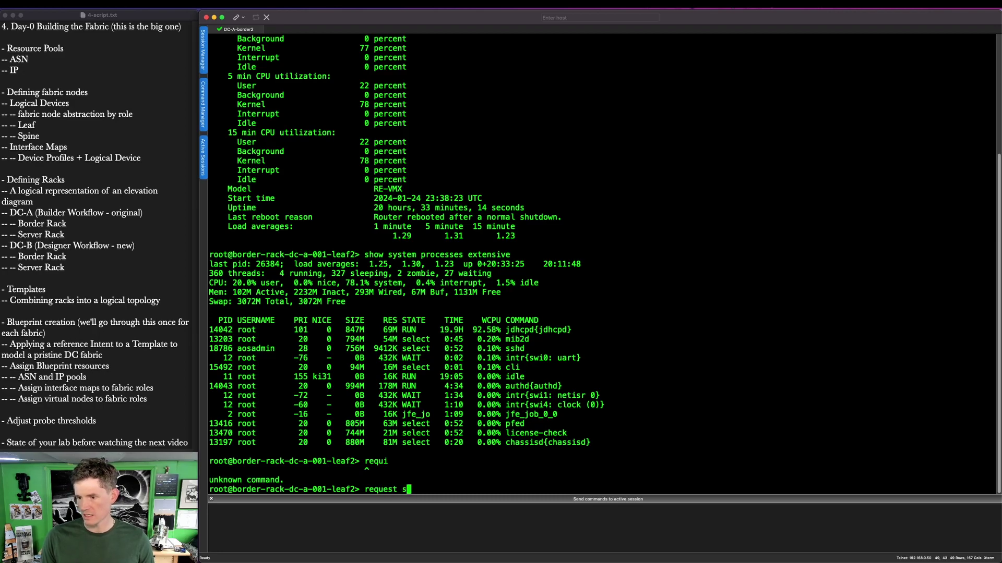
text(ystem process terminate 14042)
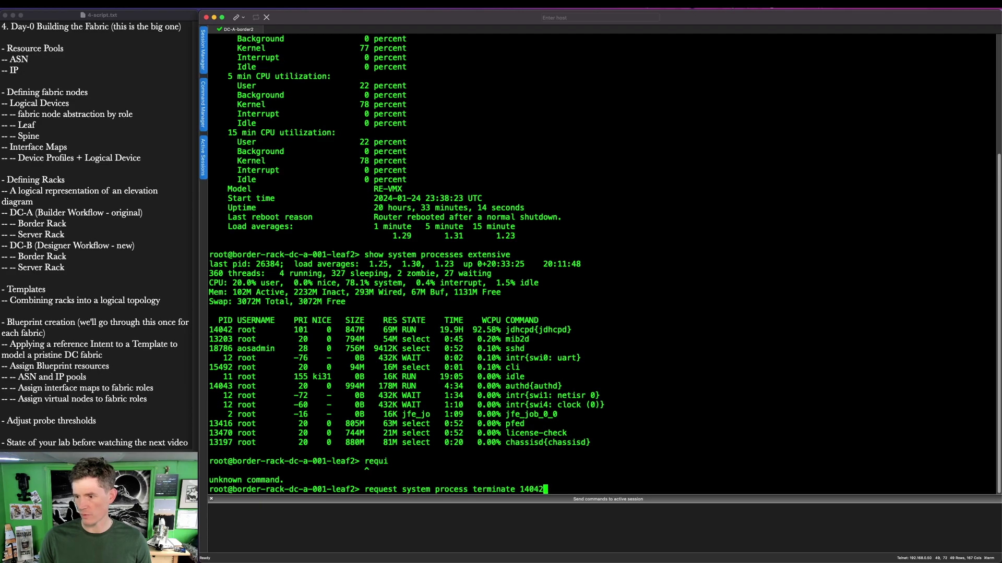
key(Return)
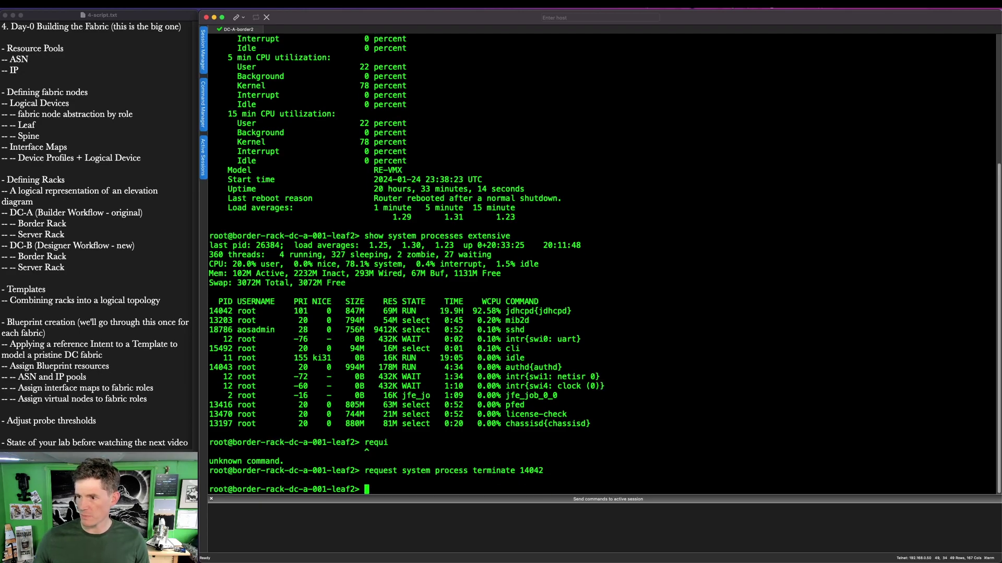
click(213, 30)
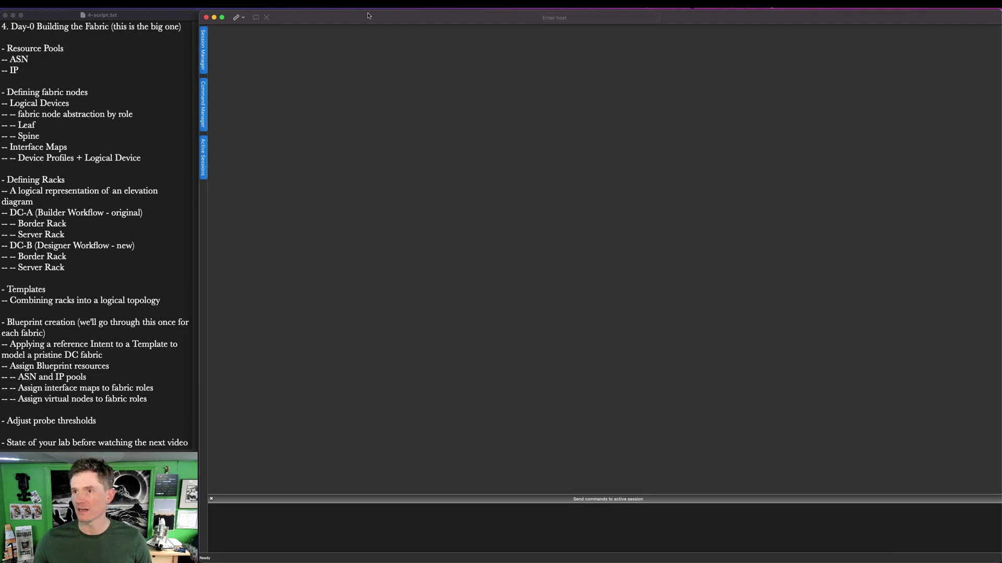
- Switch back to Apstra and inspect the sustained_high_cpu_utilization stage of DC-B's Device System Health probe
key(super+Tab)
click(388, 18)
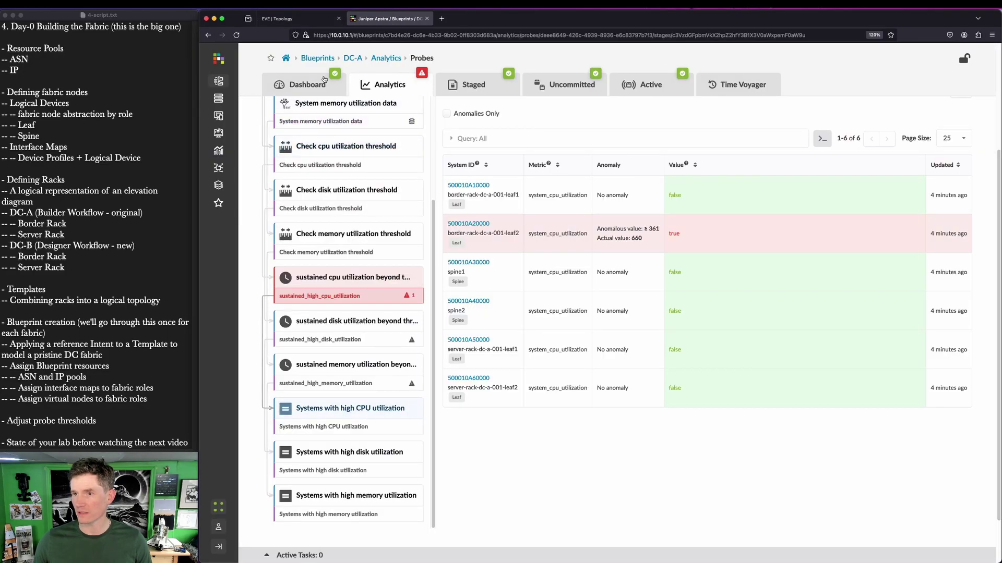
click(334, 80)
click(632, 322)
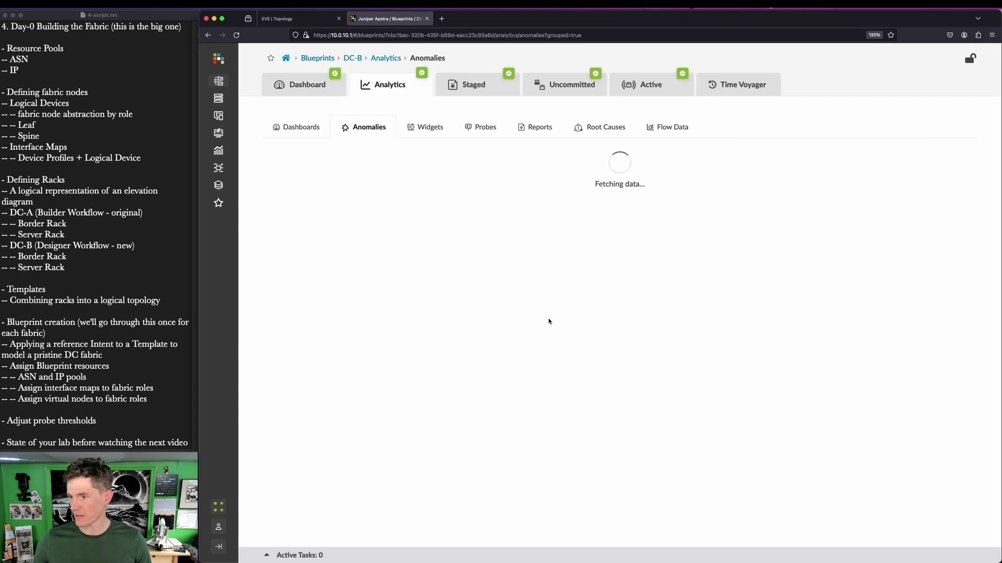
click(308, 215)
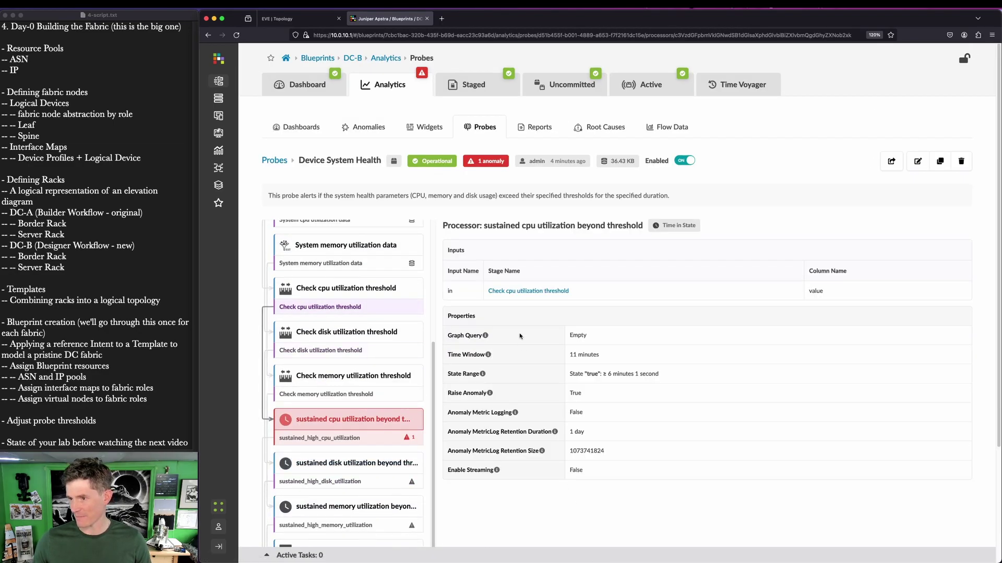
click(319, 438)
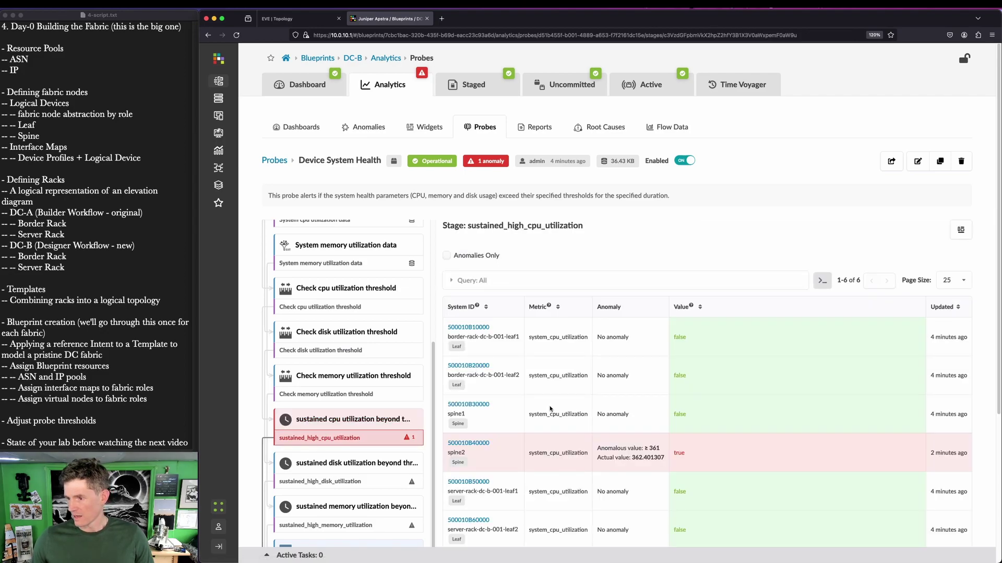
- Open the DC-B-spine2 console from the EVE topology and run "show chassis routing-engine"
click(296, 19)
key(super+r)
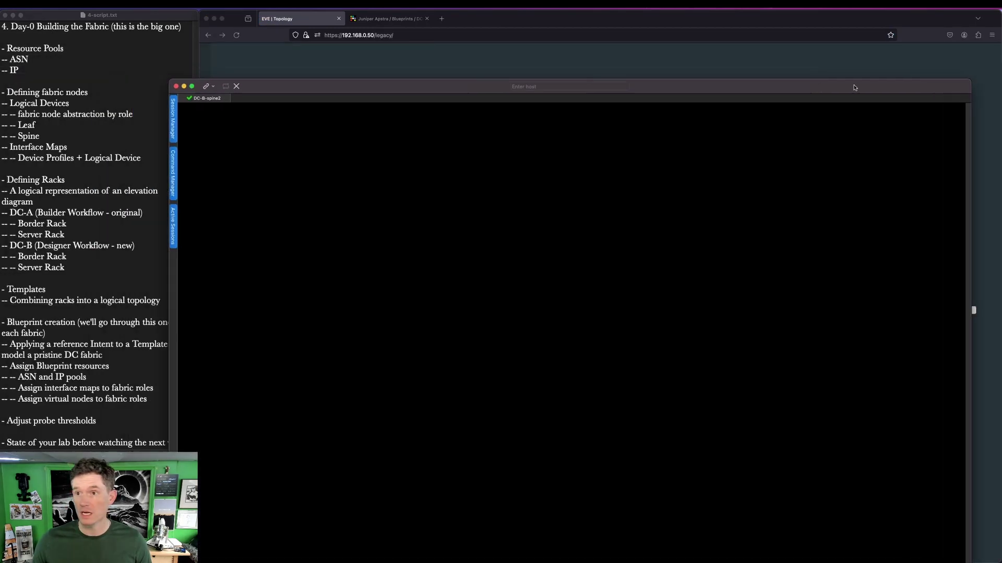
key(Return)
text(show chassis routing-engine)
key(Return)
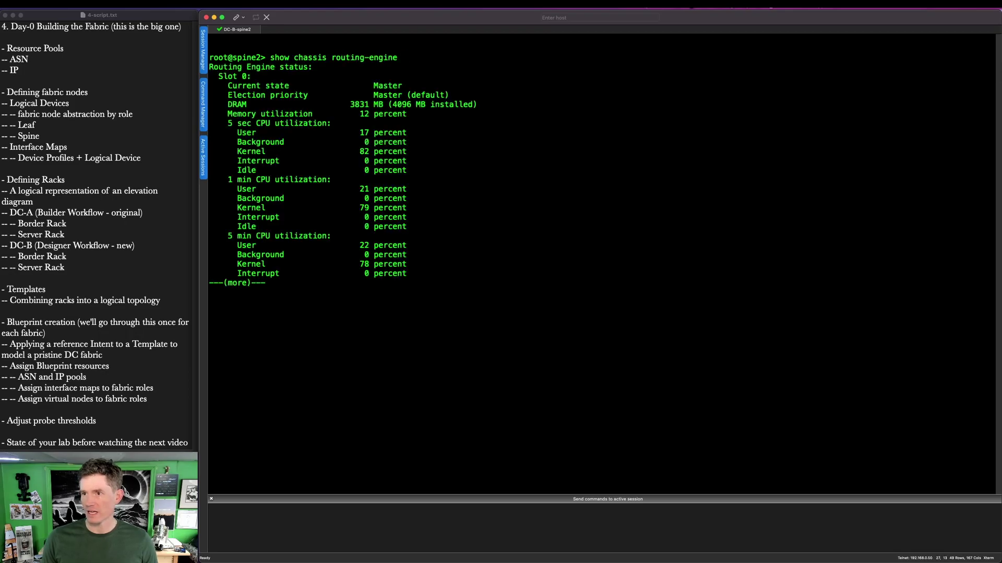
- List DC-B-spine2's processes with "show system processes extensive" and terminate jdhcpd with "request system process terminate 14041"
text(show system processes extensive)
key(Return)
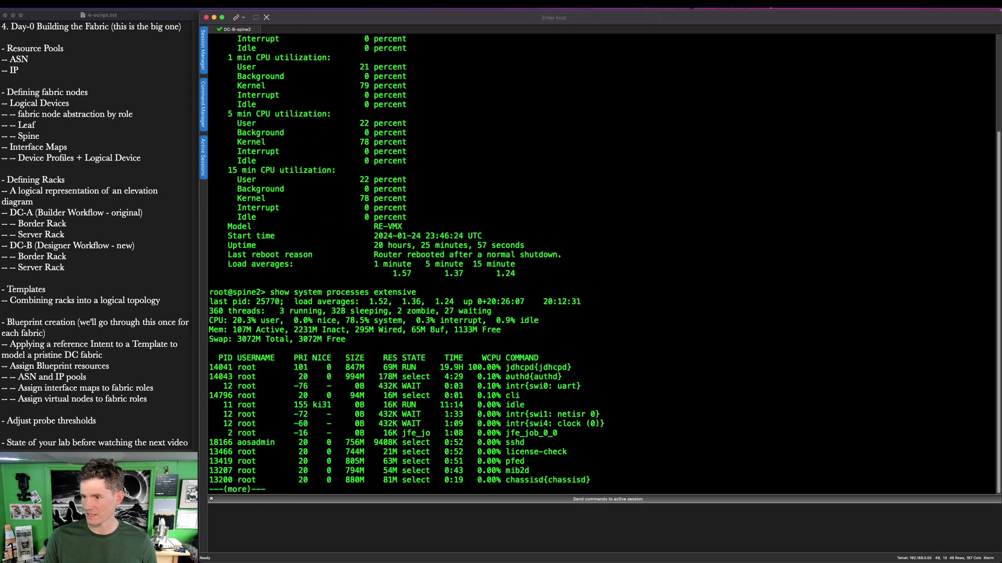
key(q)
text(request system process terminate 14041)
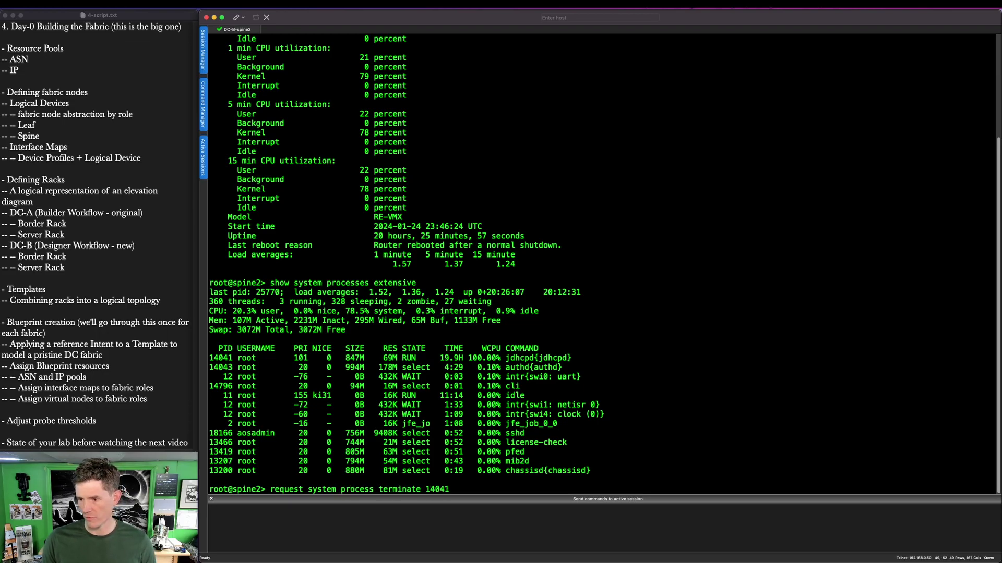
key(Return)
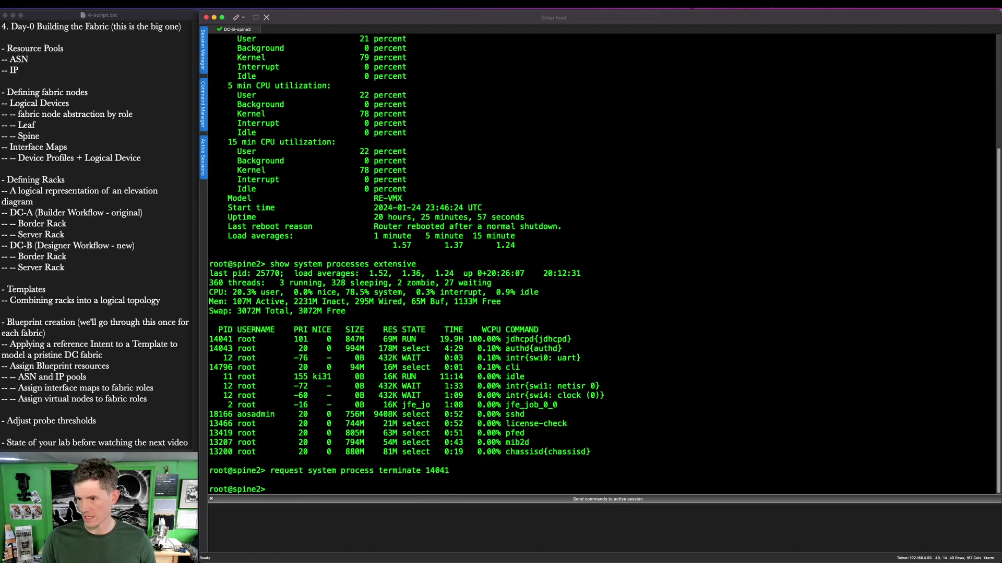
- Run "show system processes extensive" on DC-B-spine2 again to check CPU usage, then leave the terminal
key(Up)
key(Up)
key(Return)
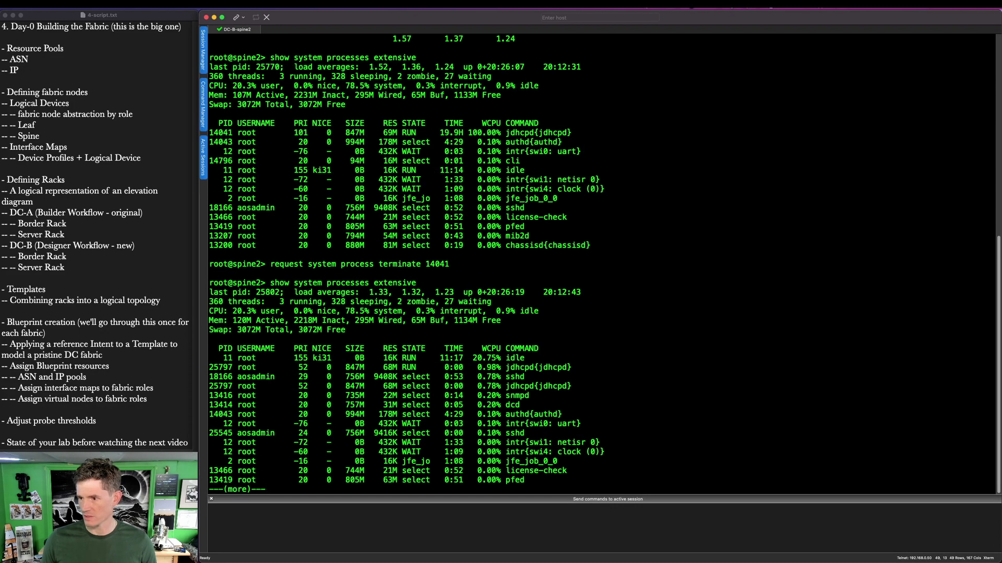
key(q)
key(Up)
key(Up)
key(Down)
key(Down)
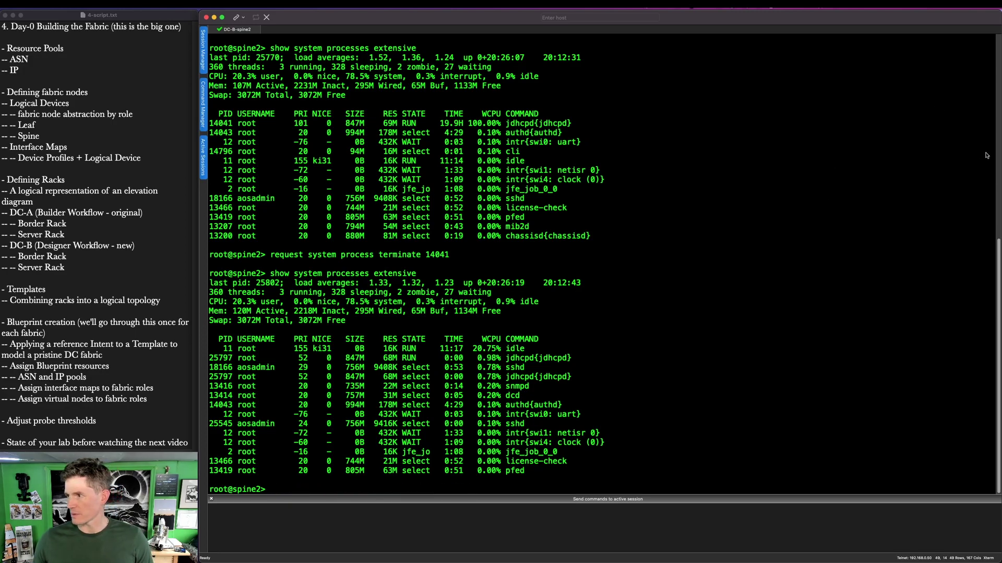
key(super+Tab)
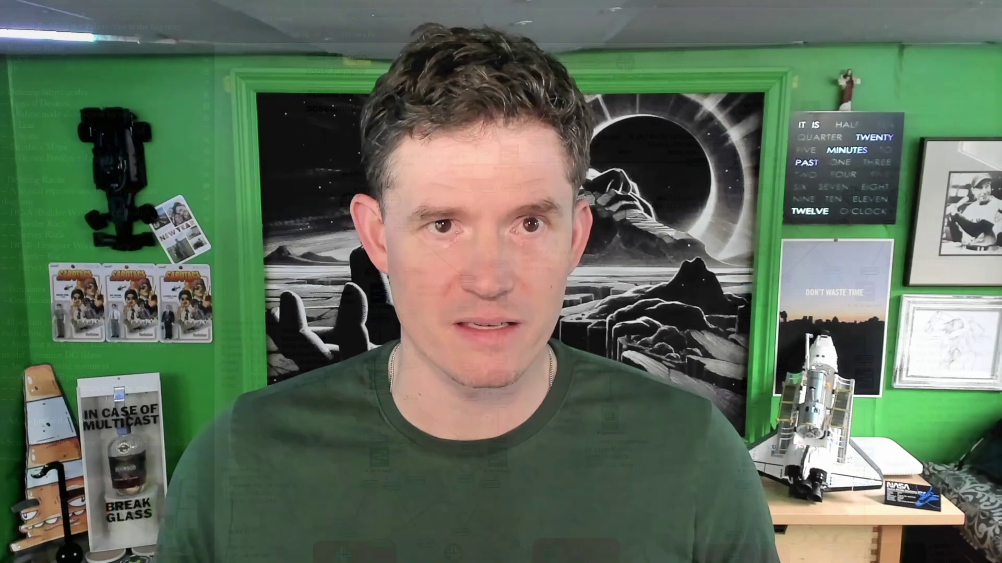